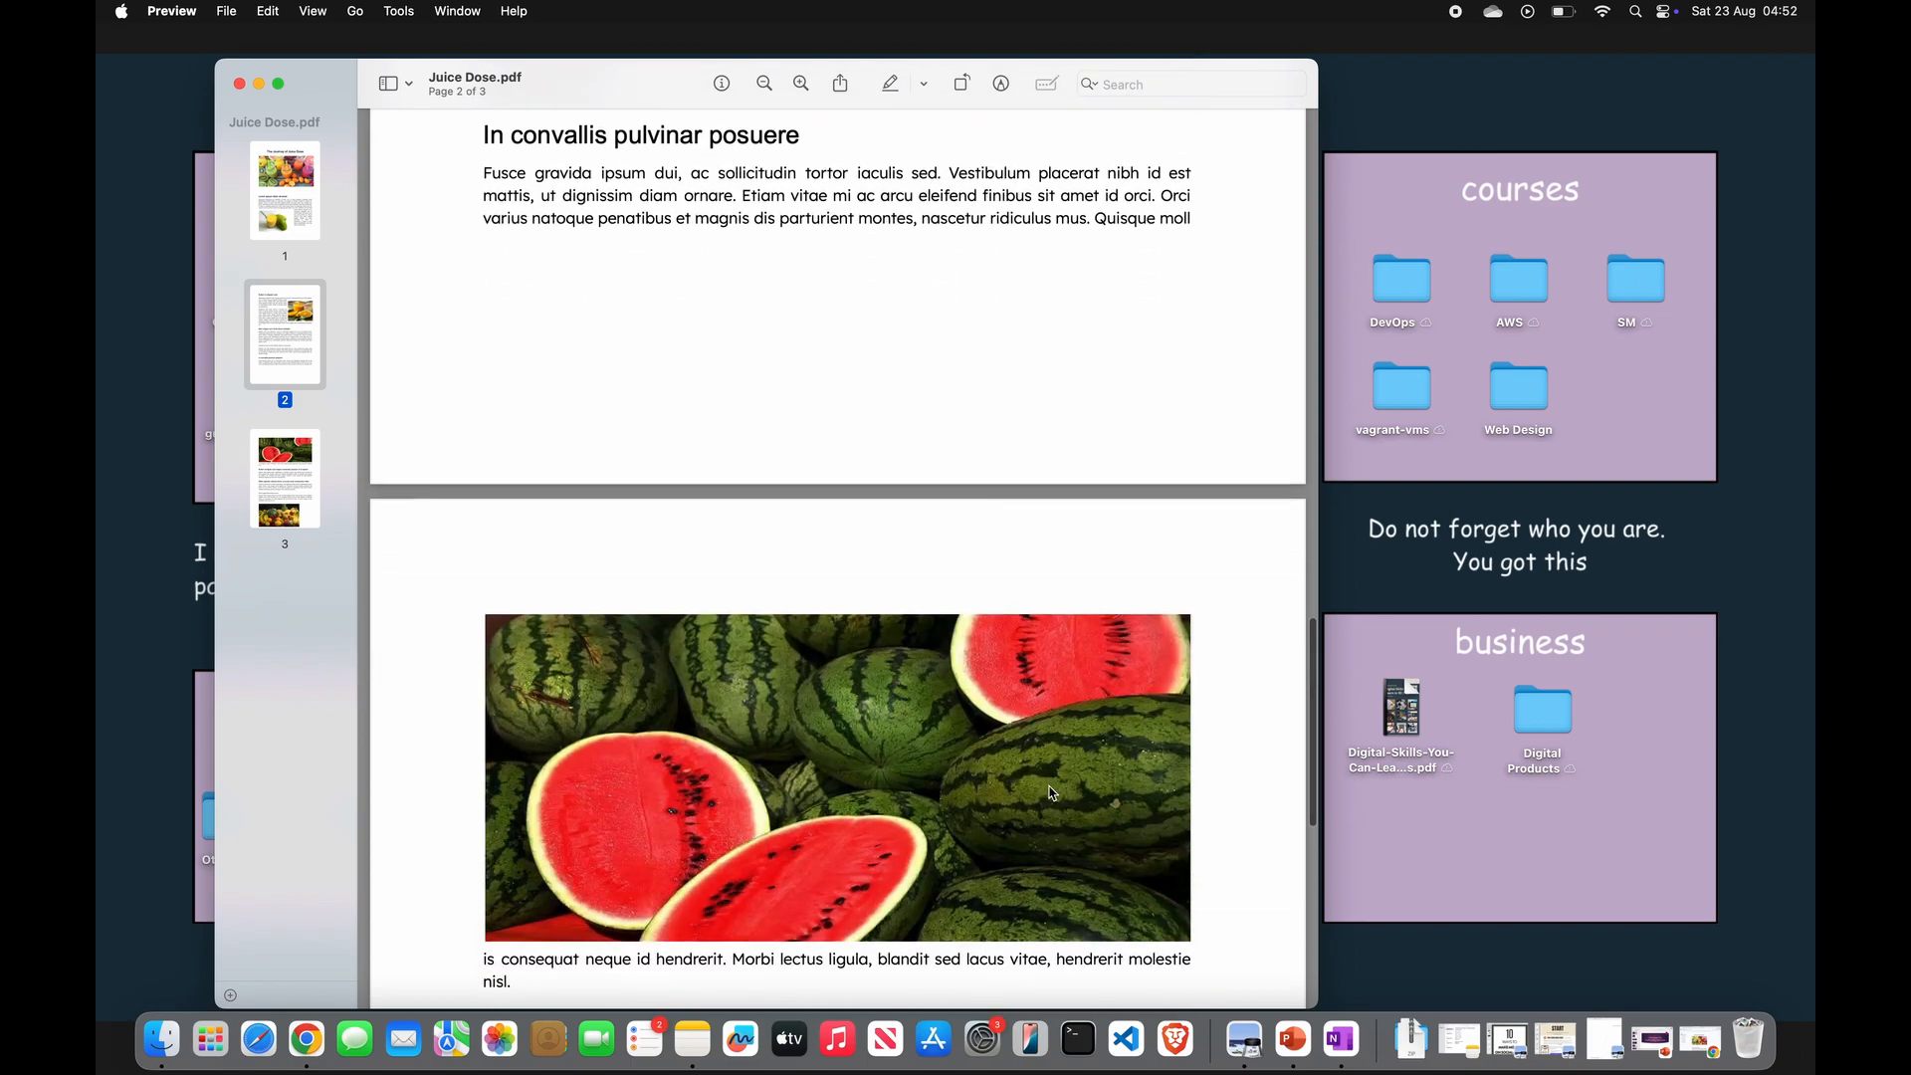
scroll(1050, 793, down, 5)
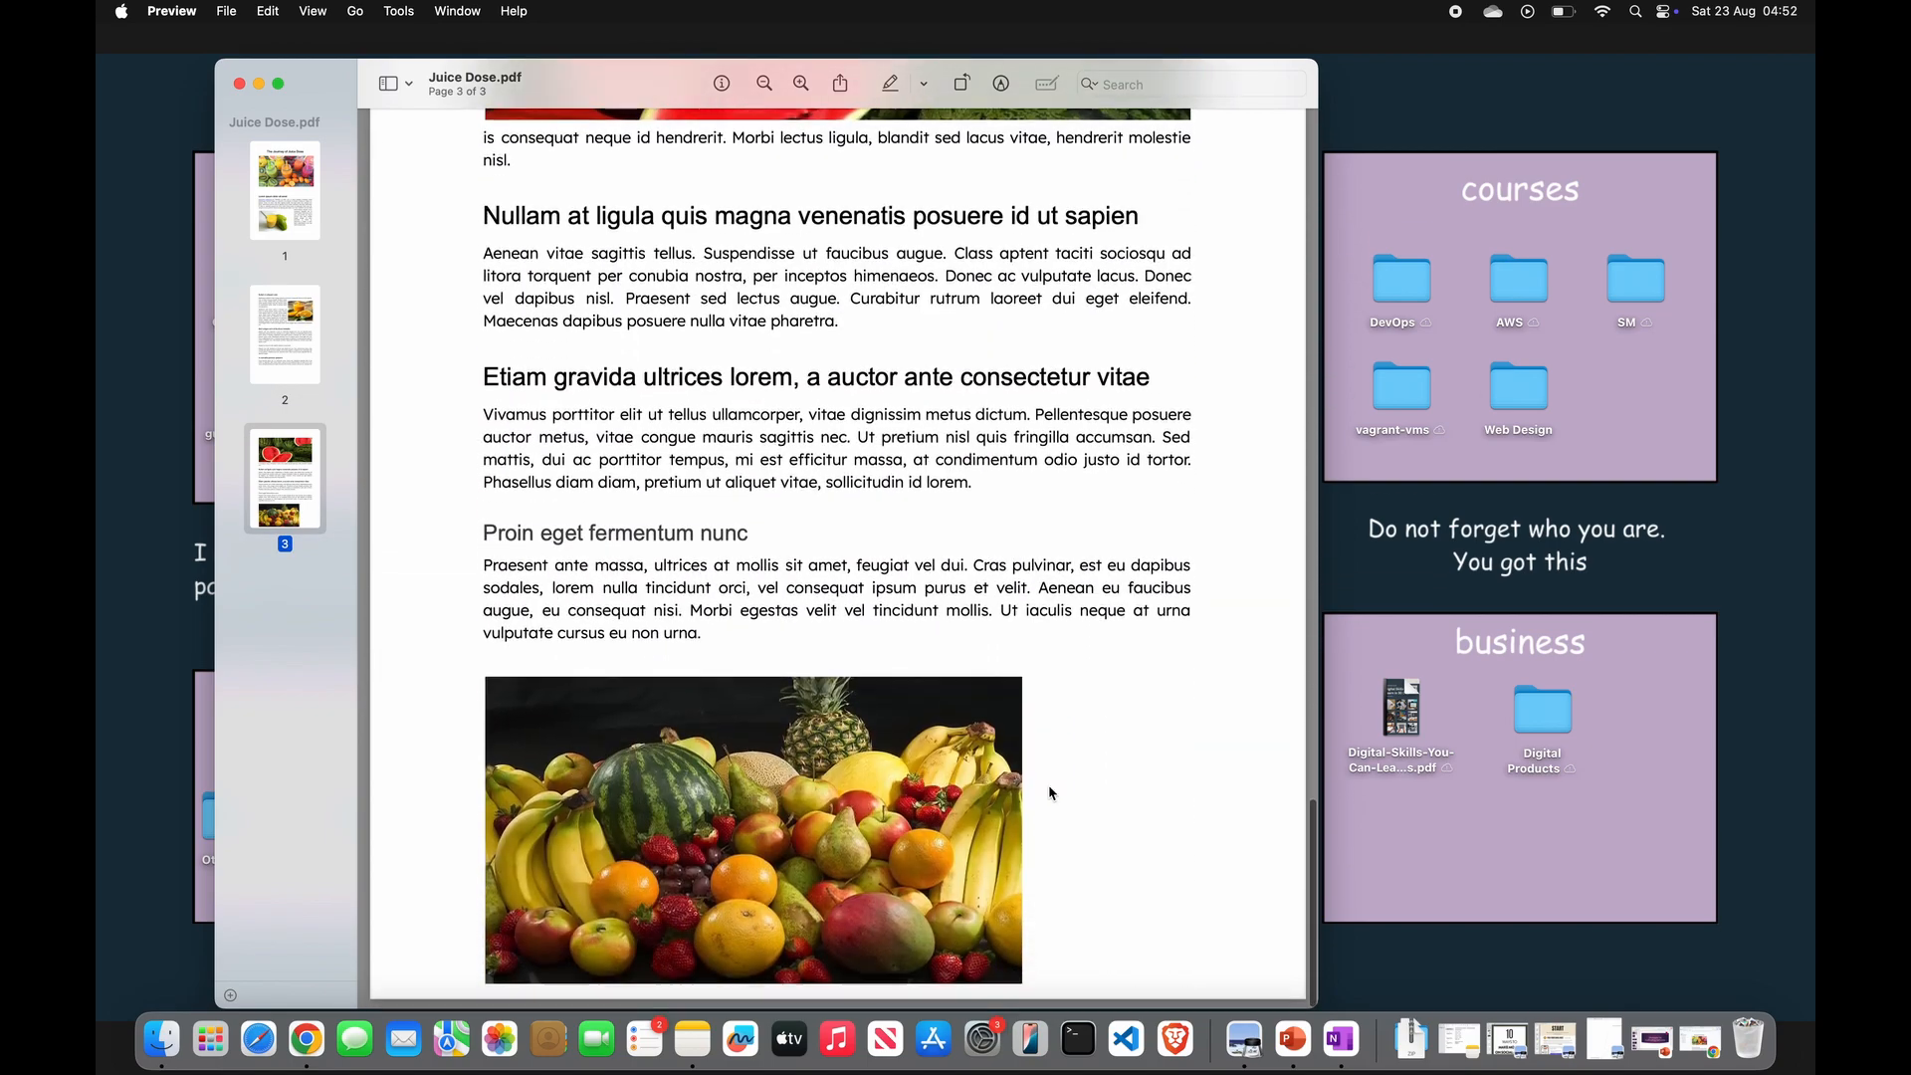
- Scroll through the finished Juice Dose PDF to review the target layout
scroll(1050, 792, up, 10)
scroll(1050, 792, up, 15)
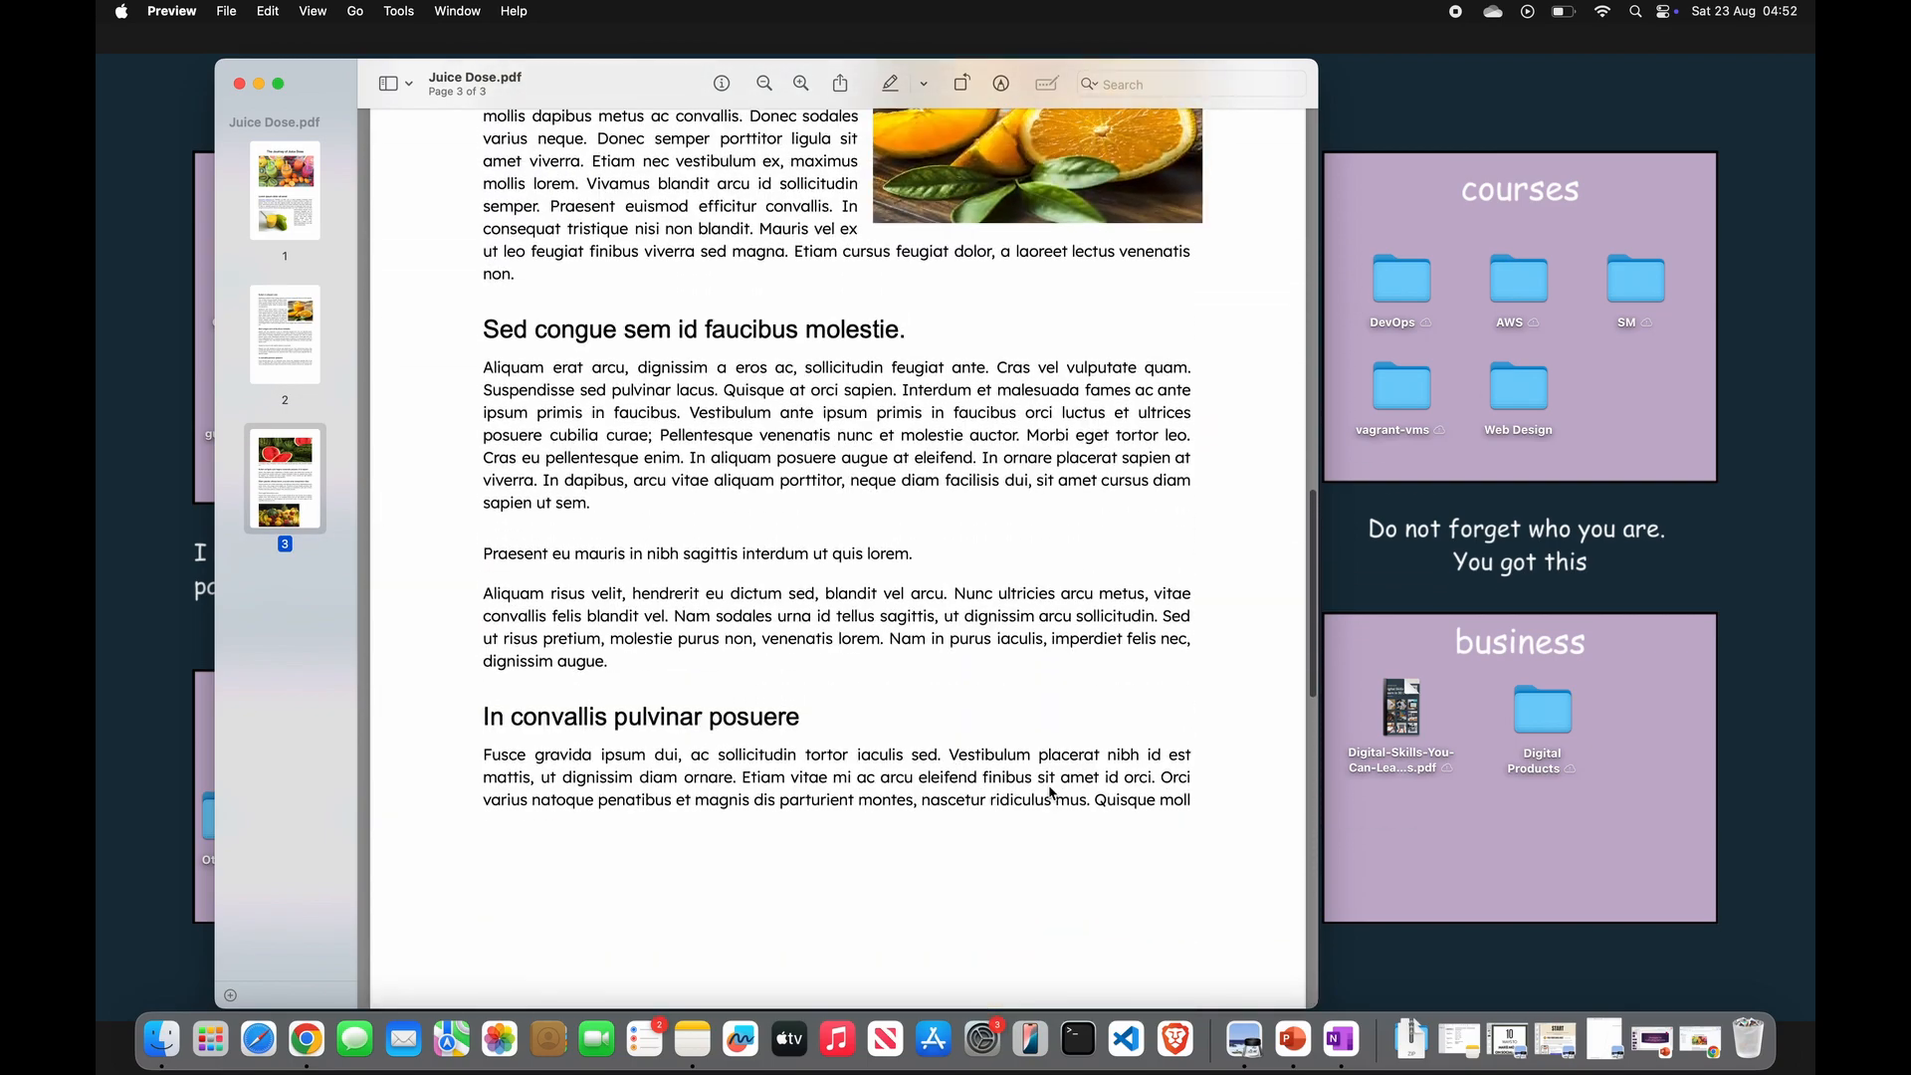
scroll(1049, 792, up, 5)
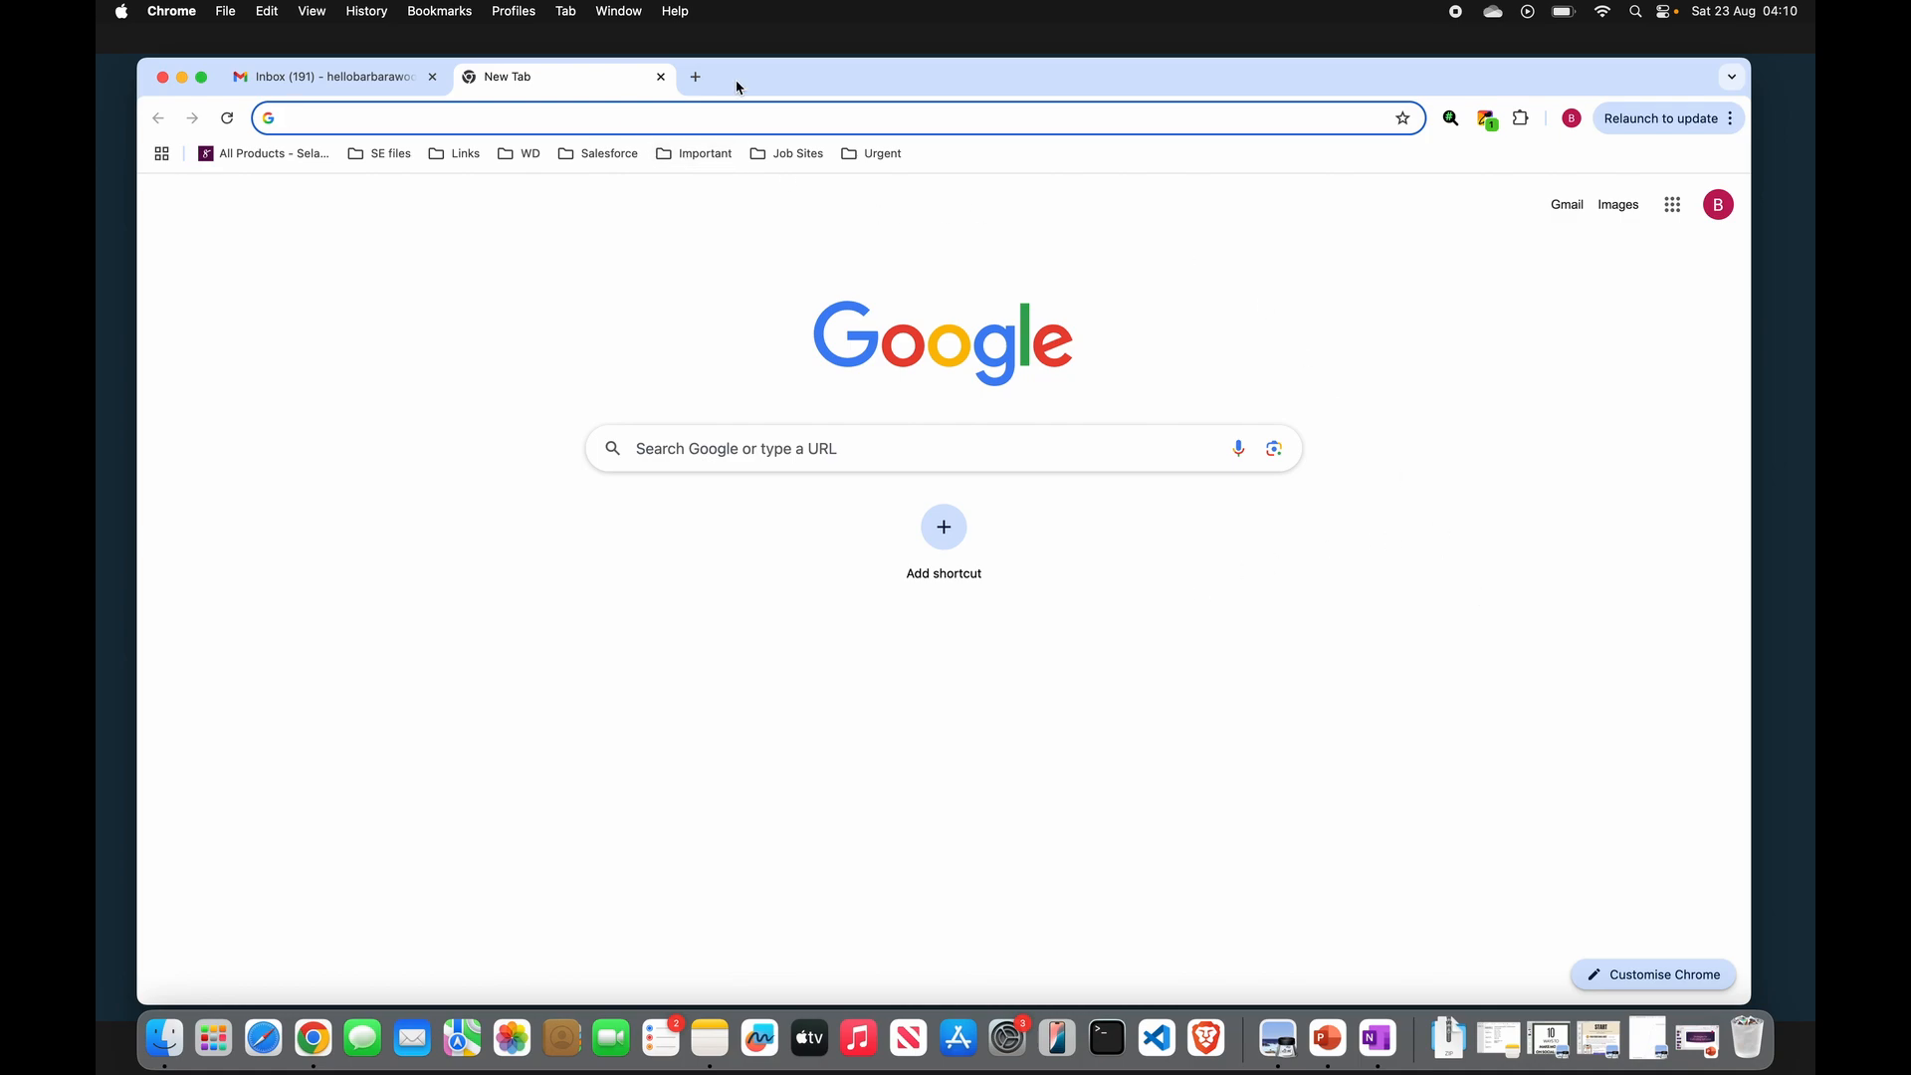
- Open Google Drive from the Google apps launcher on the new tab page
click(695, 79)
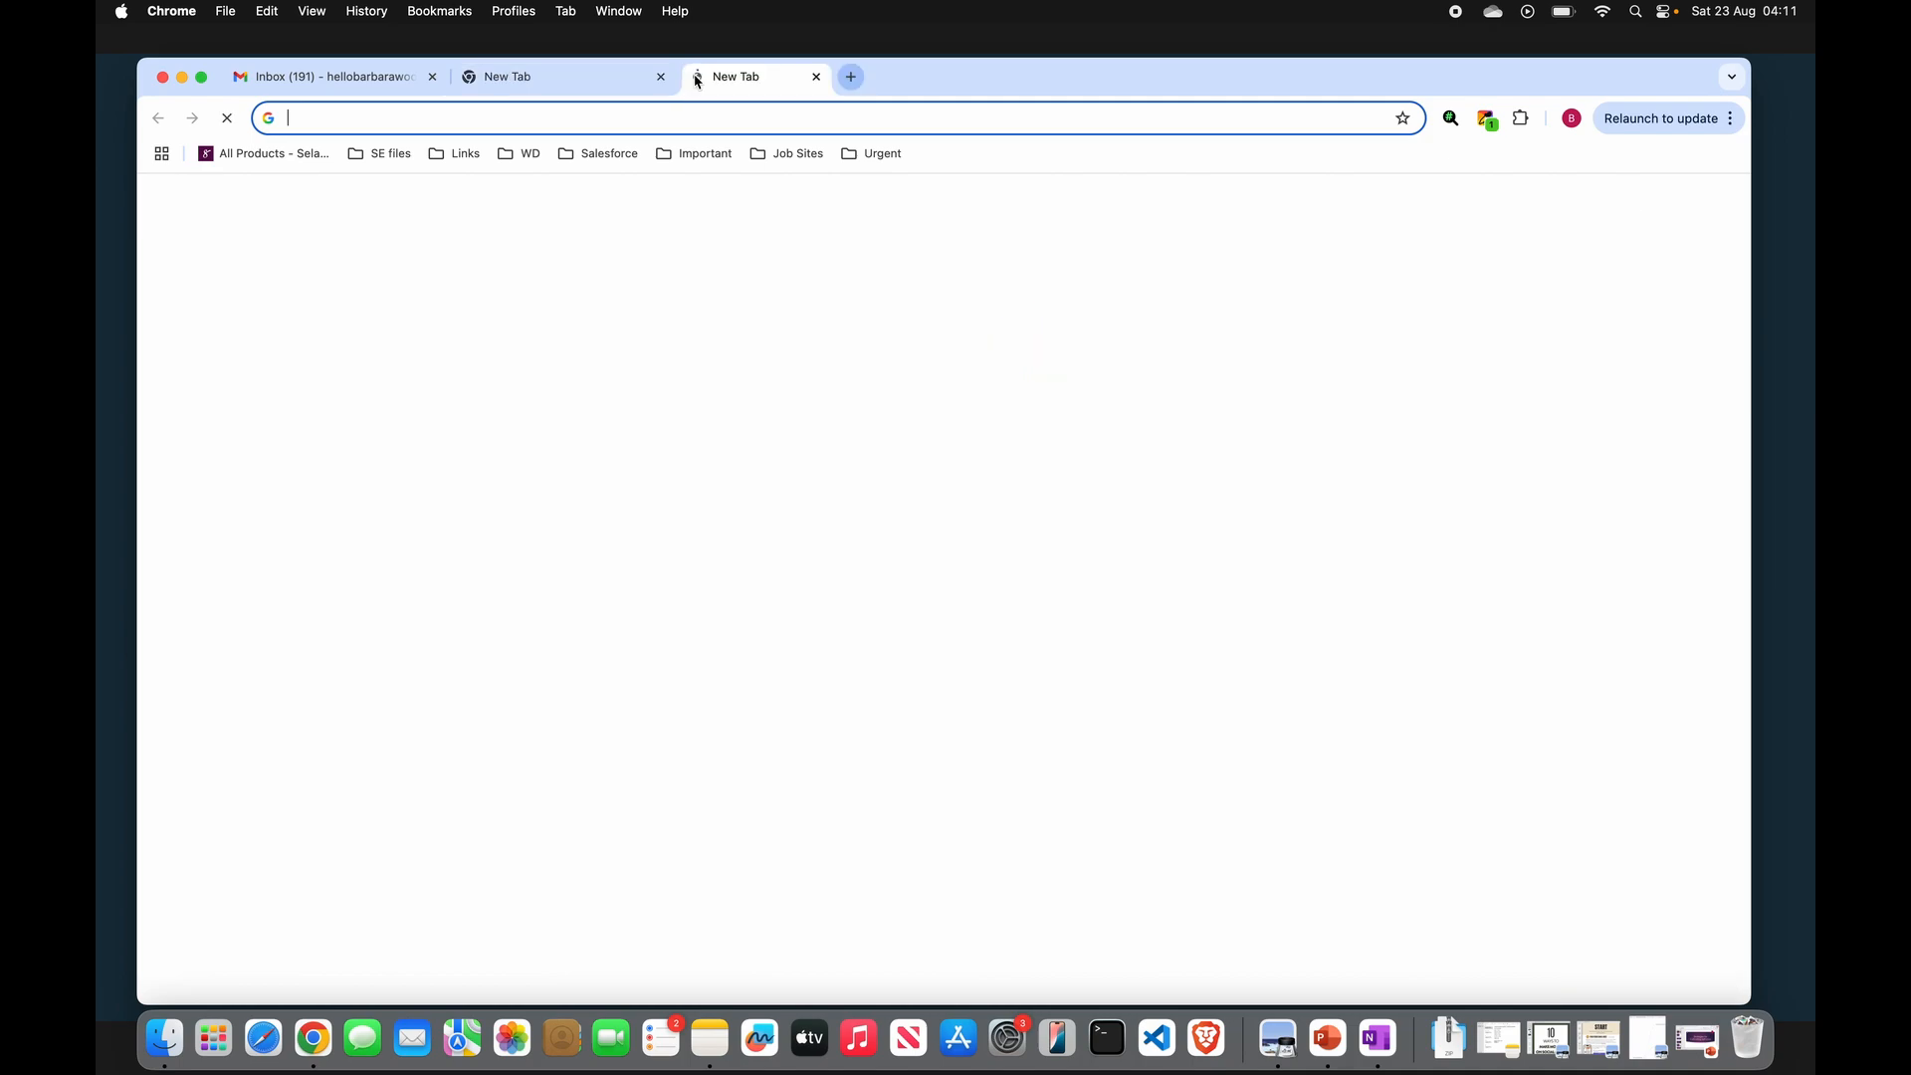
click(661, 78)
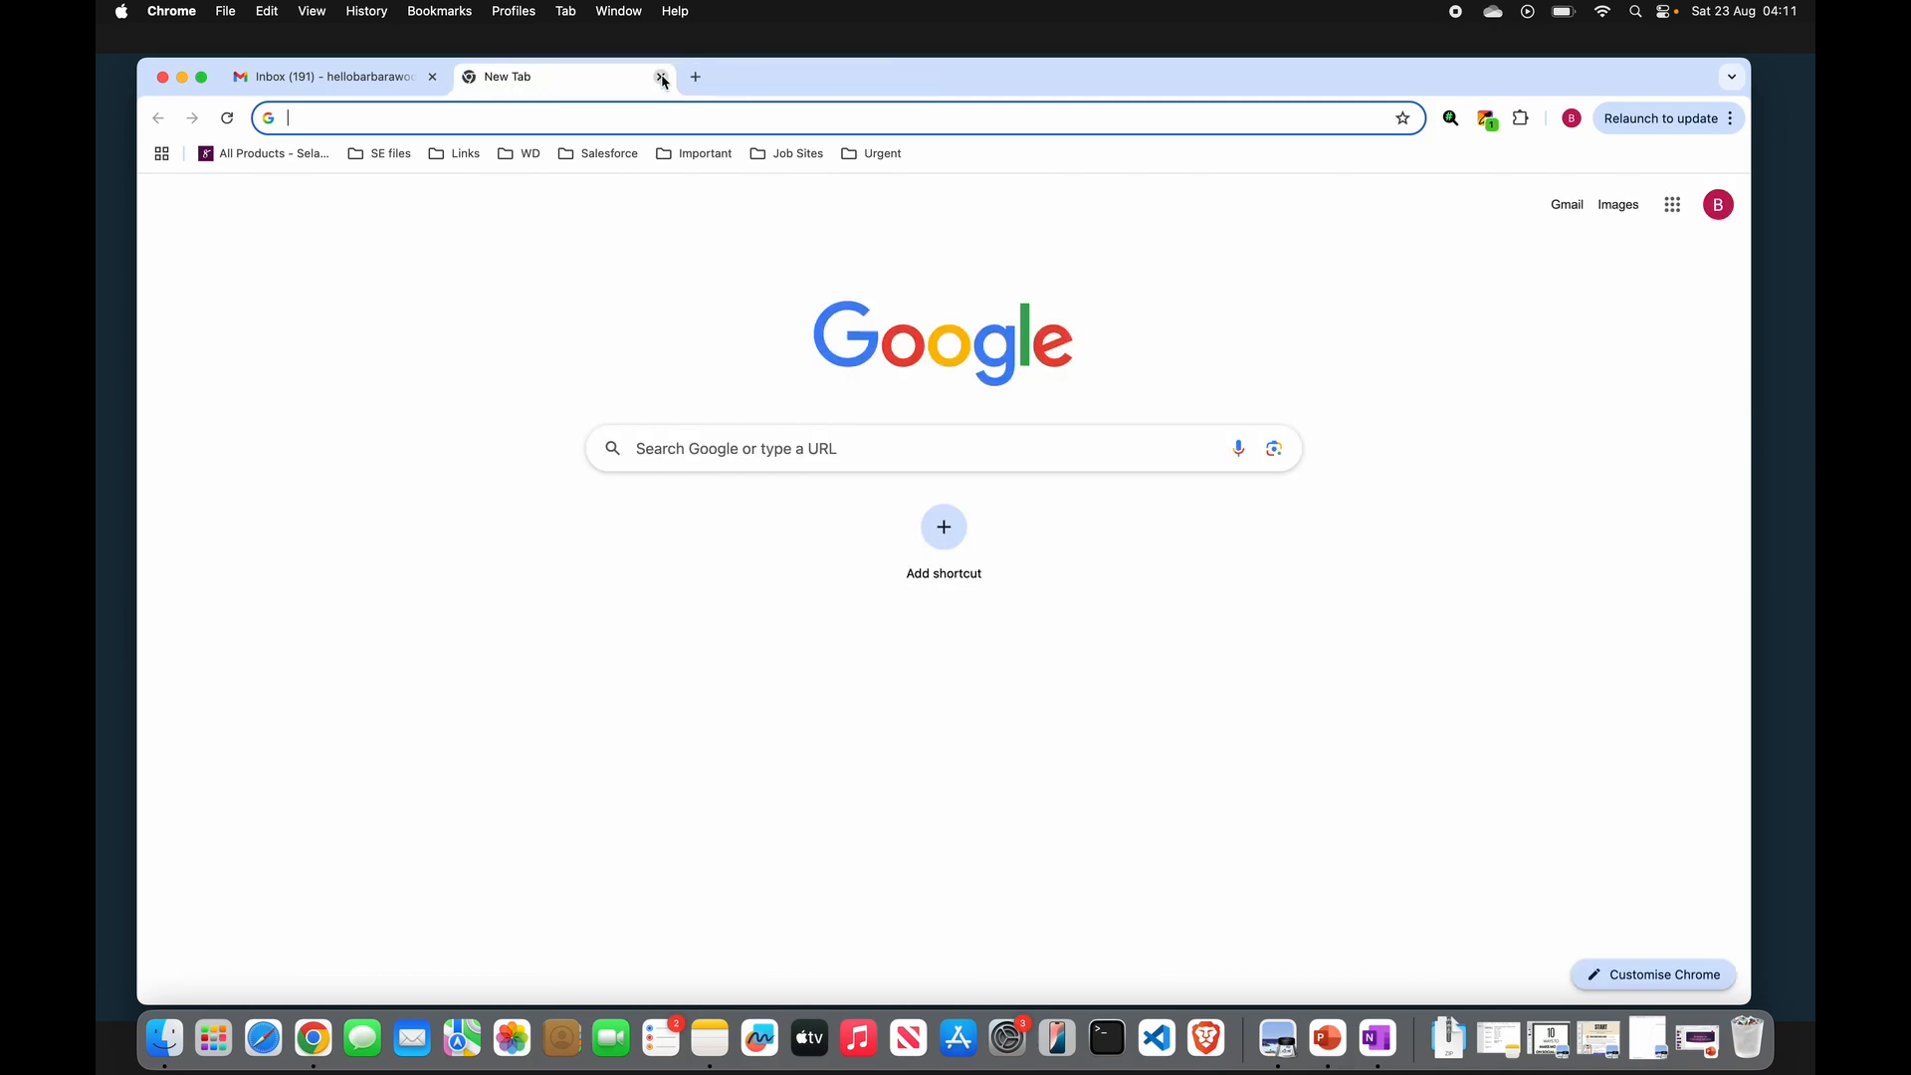
click(1672, 209)
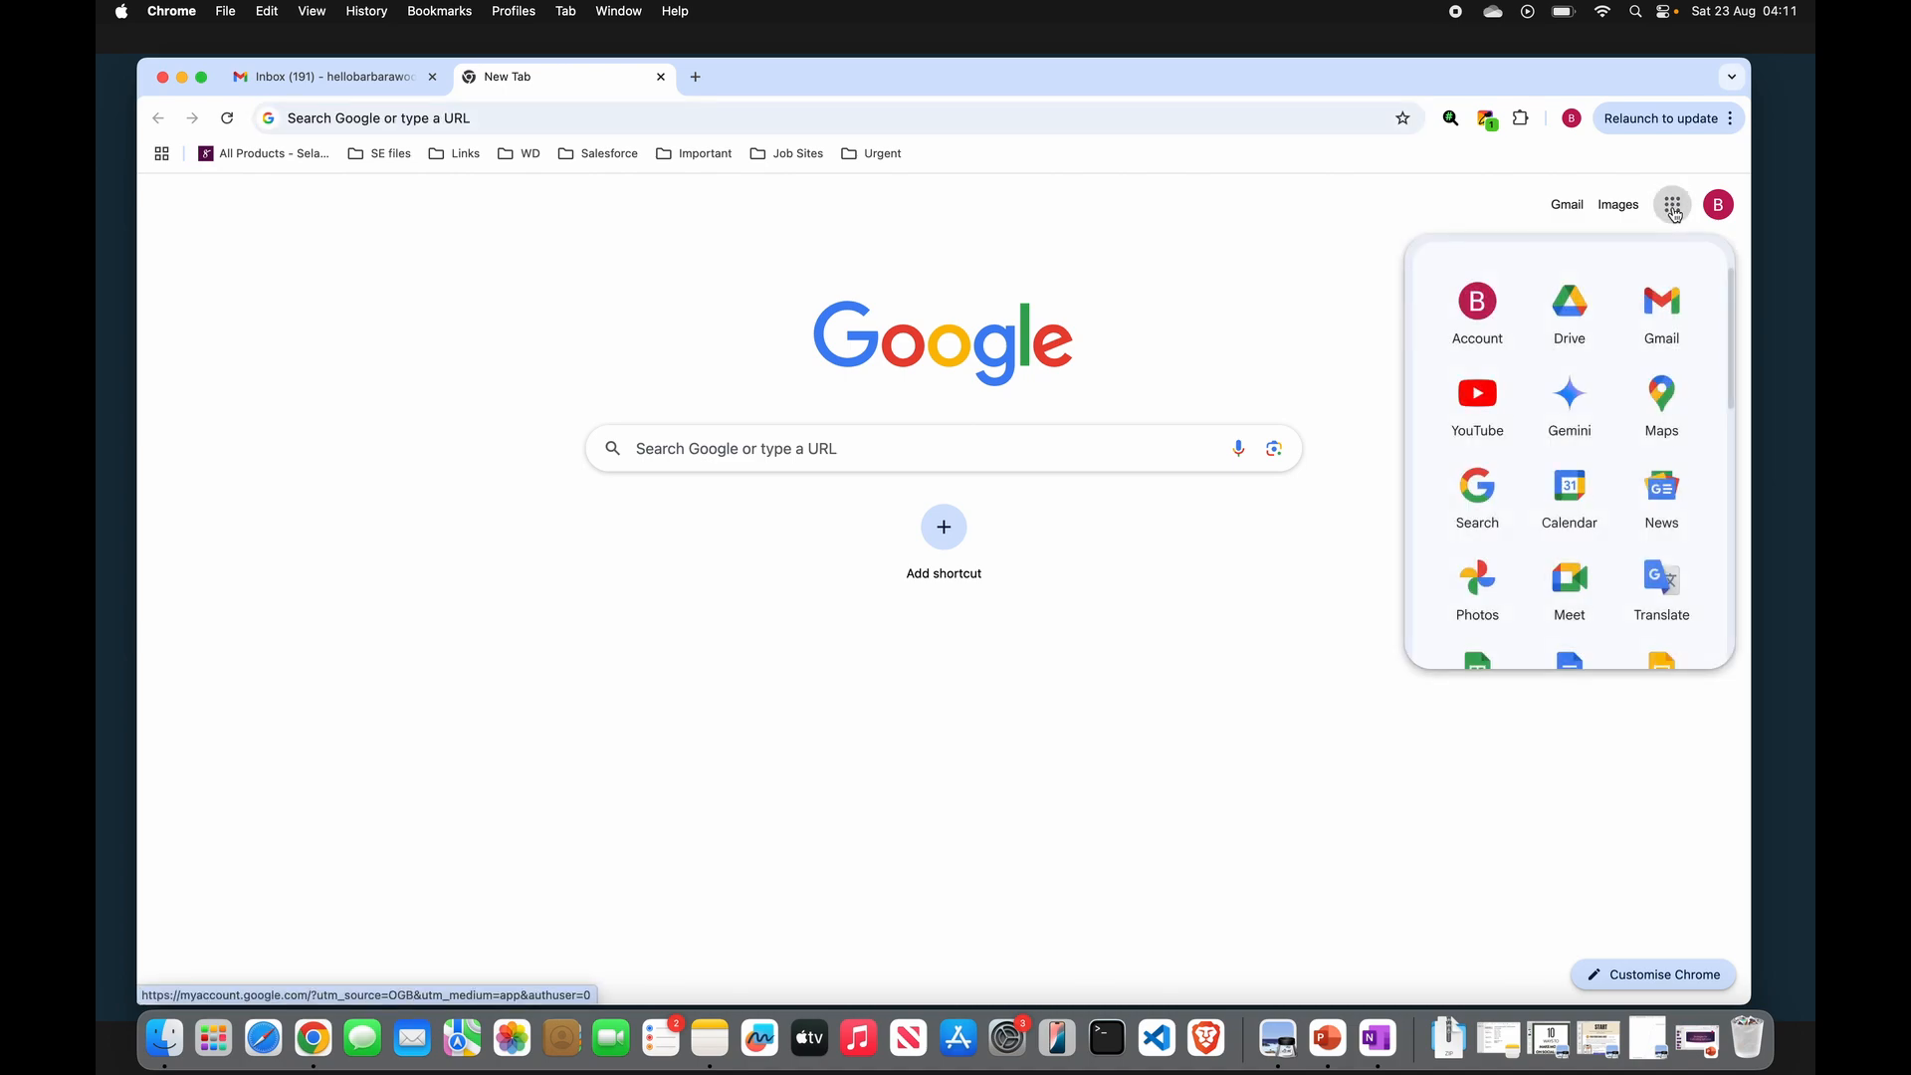
click(1584, 321)
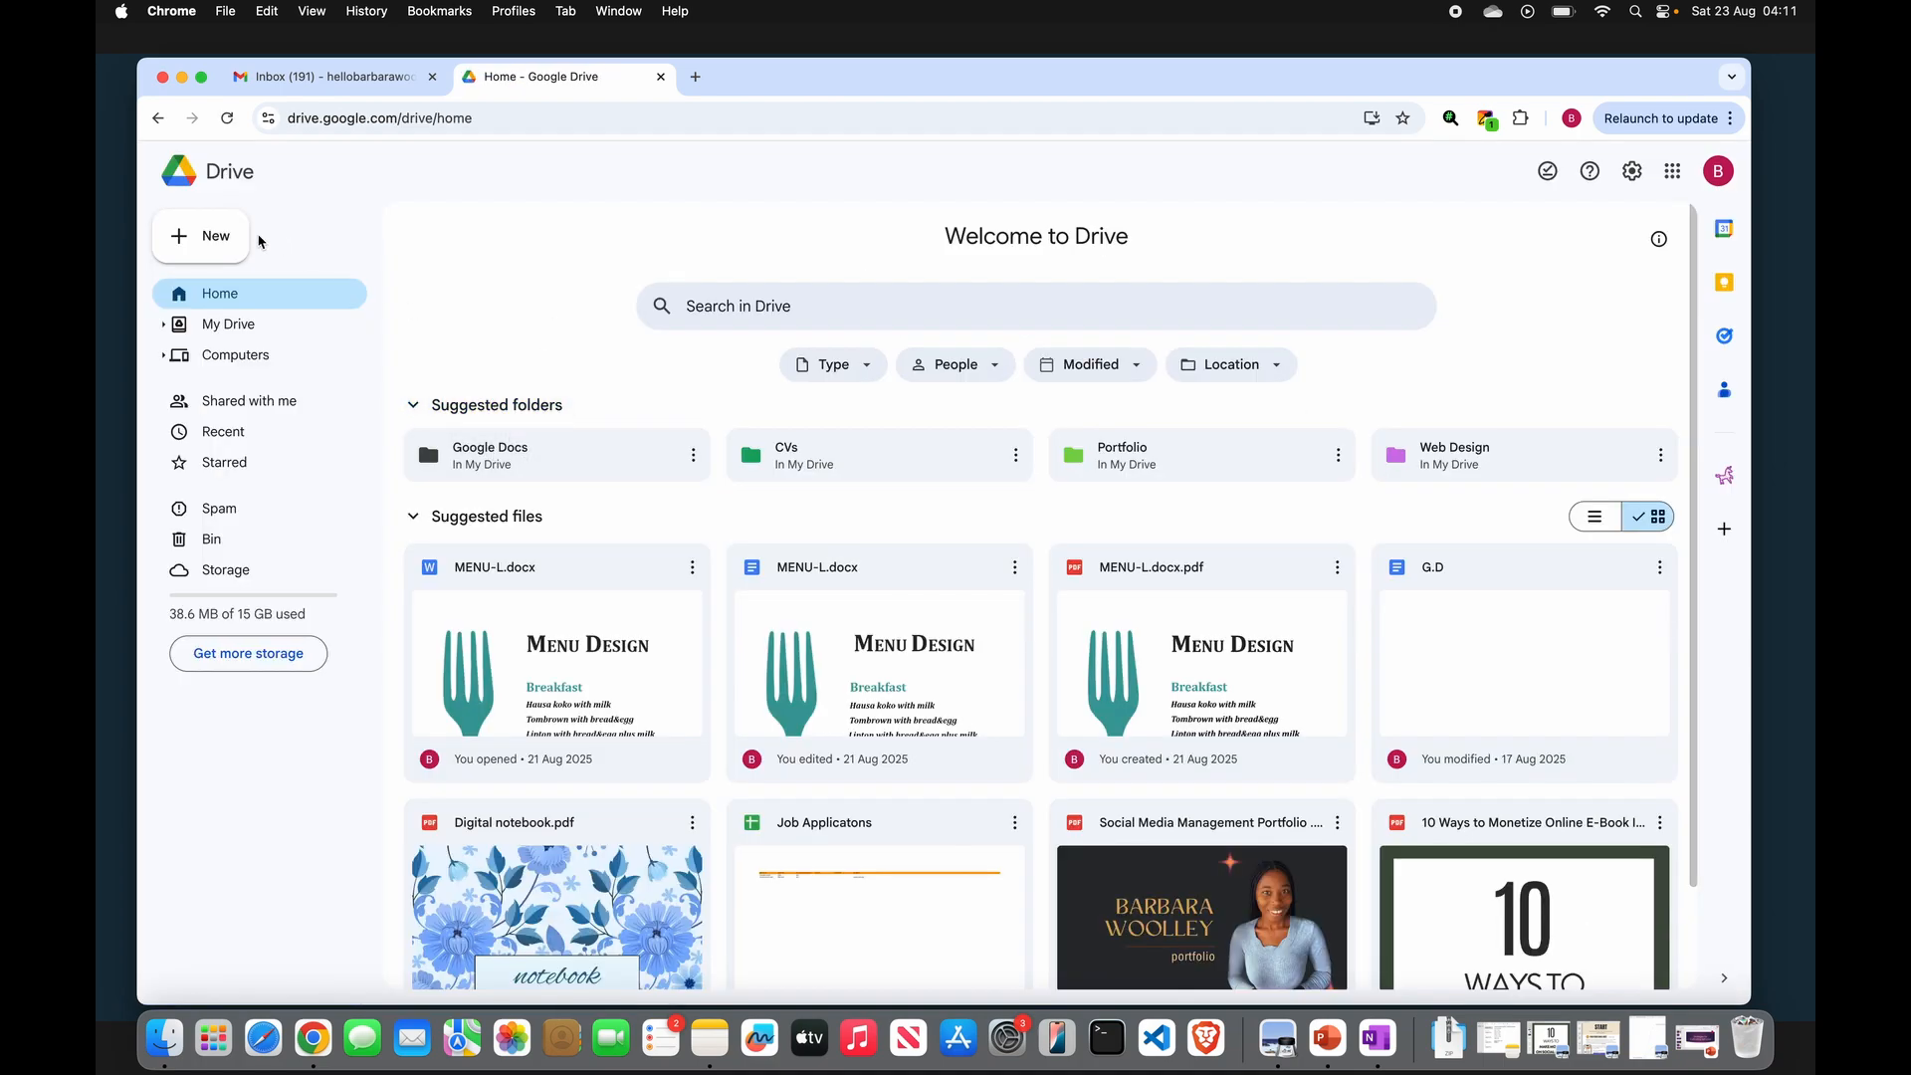
- Create a new folder in Drive named "Create a document"
click(216, 238)
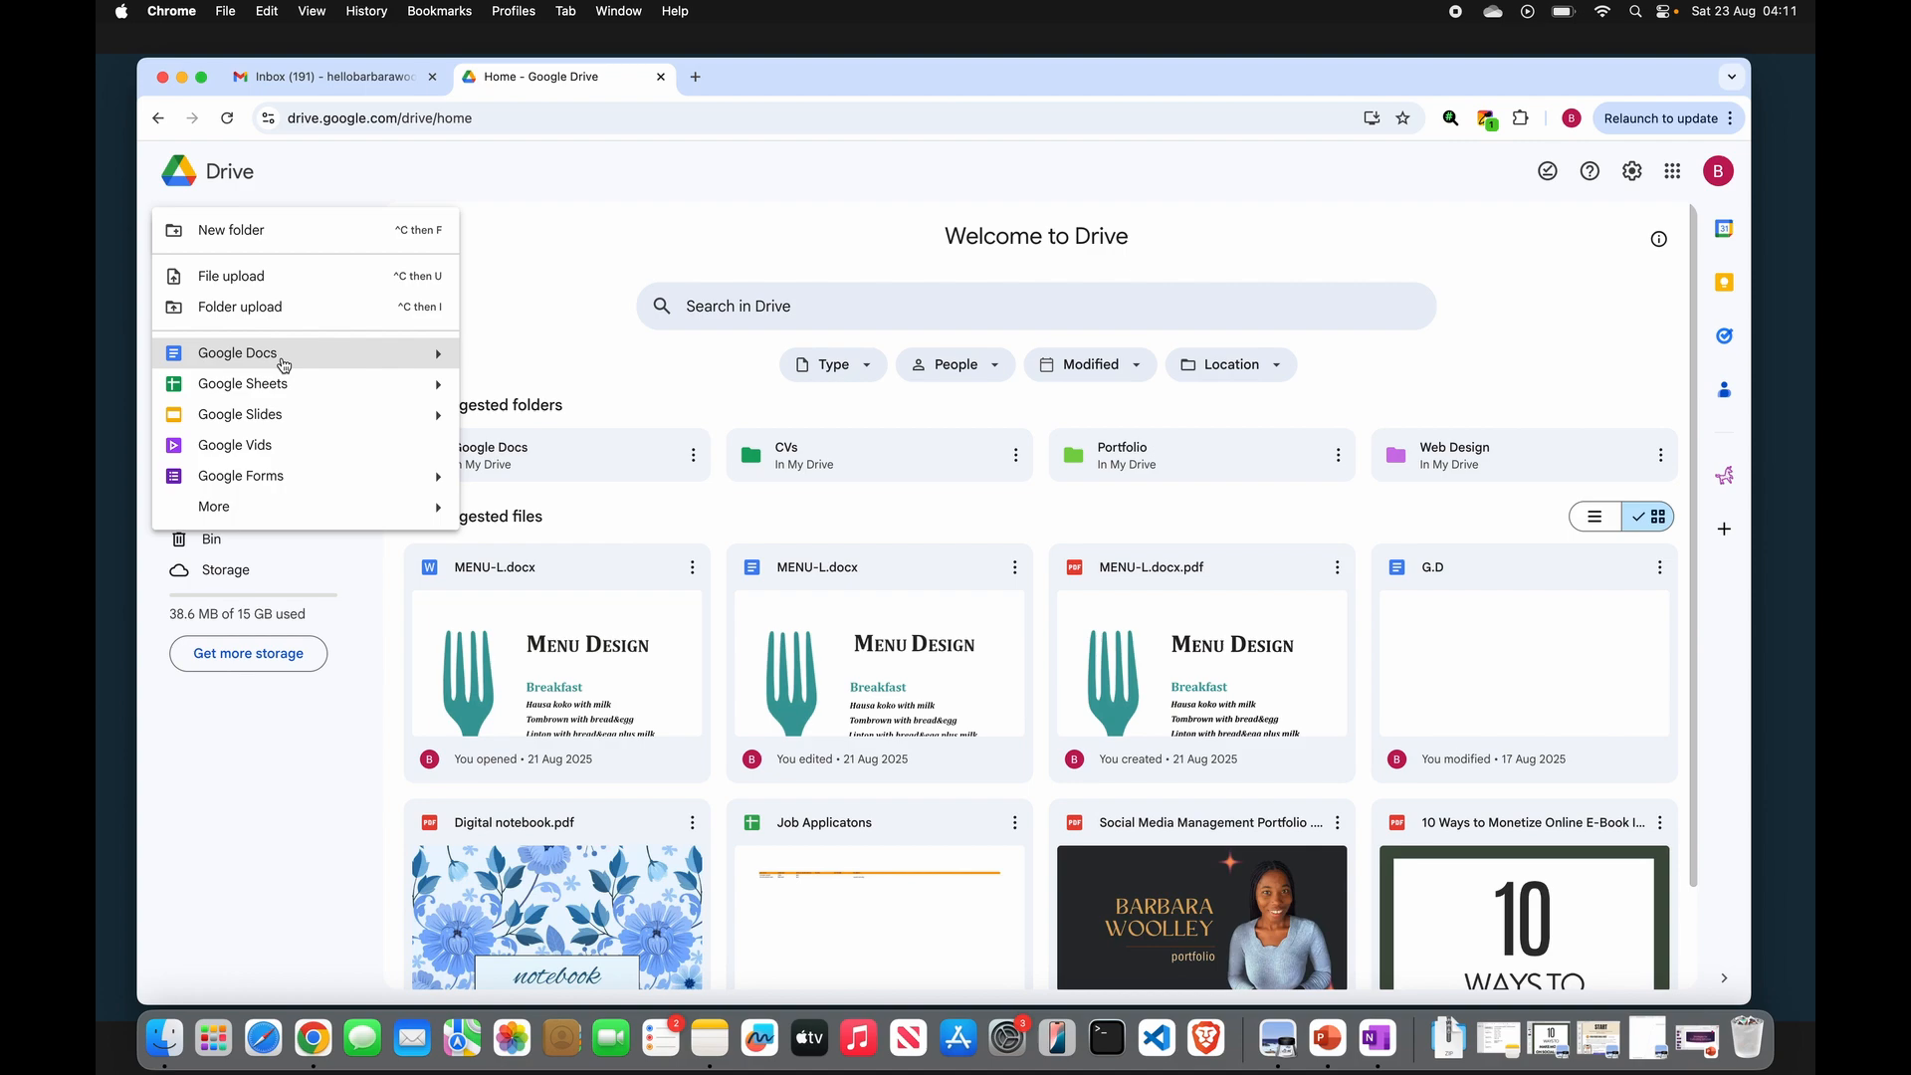
click(534, 288)
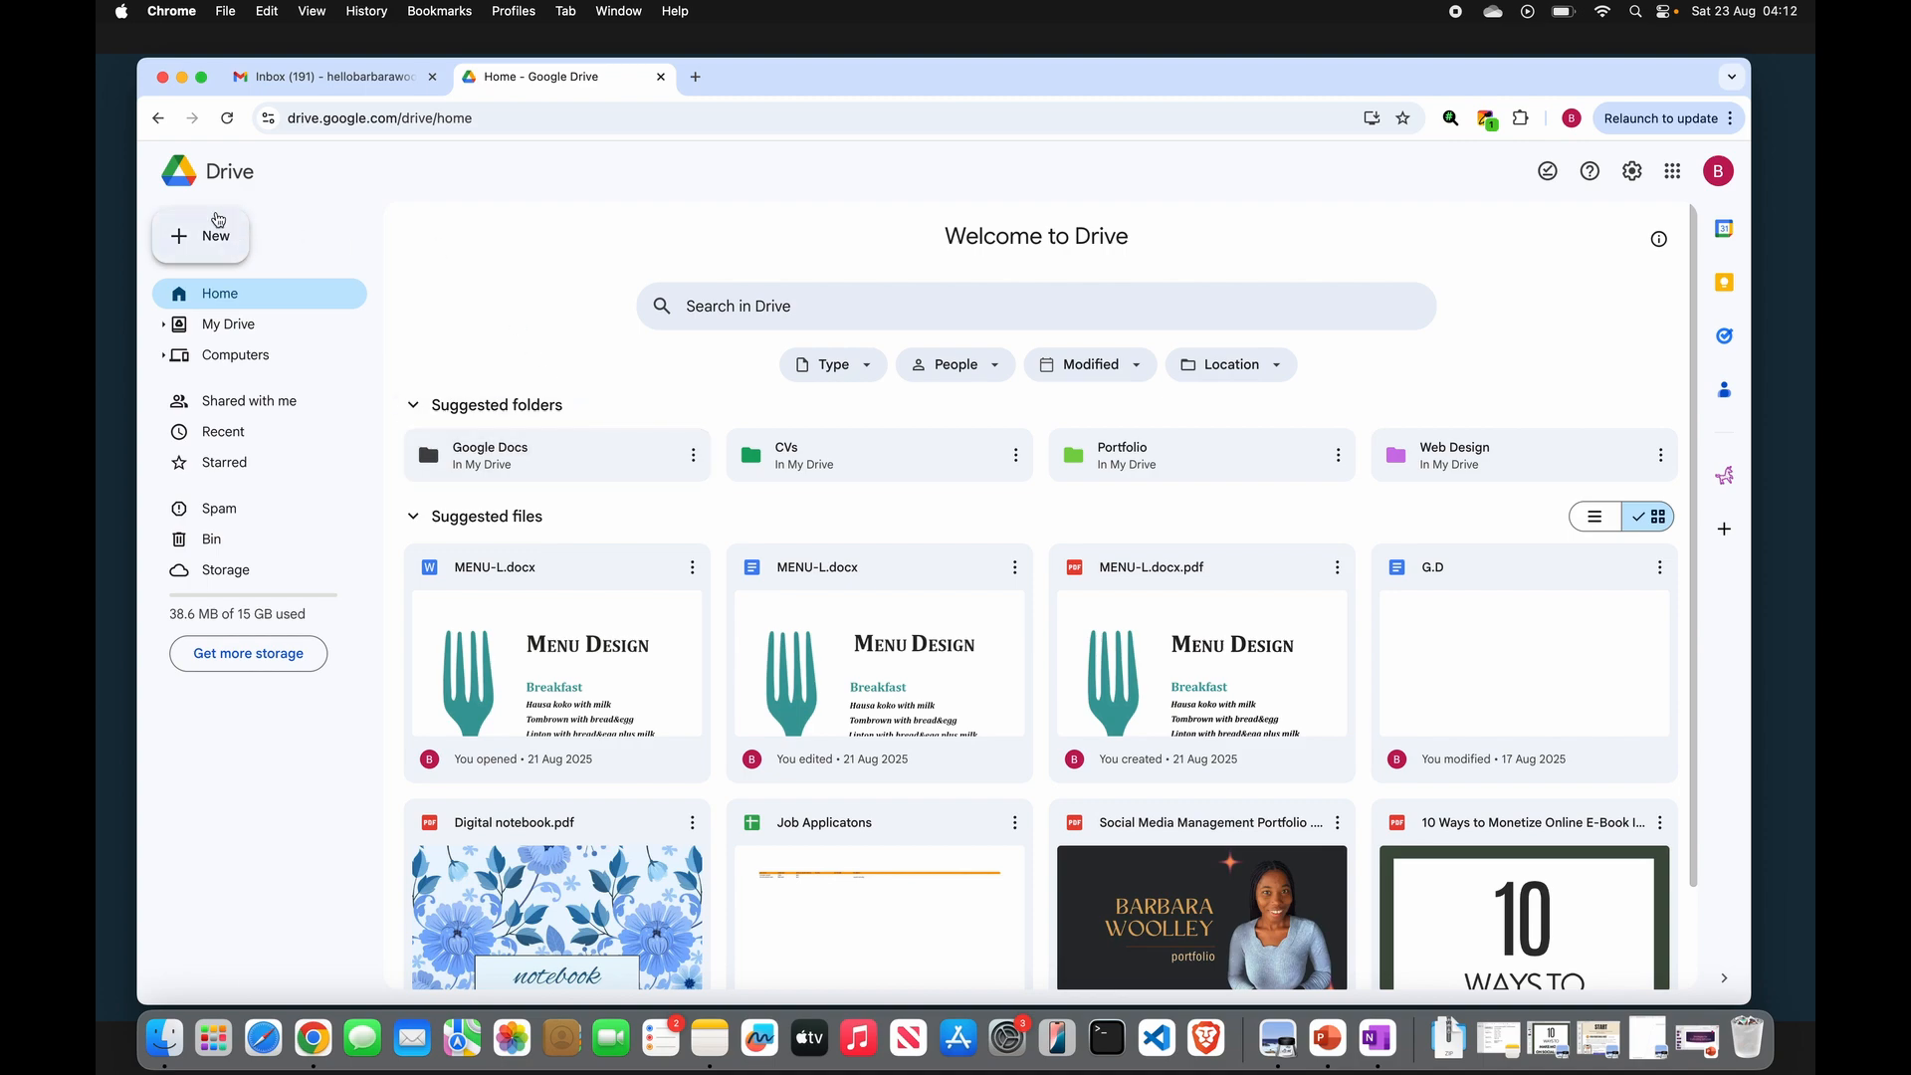
click(213, 230)
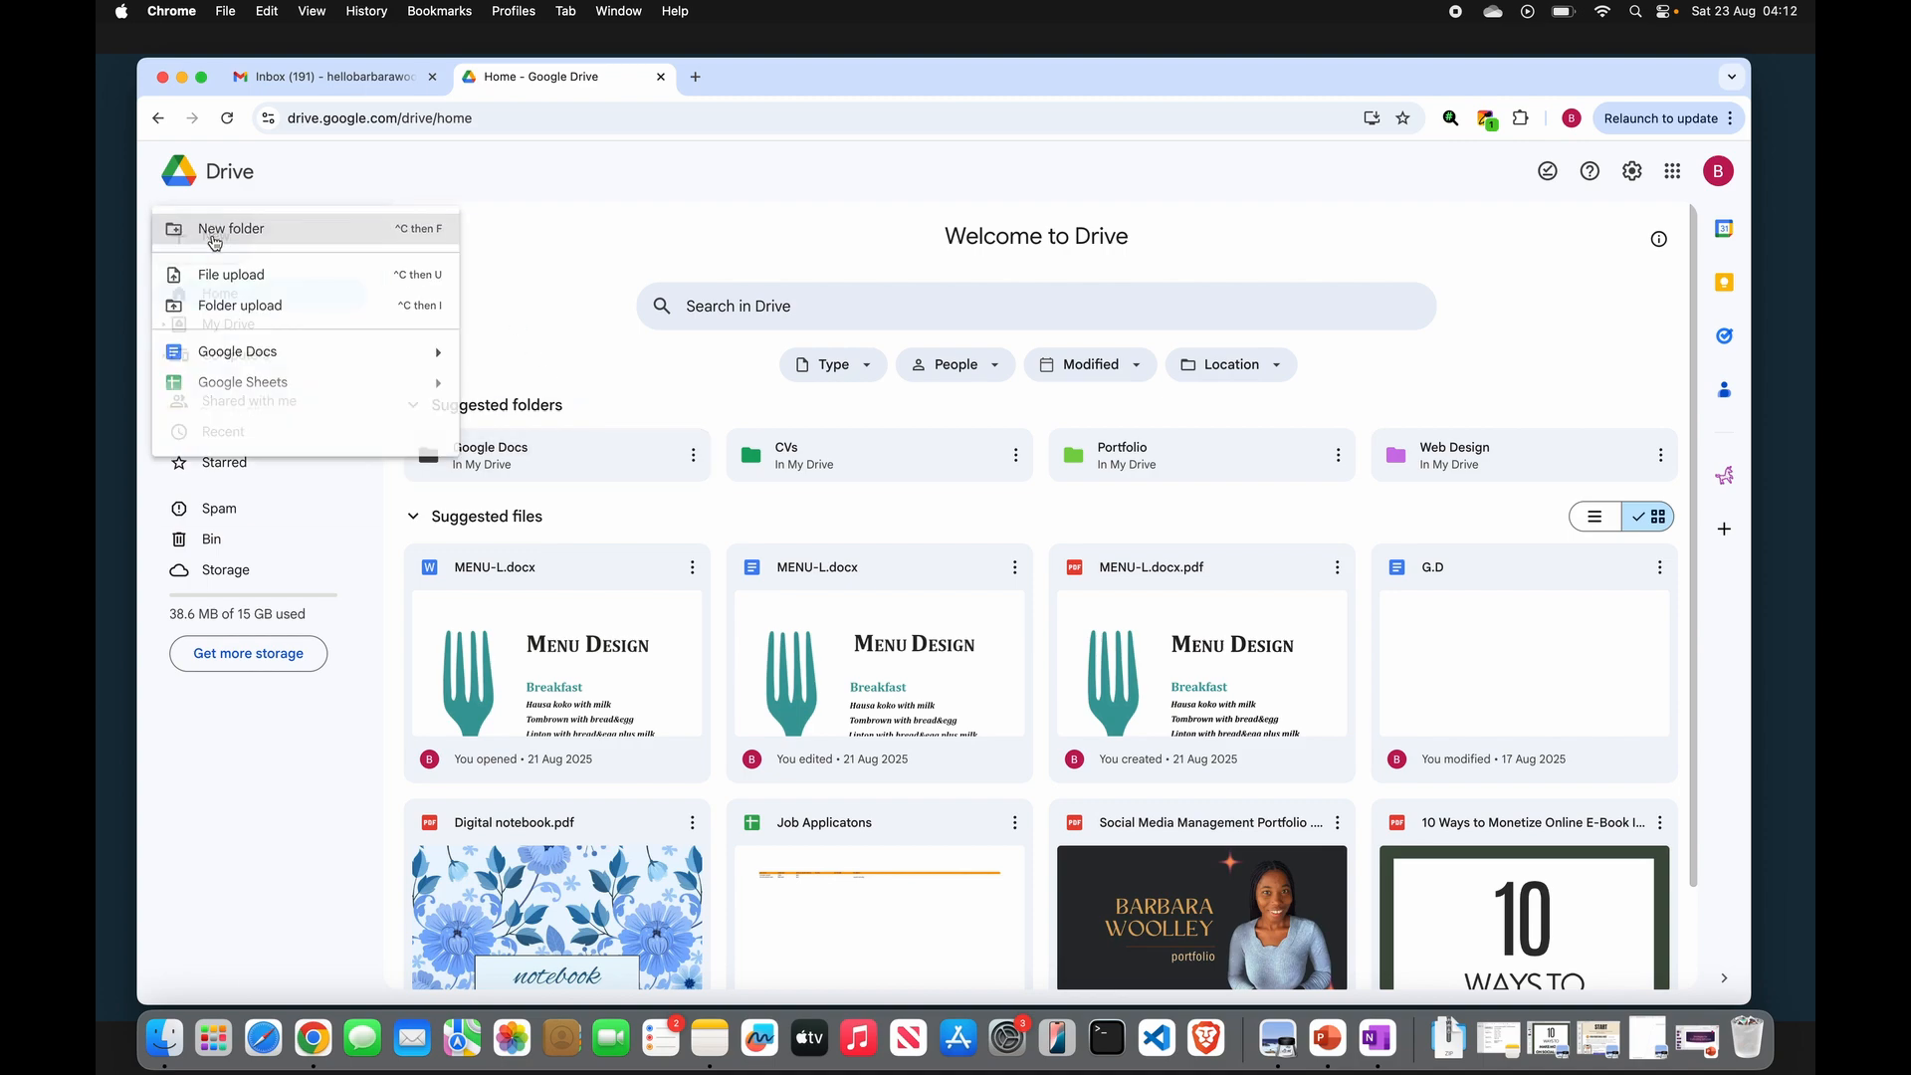
click(271, 239)
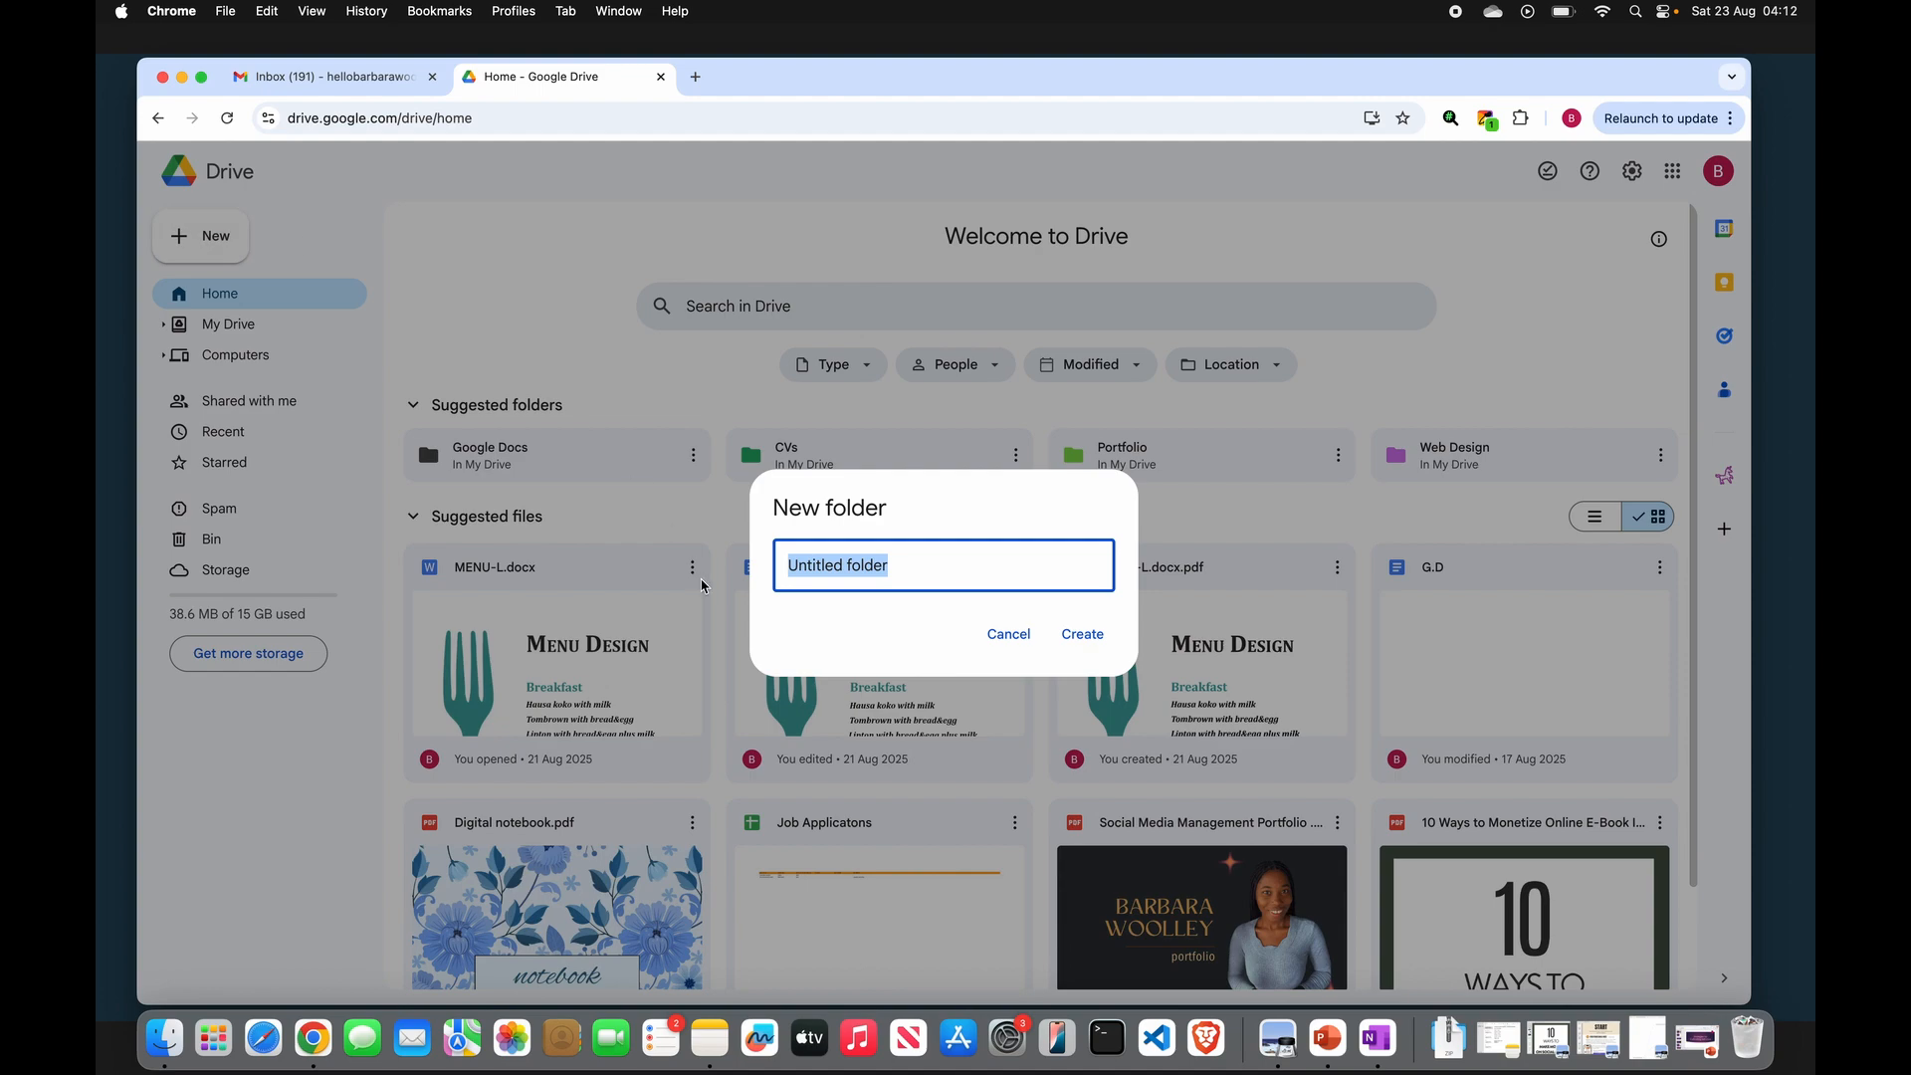
text(C)
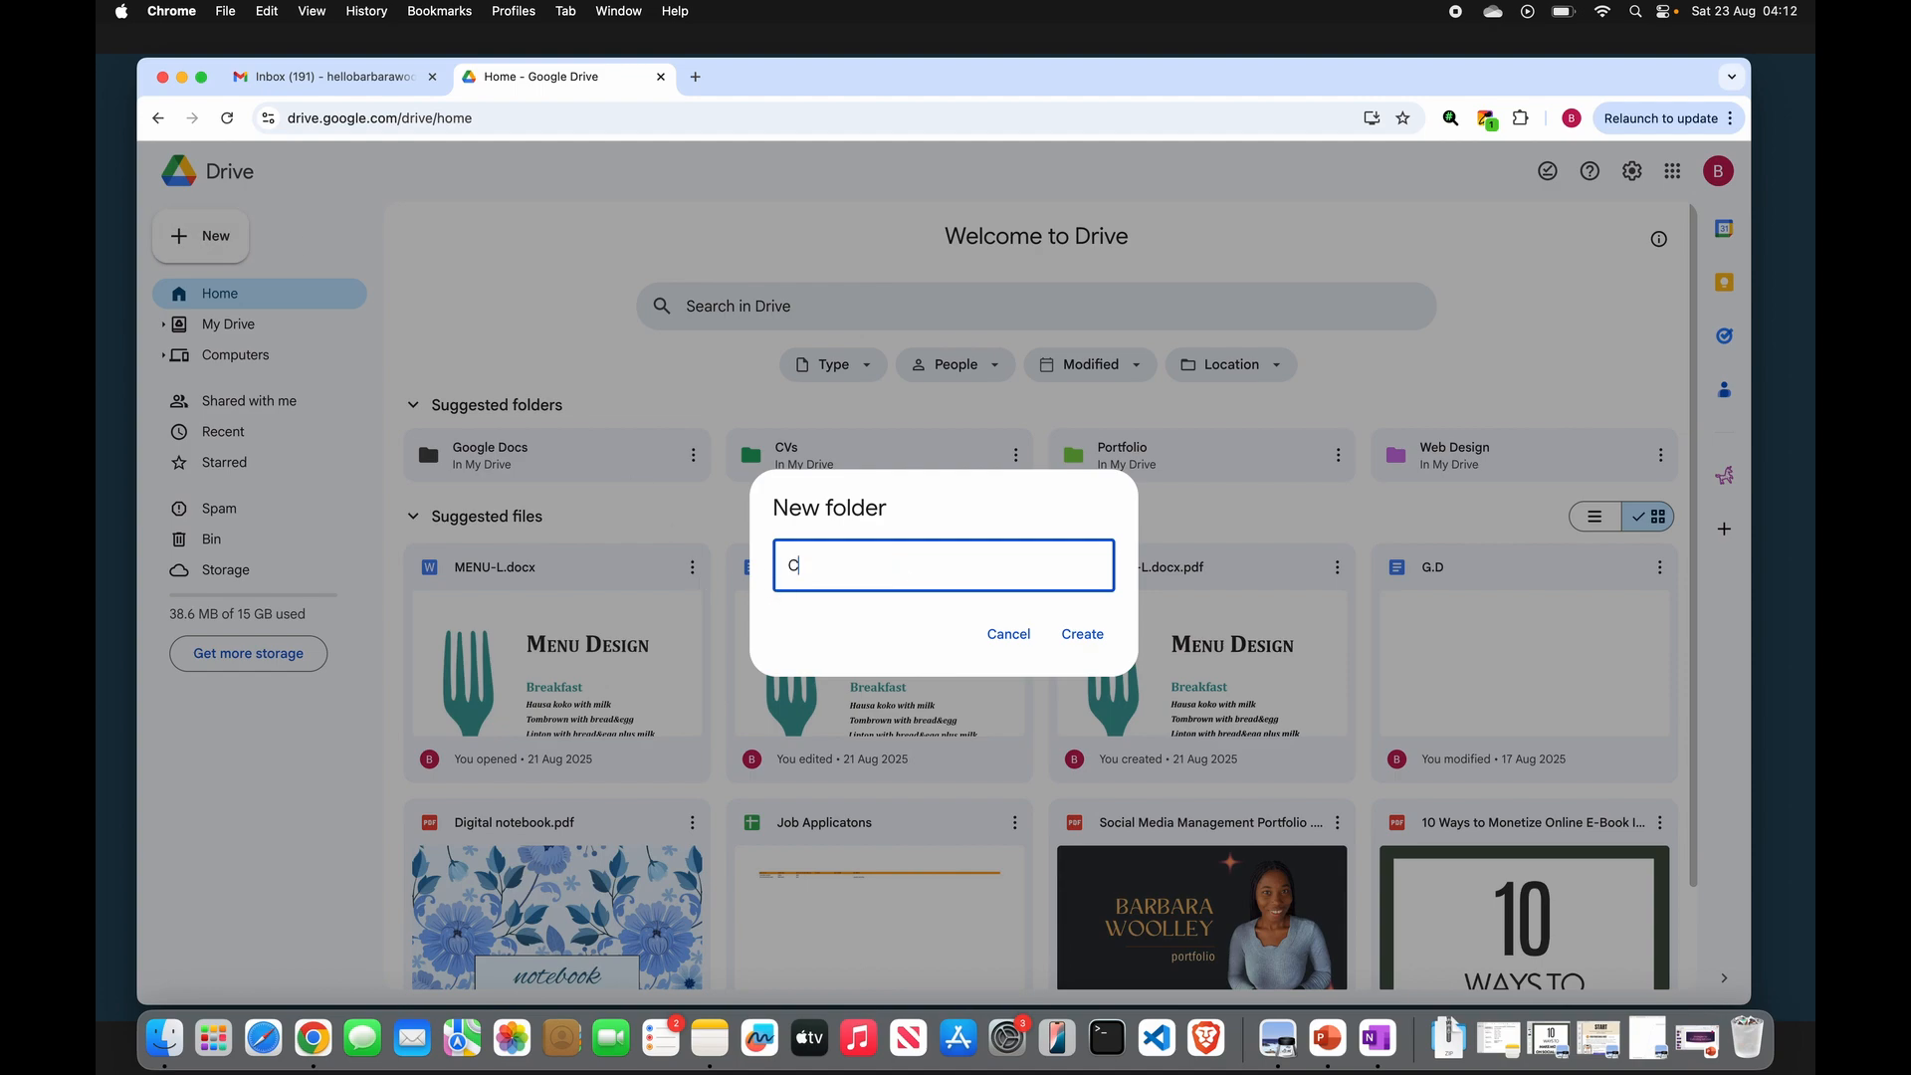
text(reate a document)
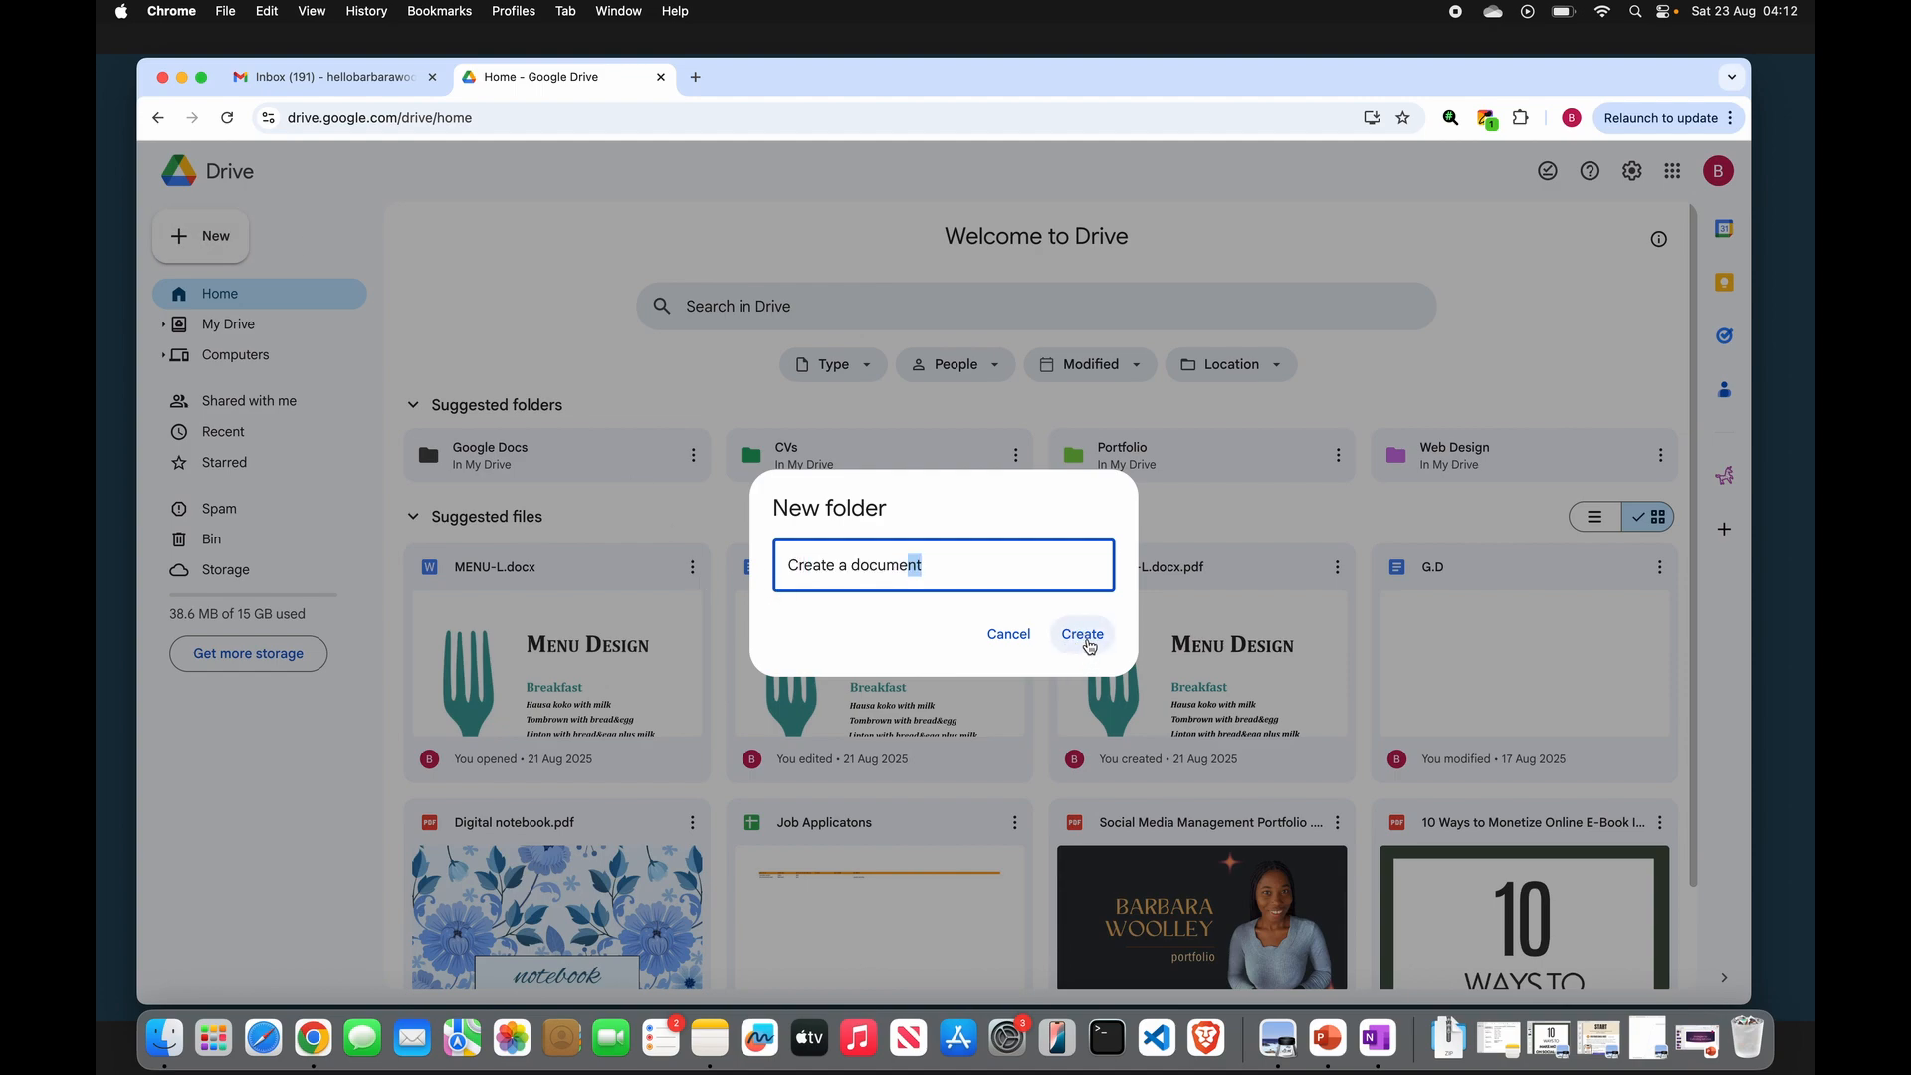
click(1082, 634)
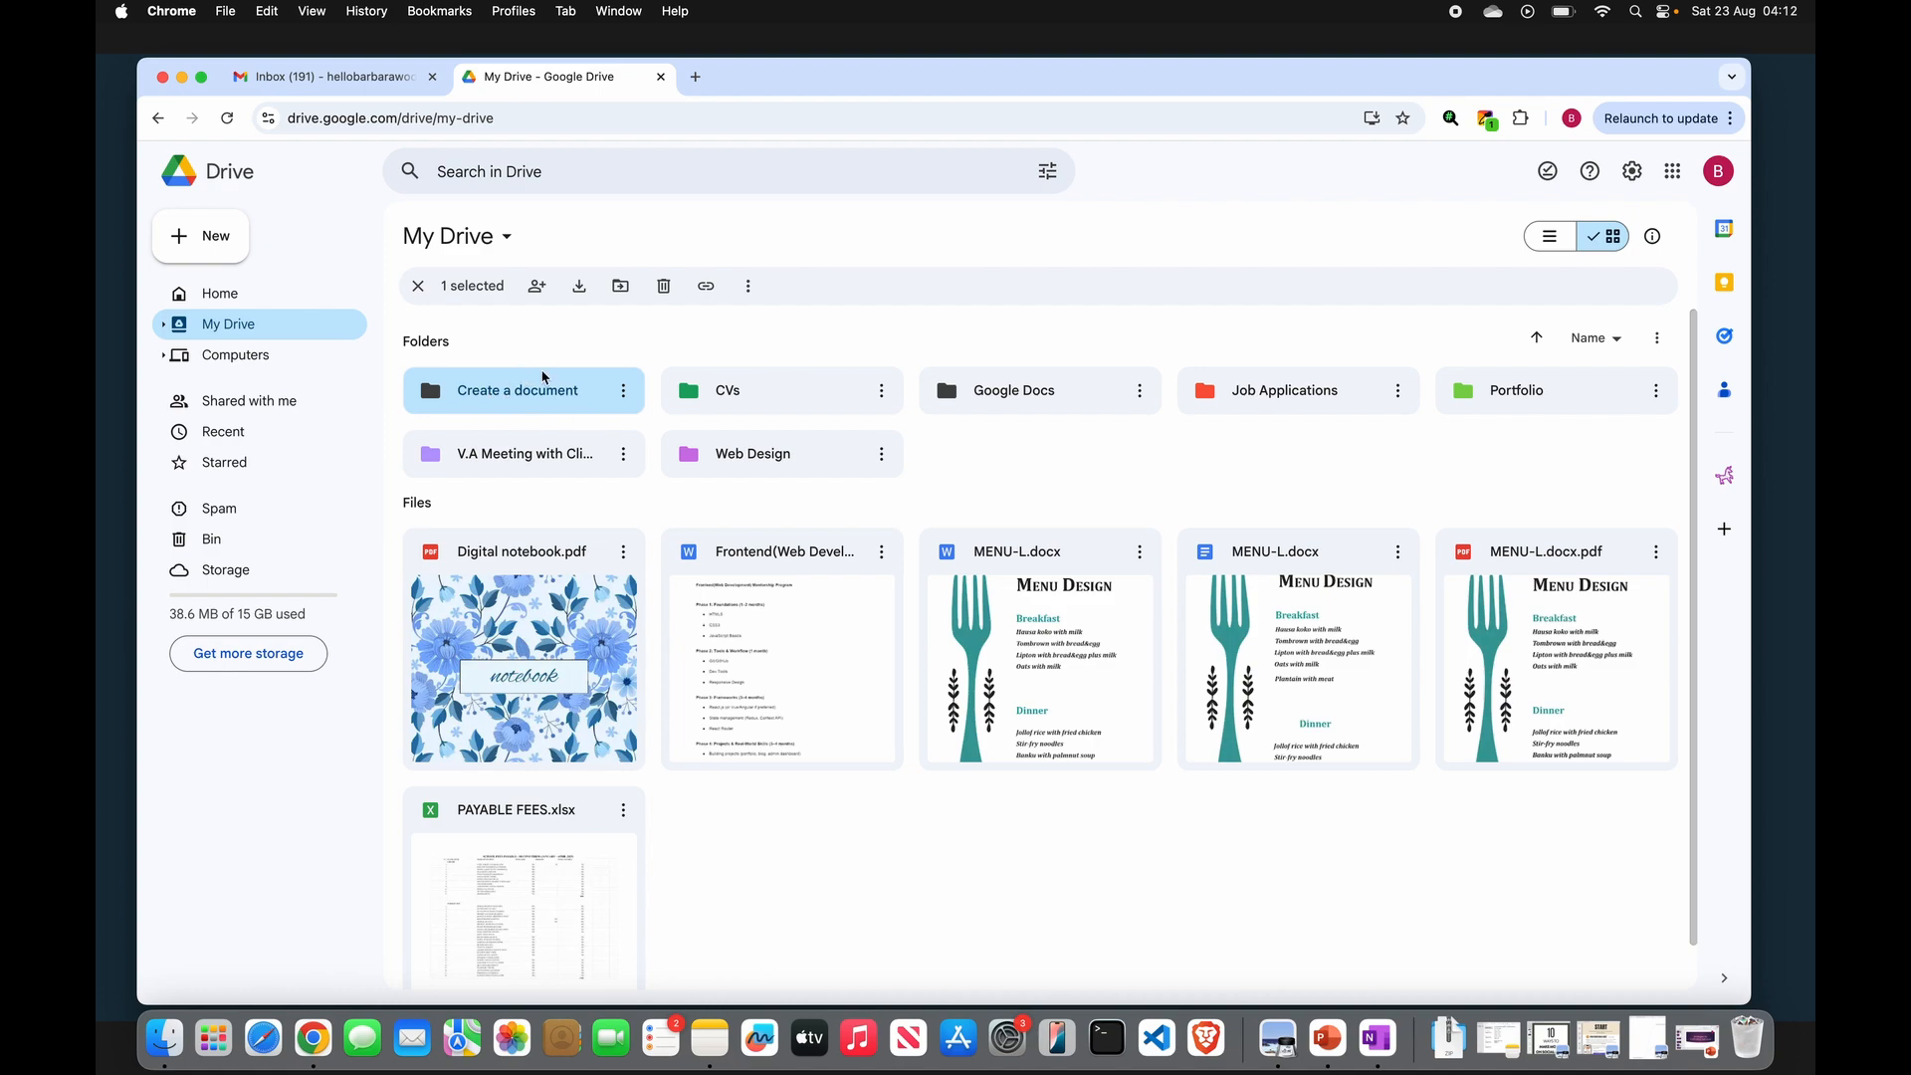
- Open the "Create a document" folder and create a new blank Google Doc inside it
click(625, 393)
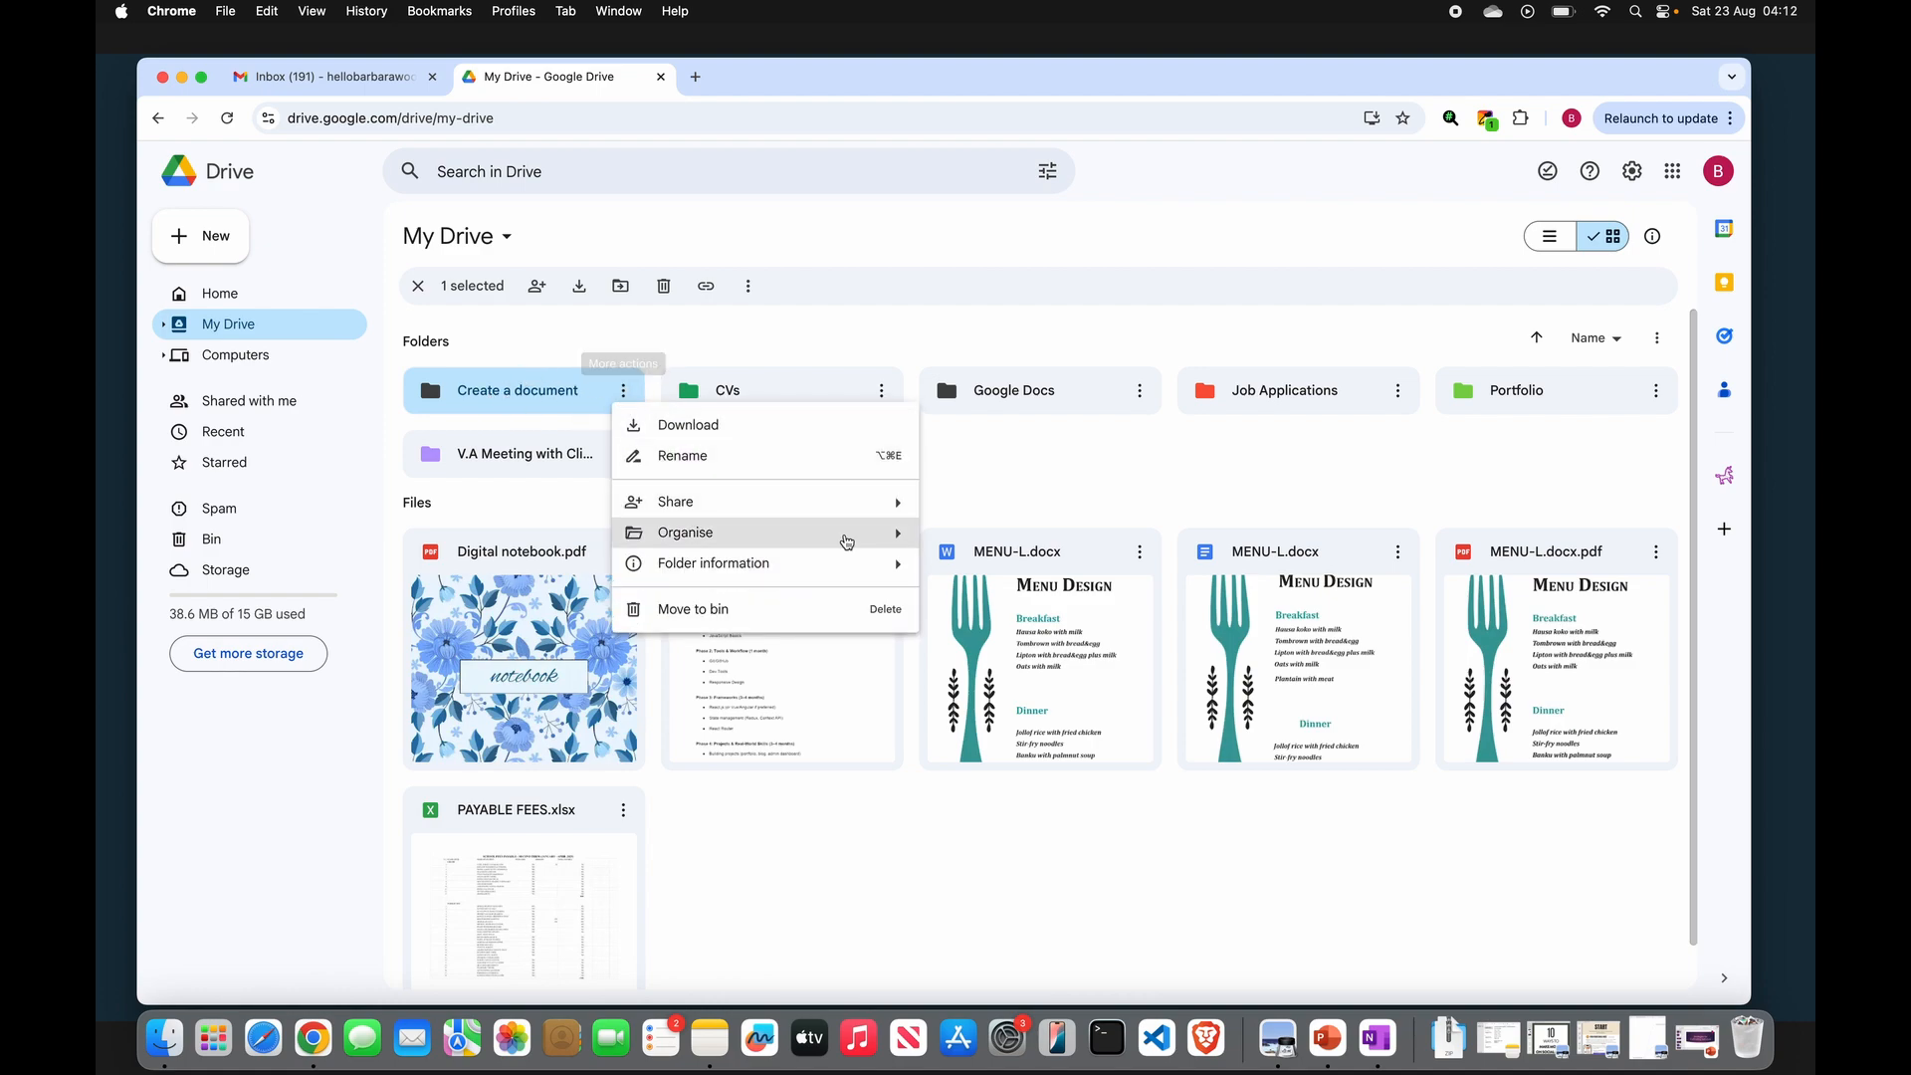
mouse_move(882, 557)
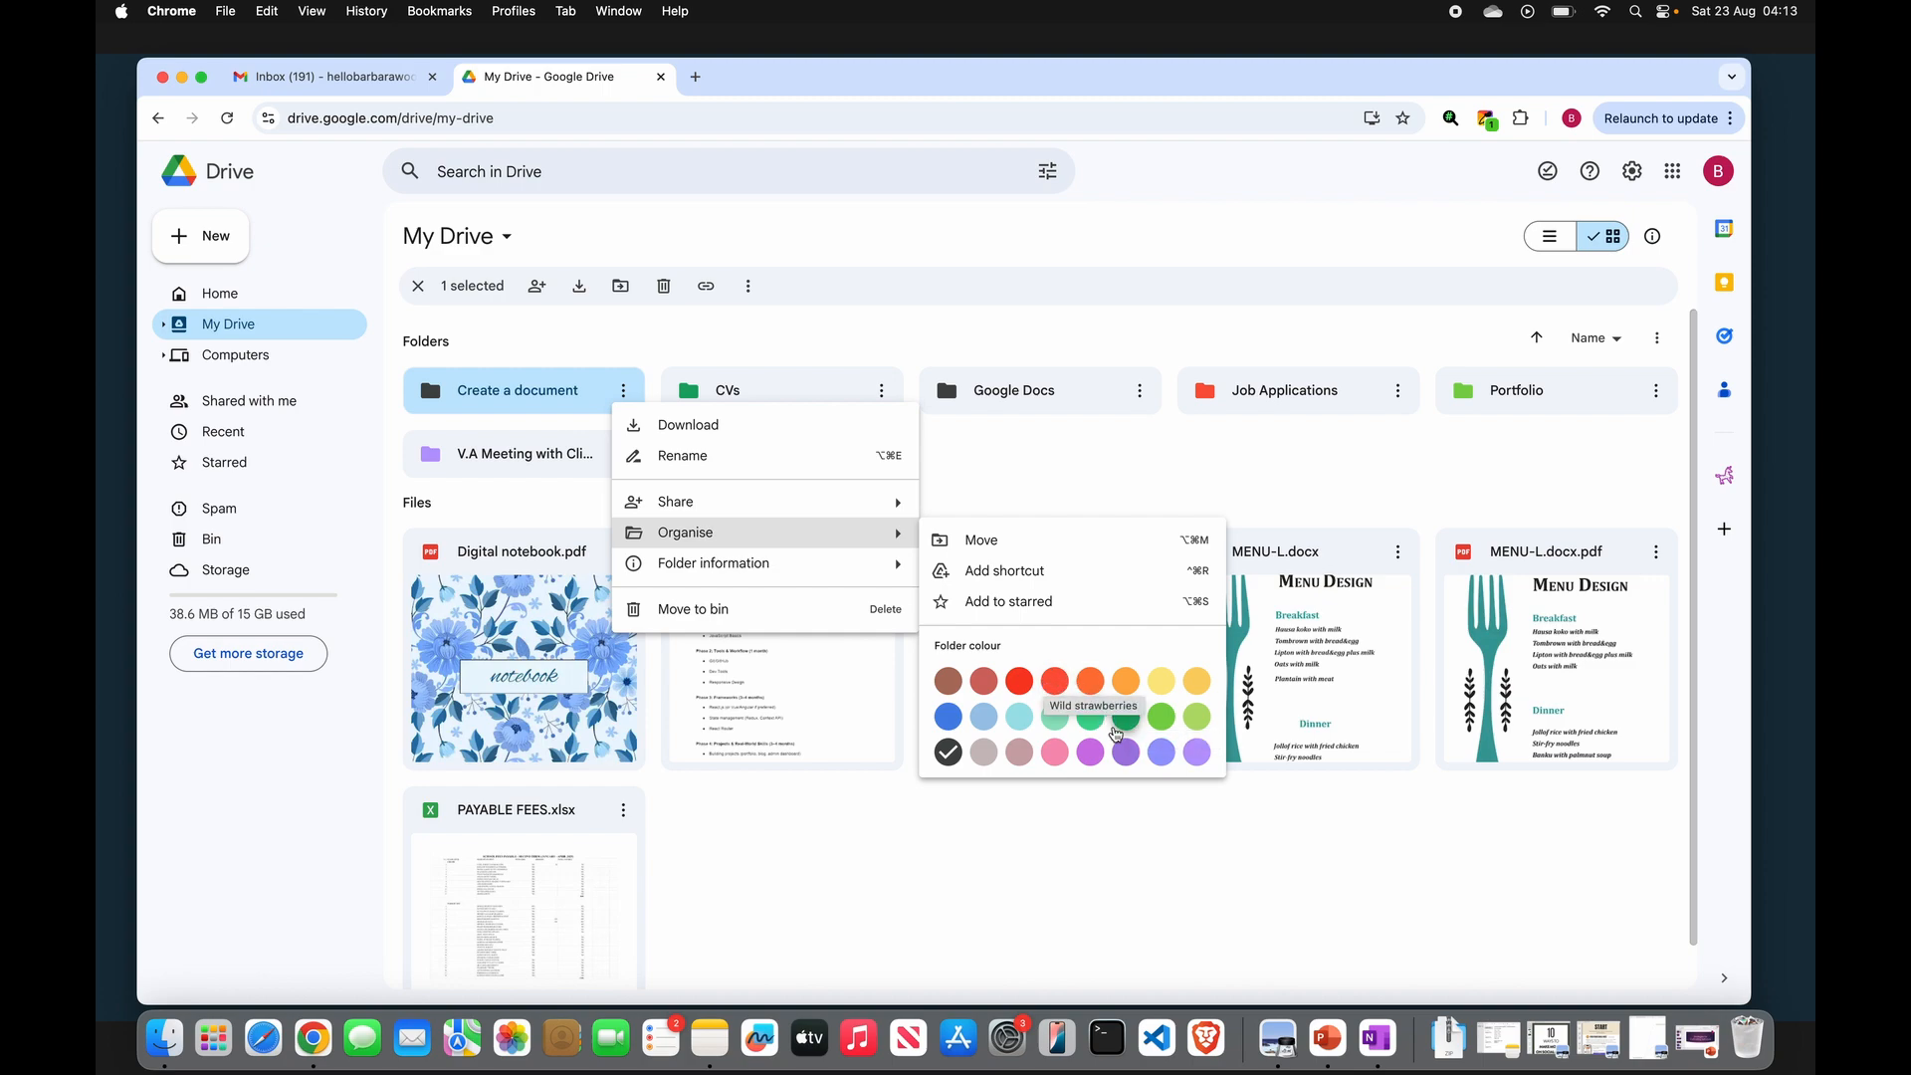
double_click(515, 392)
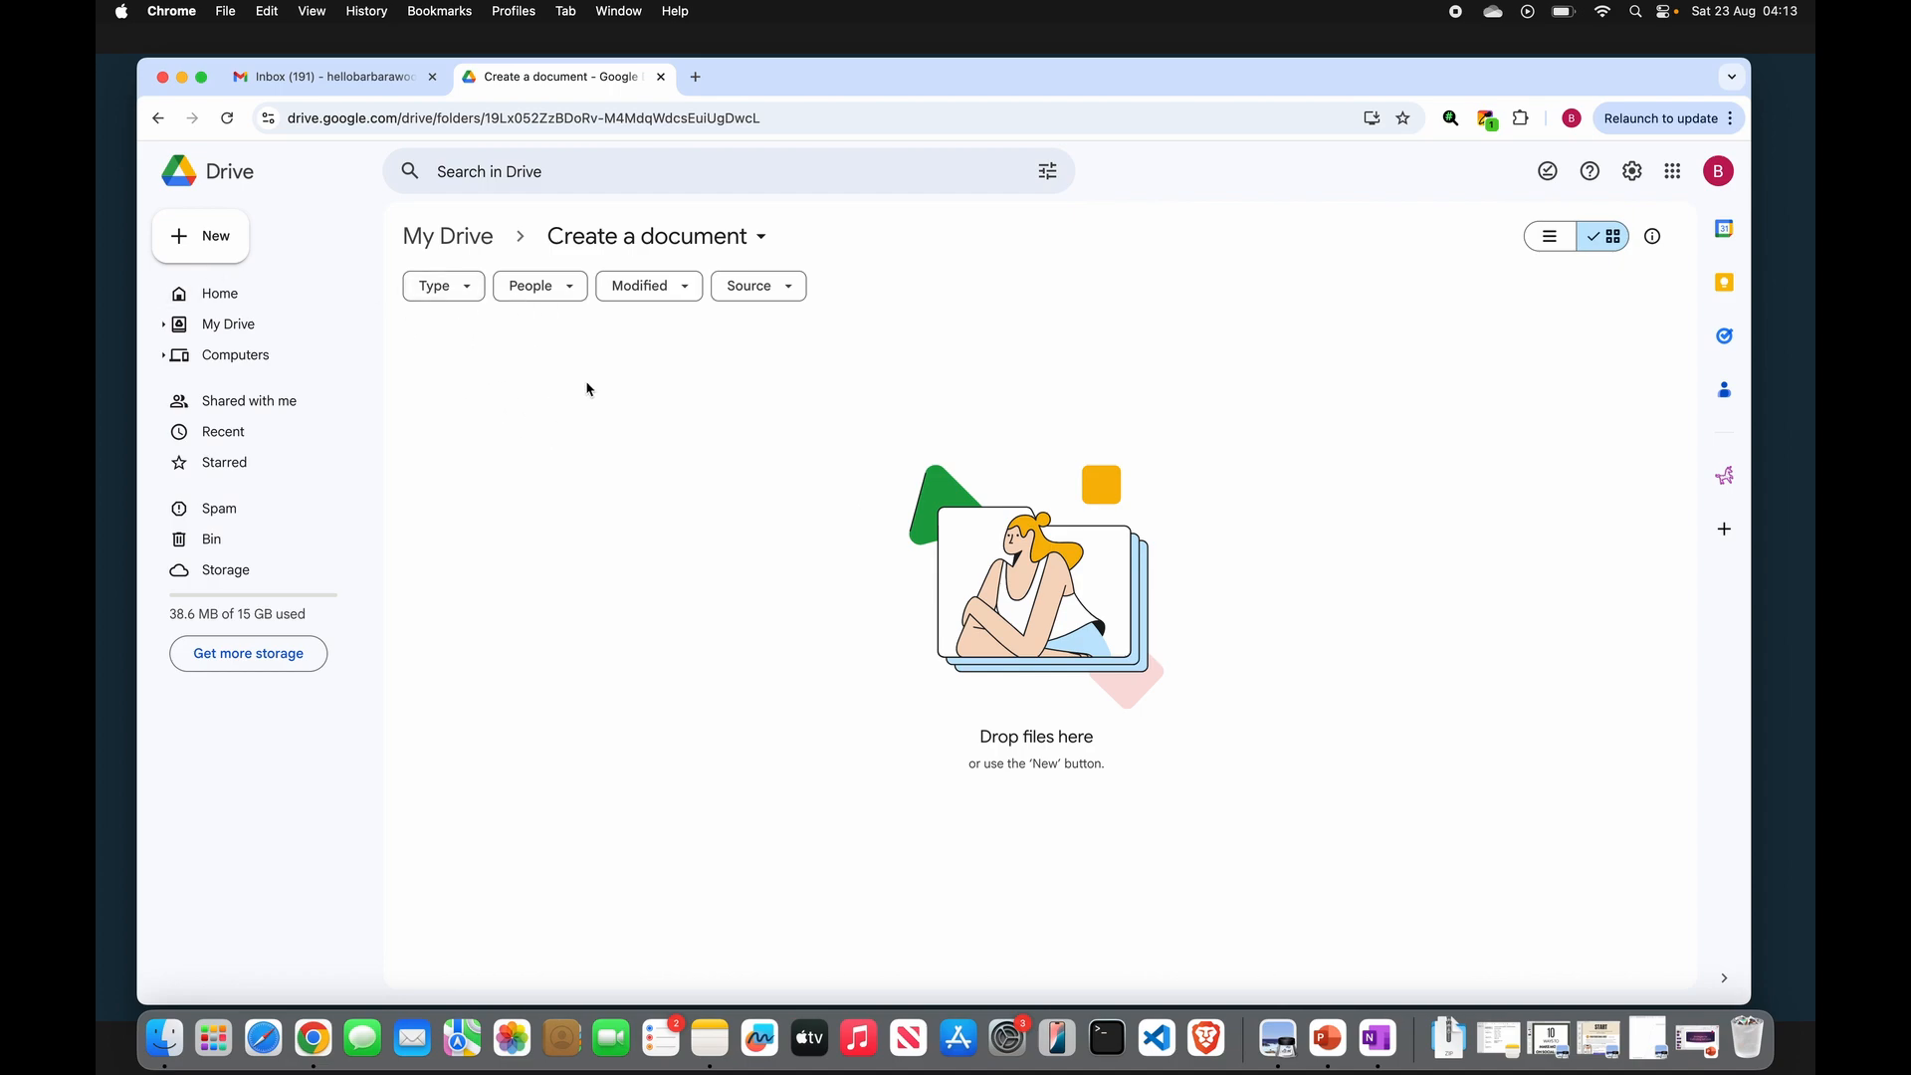
click(220, 245)
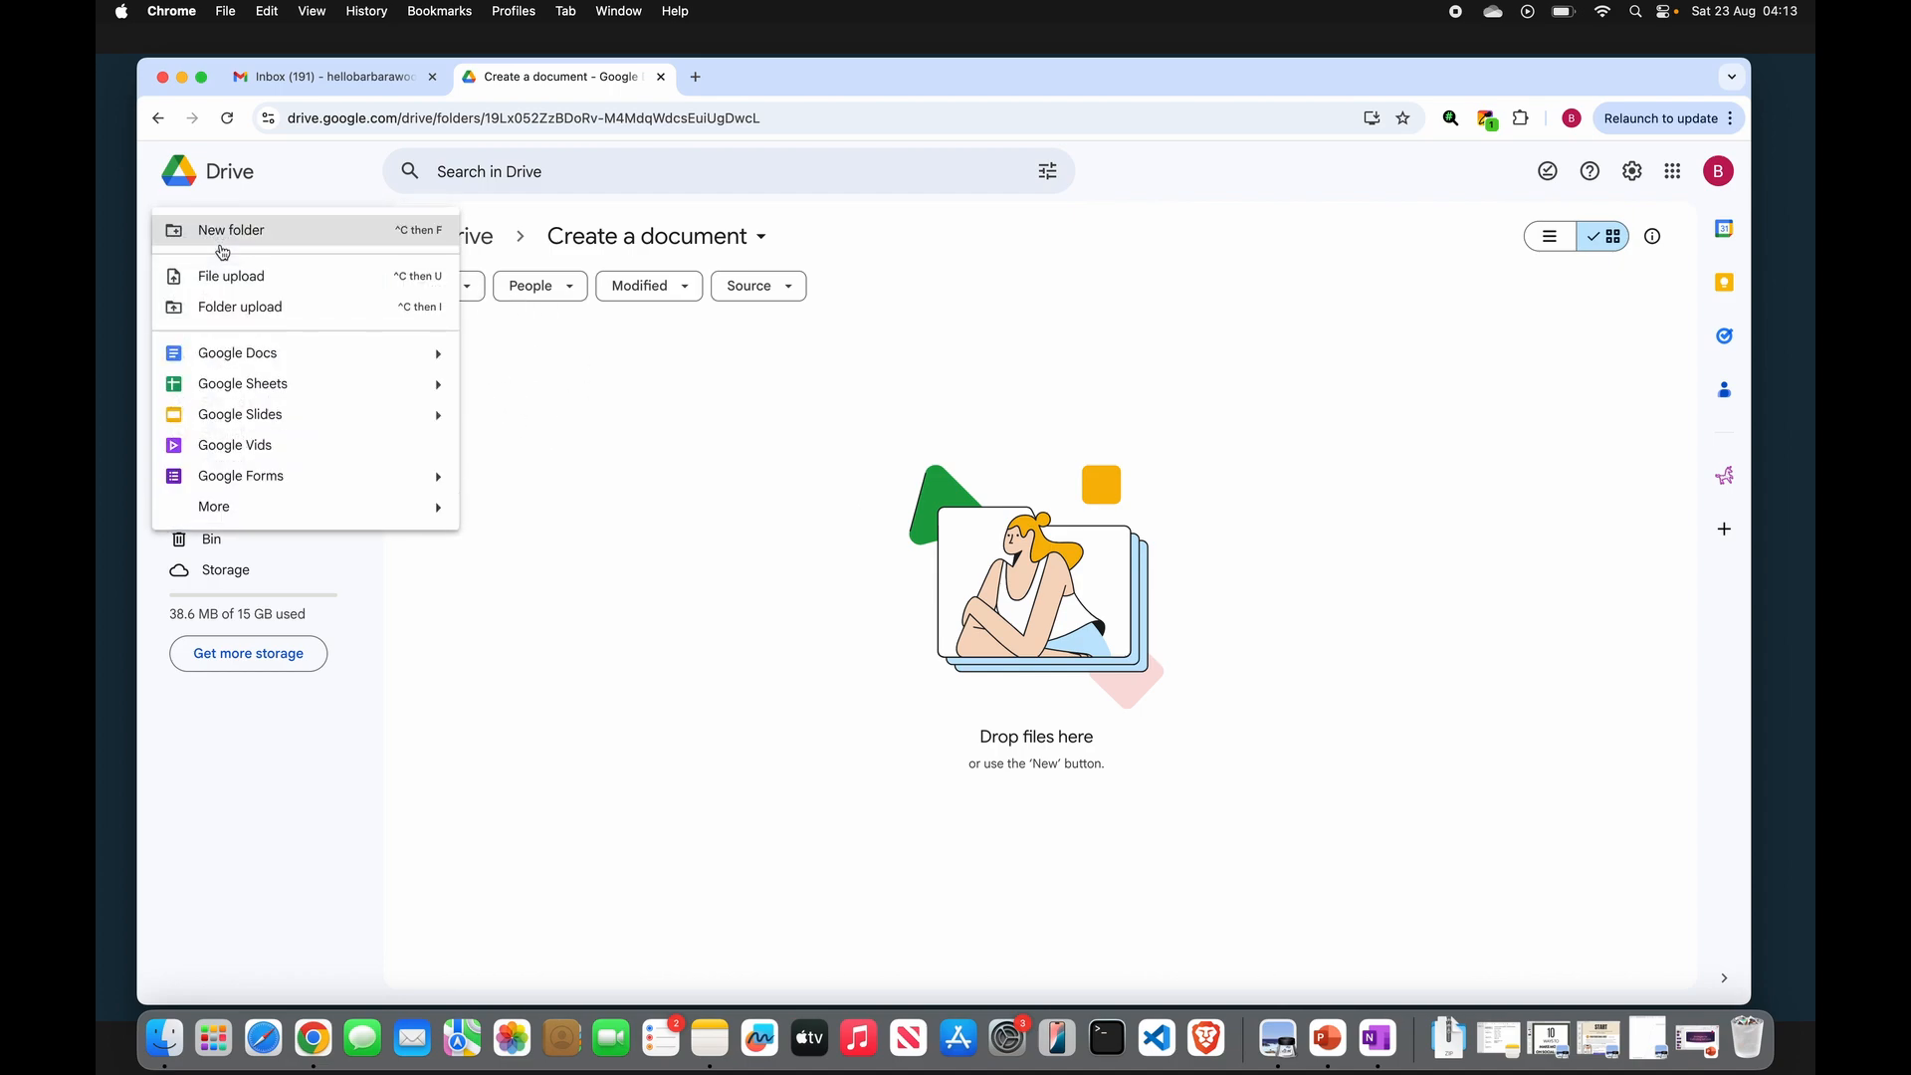
click(303, 362)
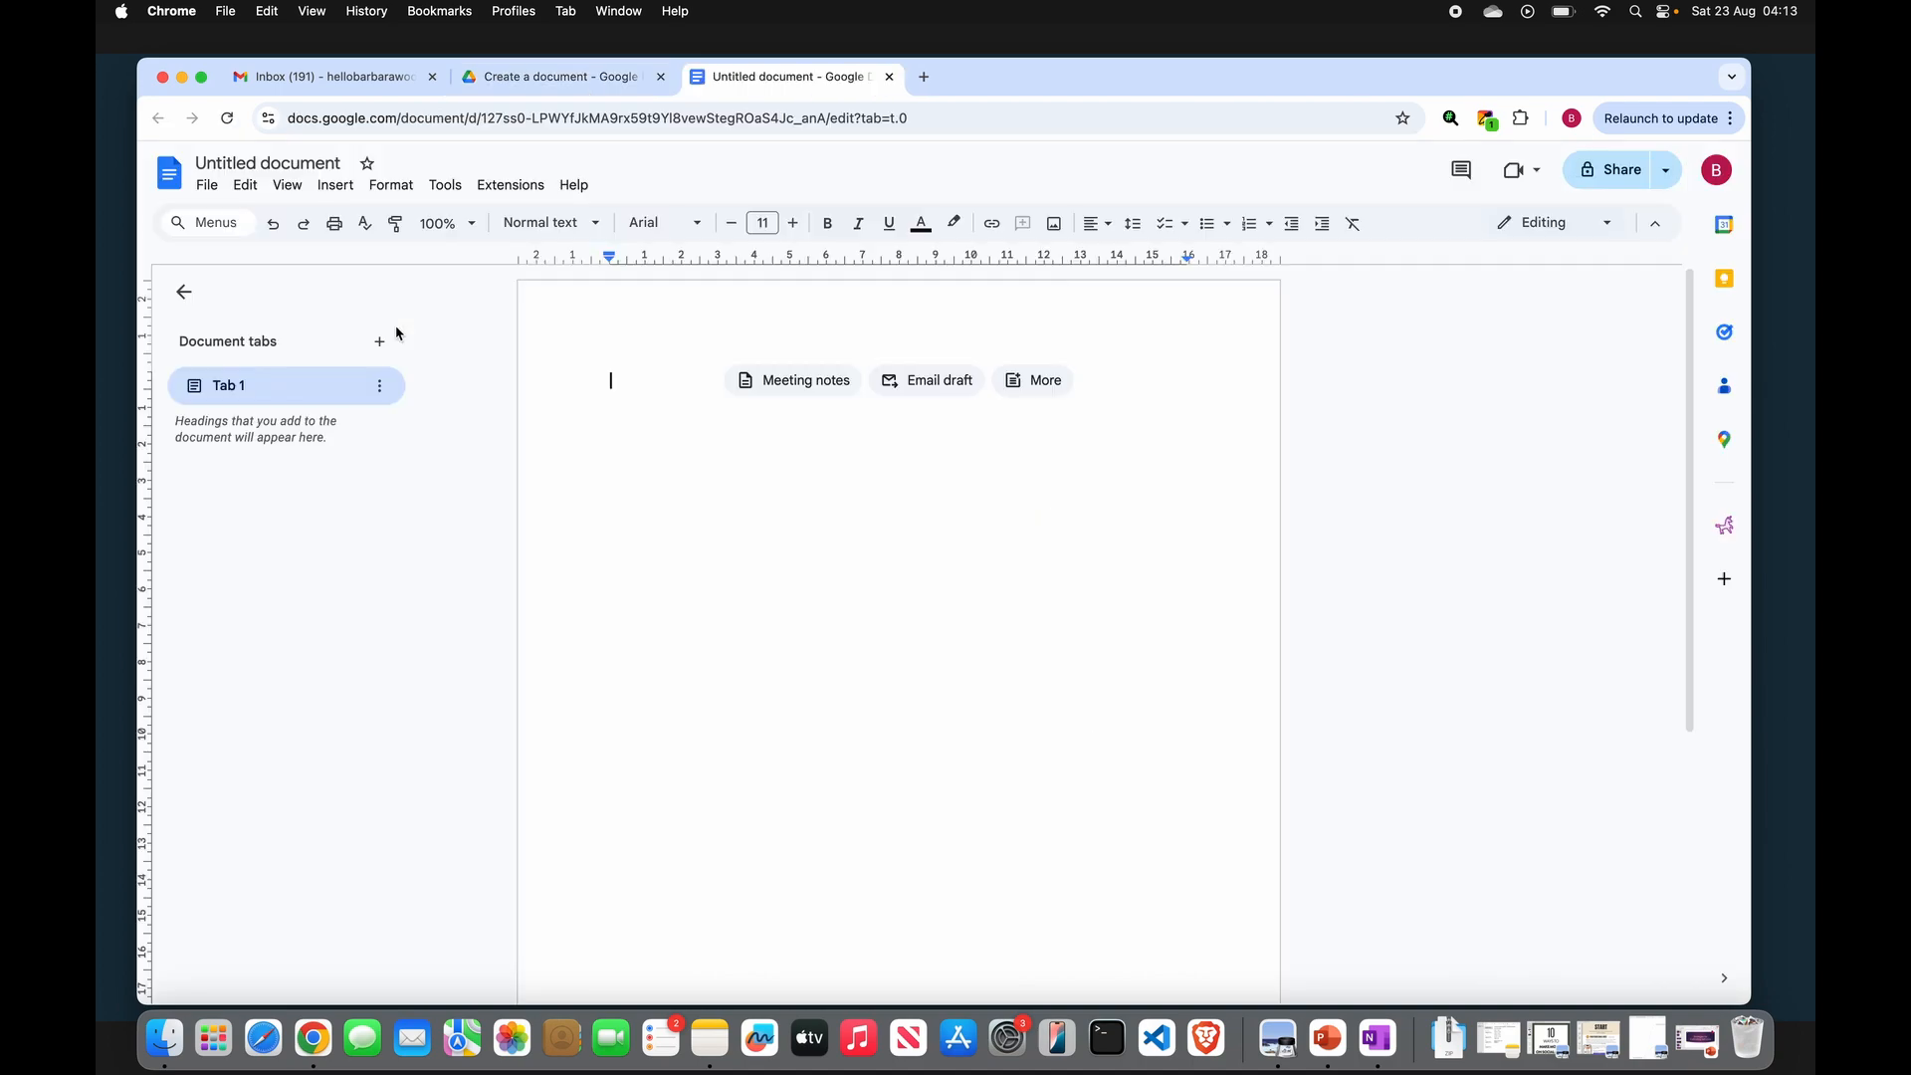
- Rename the untitled document to "Juice Dose"
click(313, 161)
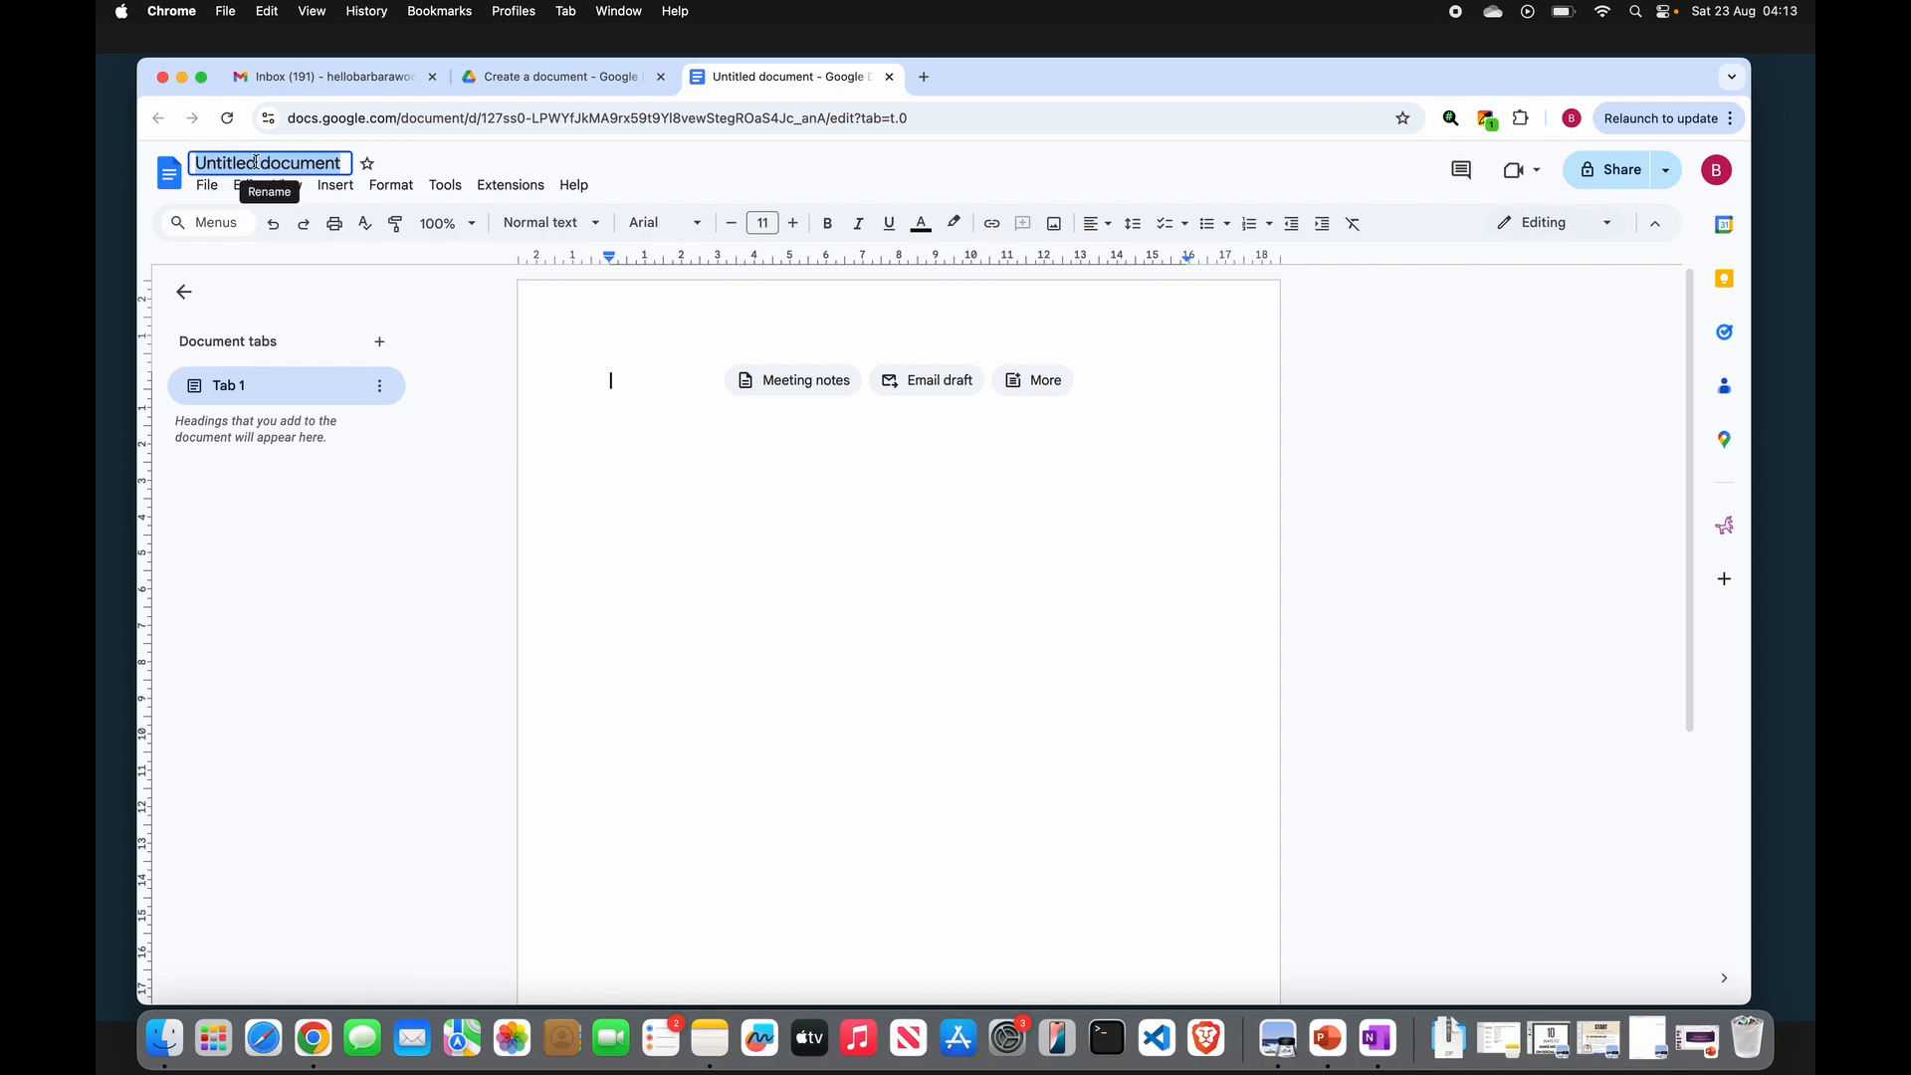
key(Caps_Lock)
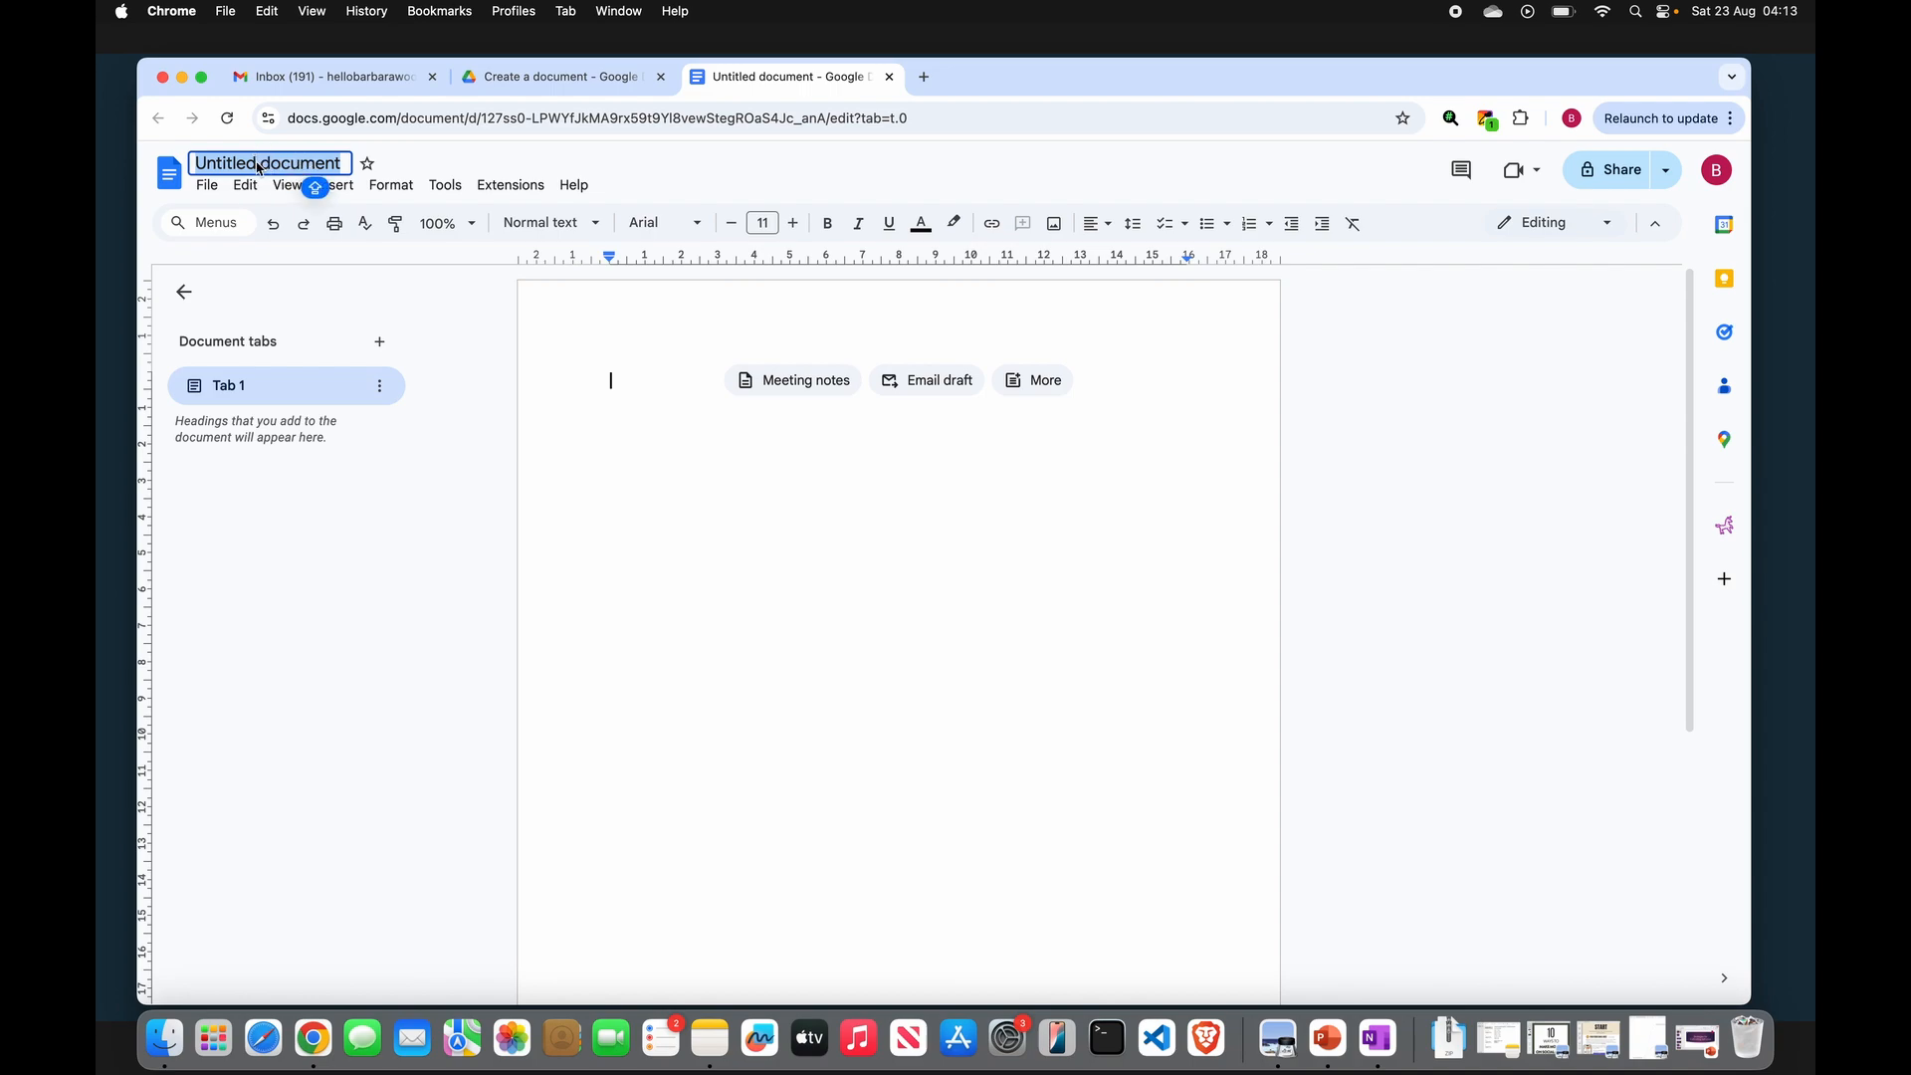
text(Juice Dose)
key(Return)
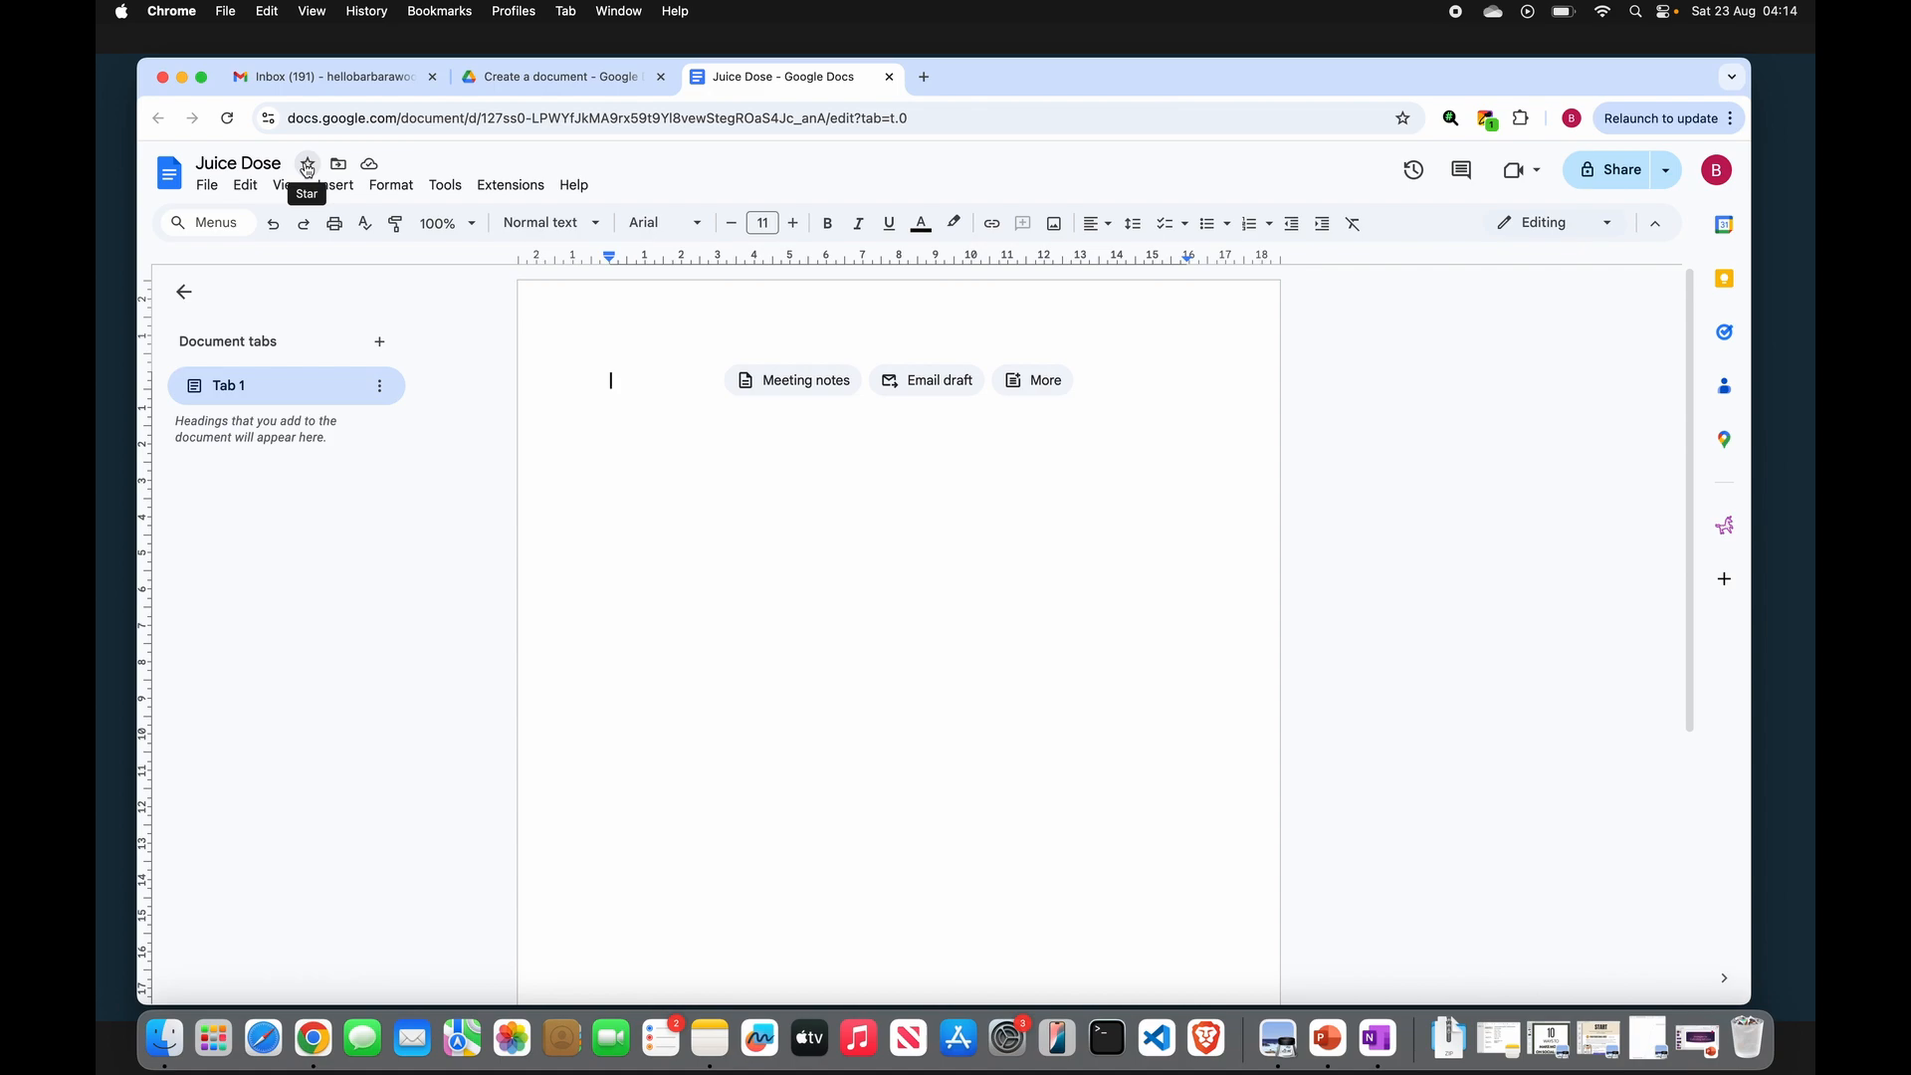
- In a new tab, go to lipsum.com and generate 8 paragraphs of Lorem Ipsum text
click(924, 77)
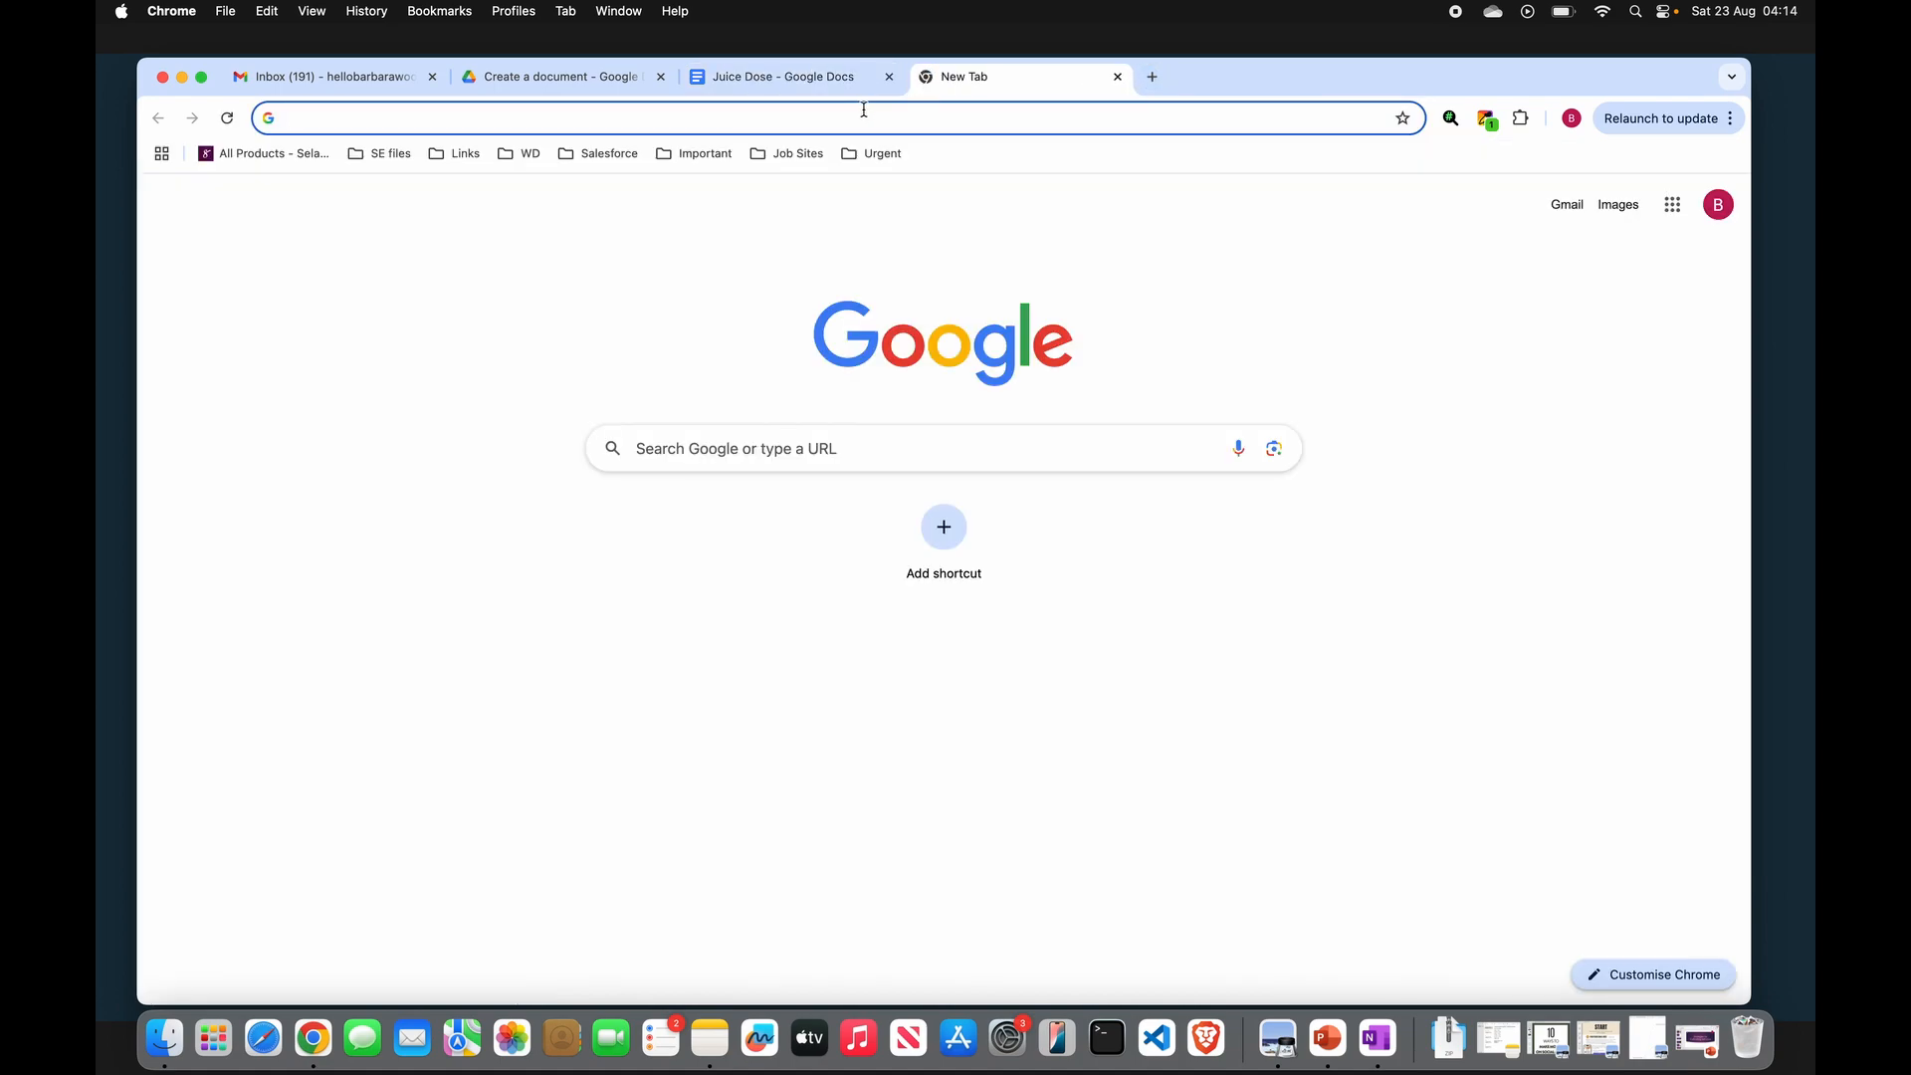
text(lorem)
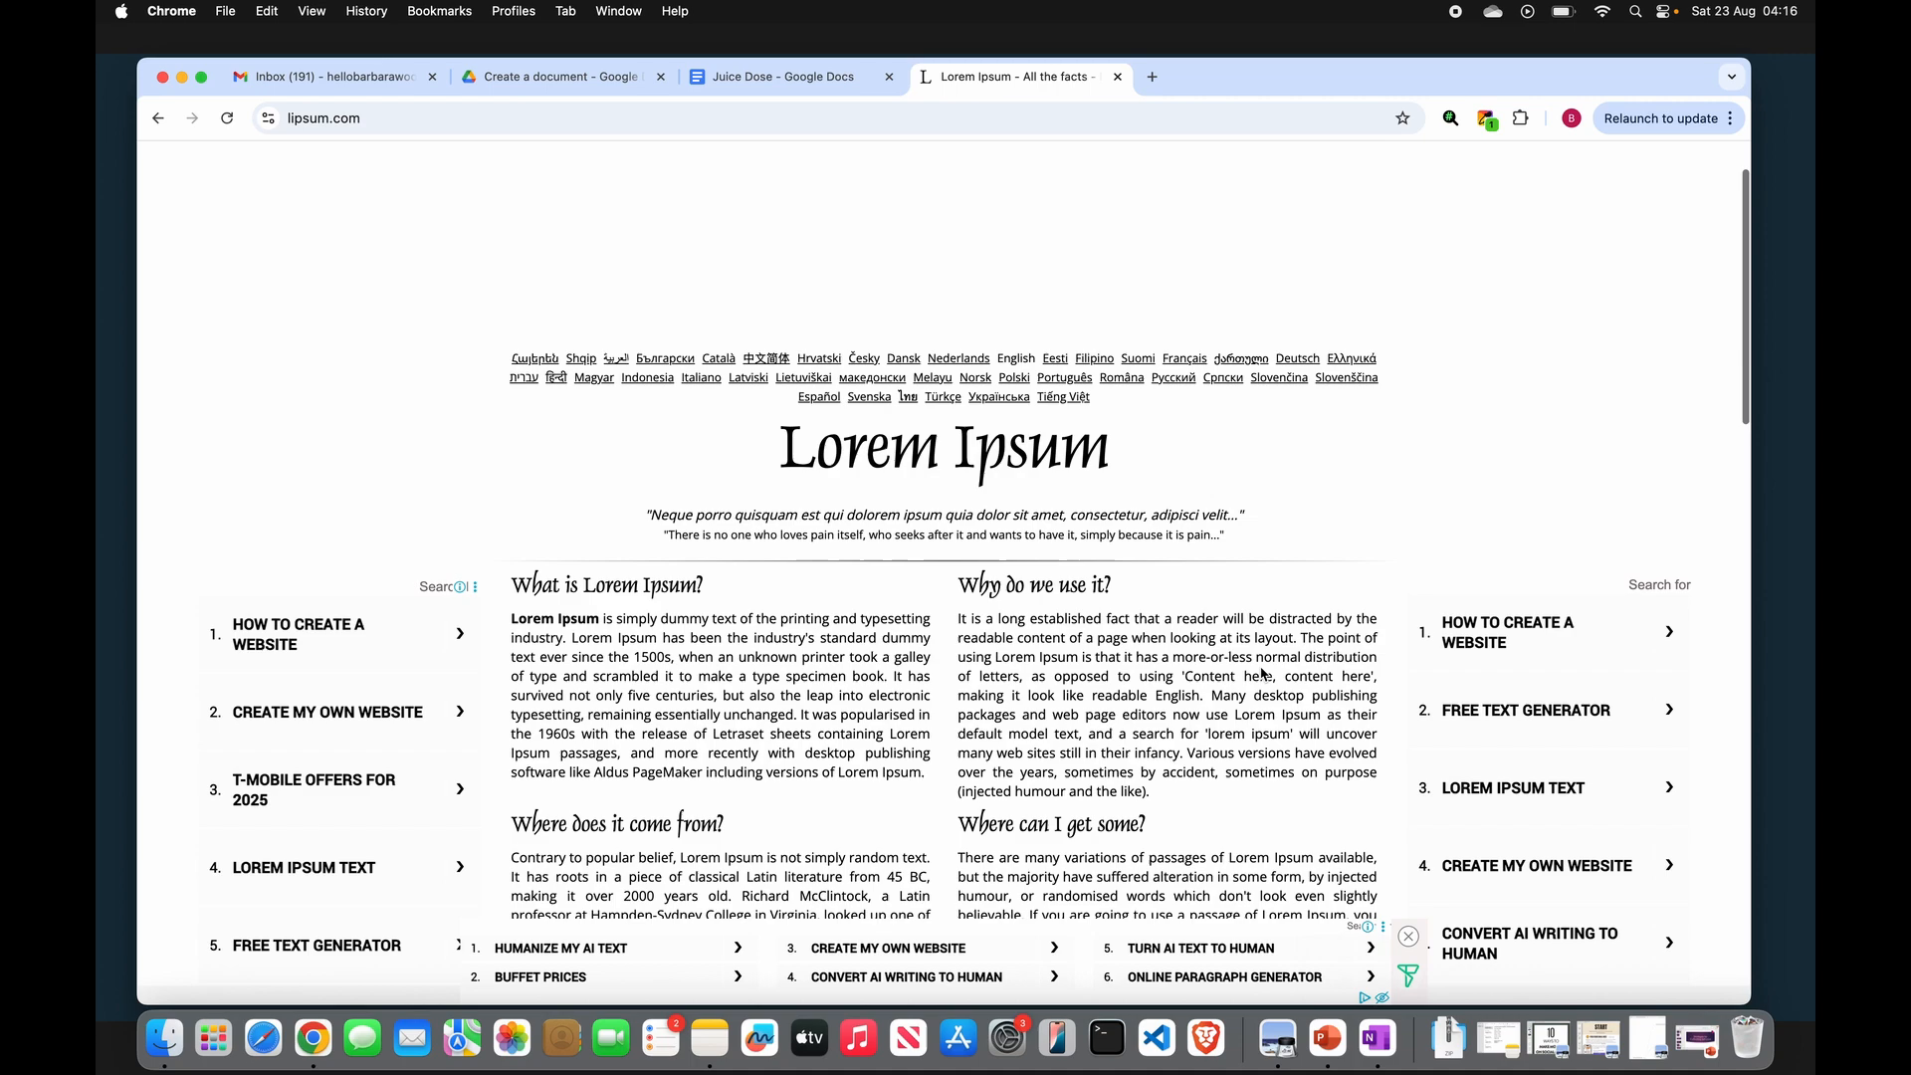
scroll(1261, 672, down, 5)
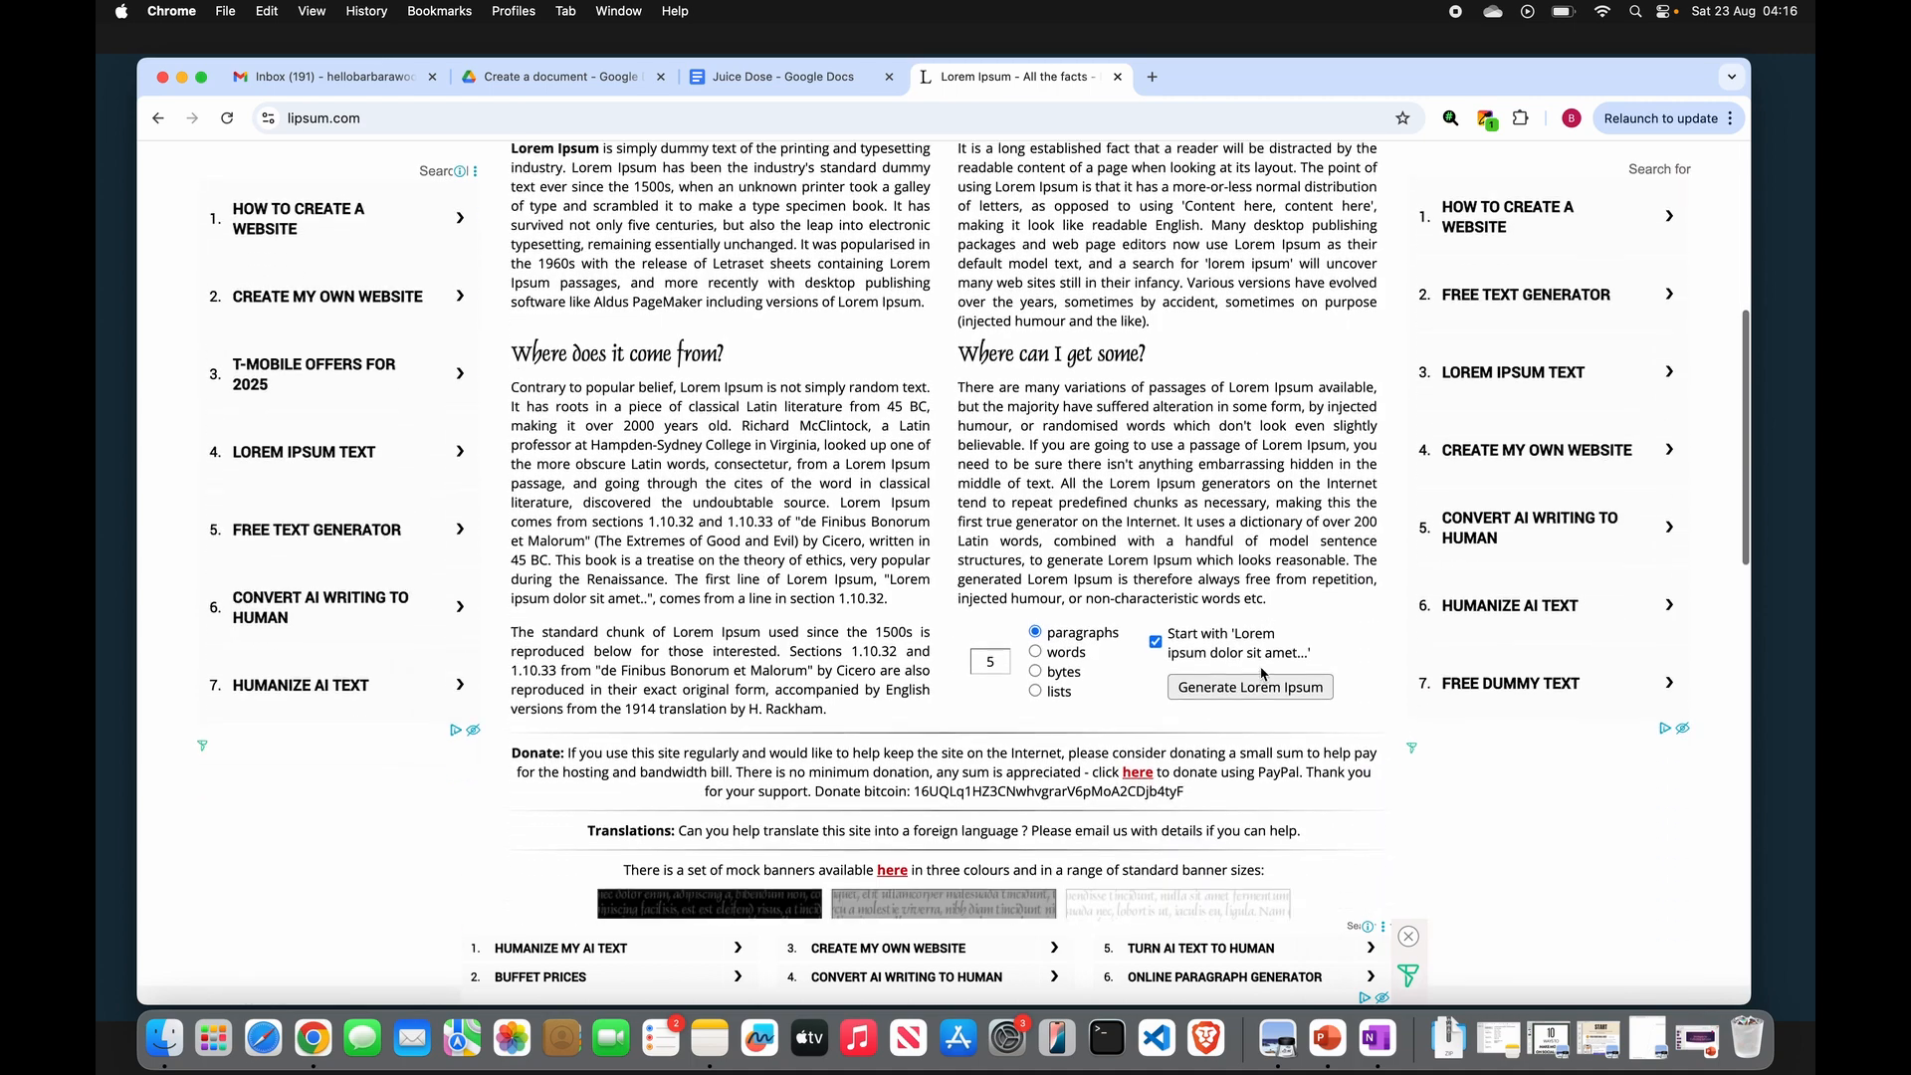
scroll(1261, 673, down, 3)
click(995, 535)
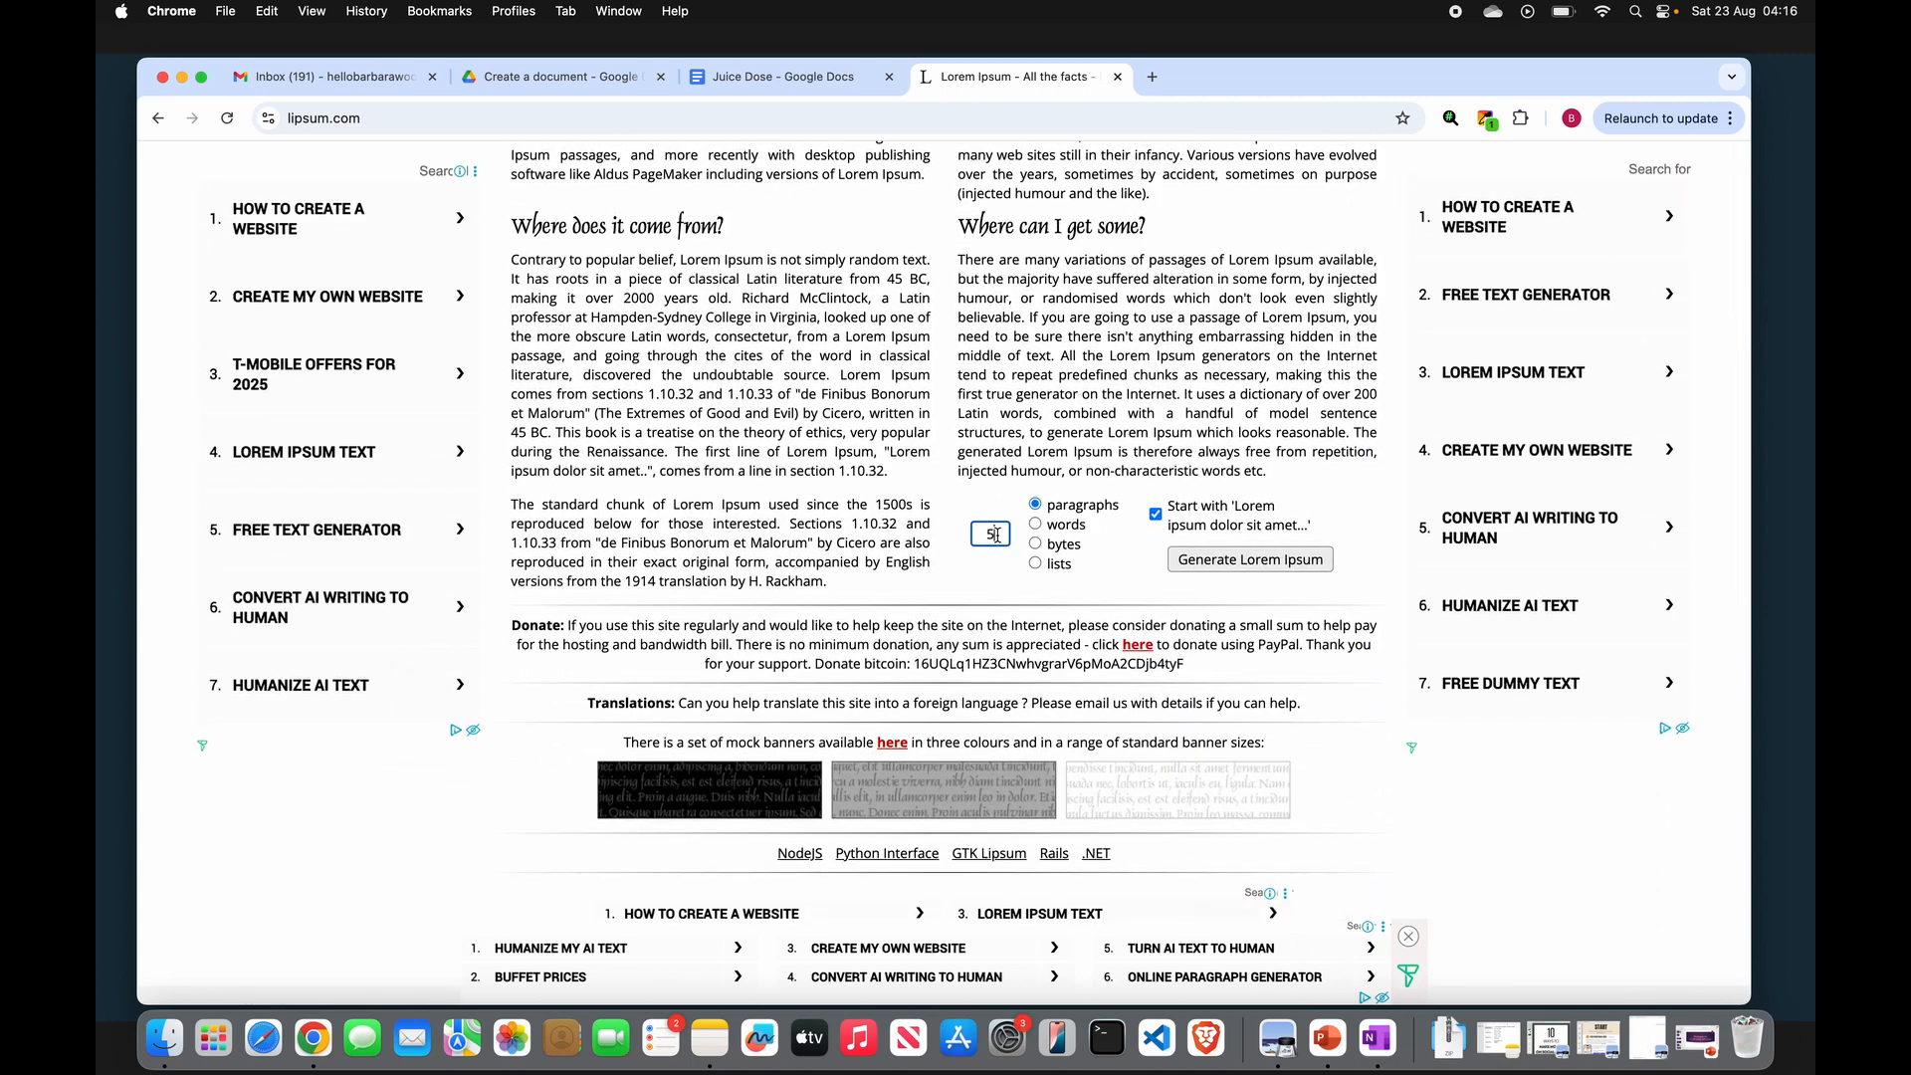
double_click(995, 534)
text(8)
click(1259, 569)
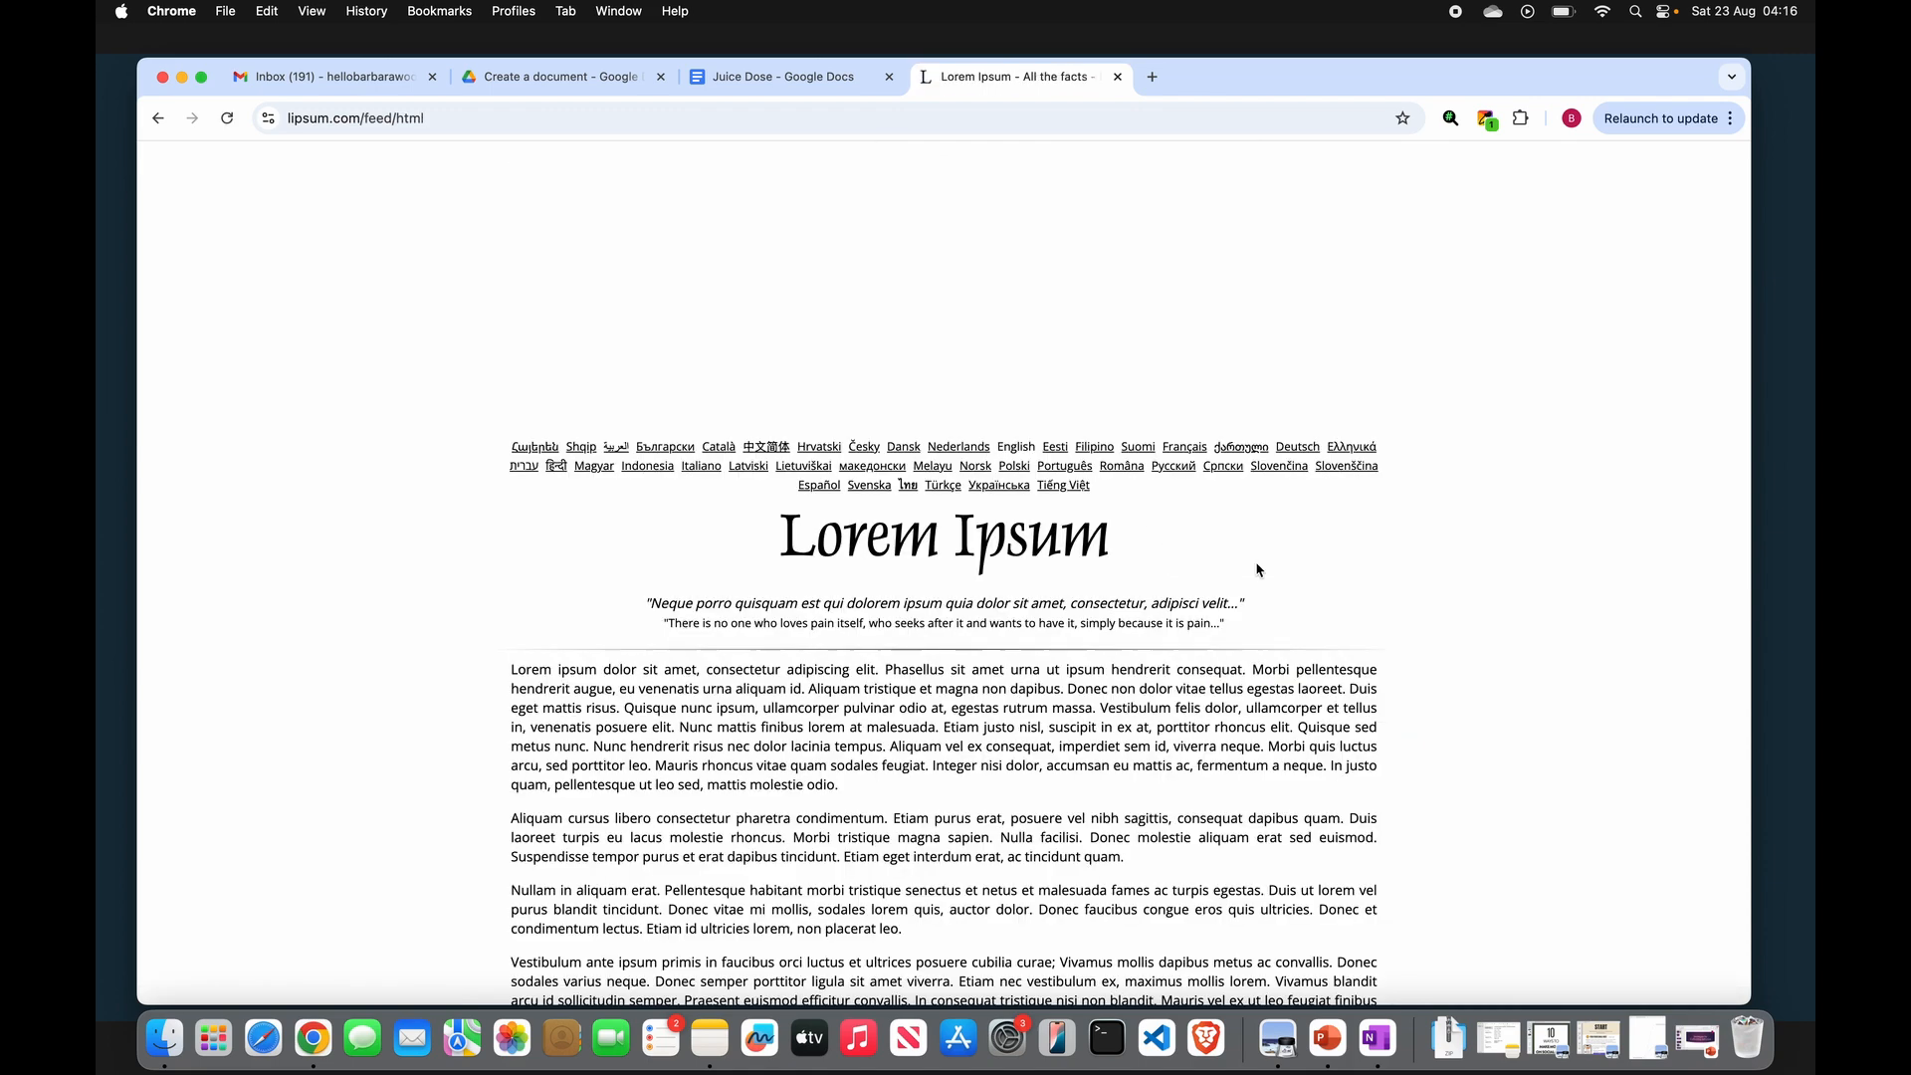
- Copy the generated paragraphs and paste them into the Juice Dose document
scroll(509, 225, down, 5)
drag(511, 225, 943, 505)
key(super+c)
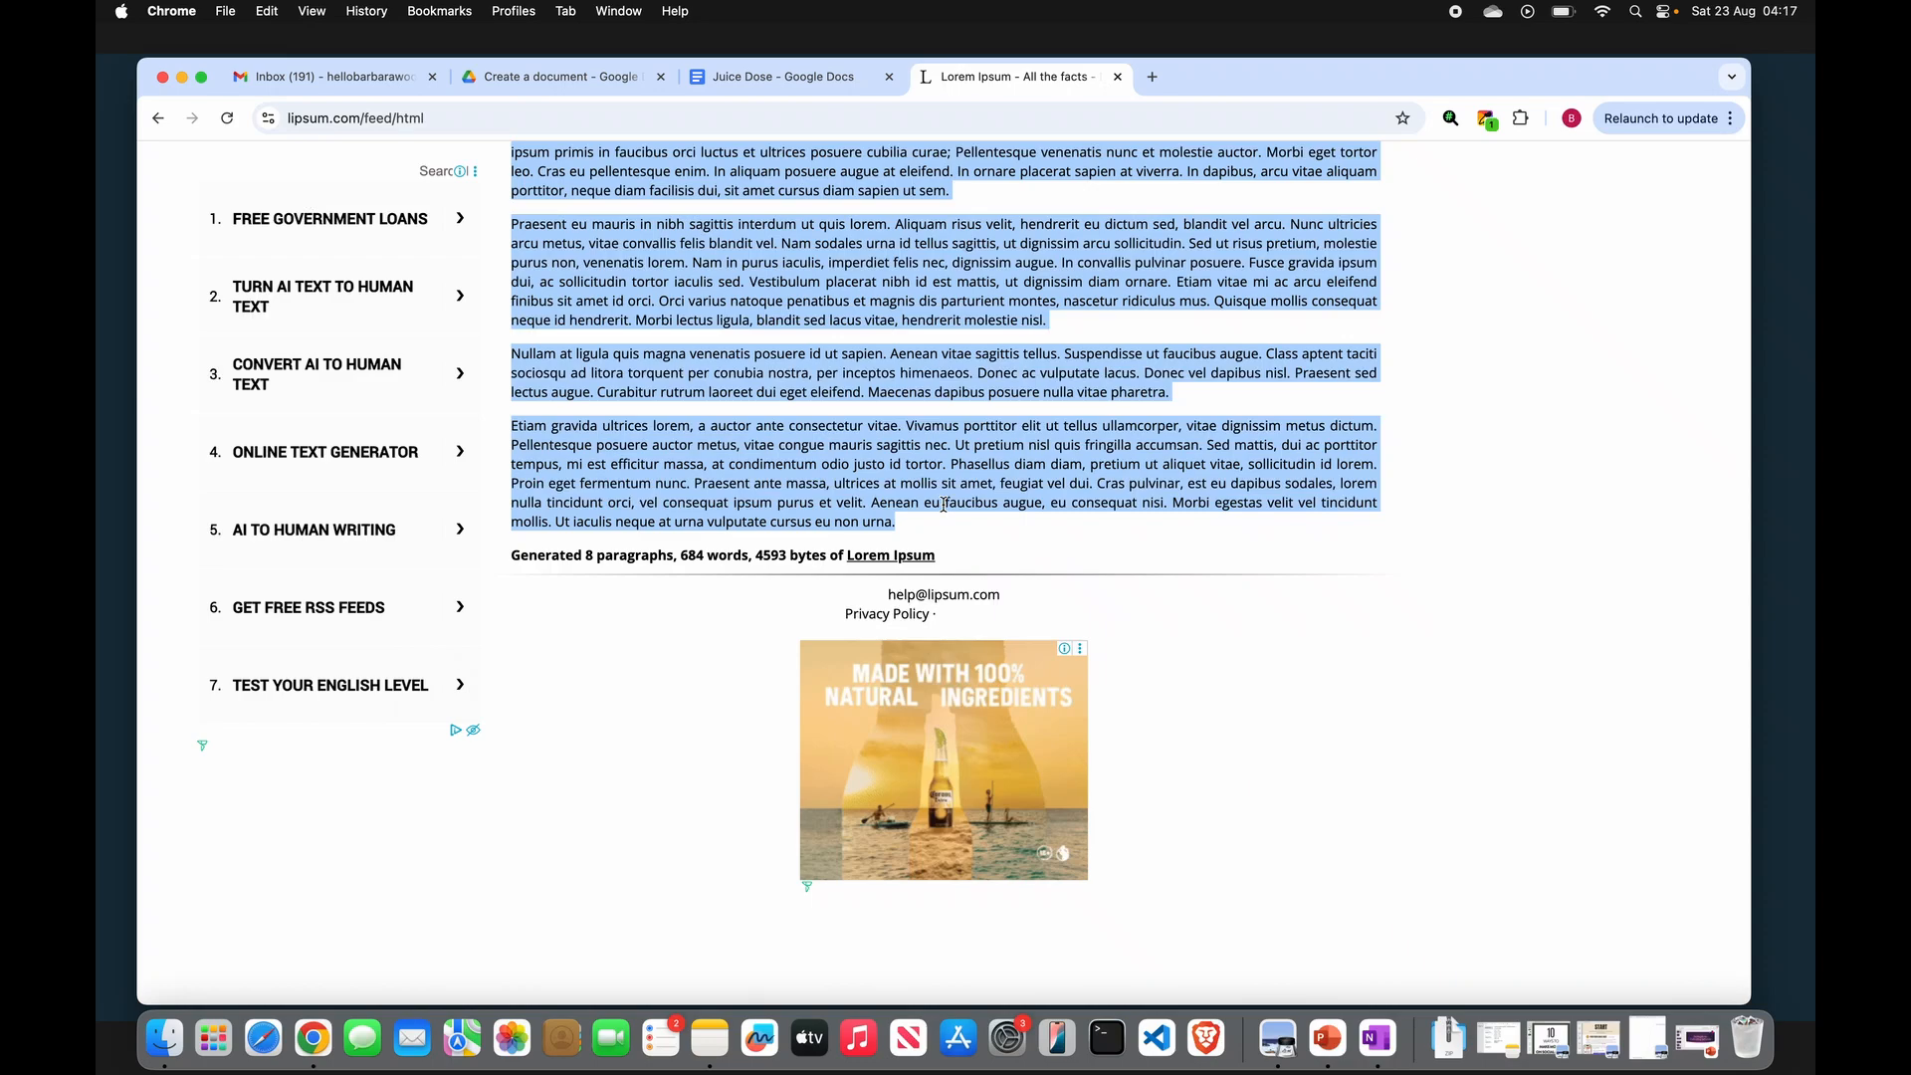
click(762, 79)
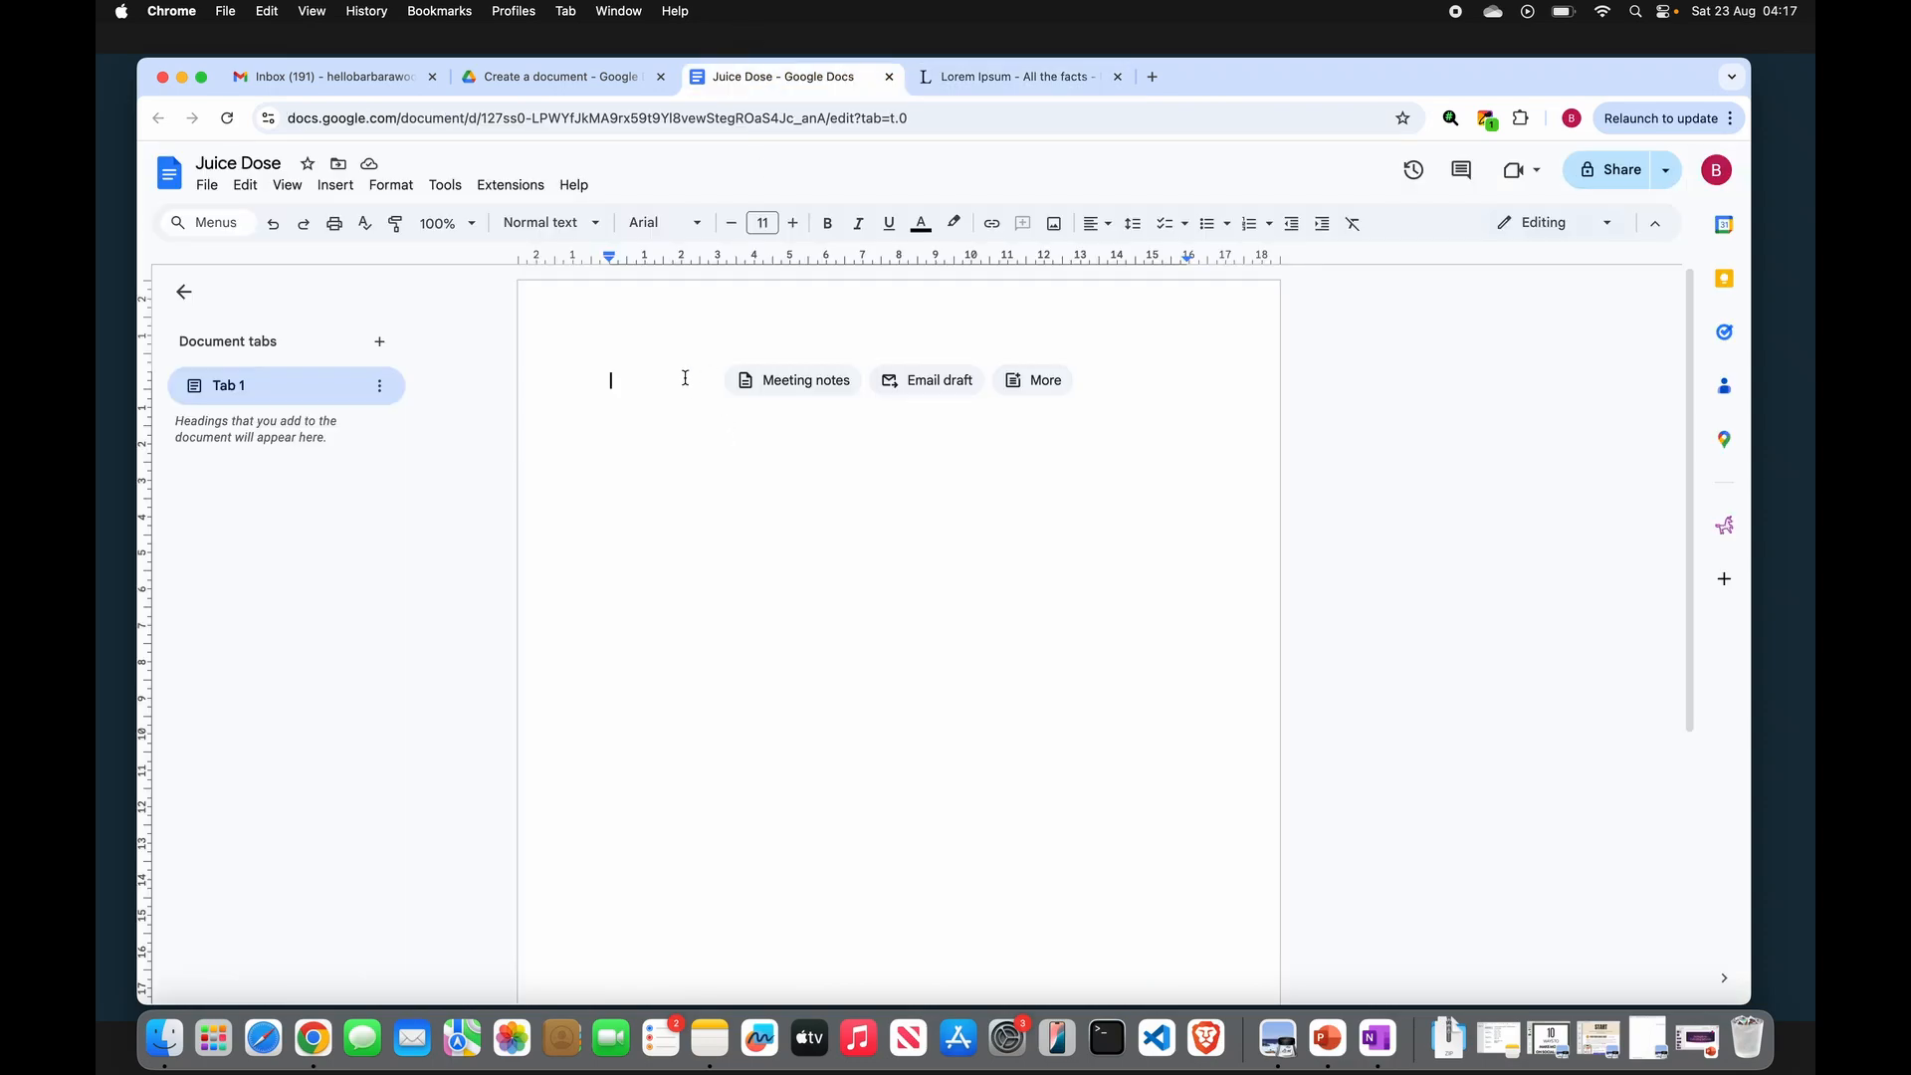
key(super+v)
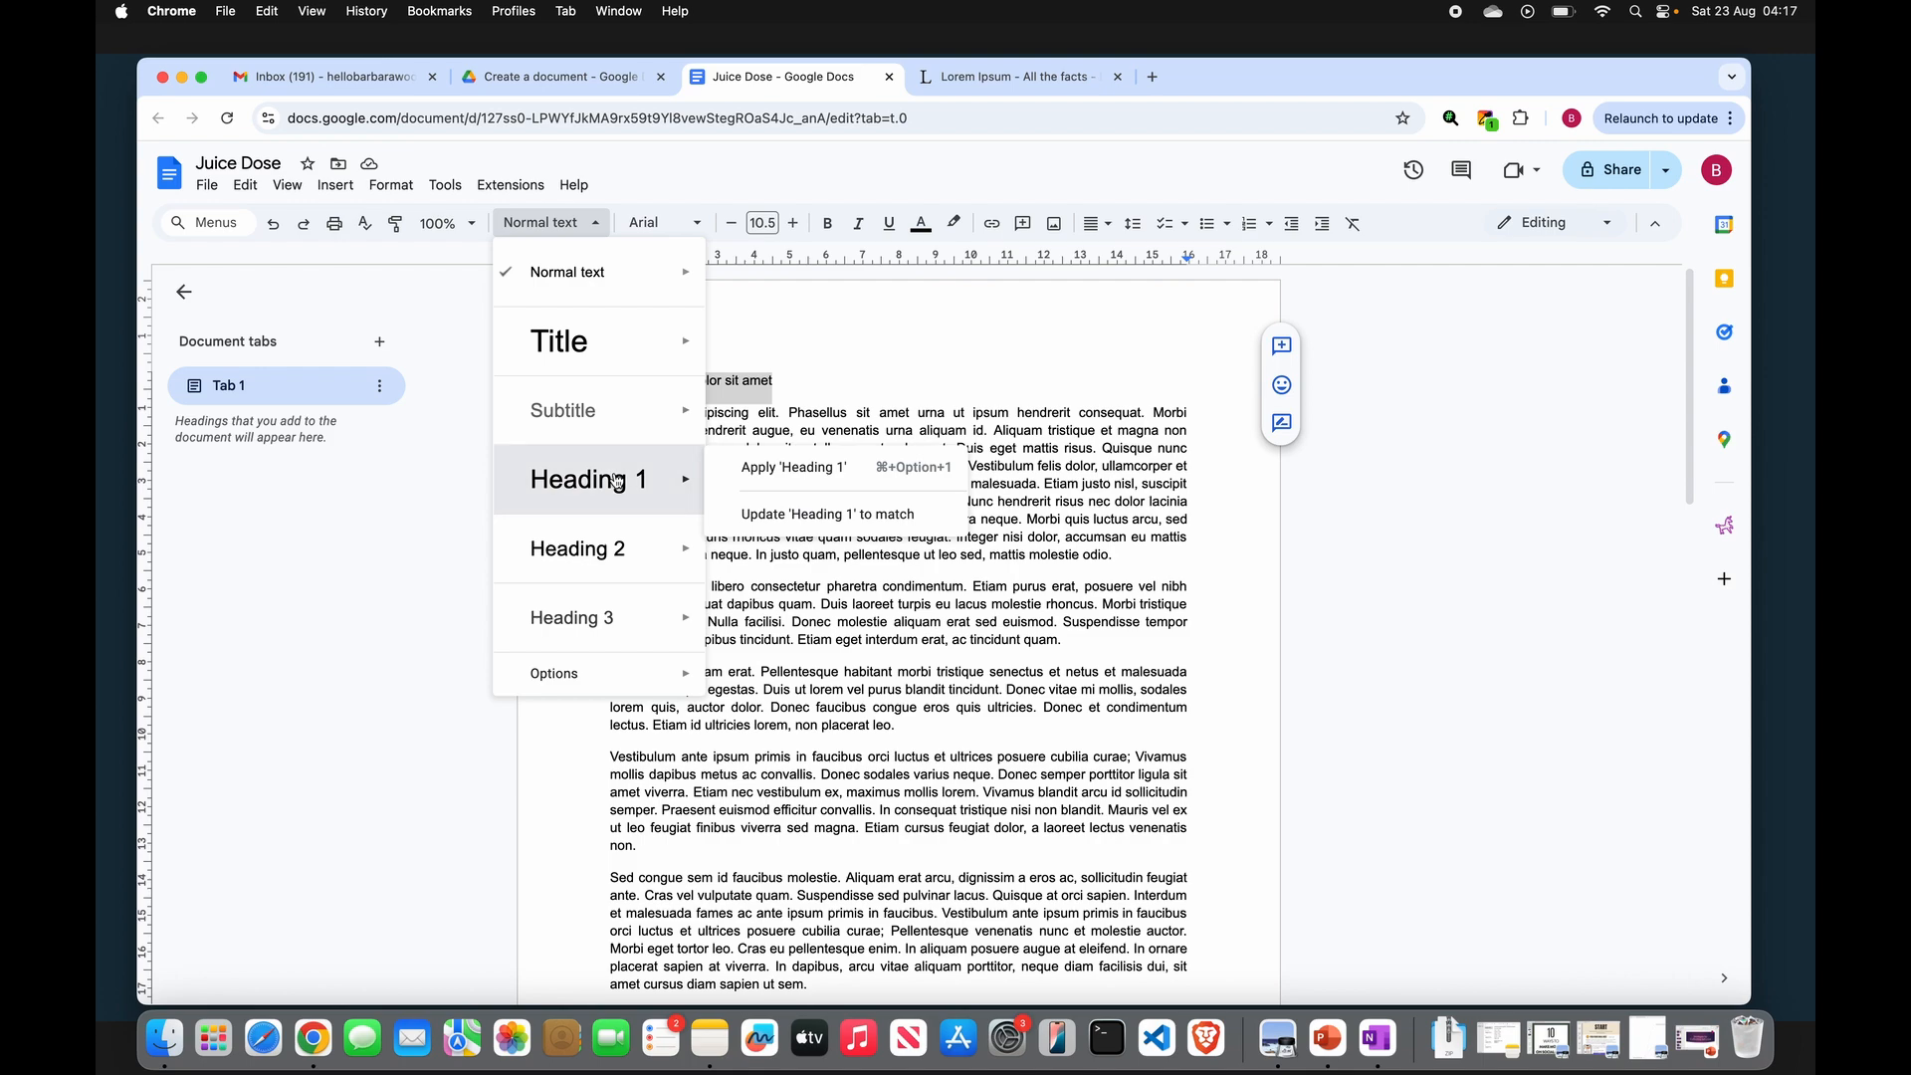
- Apply Heading 1 to the first line and Heading 2 to the "Nullam in aliquam erat." line
click(615, 480)
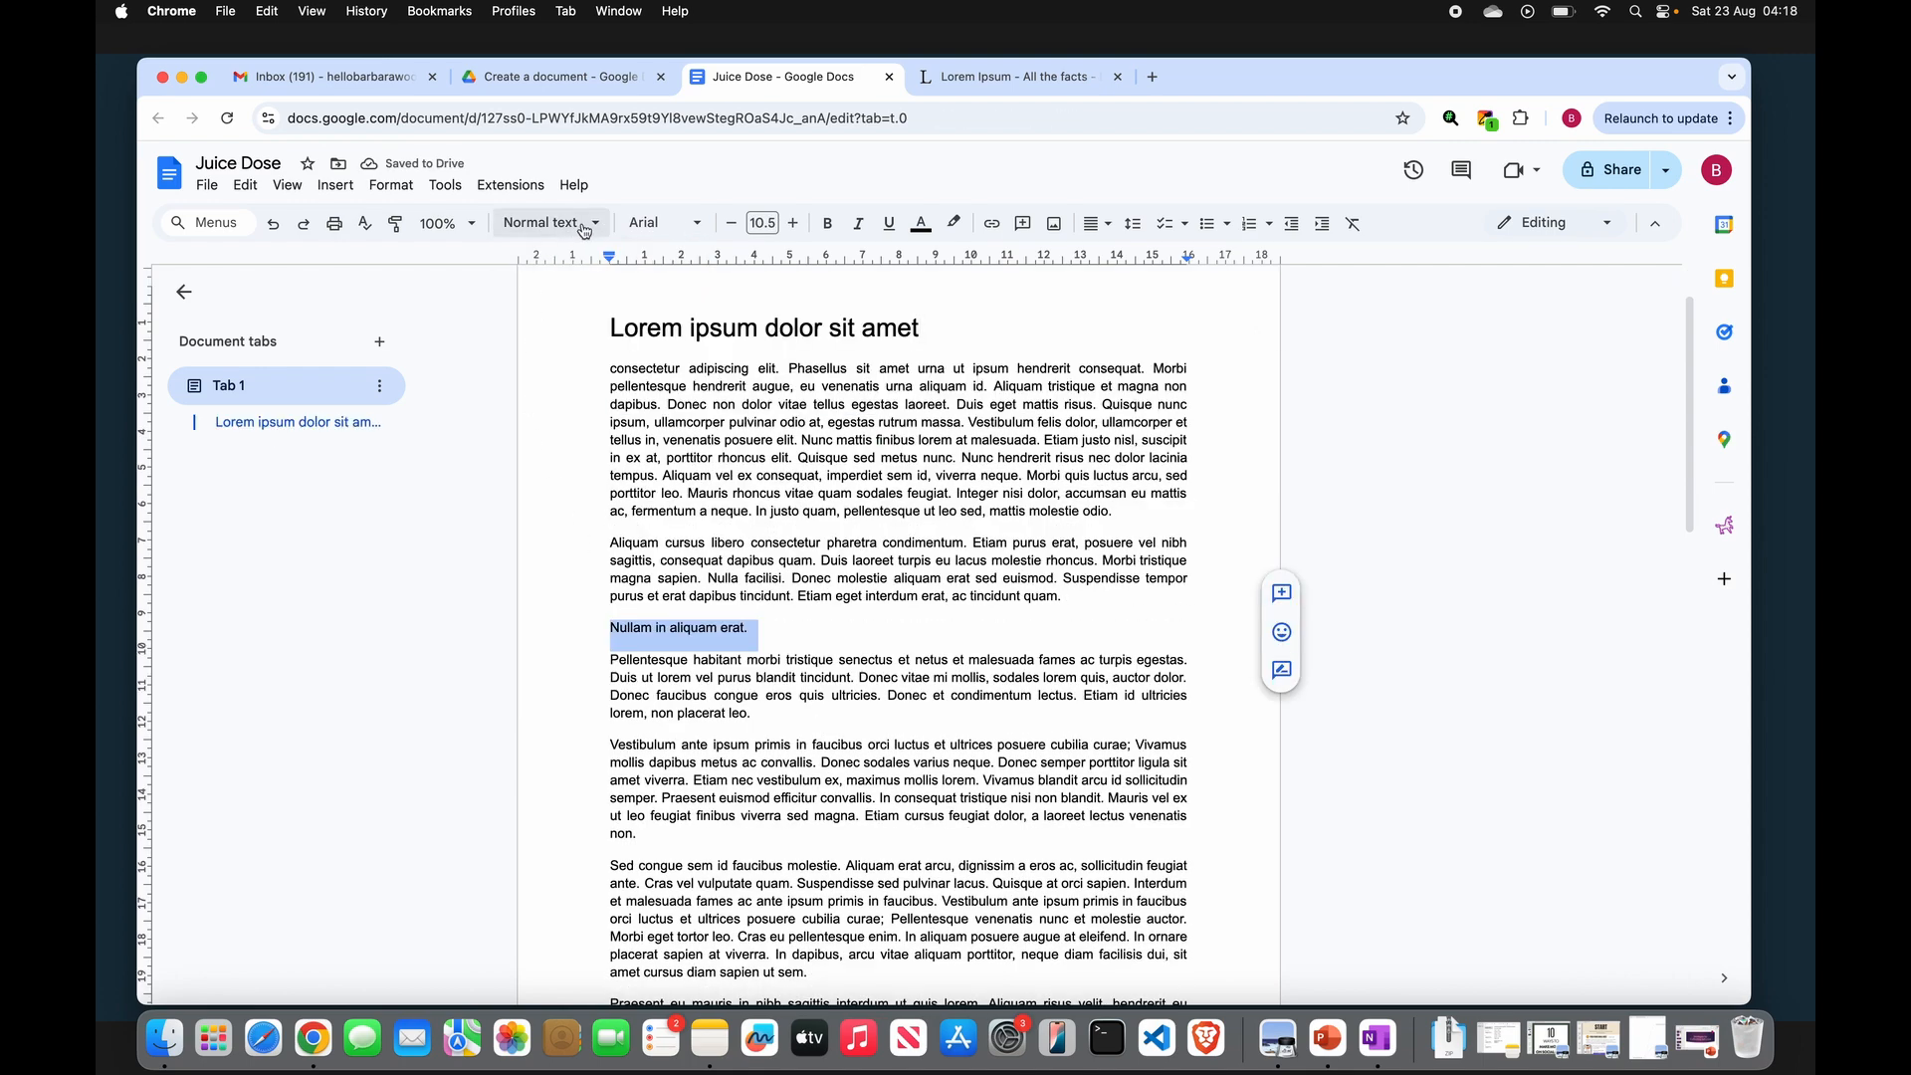
click(590, 224)
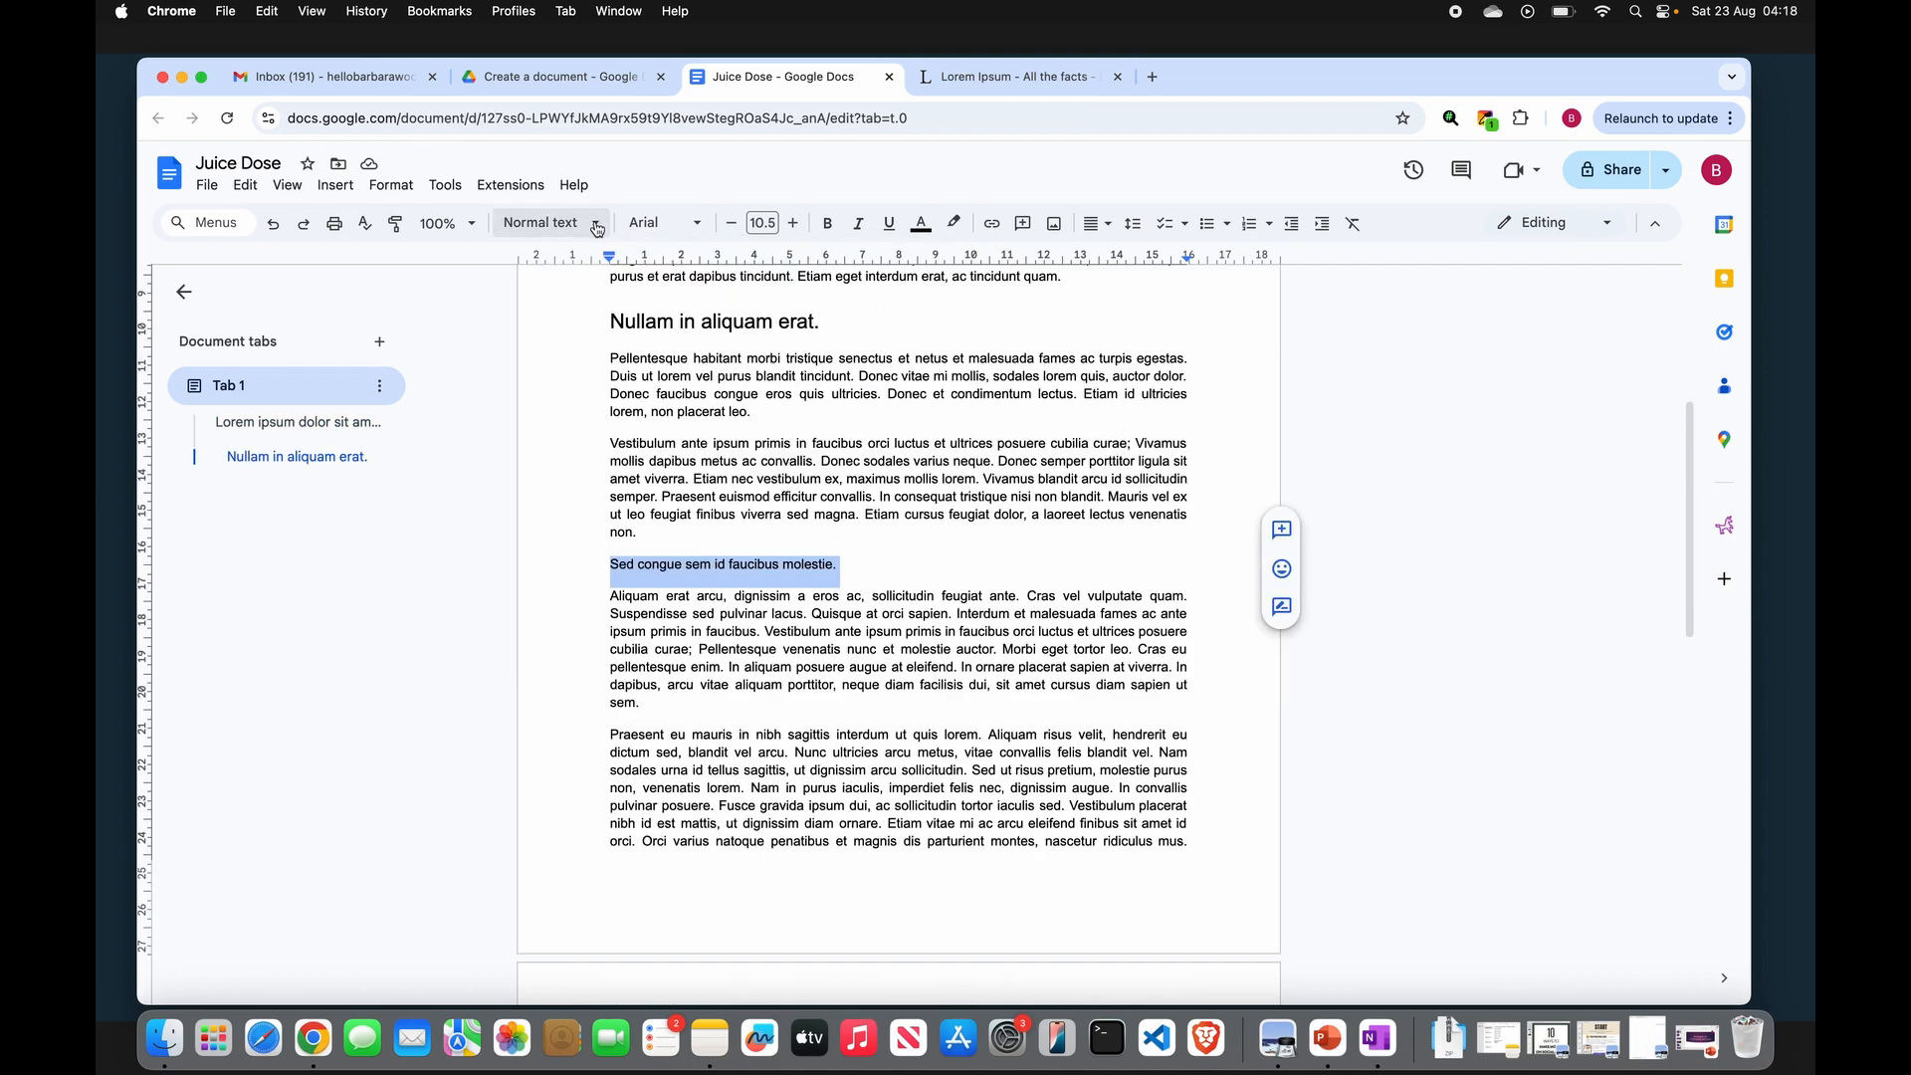
click(592, 224)
mouse_move(627, 554)
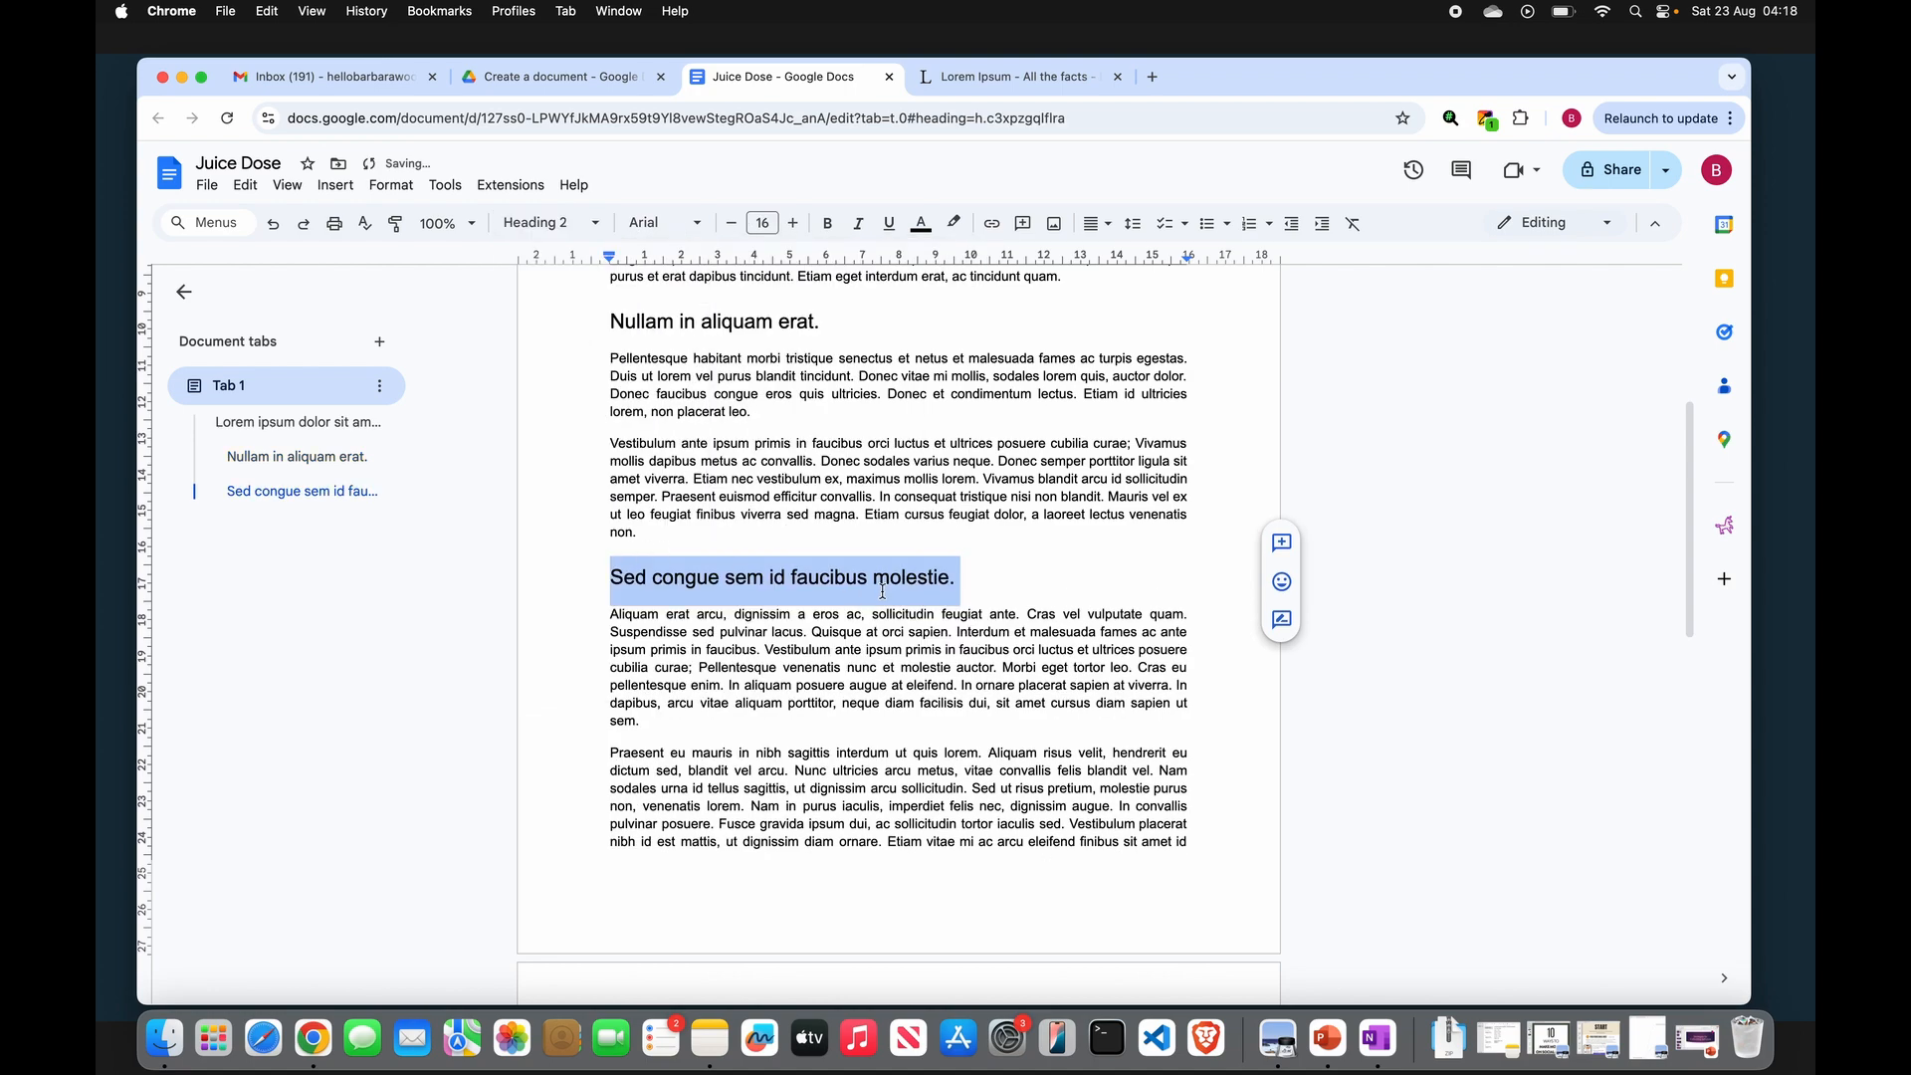
- Insert the heading "The Journey of Juice Dose" on a new line above the first heading
click(298, 421)
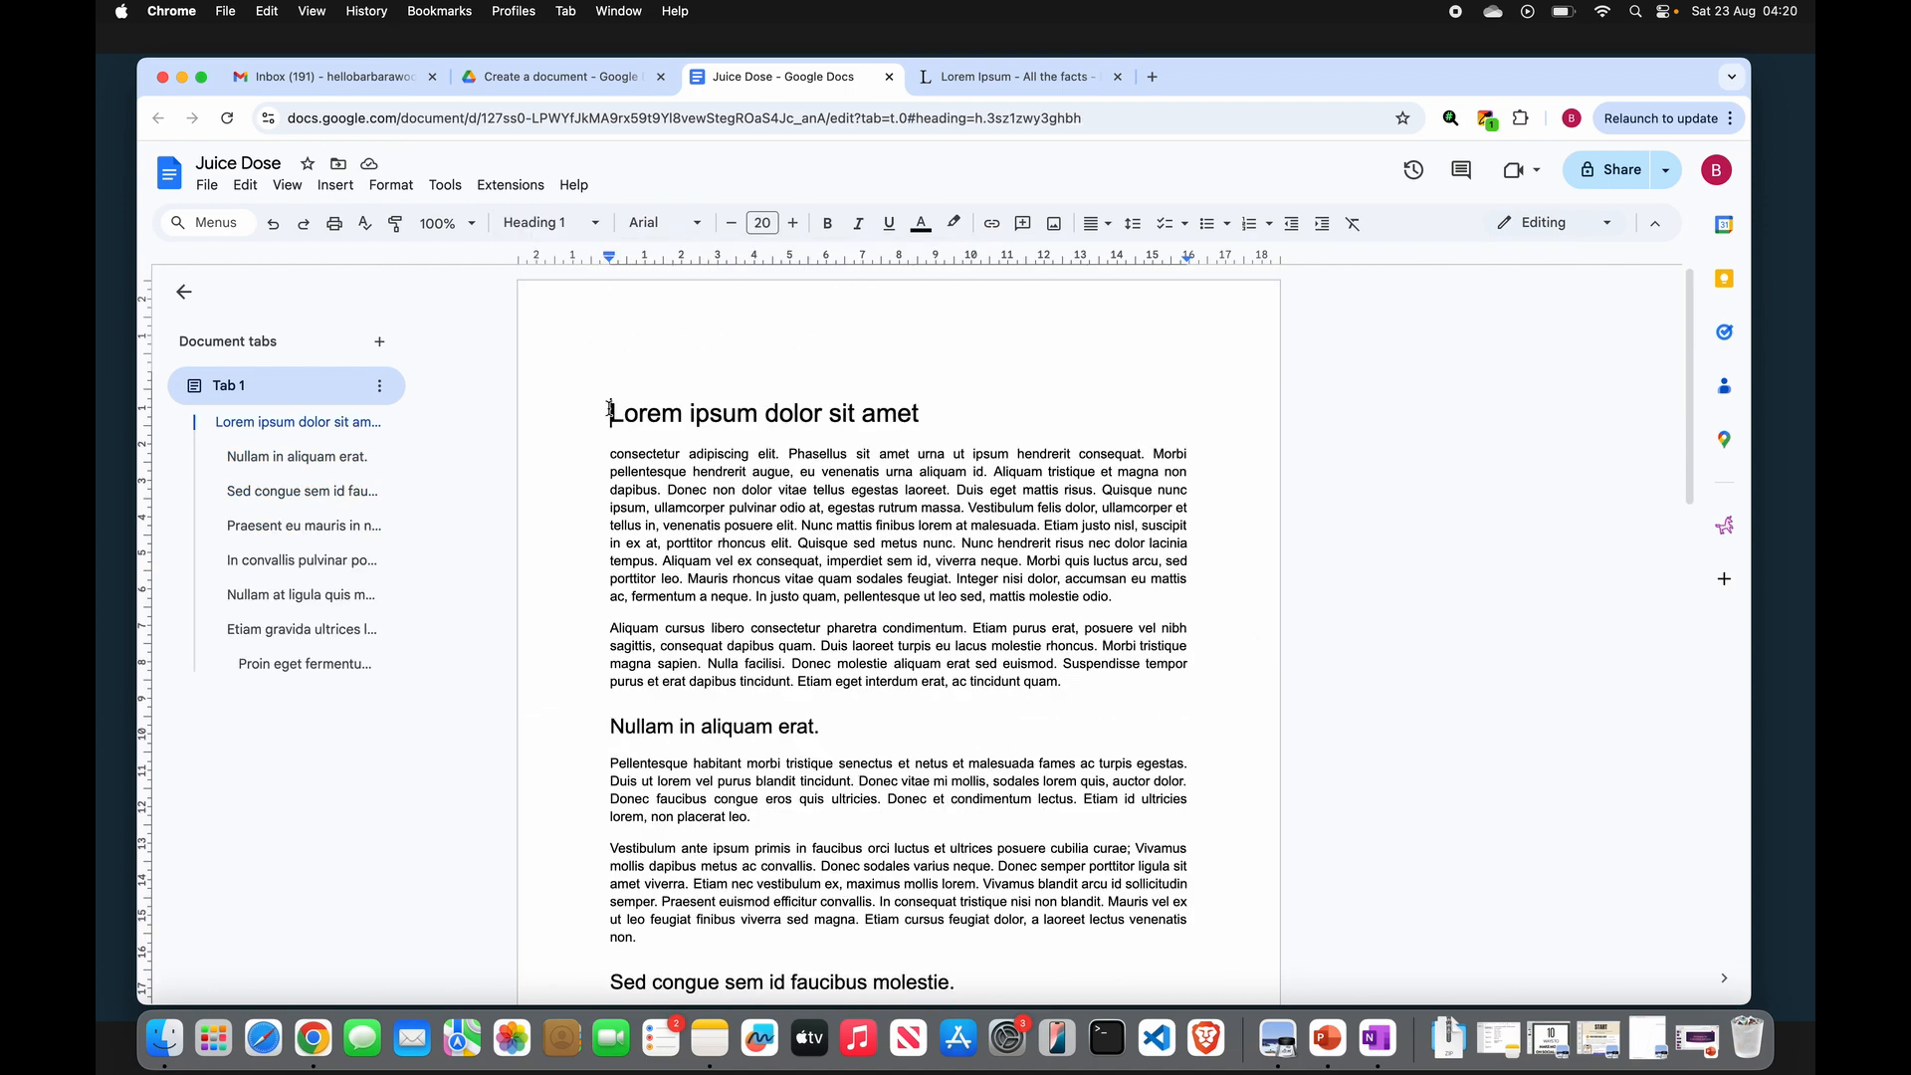
key(Return)
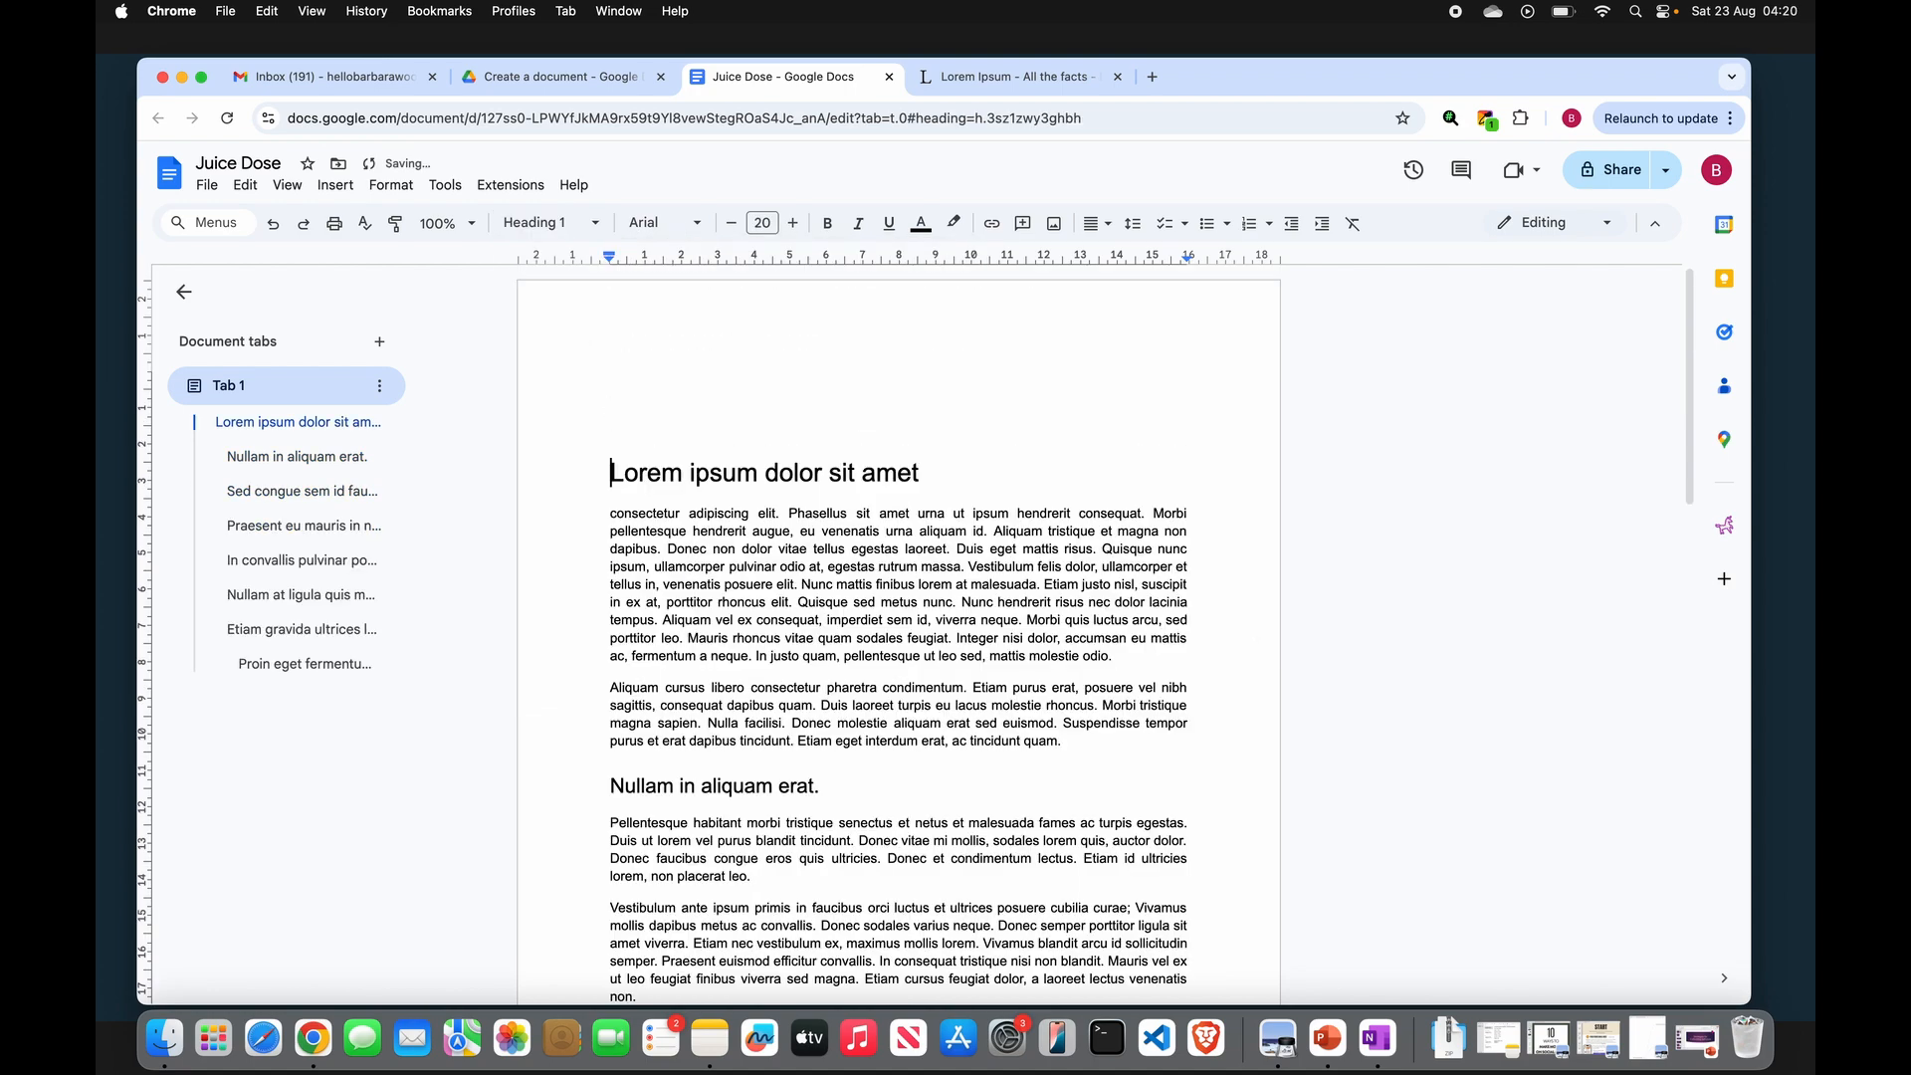
key(Up)
text(The)
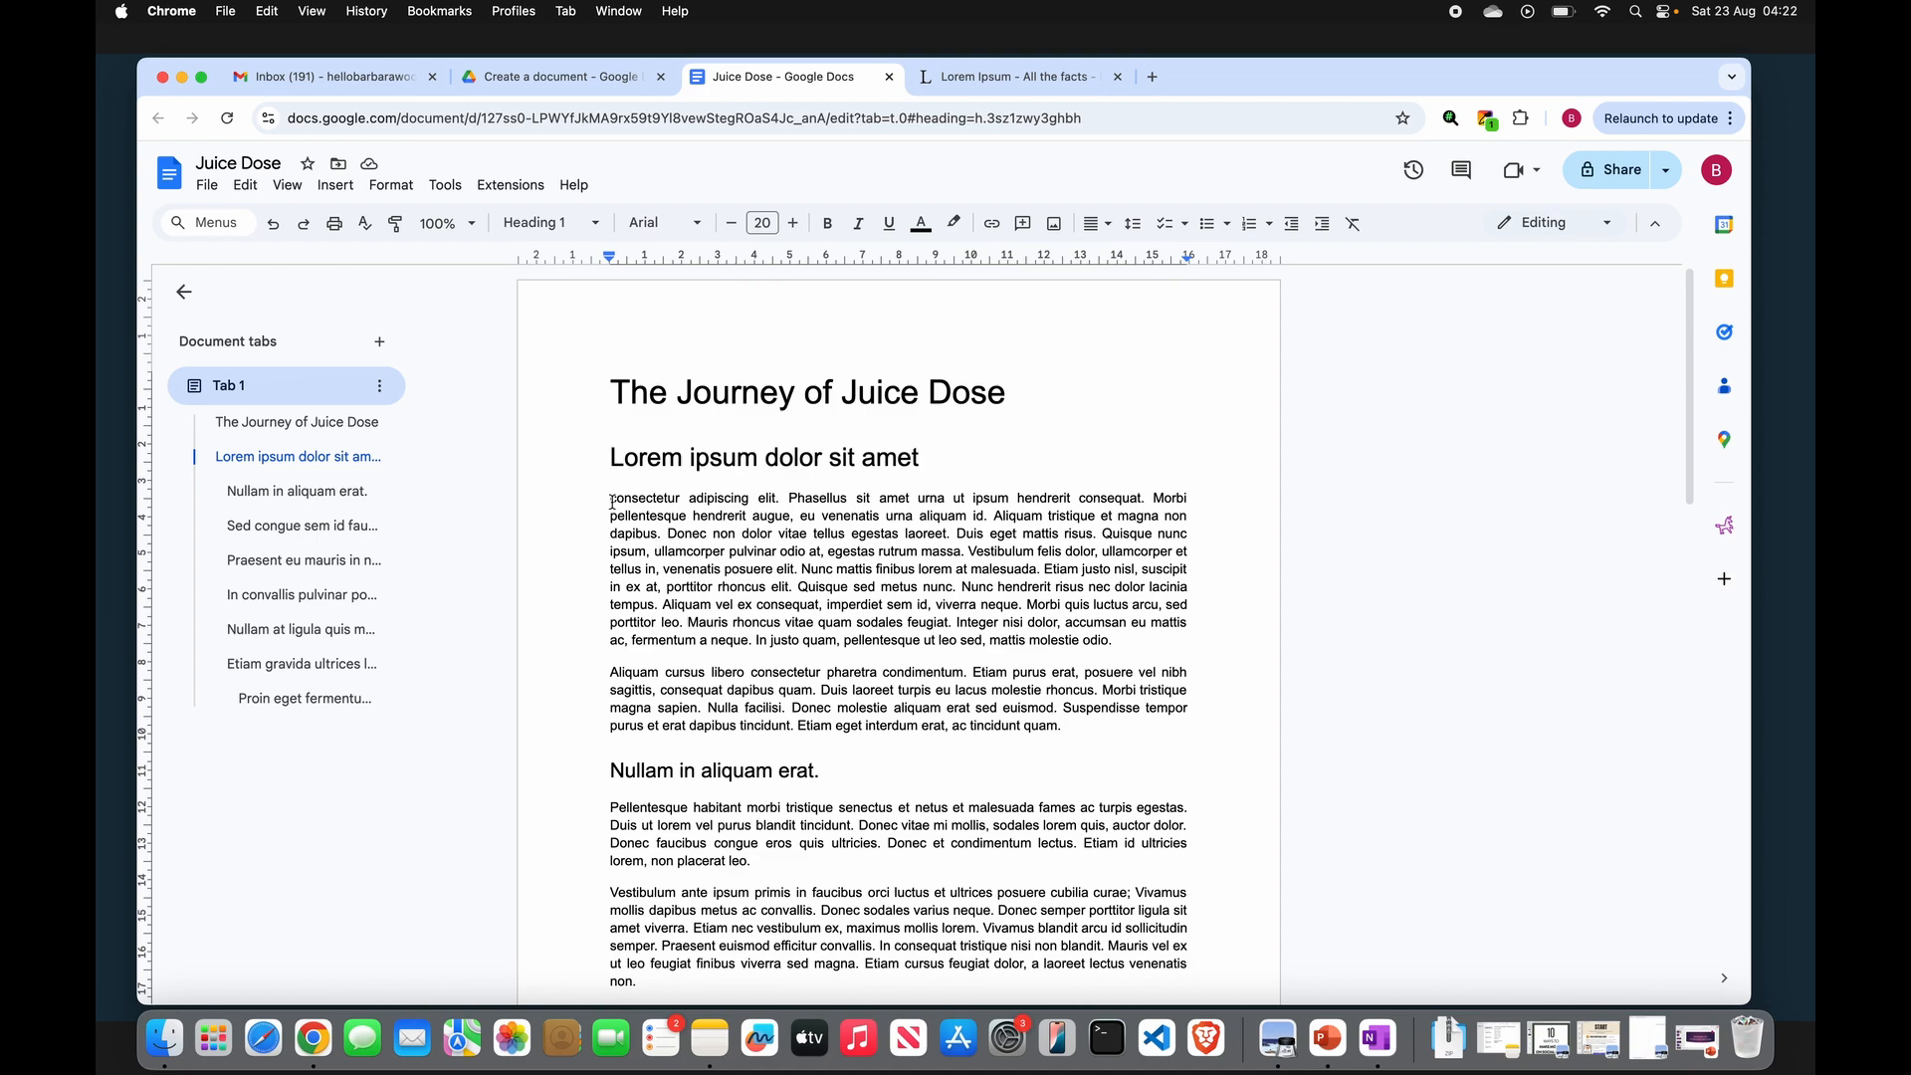
click(608, 497)
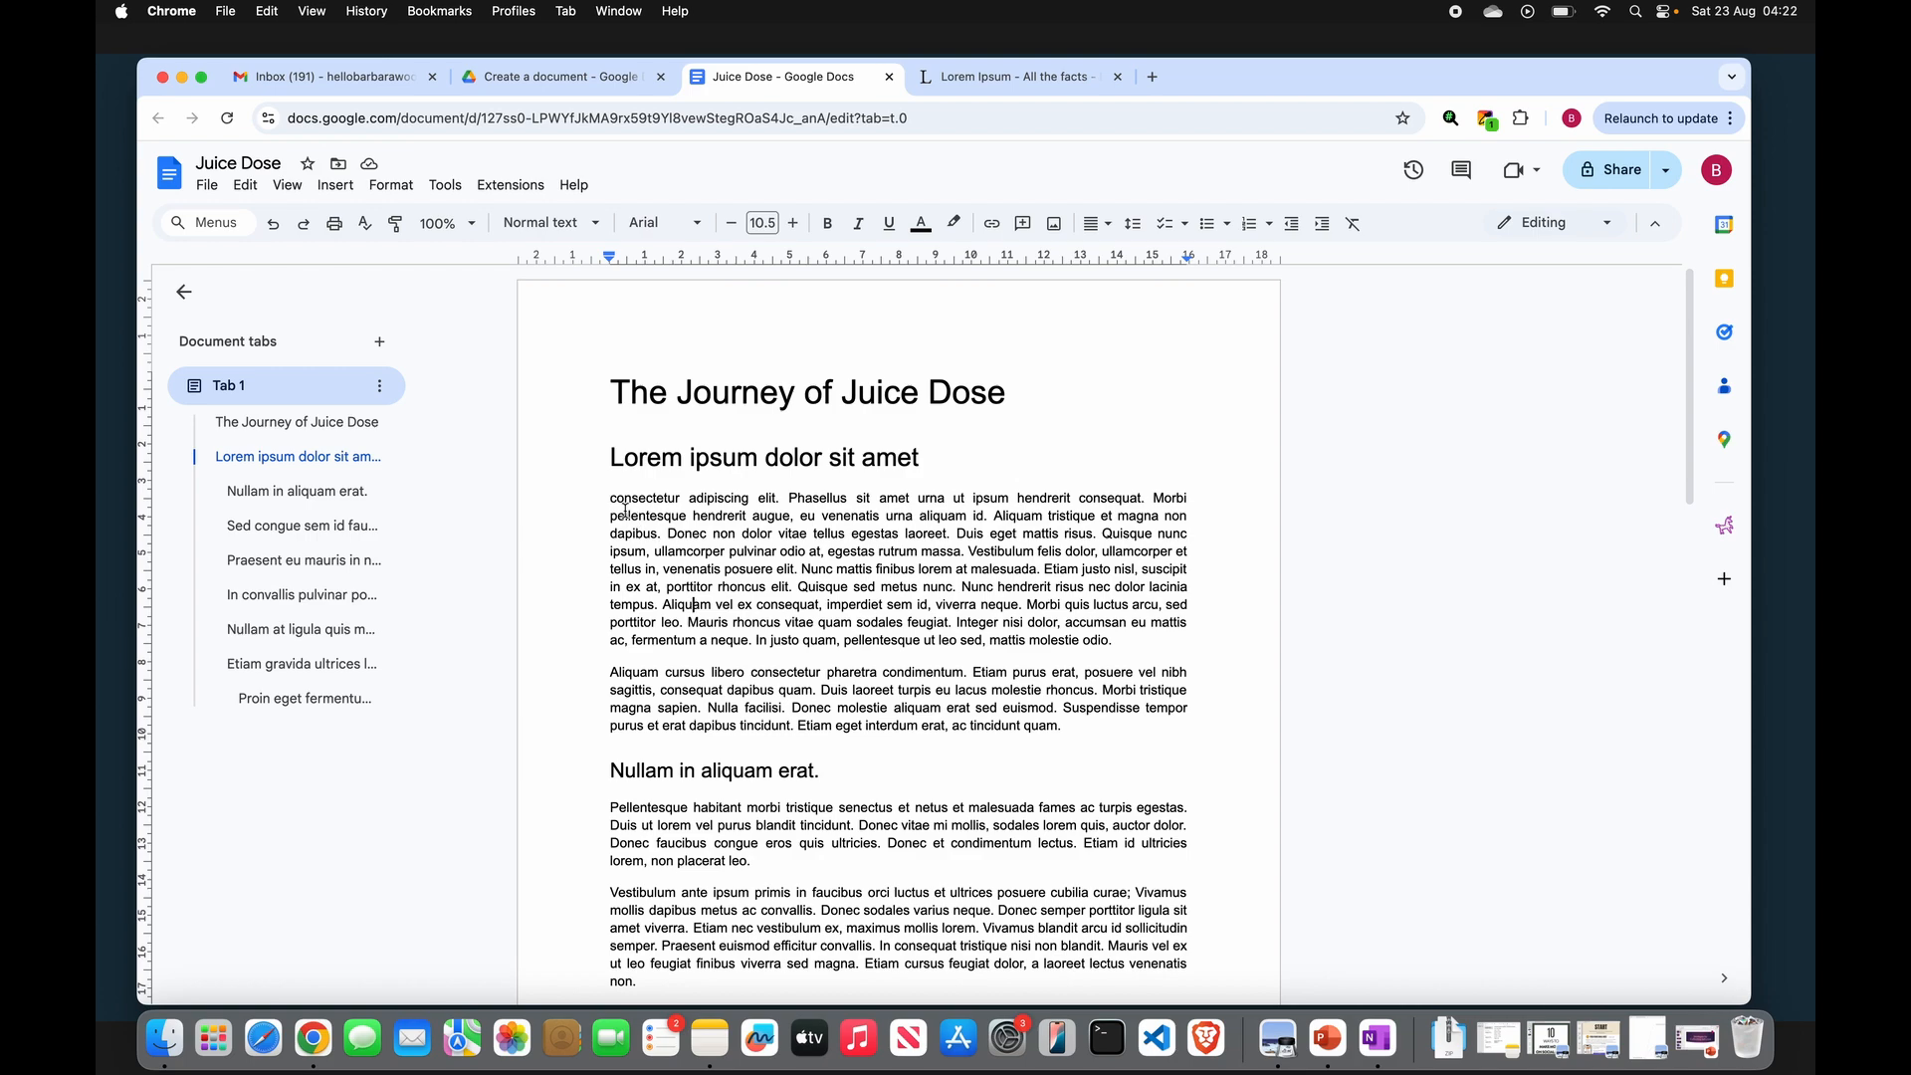
- Select all the document text and change its font to Lexend
drag(711, 534, 1135, 642)
click(1135, 642)
key(super+a)
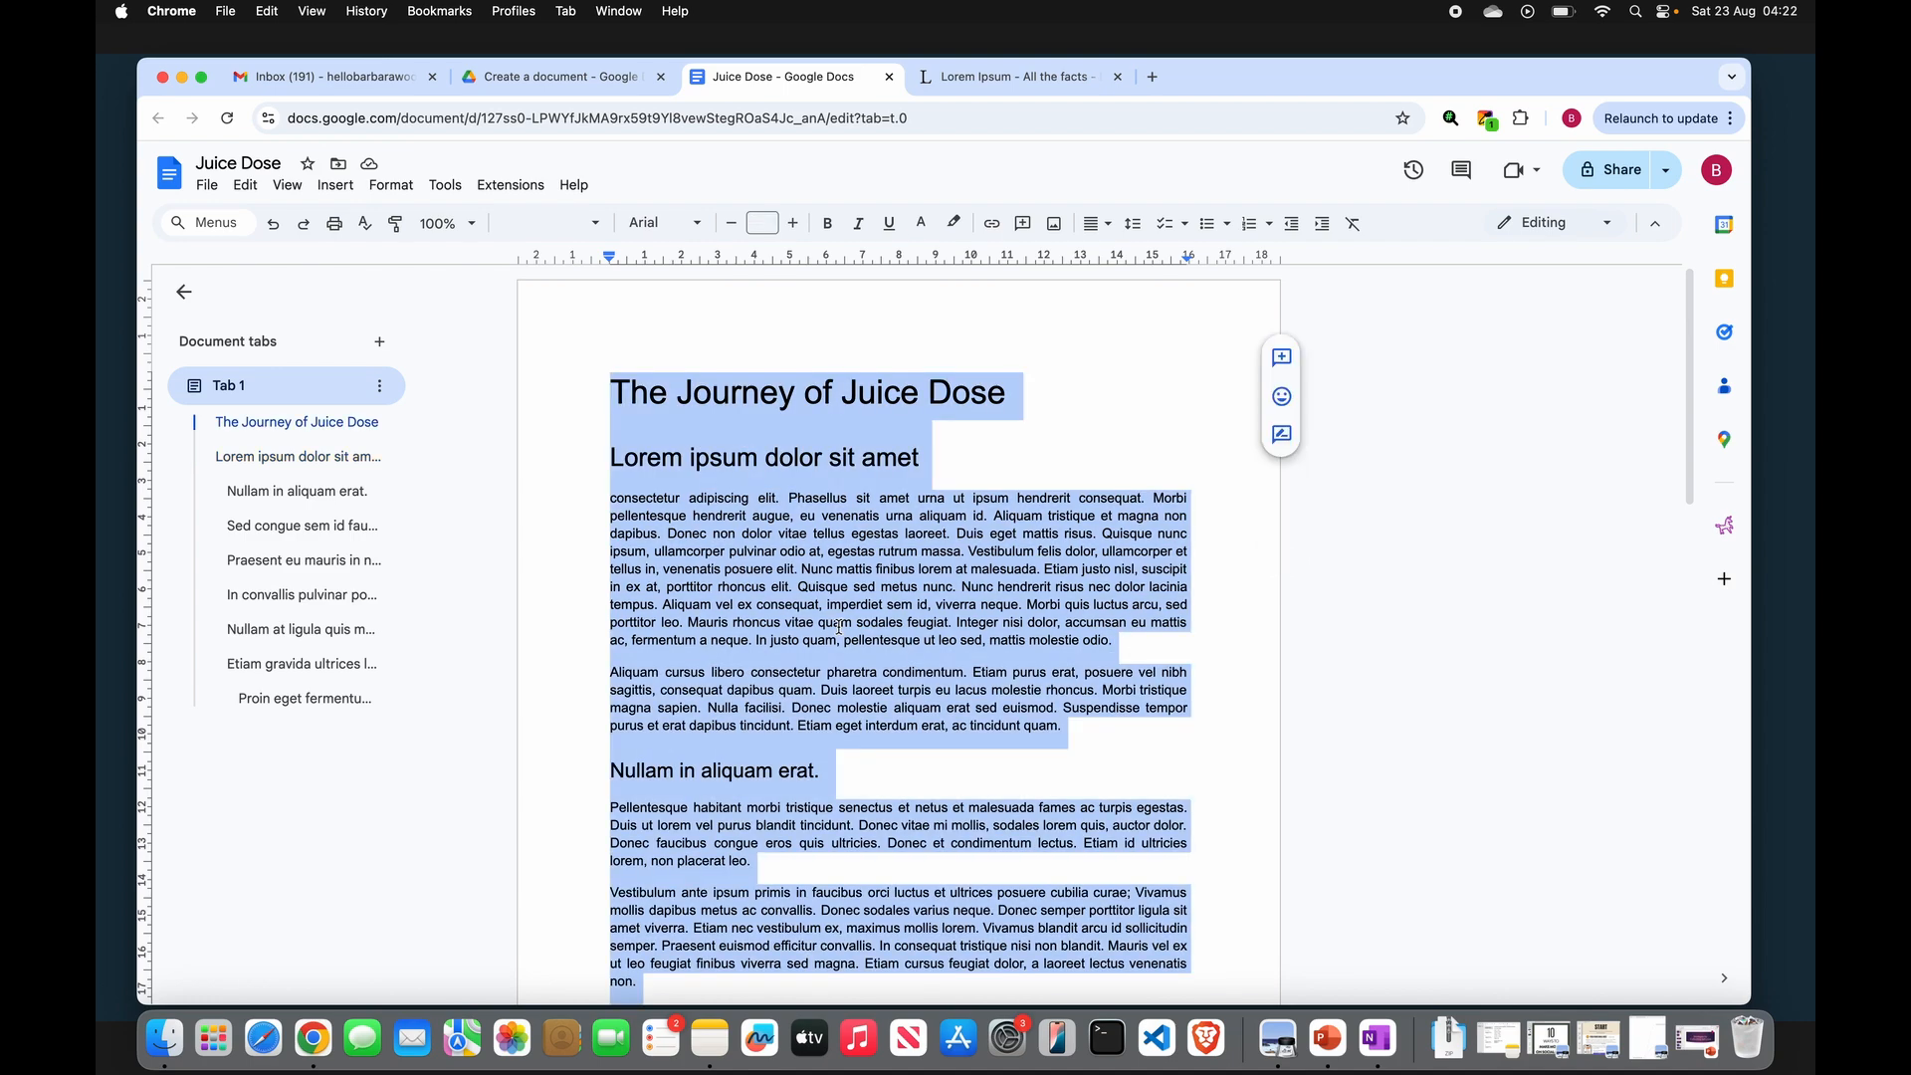
click(701, 227)
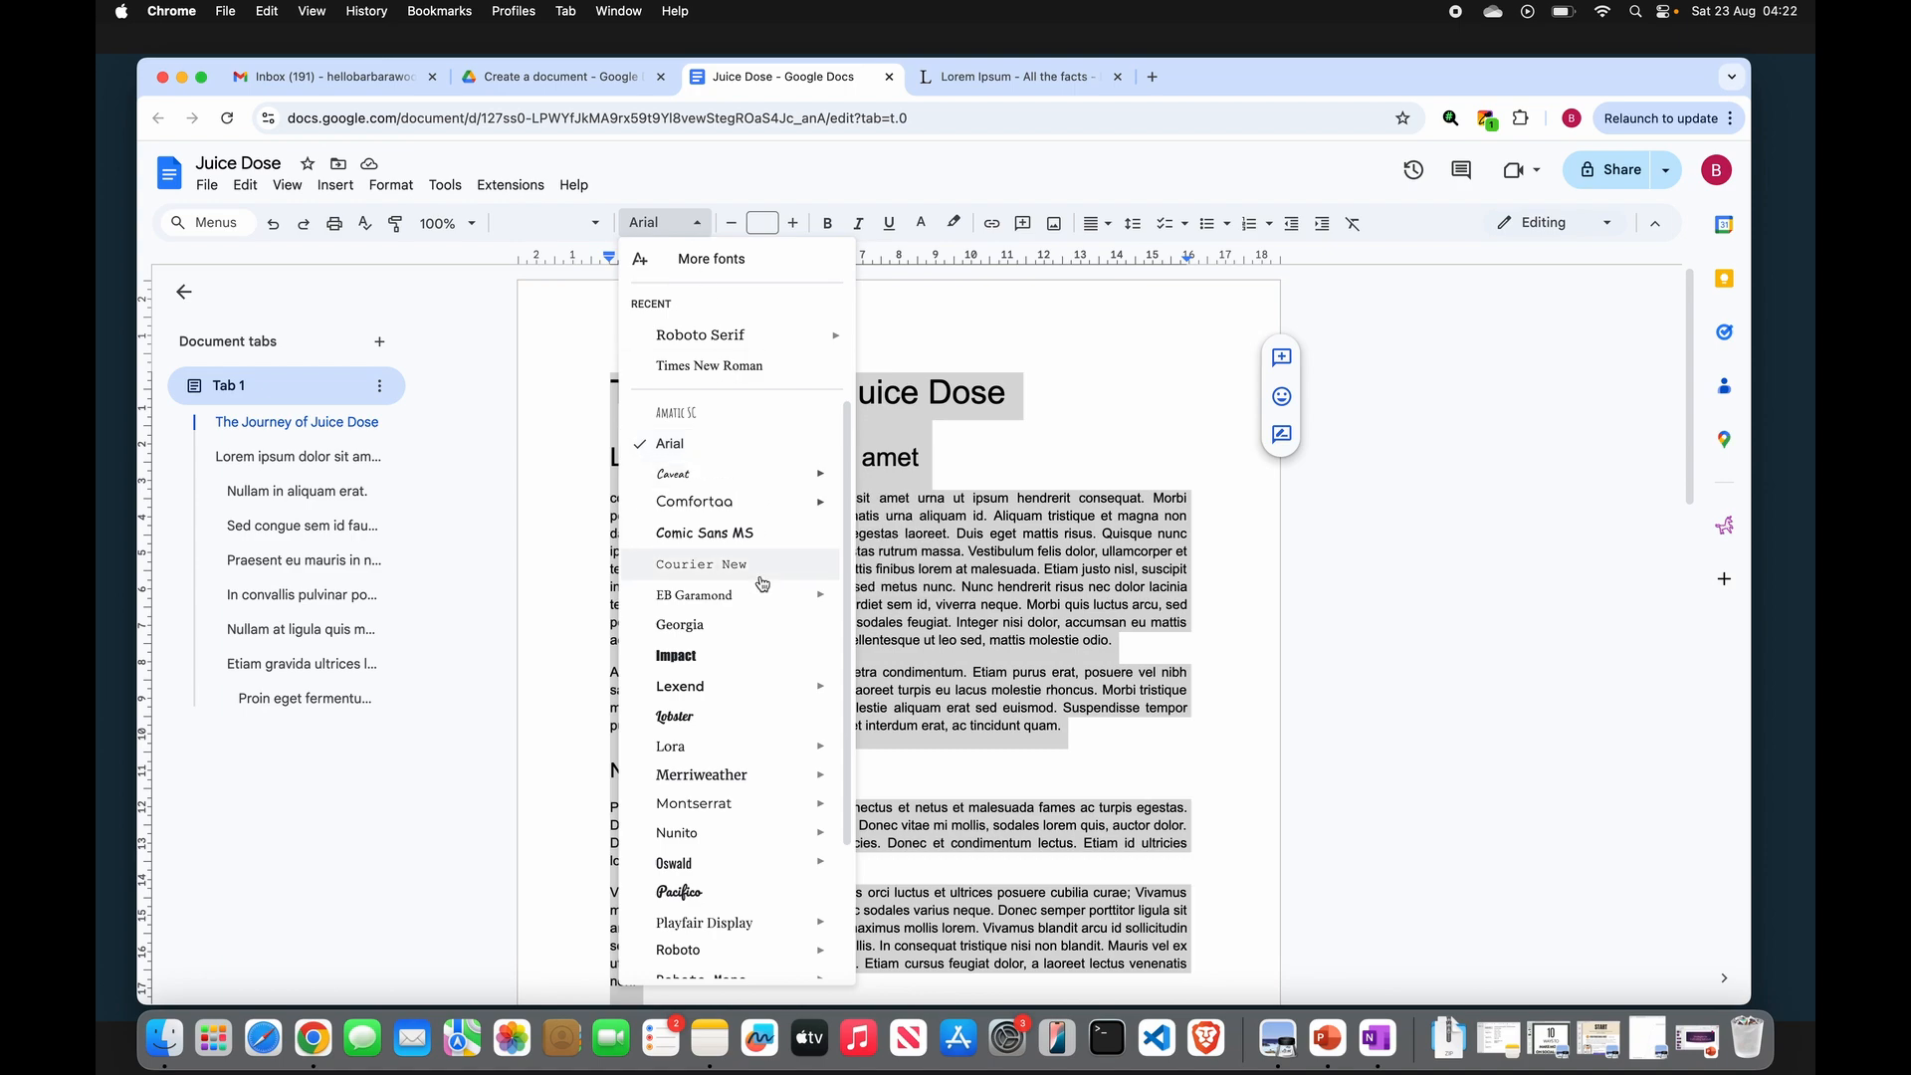
click(754, 686)
- Set the font size of the whole document to 10
click(765, 223)
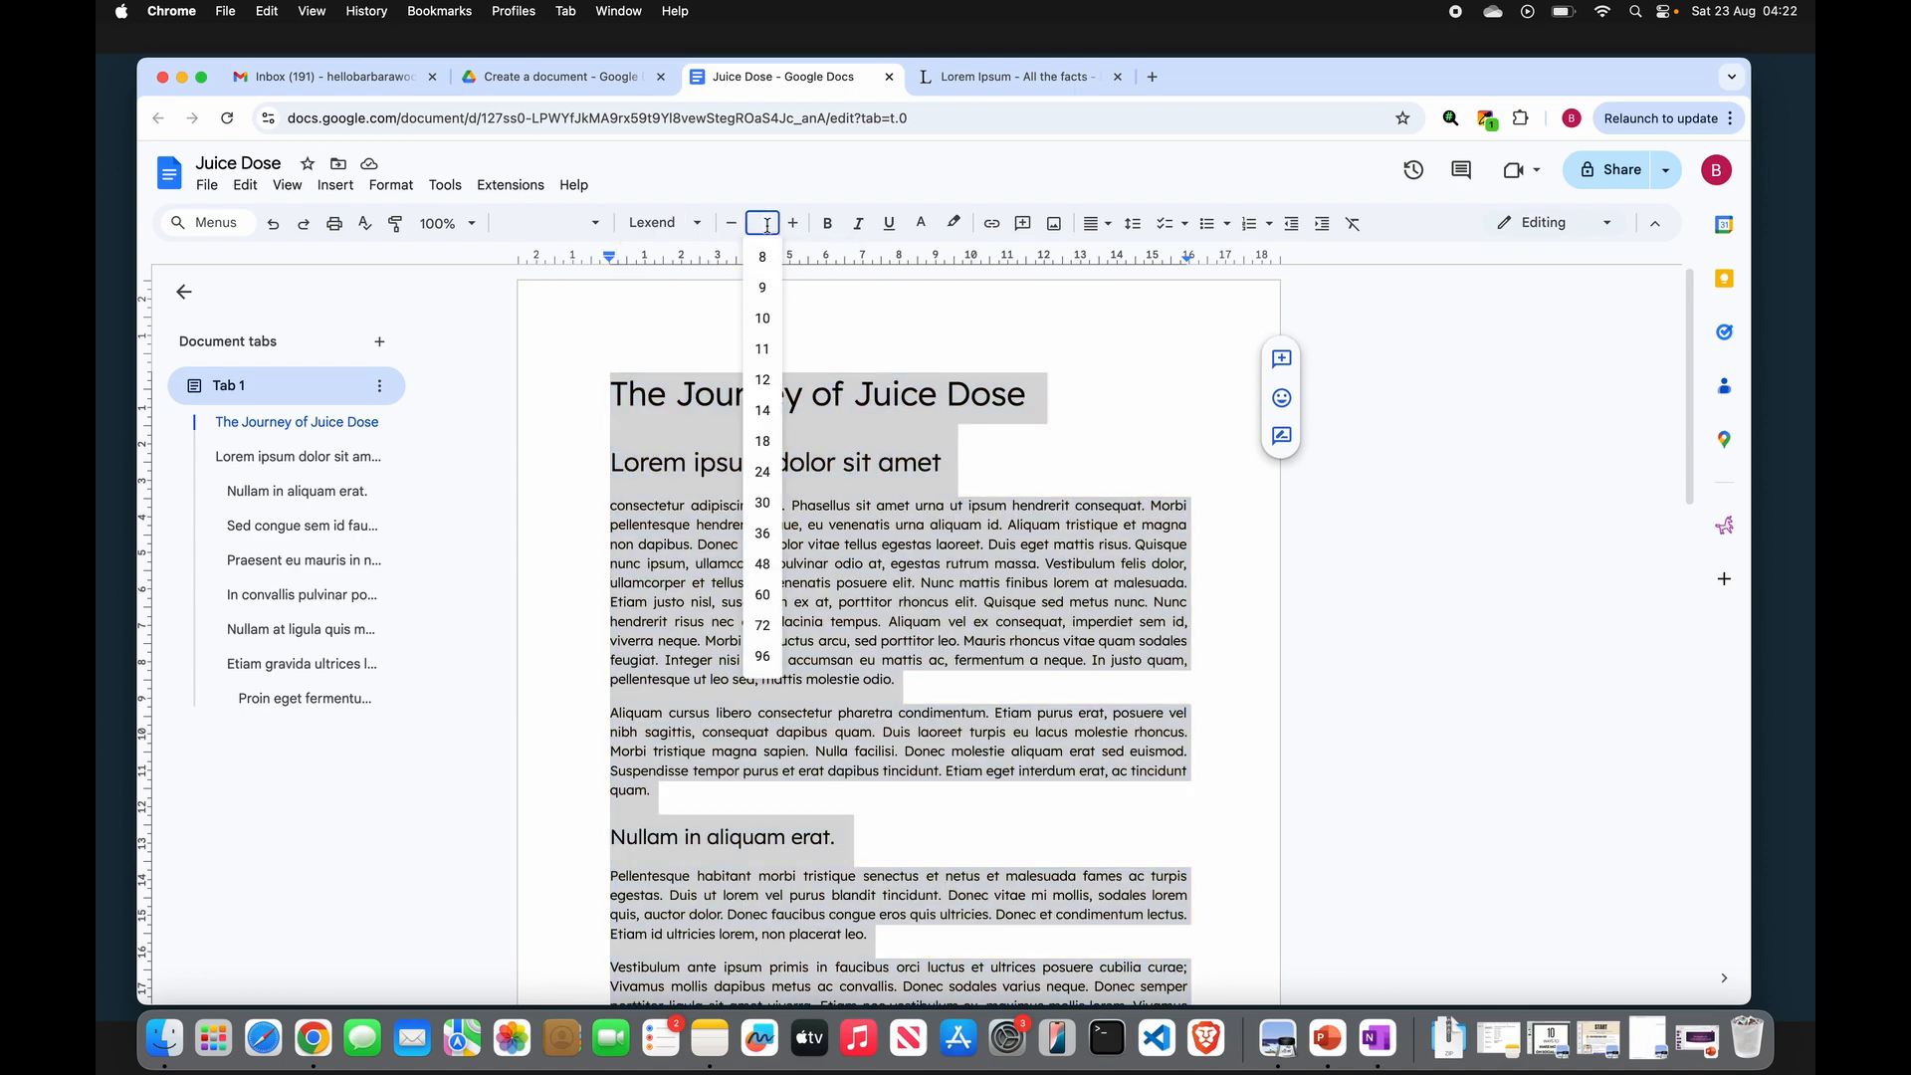
click(762, 318)
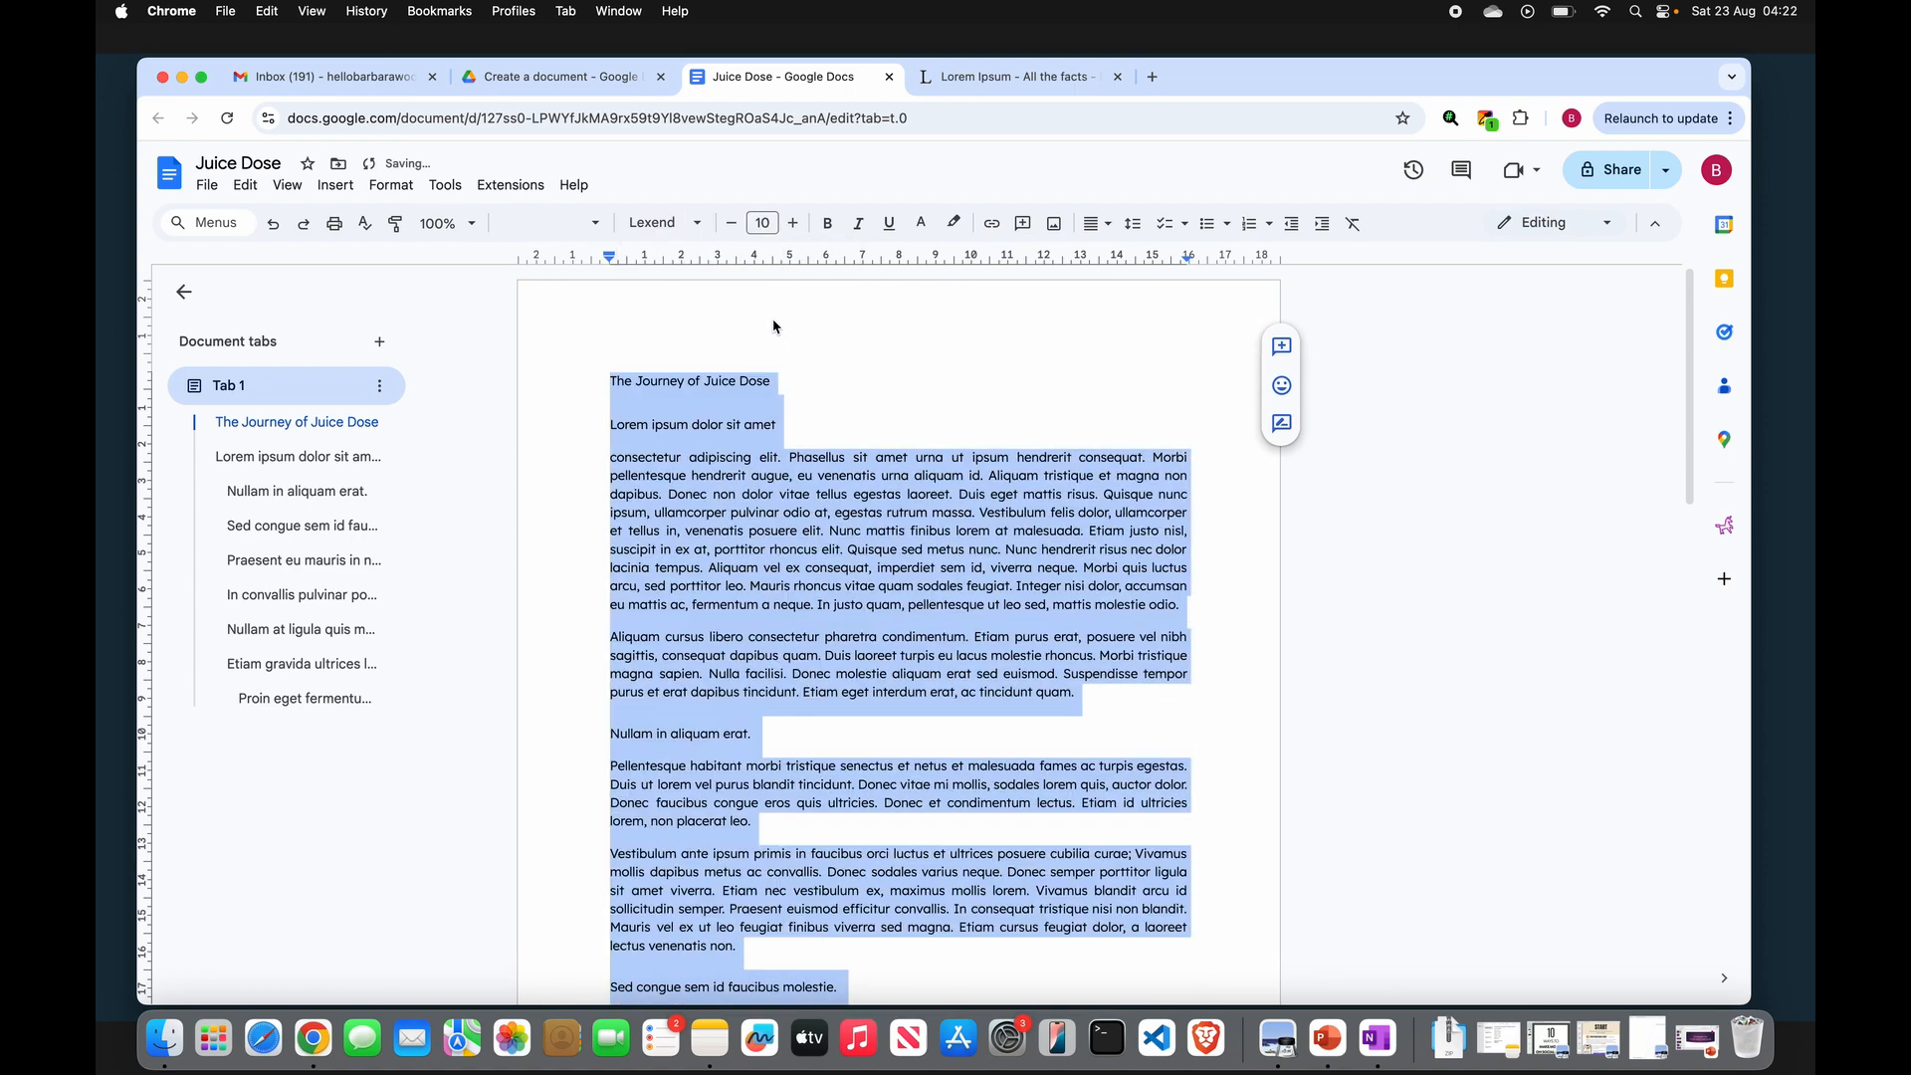
click(762, 223)
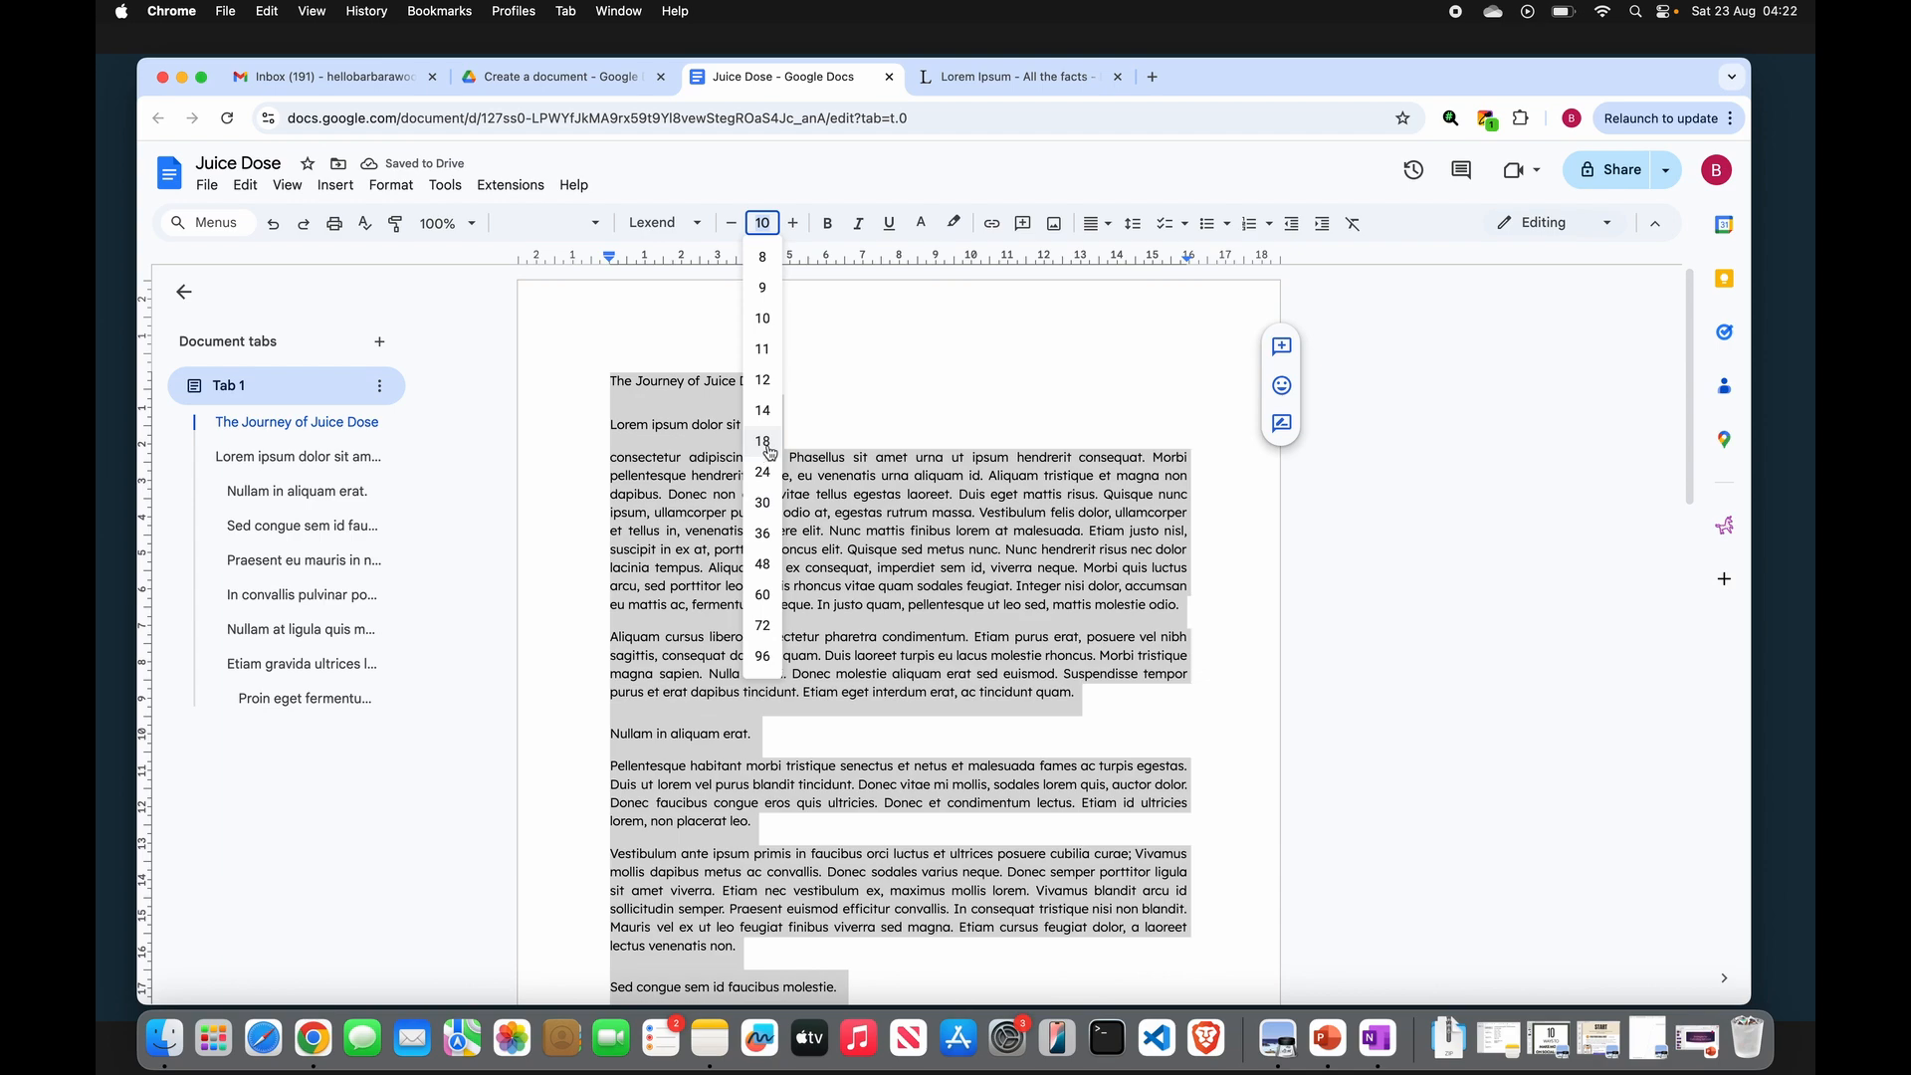
key(Escape)
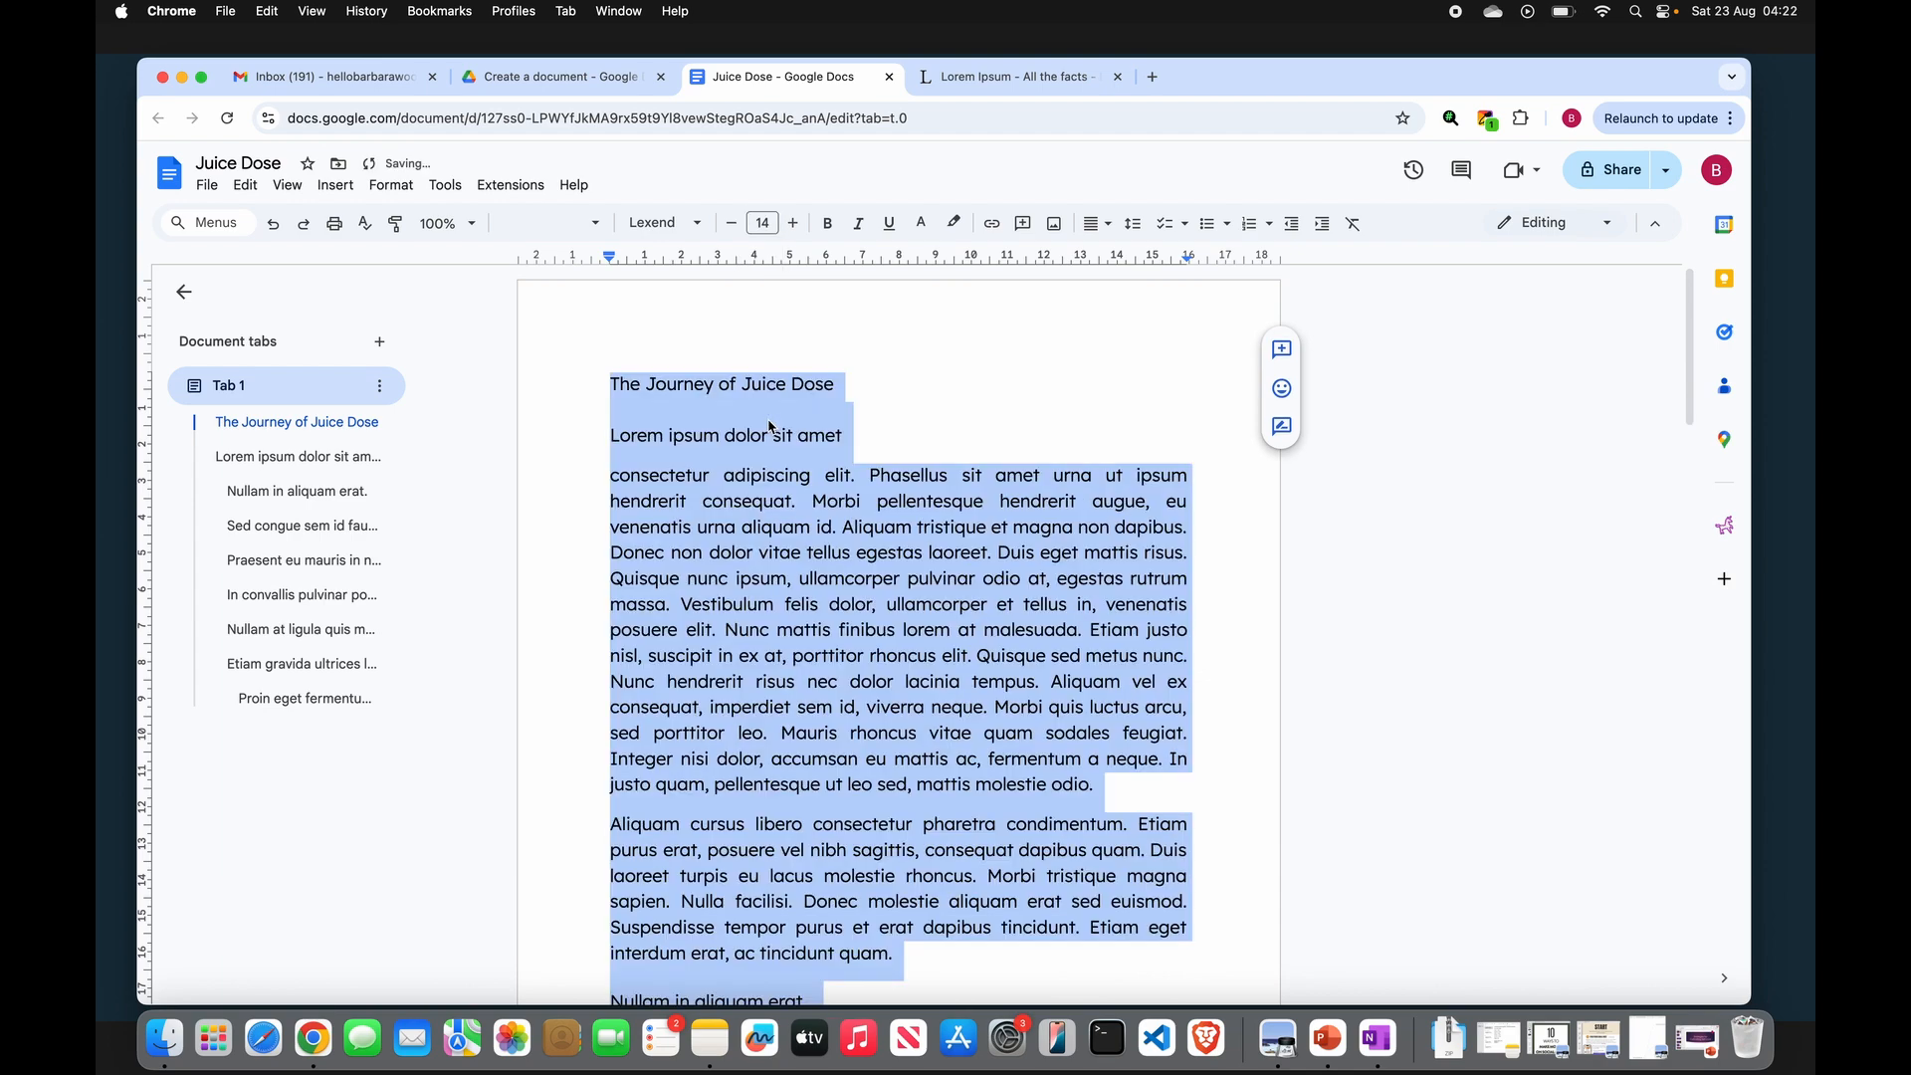
- Reapply the Title style to the heading "The Journey of Juice Dose"
click(842, 427)
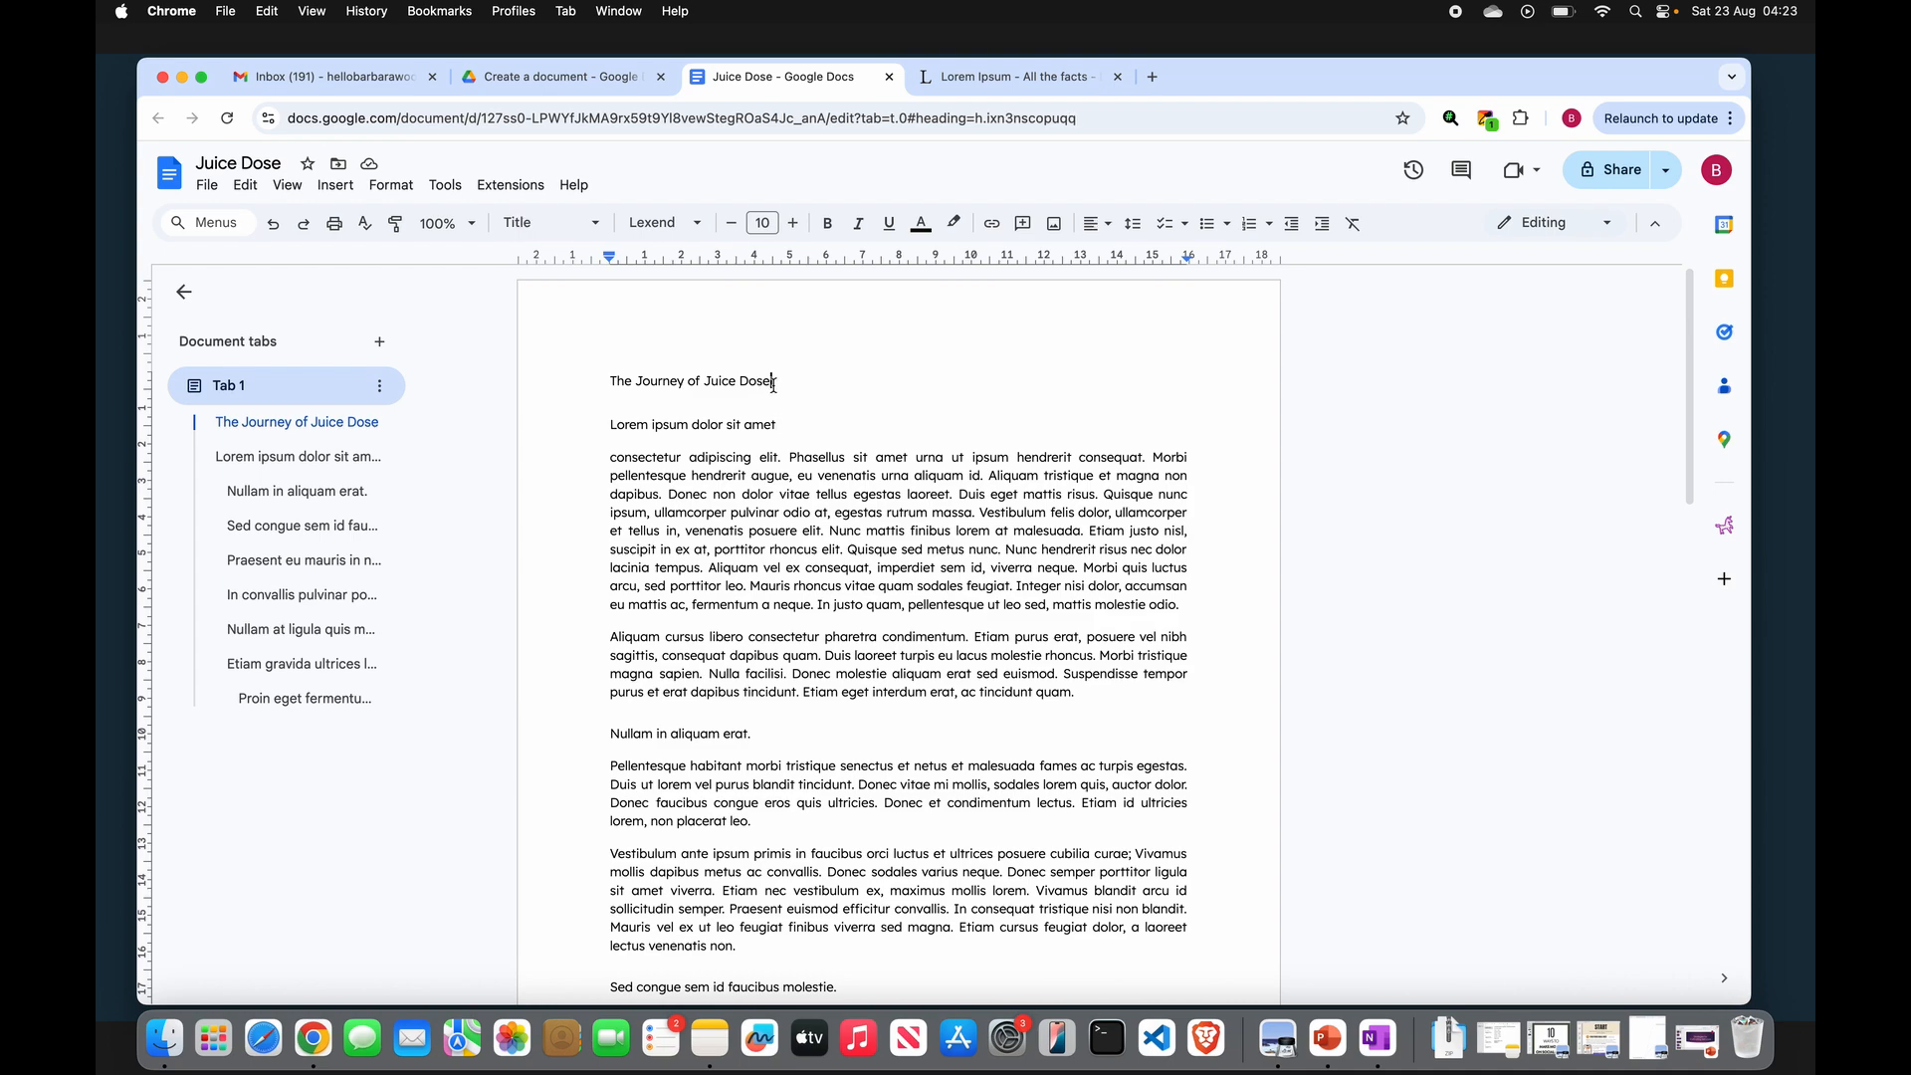
click(784, 425)
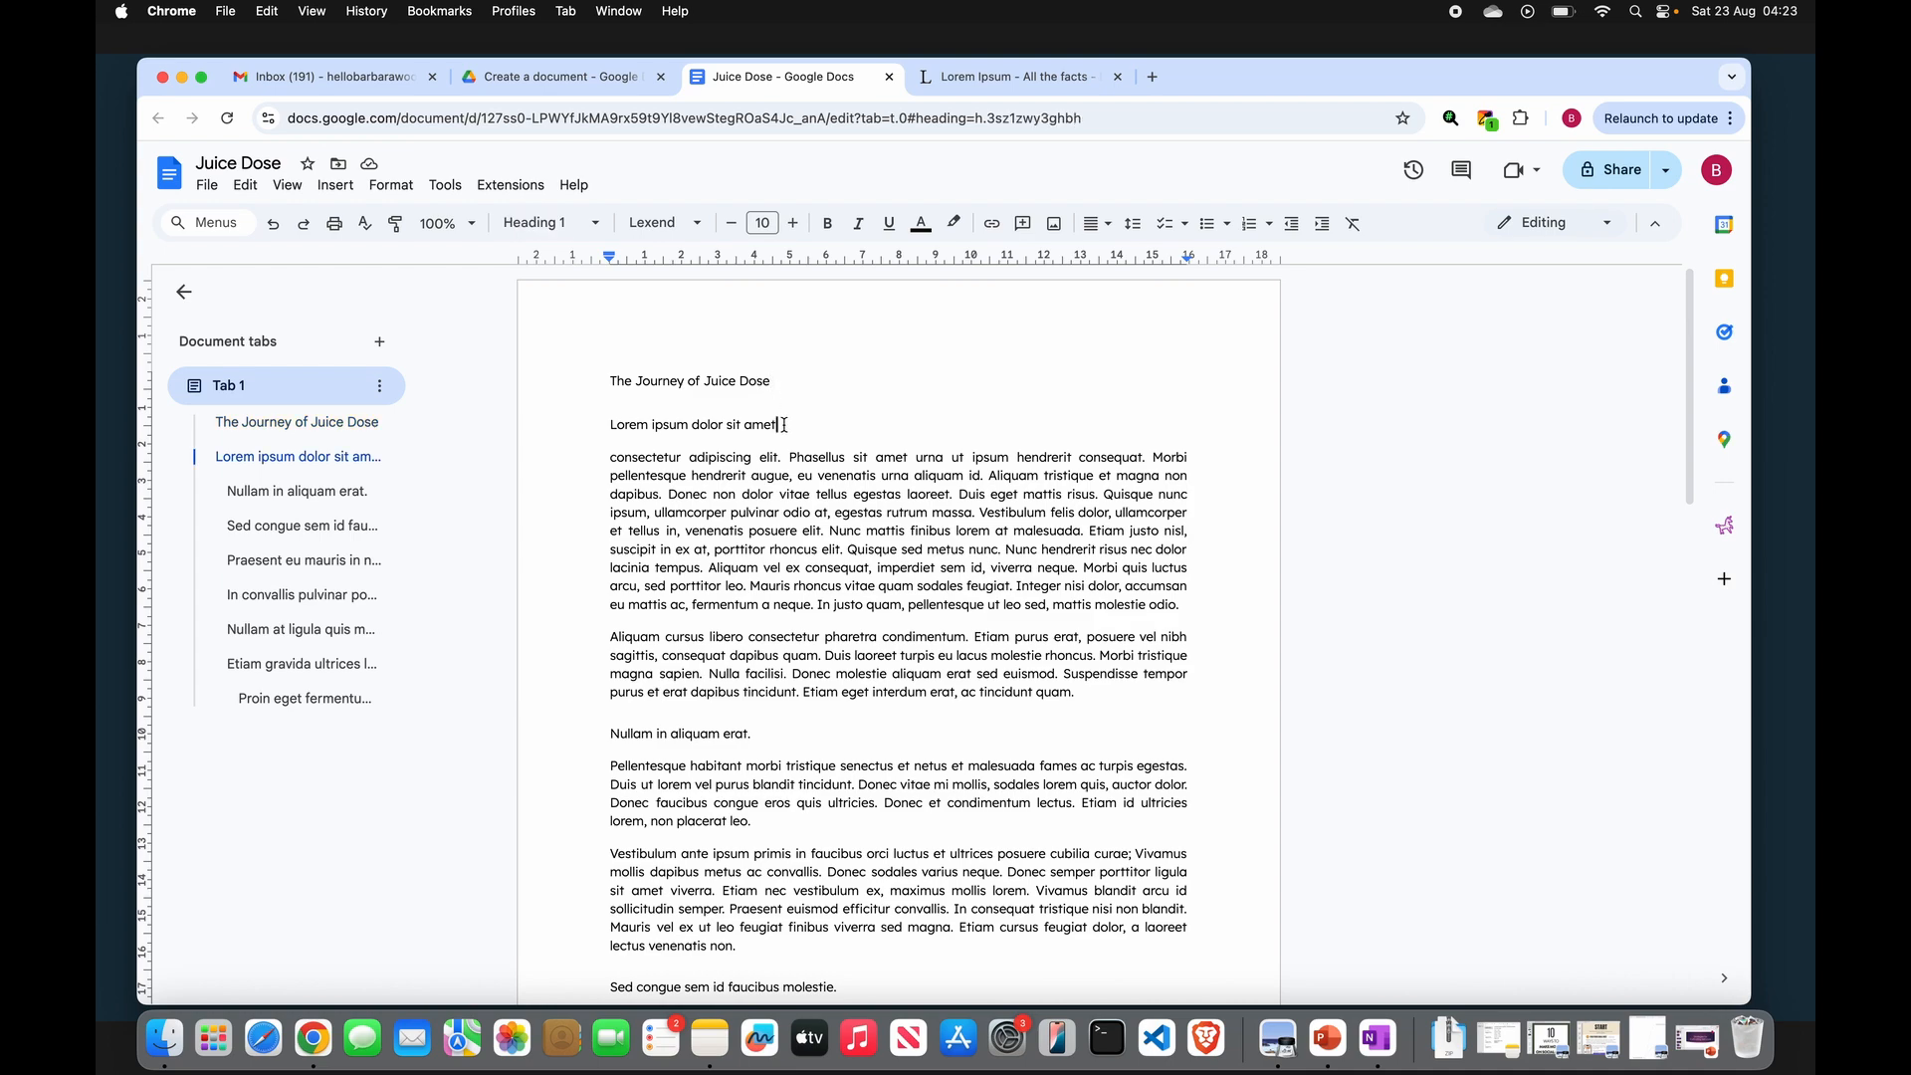
click(770, 367)
double_click(782, 424)
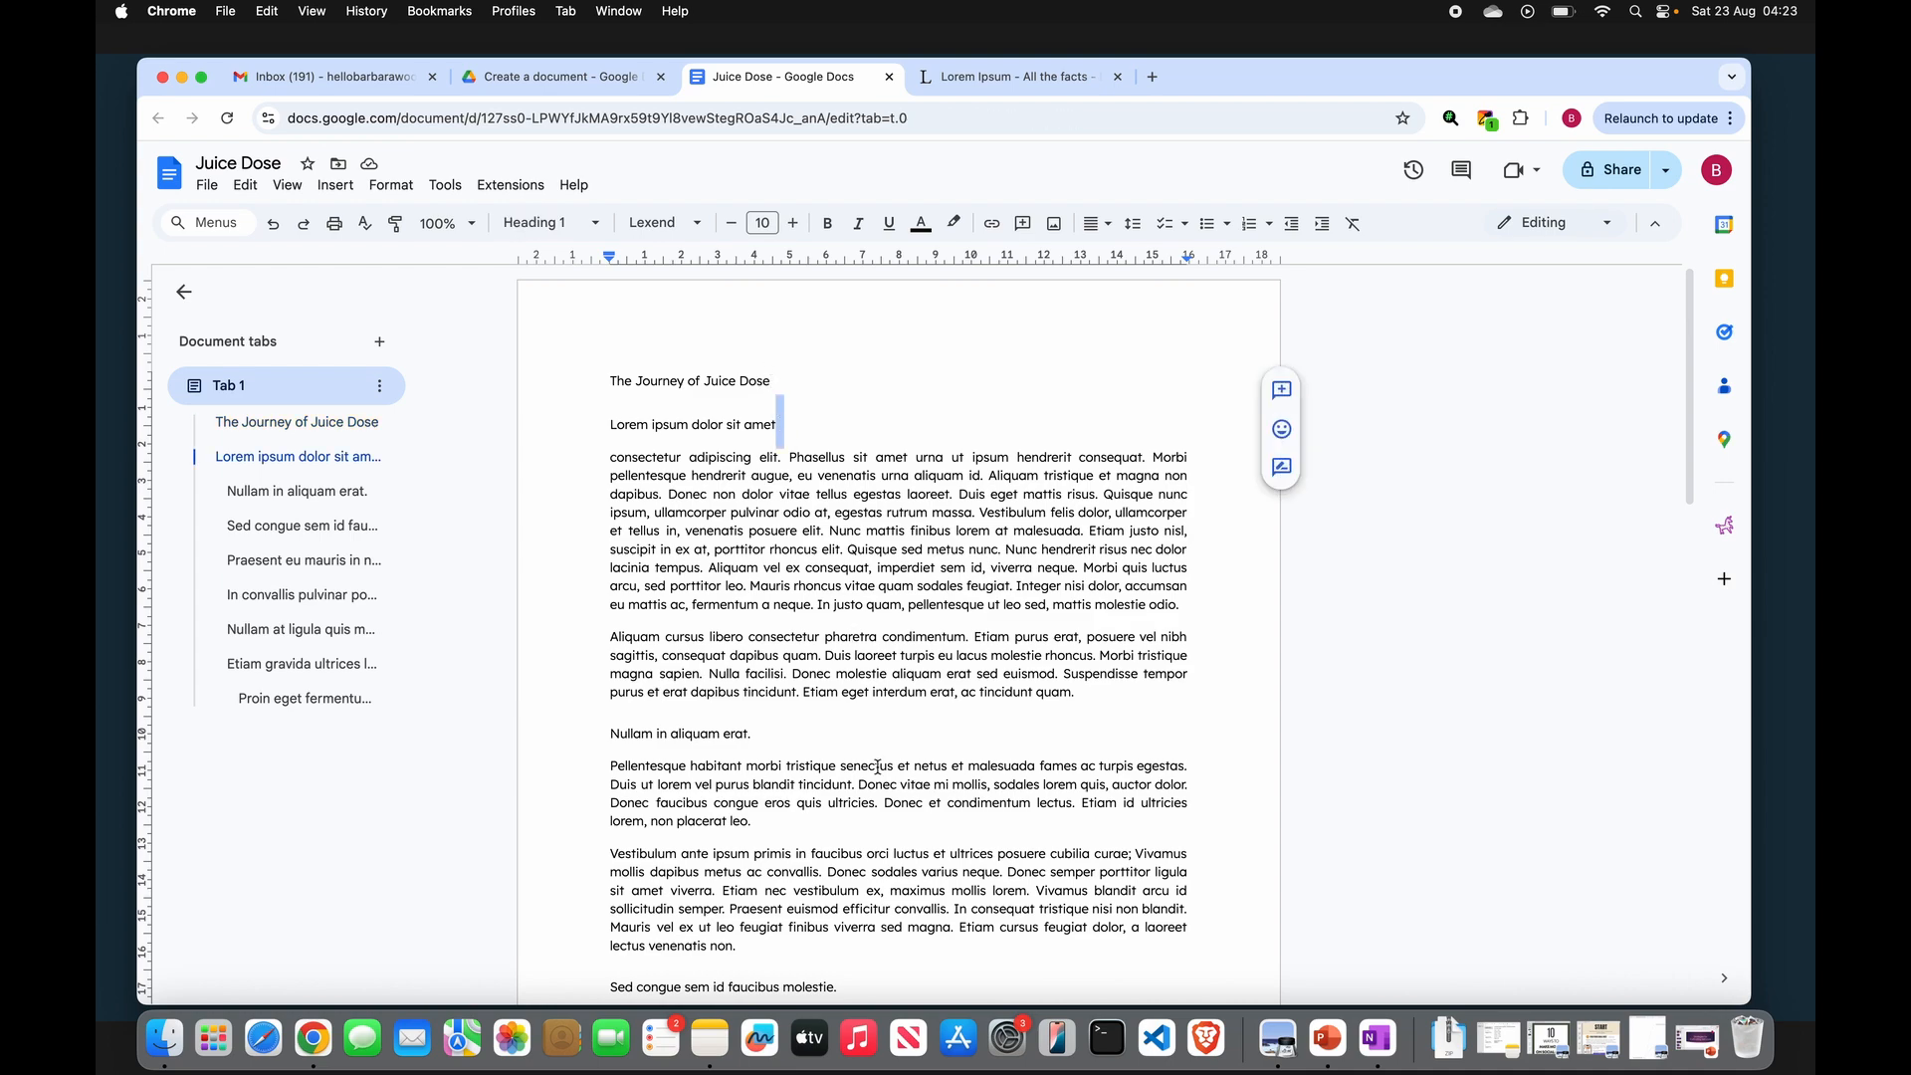
click(778, 379)
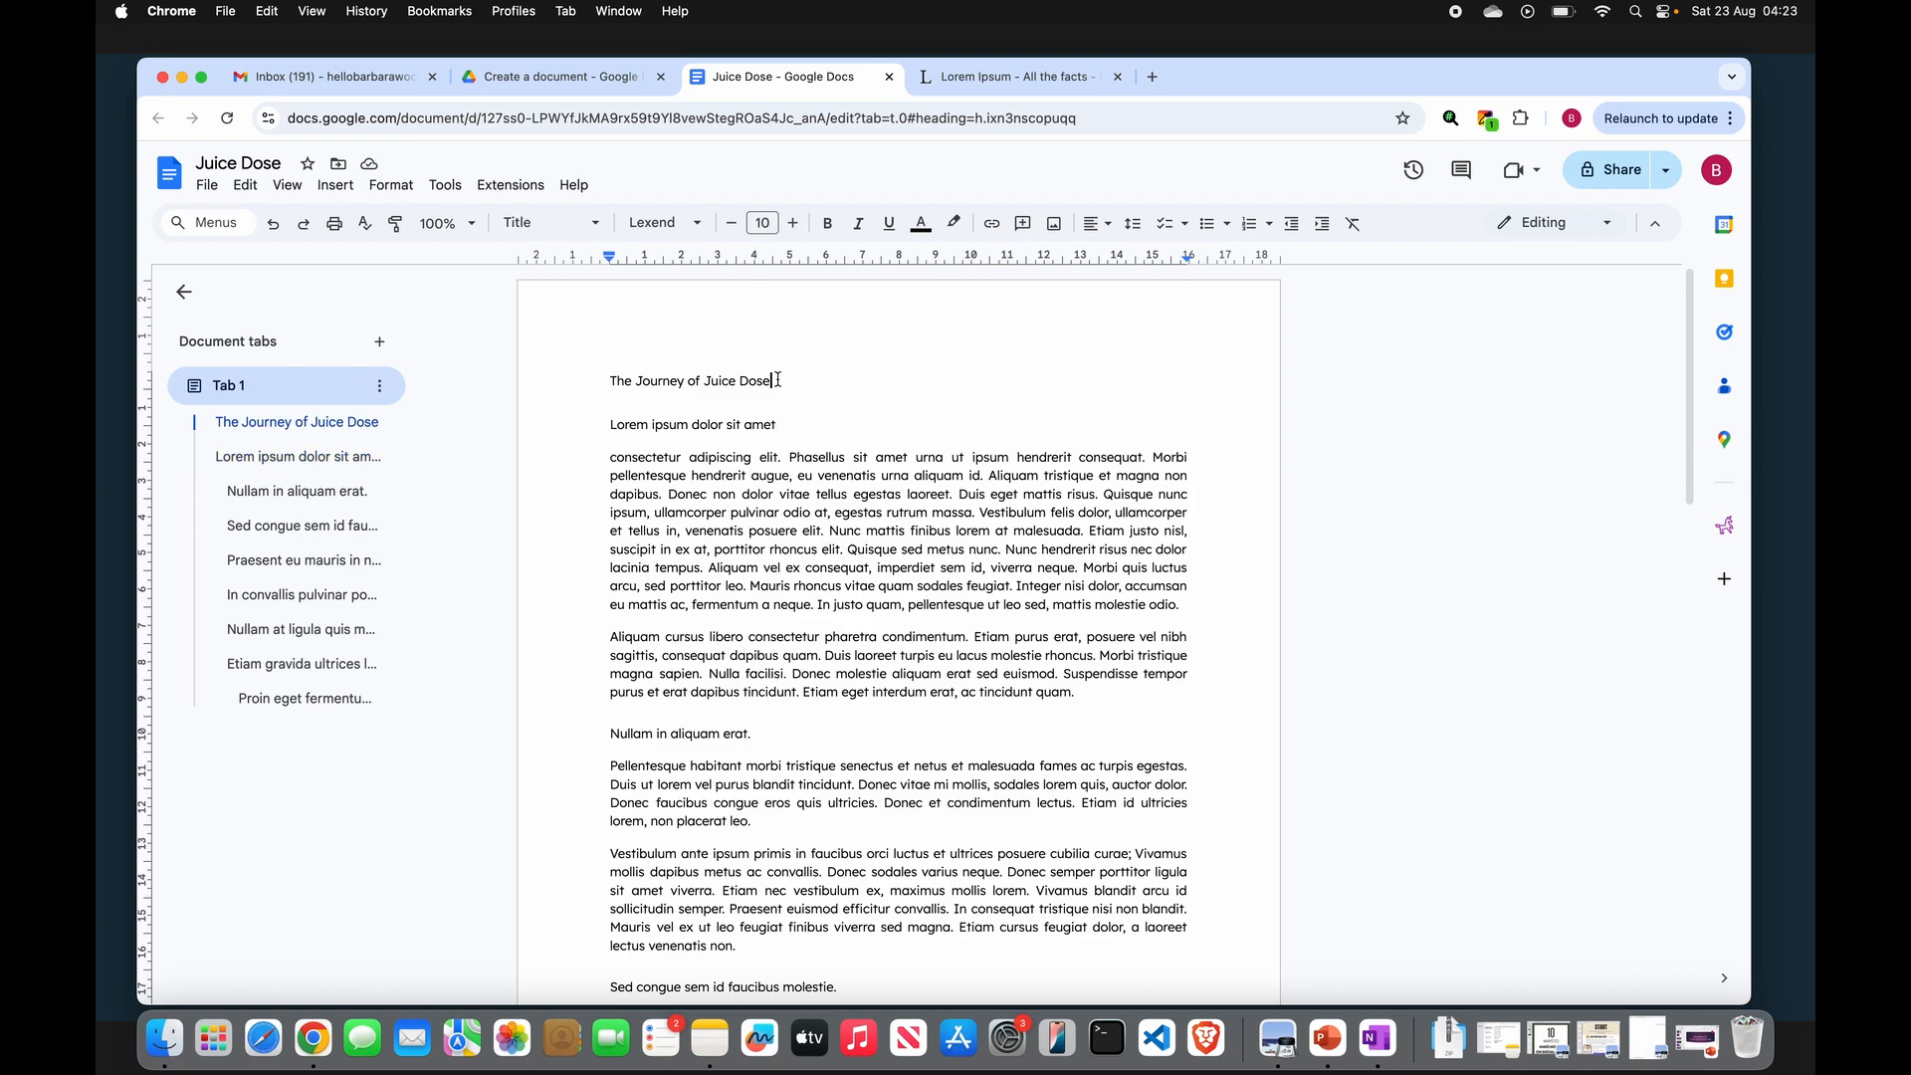
triple_click(778, 379)
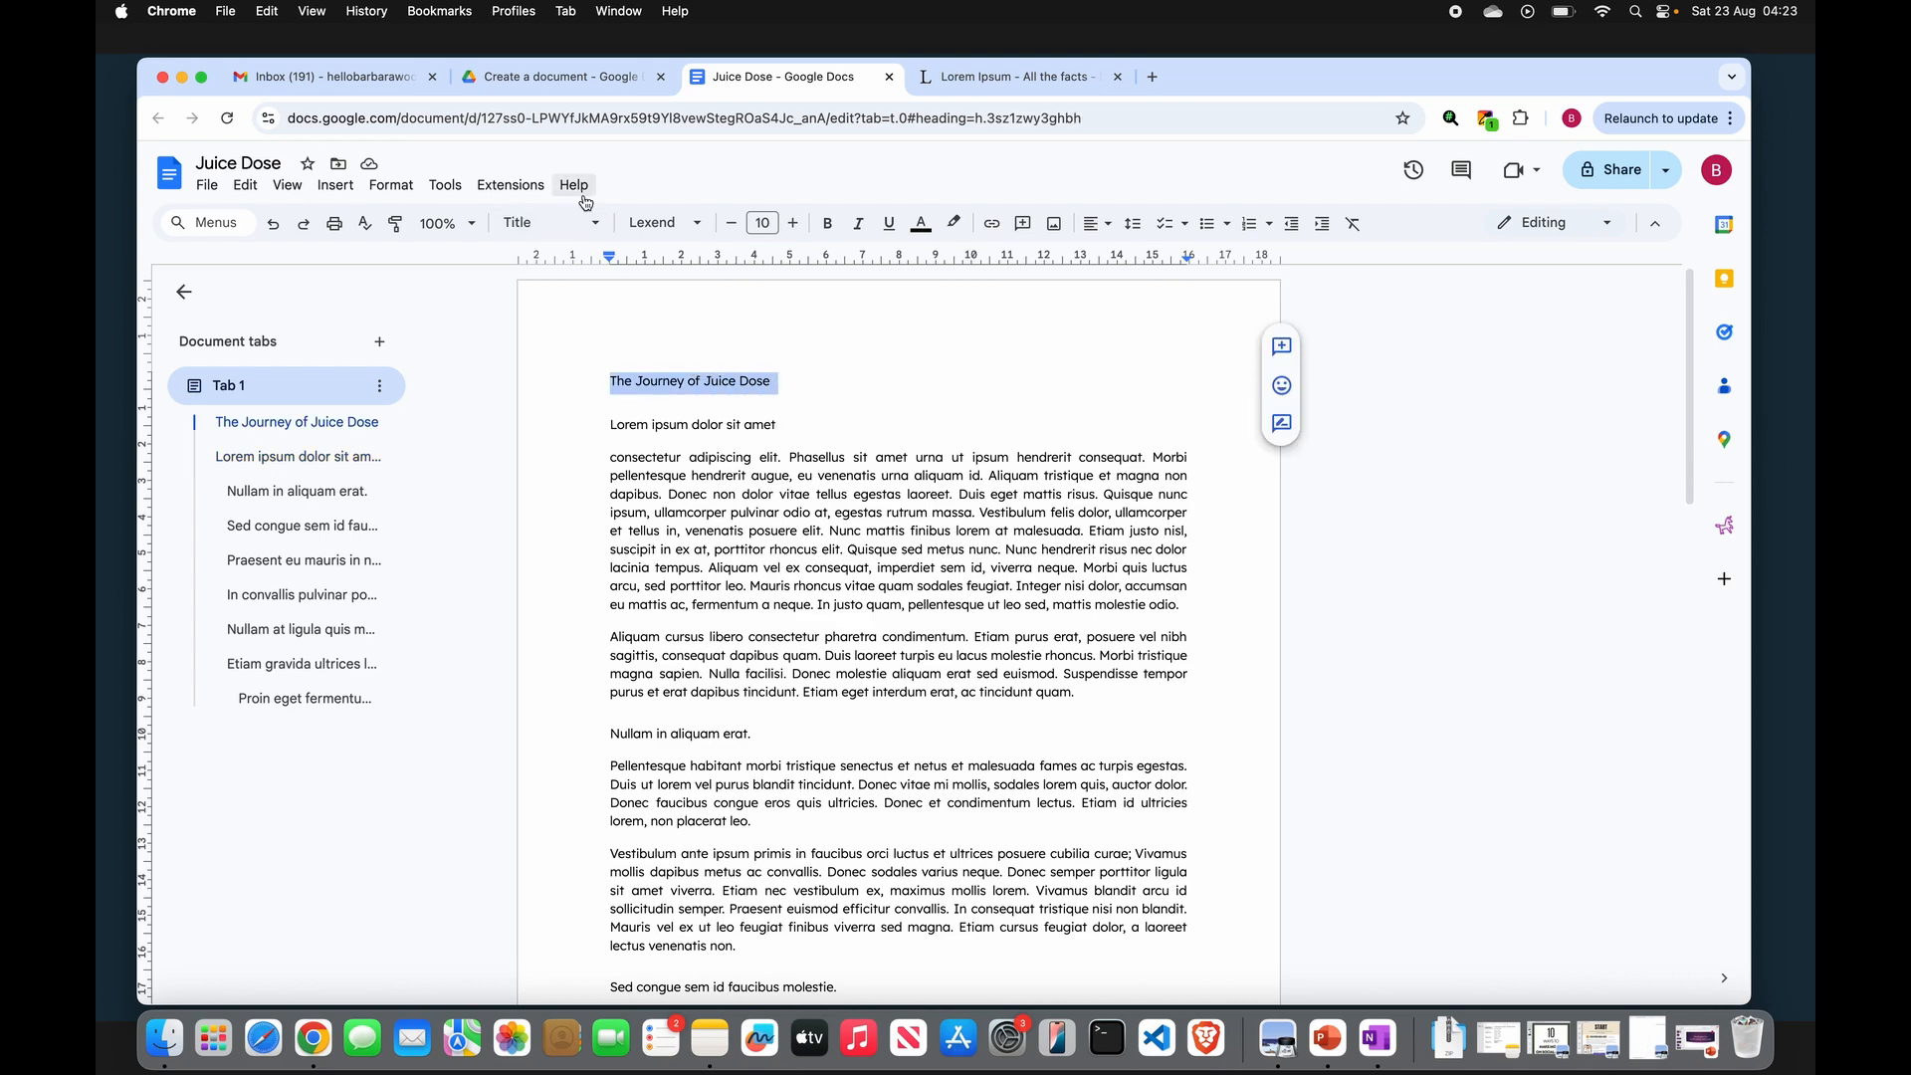
click(553, 223)
click(611, 348)
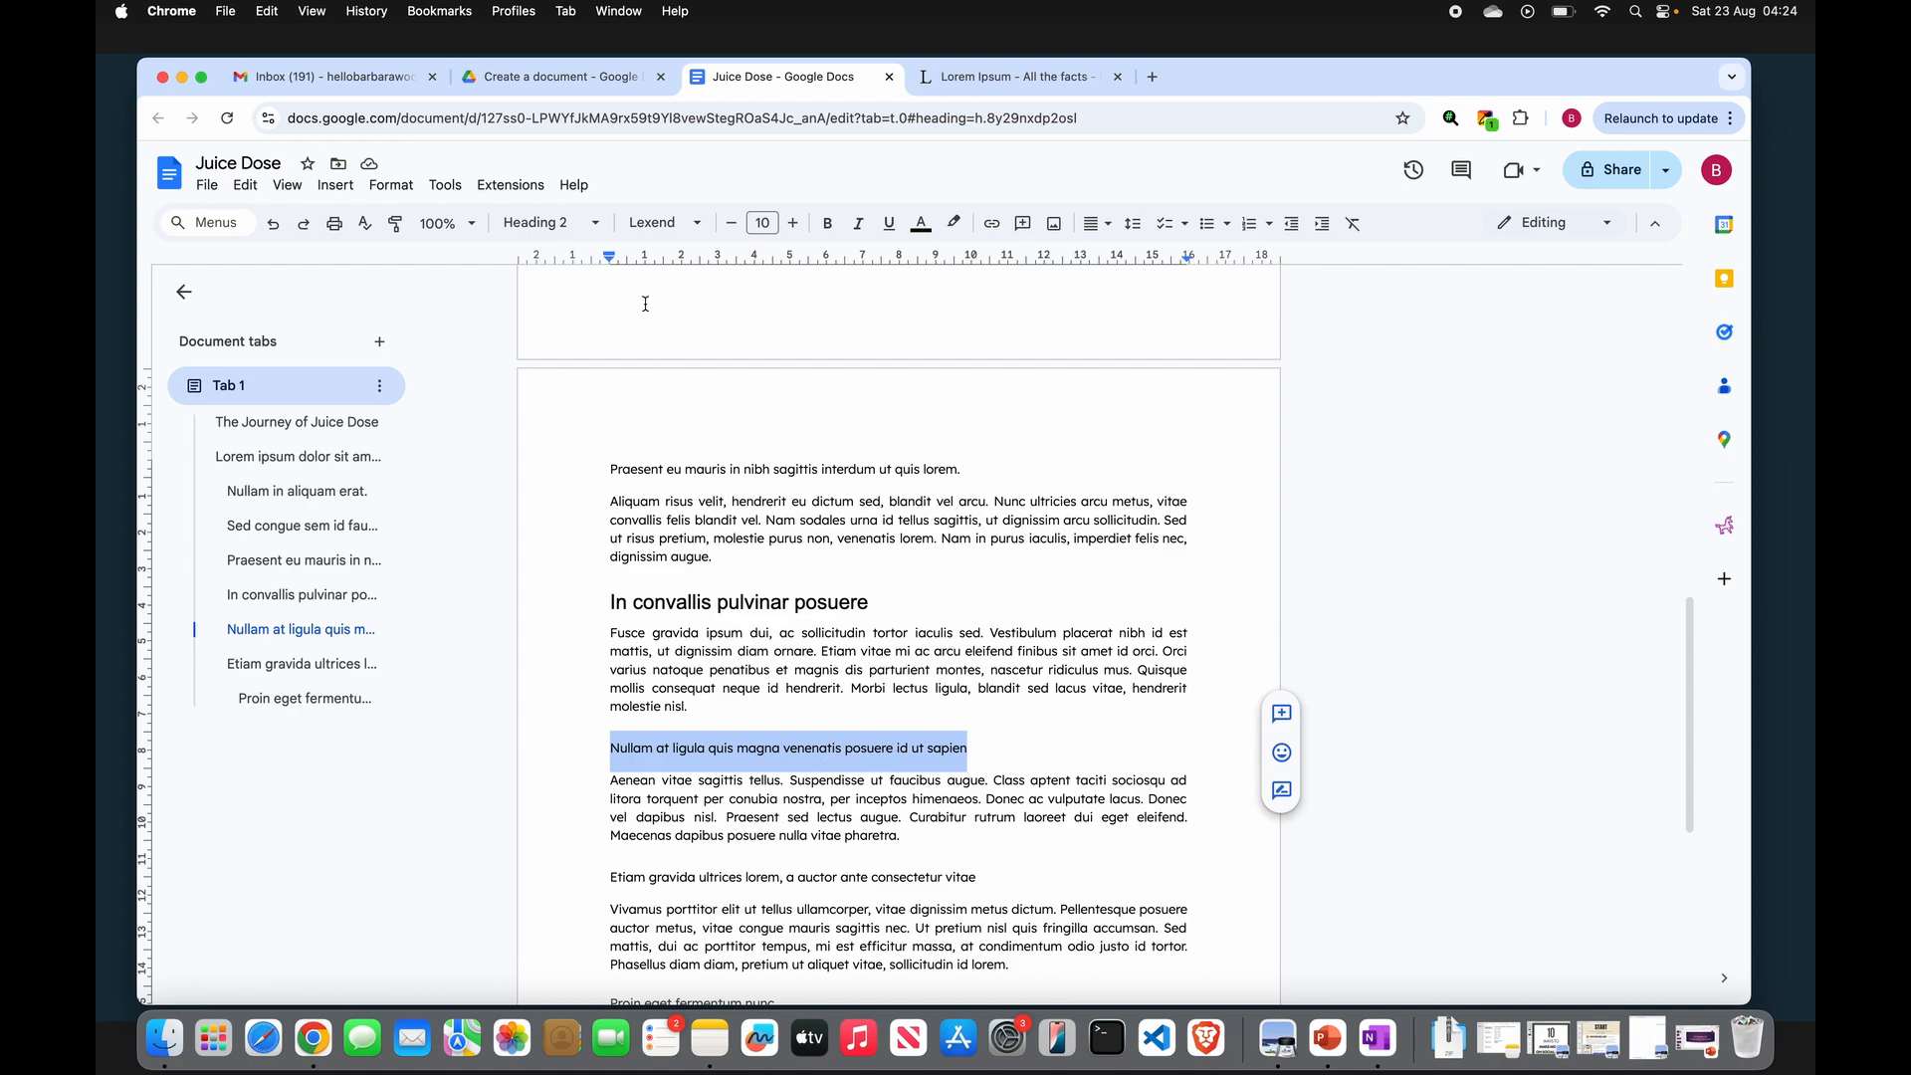
- Apply Heading 2 to the "Nullam at ligula quis magna venenatis posuere id ut sapien" line
click(550, 223)
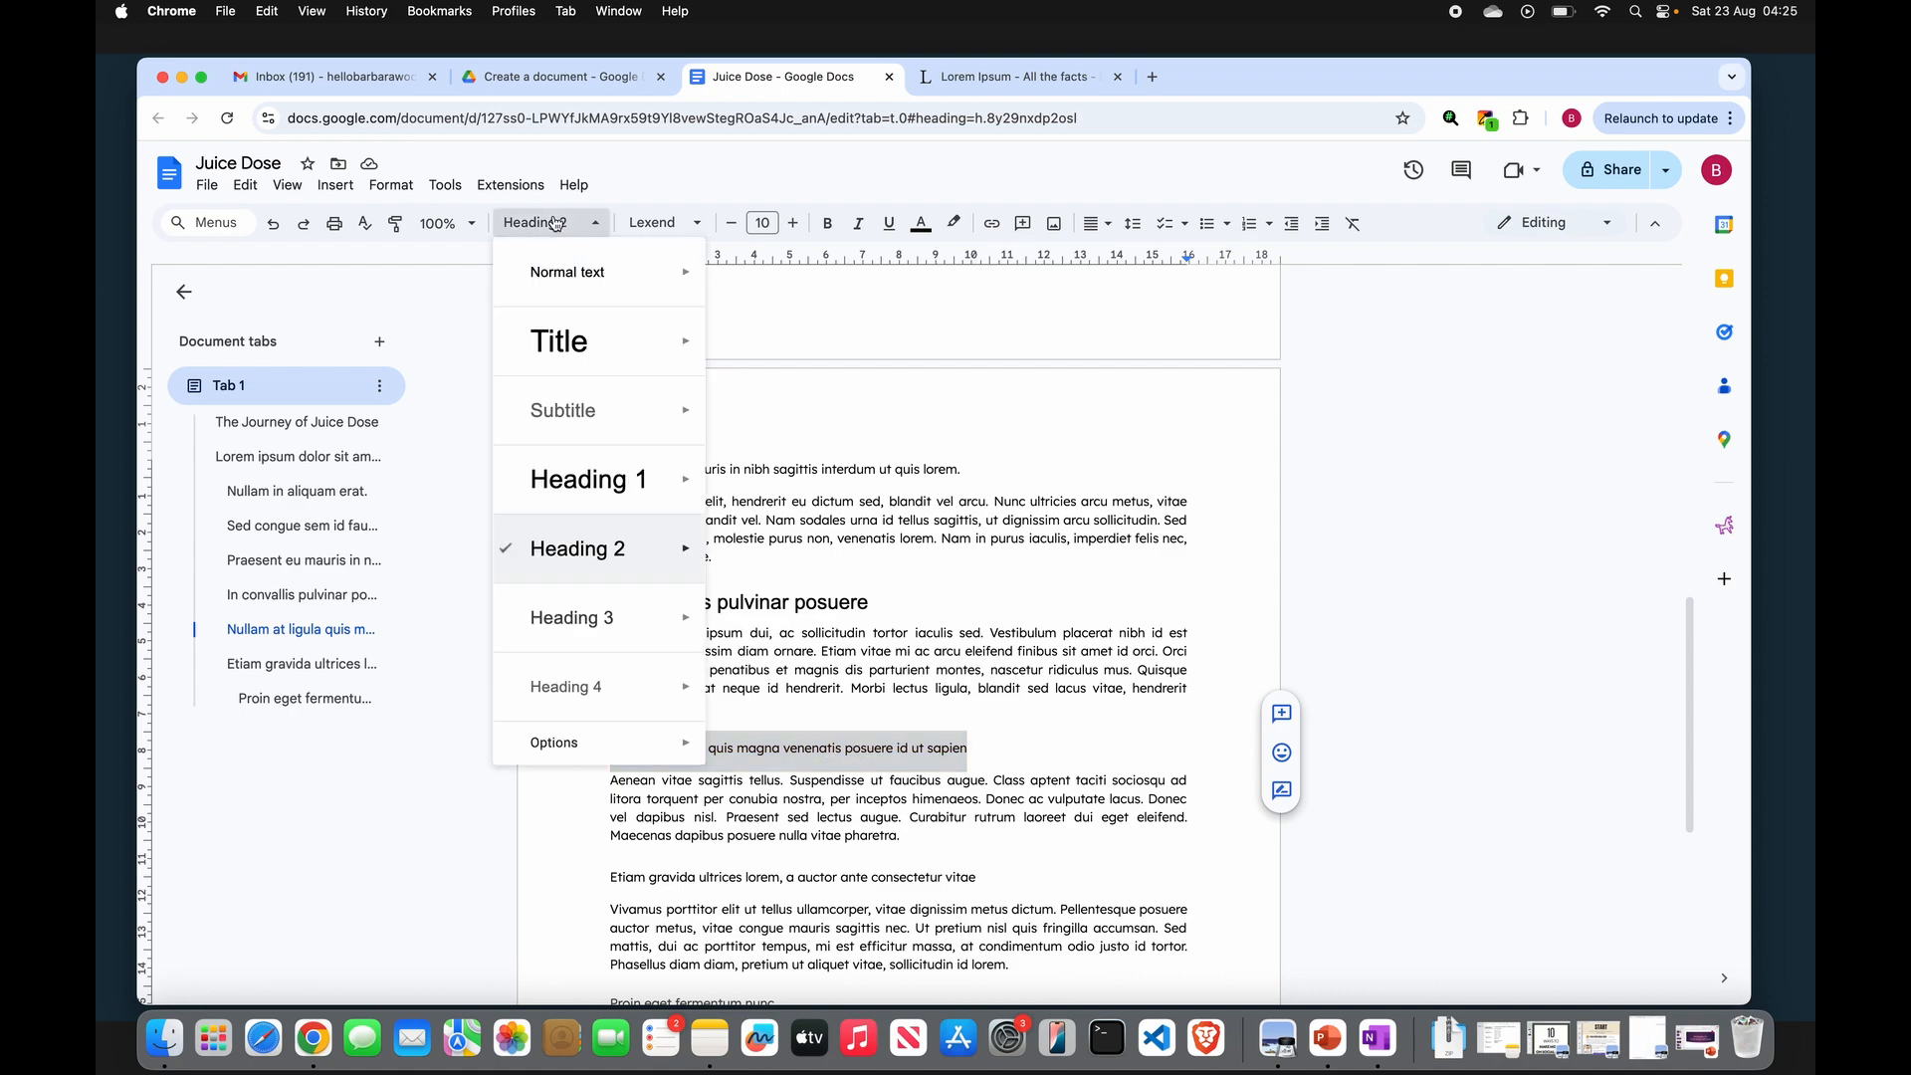
click(607, 552)
- Apply Heading 2 to the "Etiam gravida ultrices lorem, a auctor ante consectetur vitae" line
scroll(950, 764, down, 4)
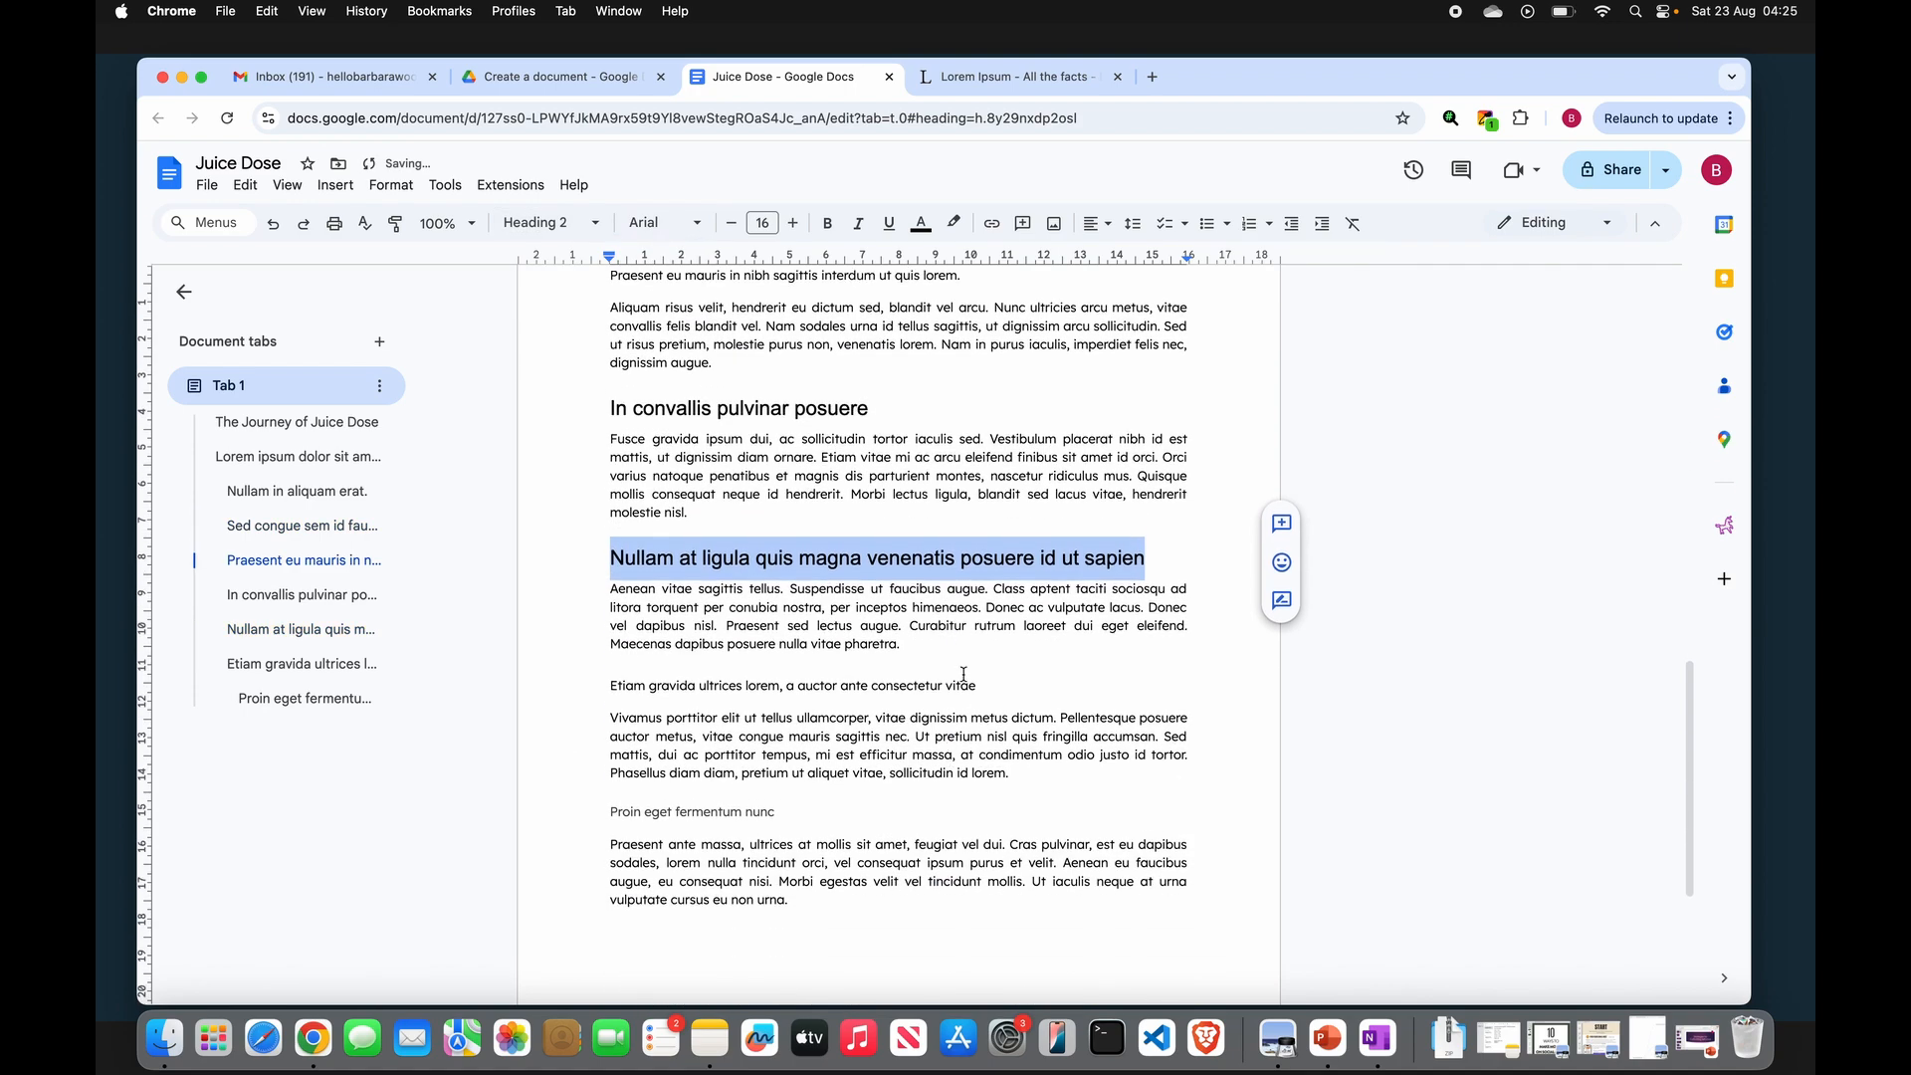
click(979, 688)
drag(979, 688, 586, 682)
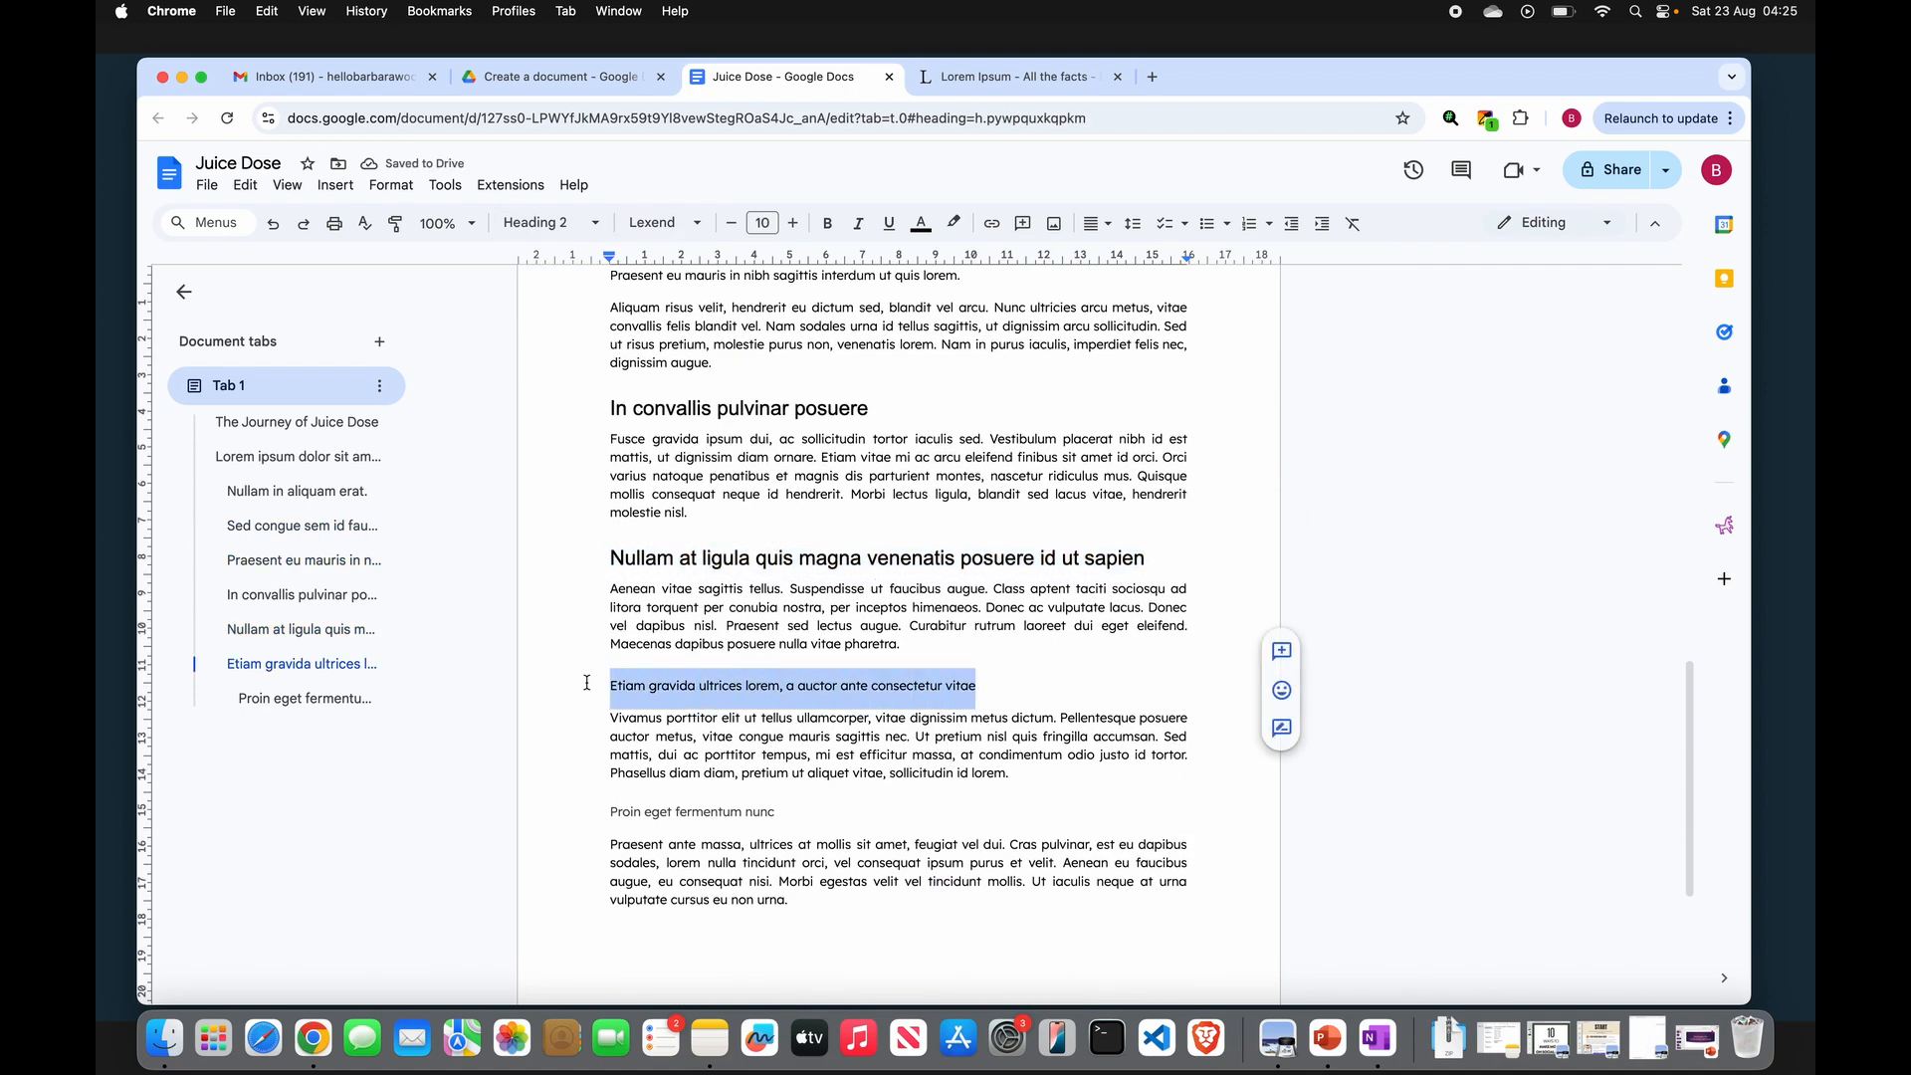
click(547, 222)
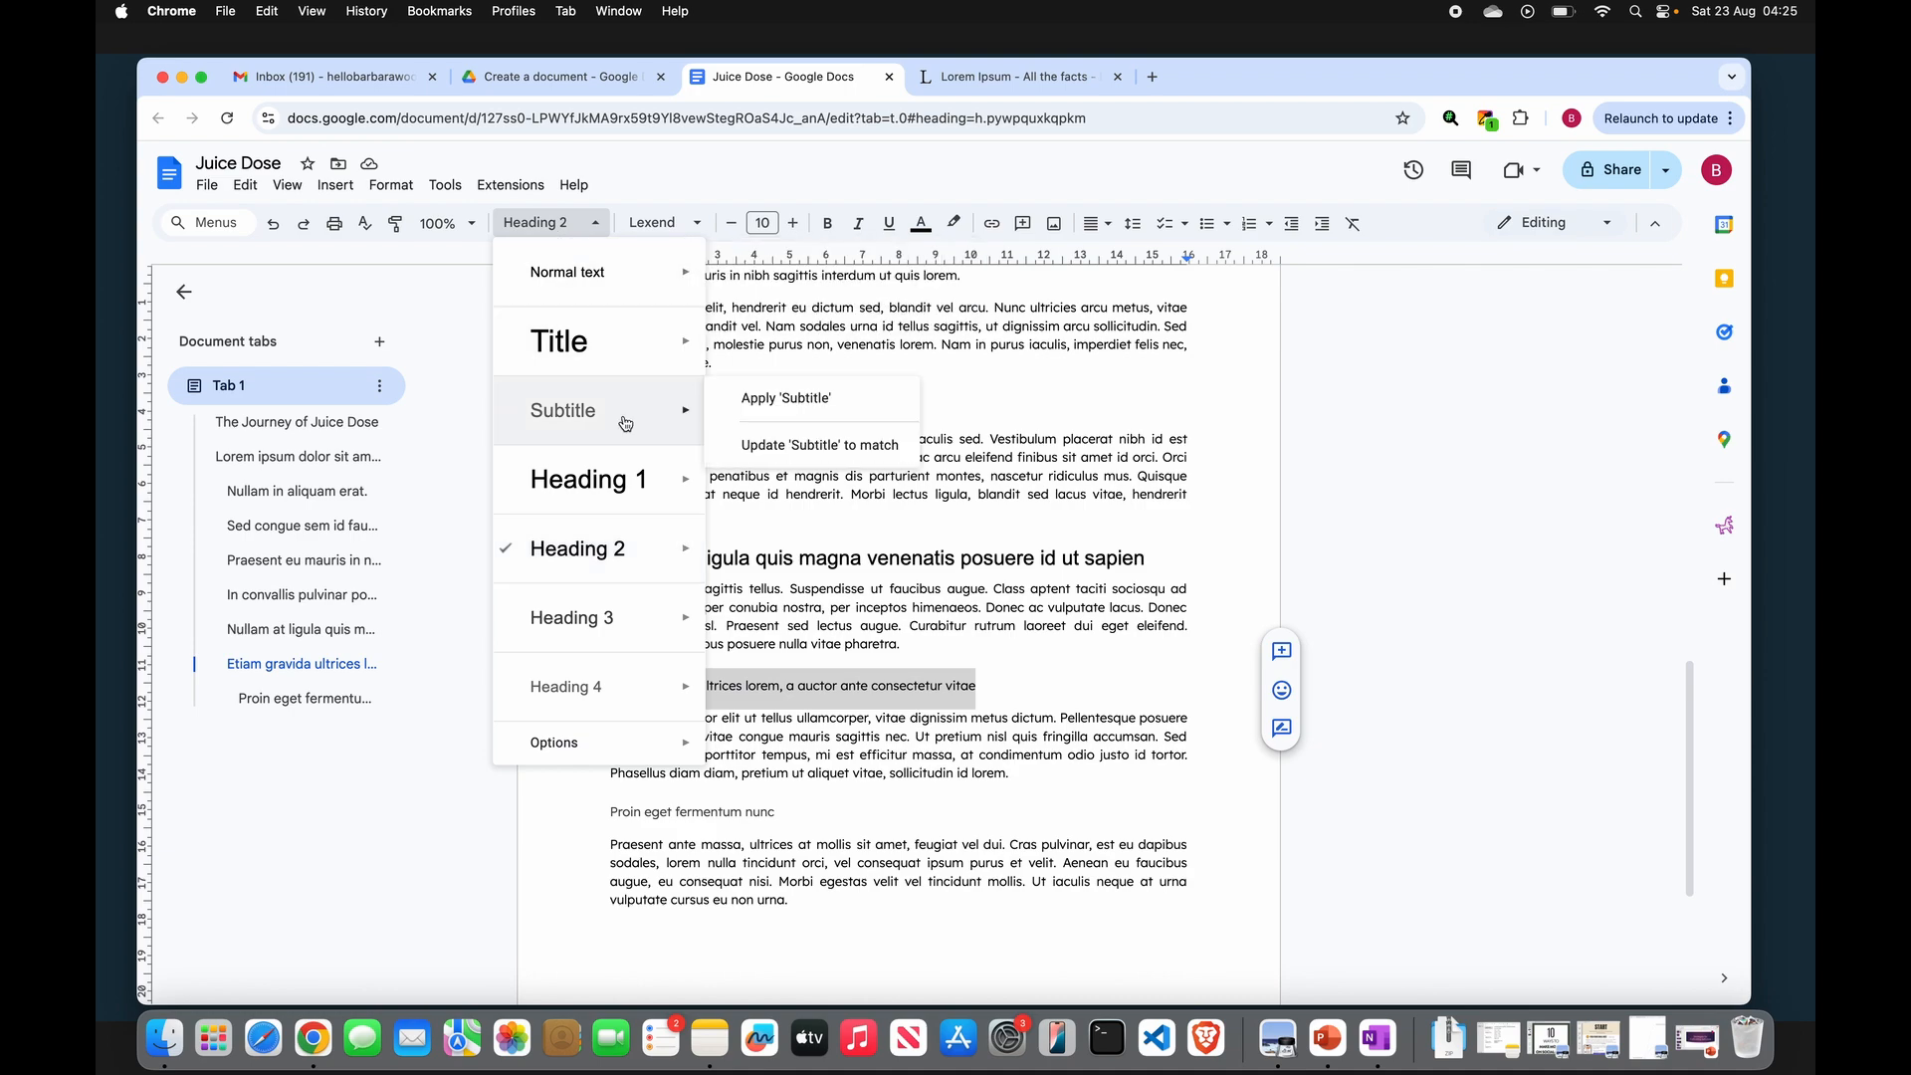
mouse_move(616, 560)
click(793, 536)
- Select the "Proin eget fermentum nunc" subheading near the end and review the top of the document
scroll(798, 635, down, 4)
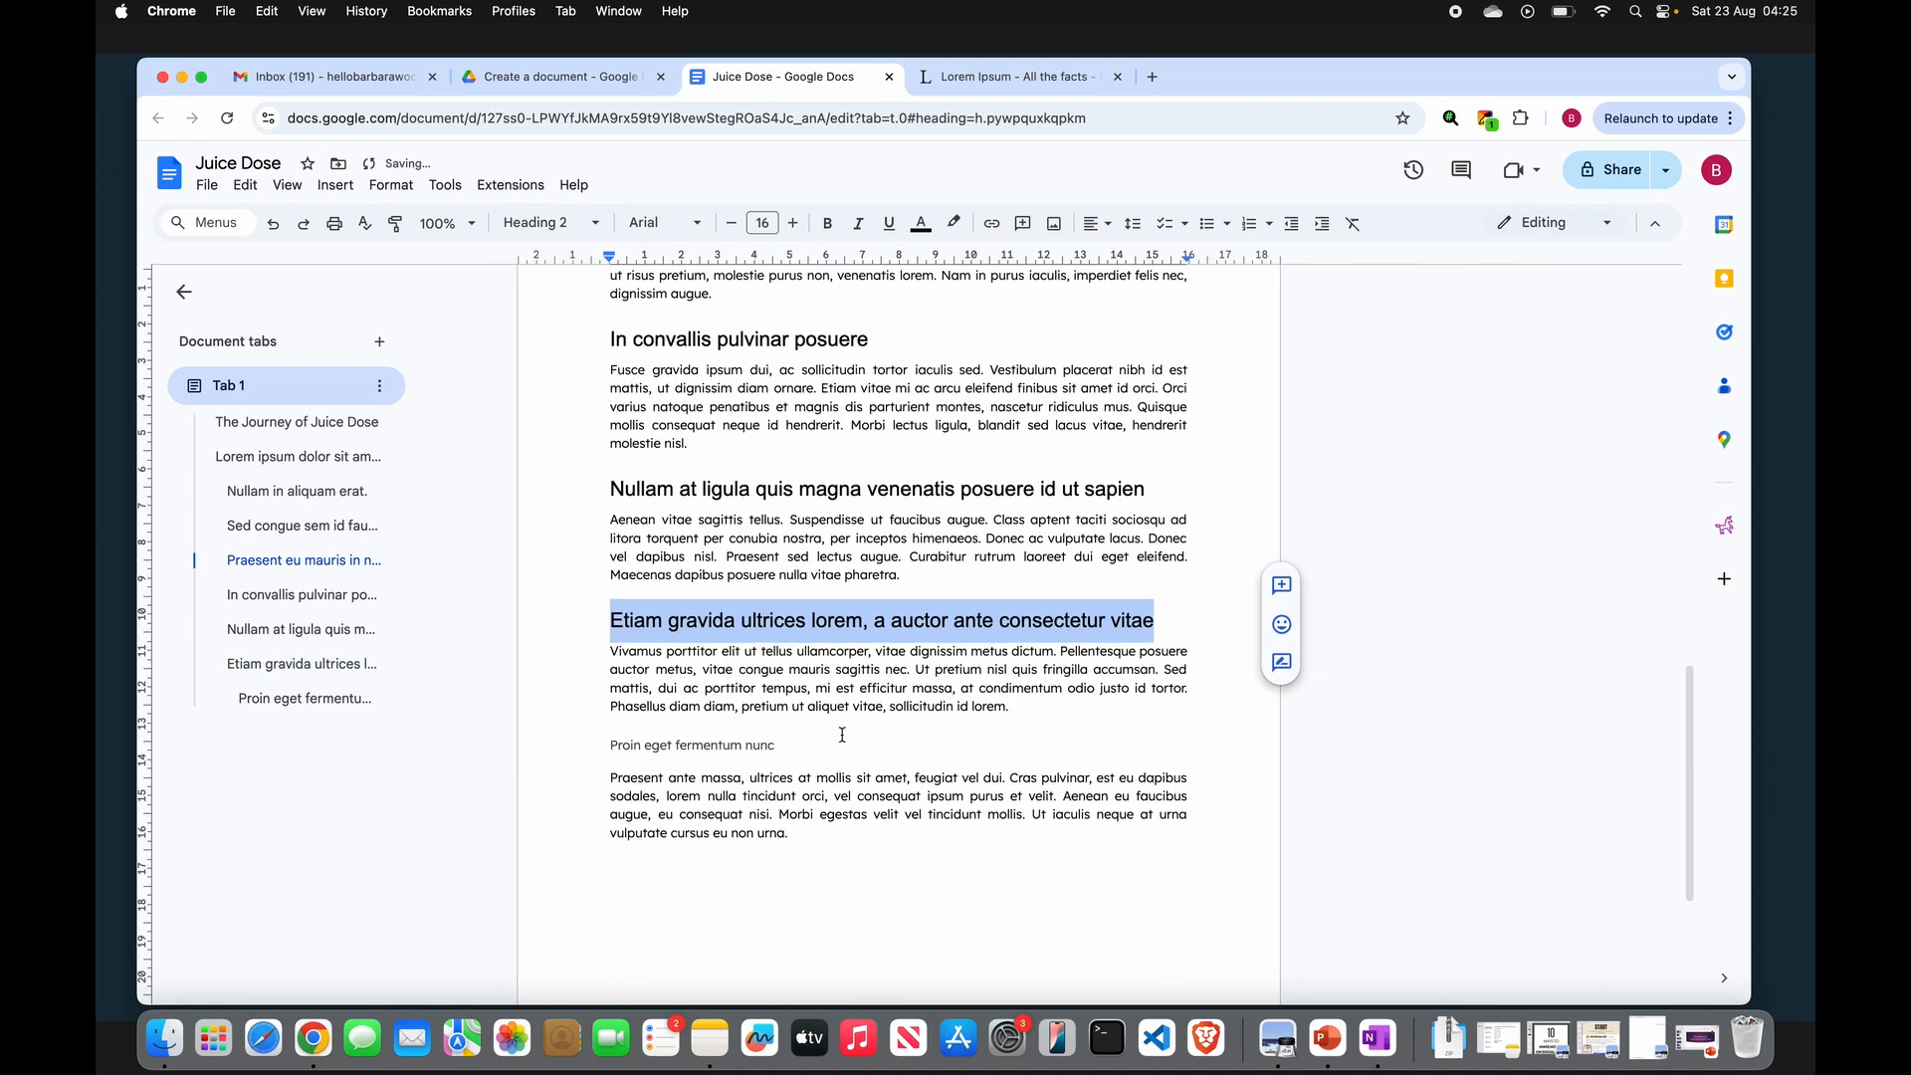
drag(781, 623, 603, 614)
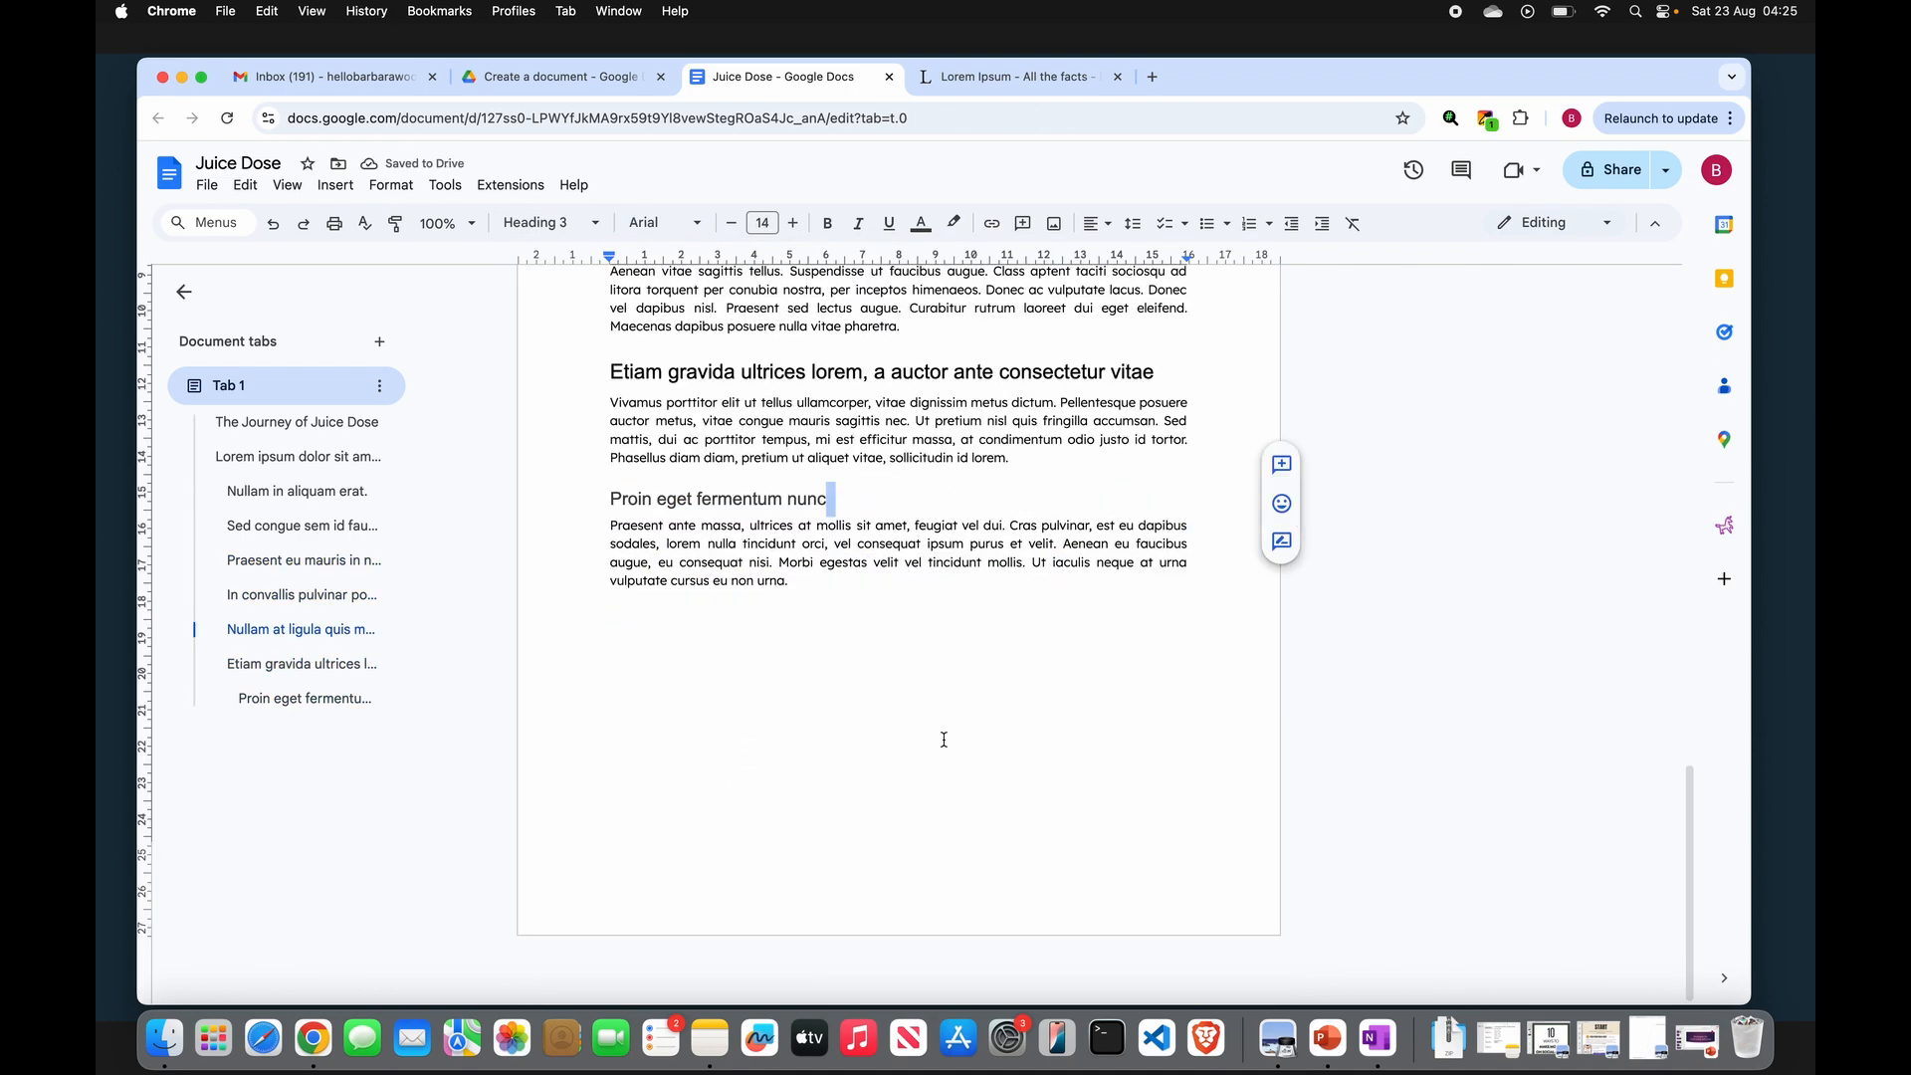
scroll(943, 740, up, 20)
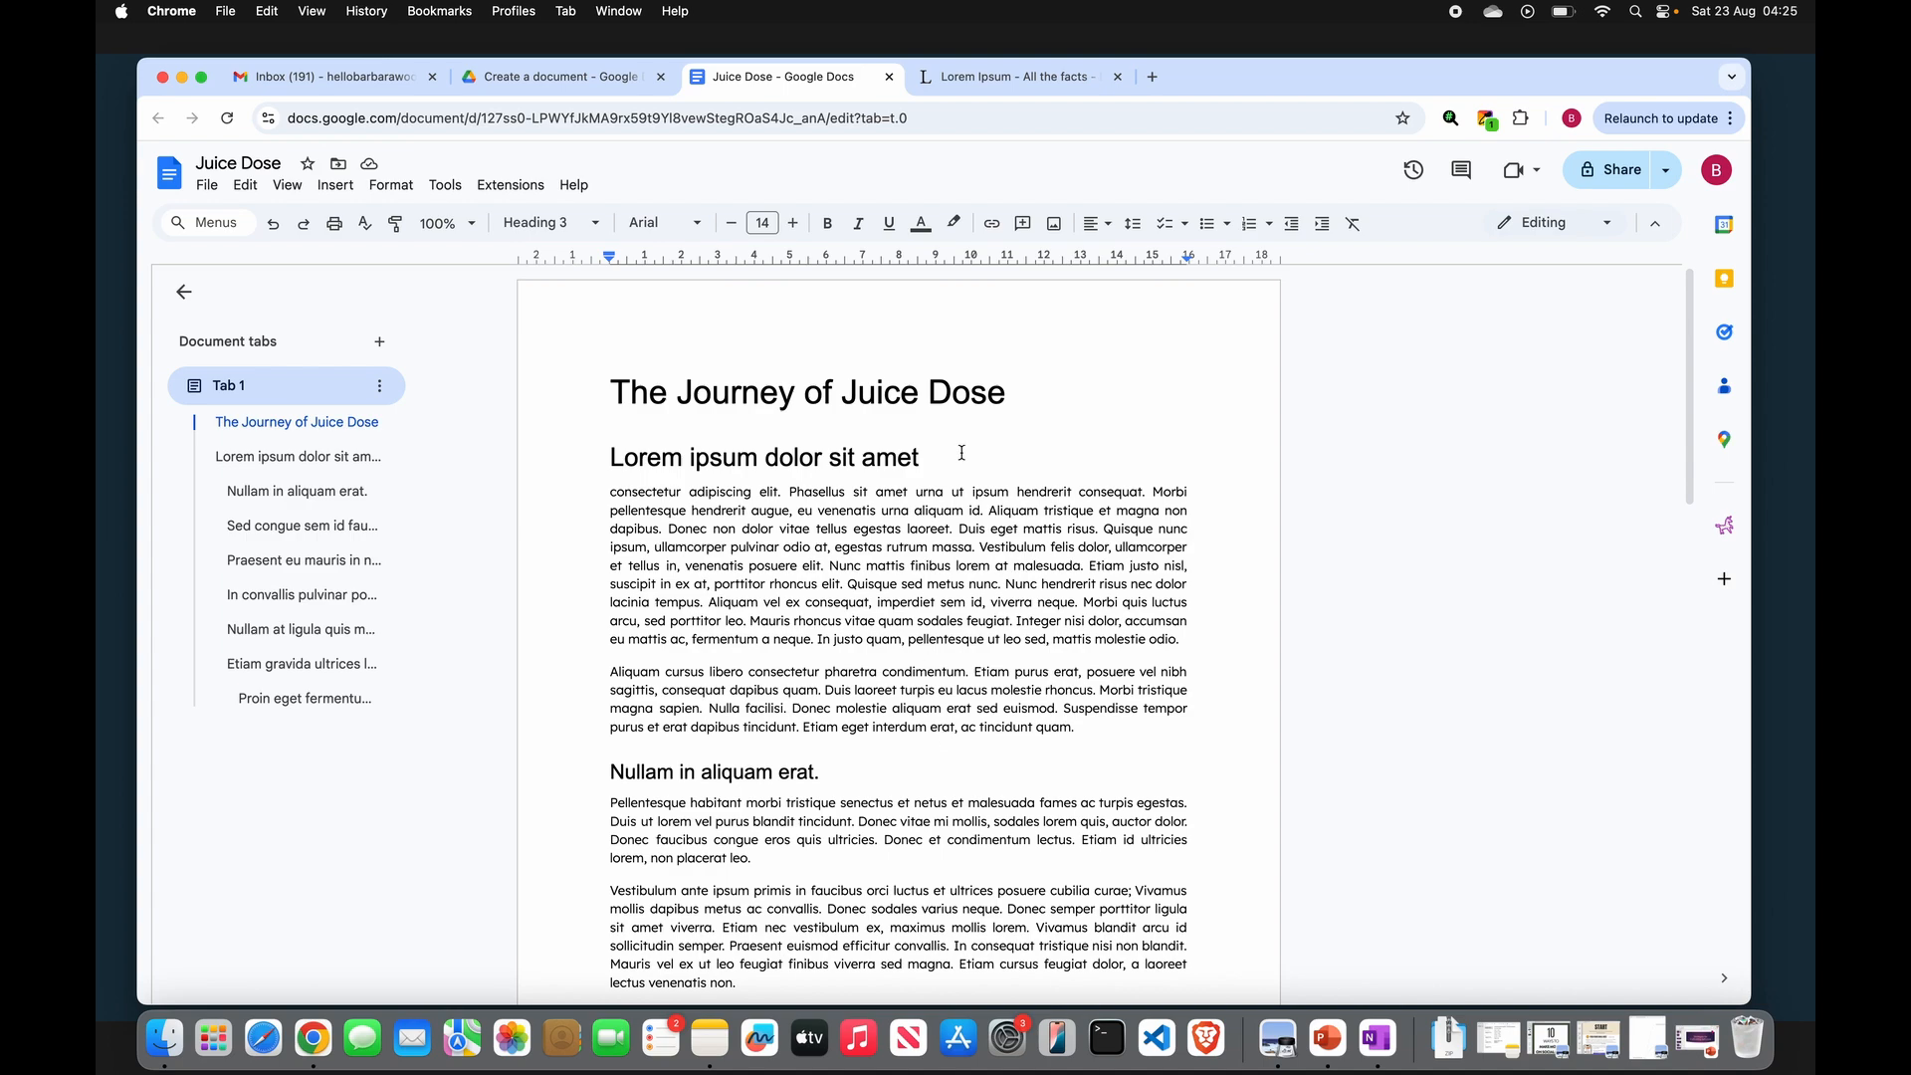
- Add an empty line directly below the title "The Journey of Juice Dose"
click(616, 390)
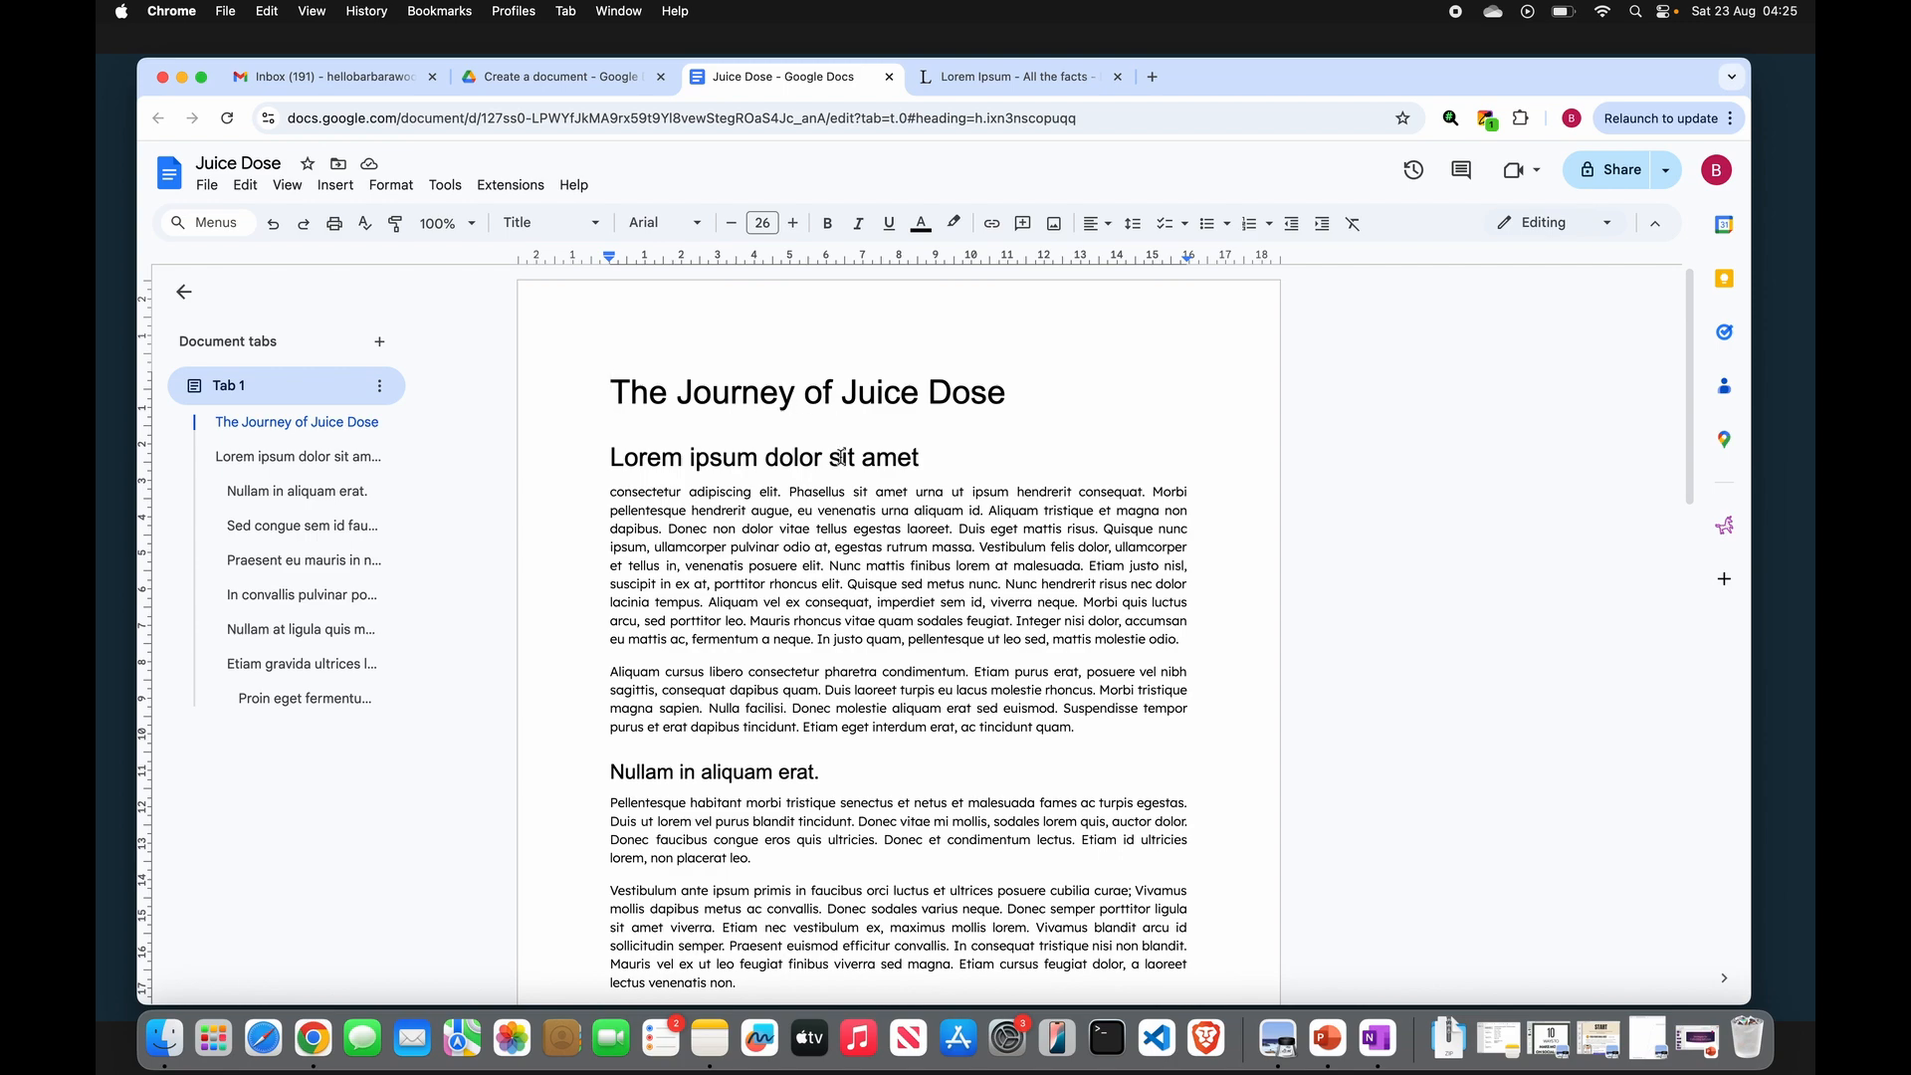
double_click(1015, 413)
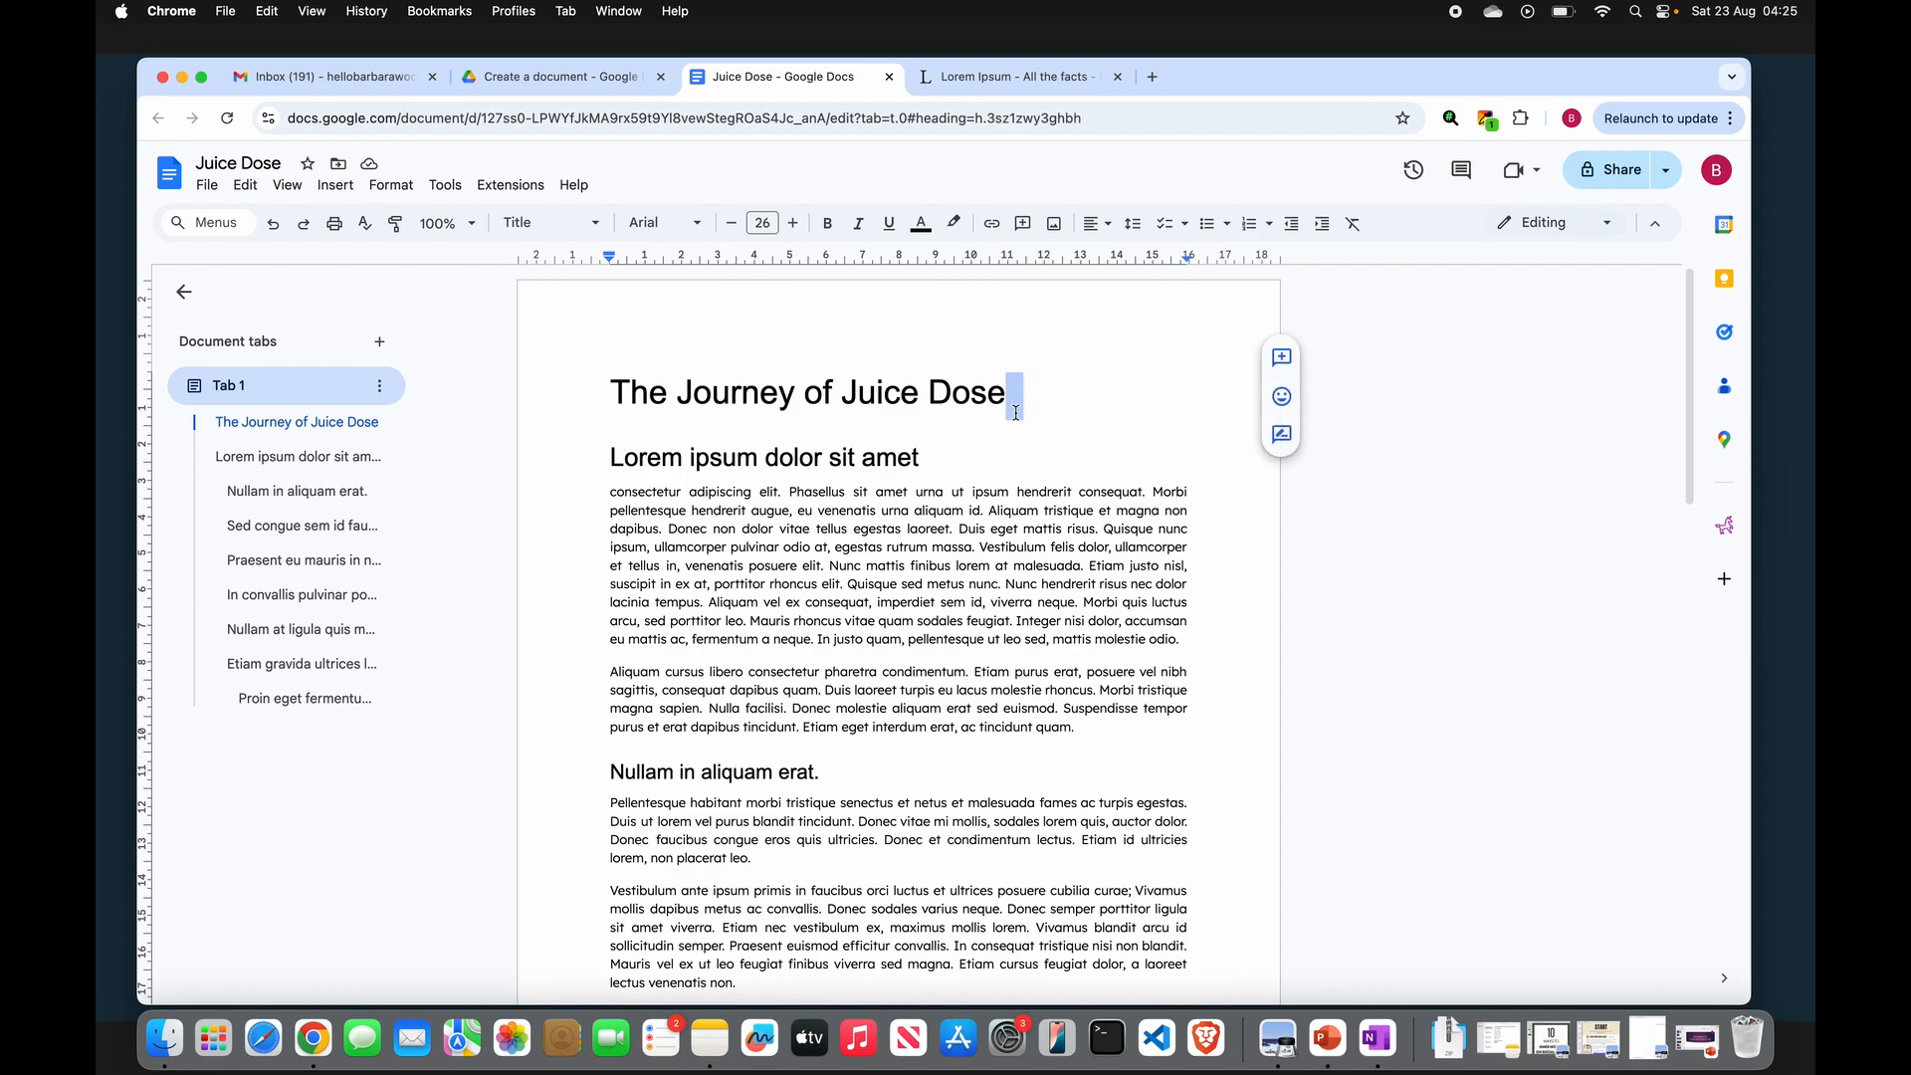
key(Return)
click(335, 185)
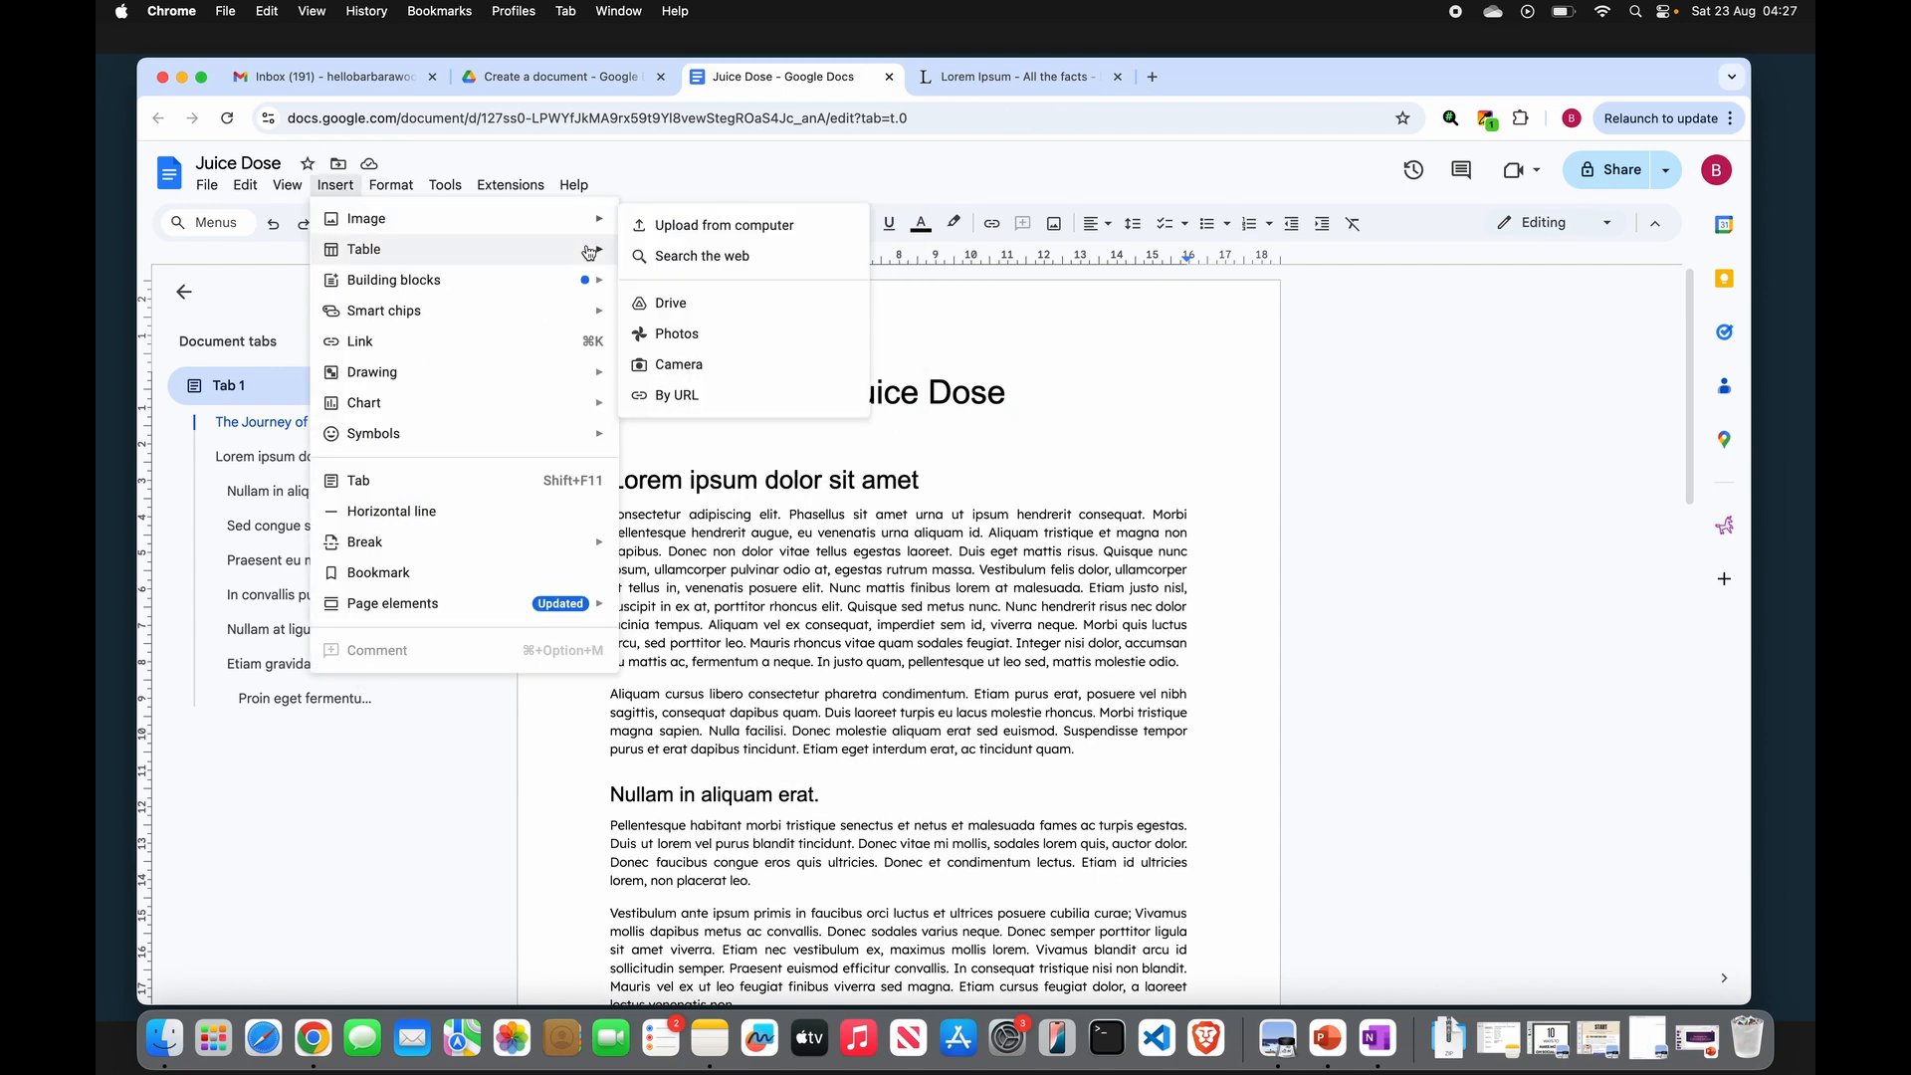
mouse_move(597, 244)
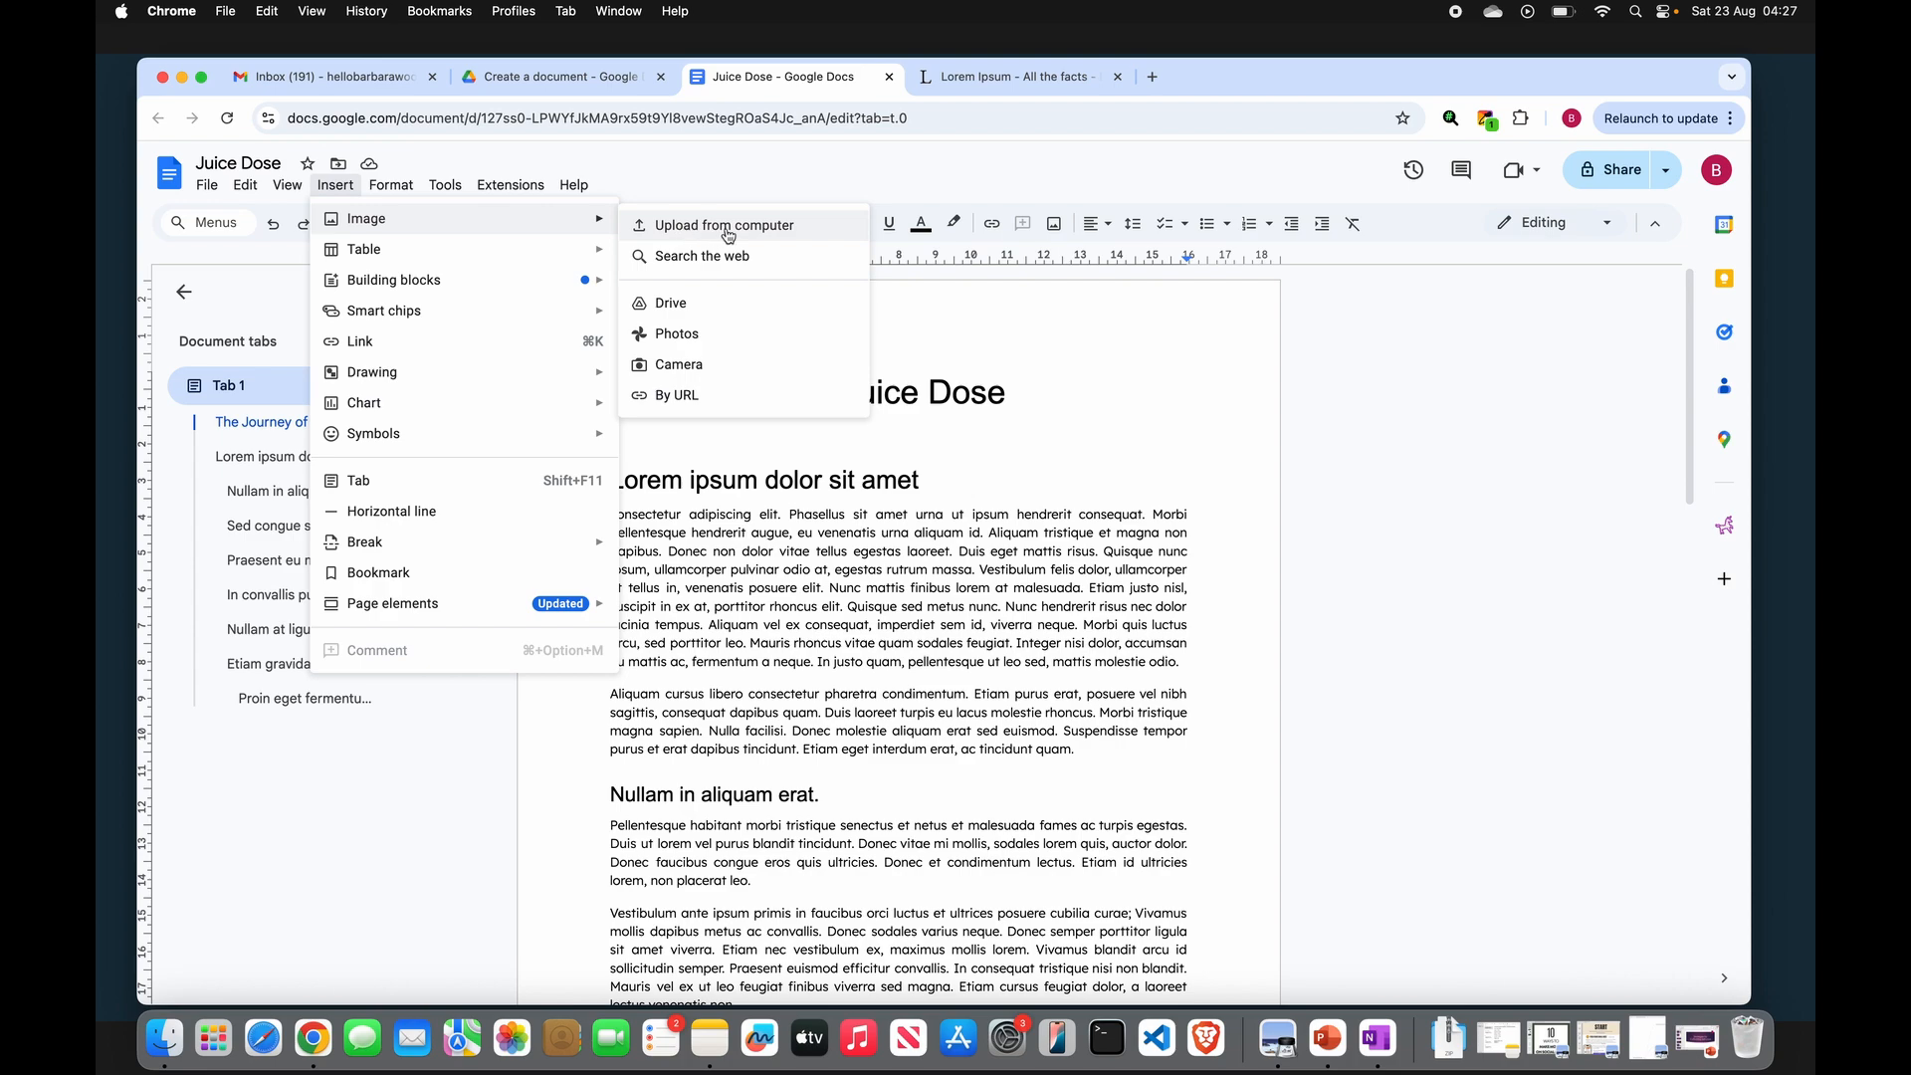
click(719, 261)
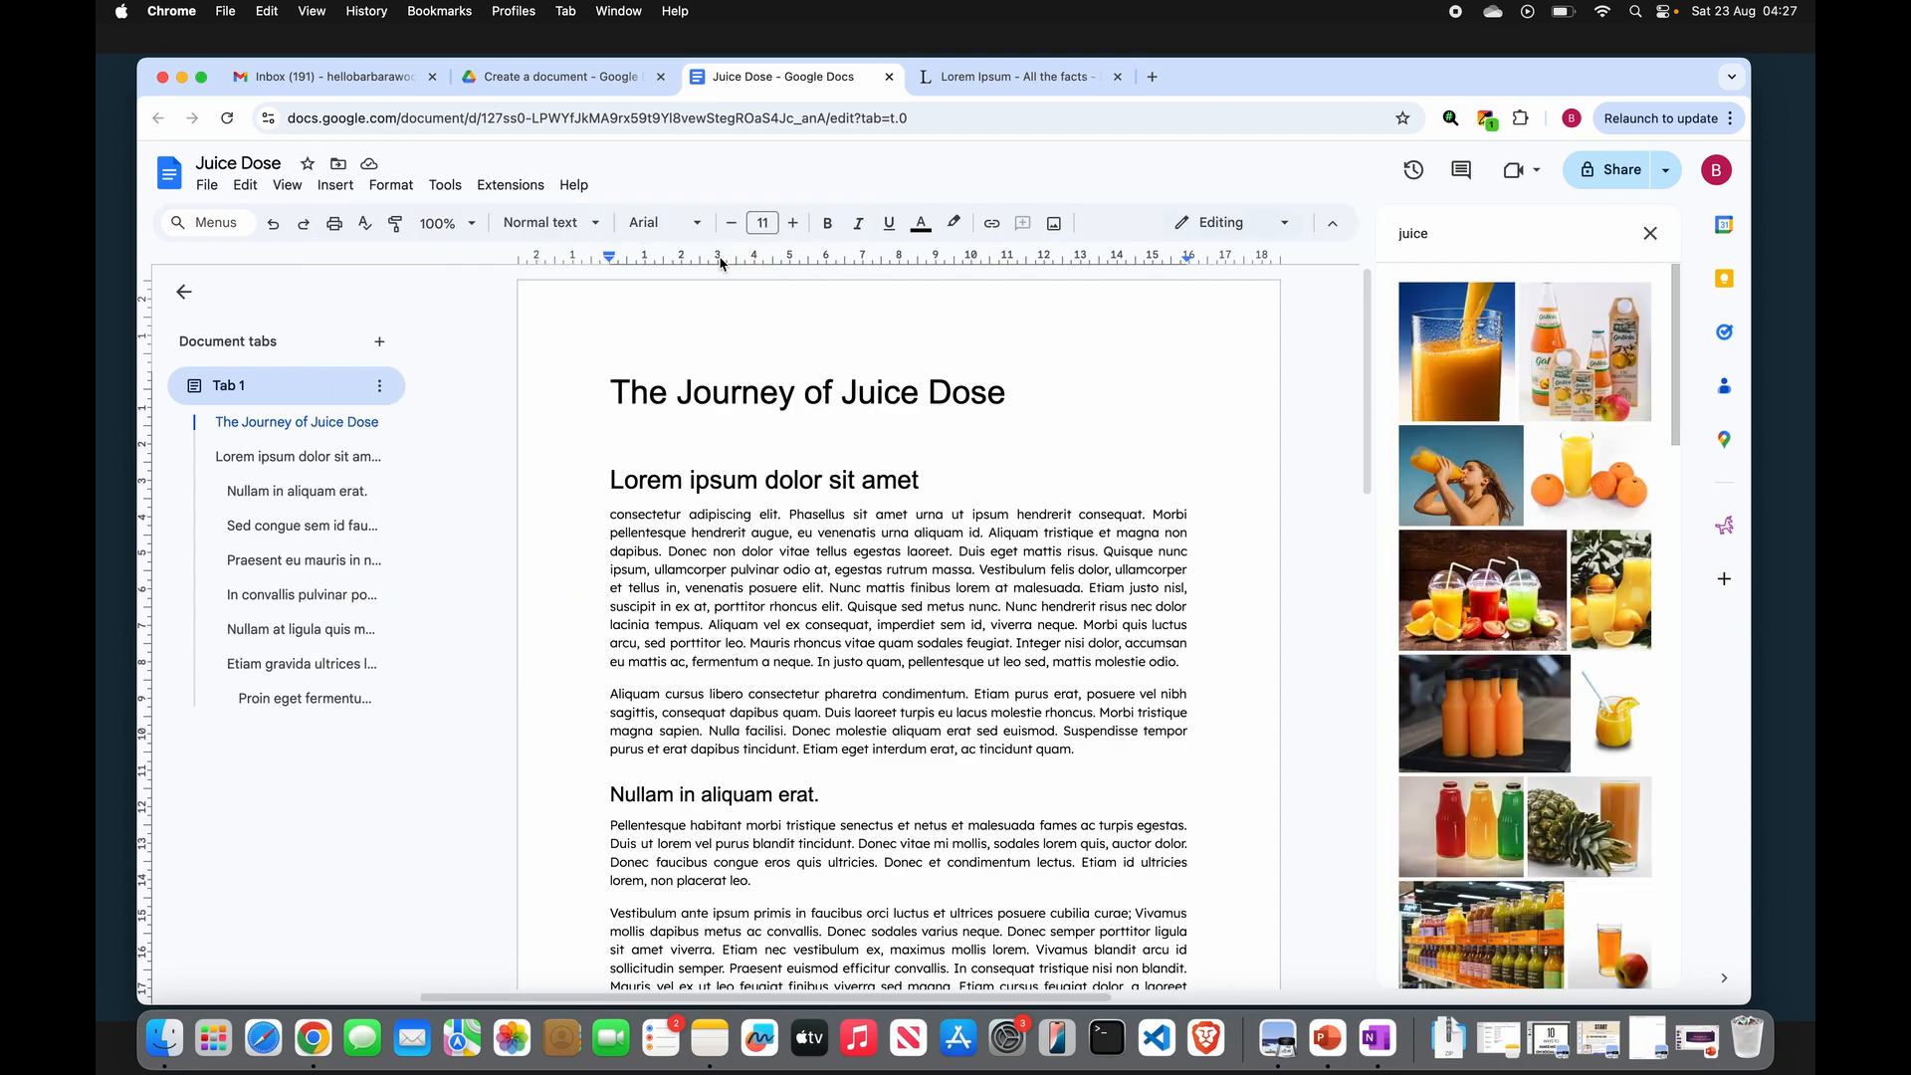
double_click(1442, 233)
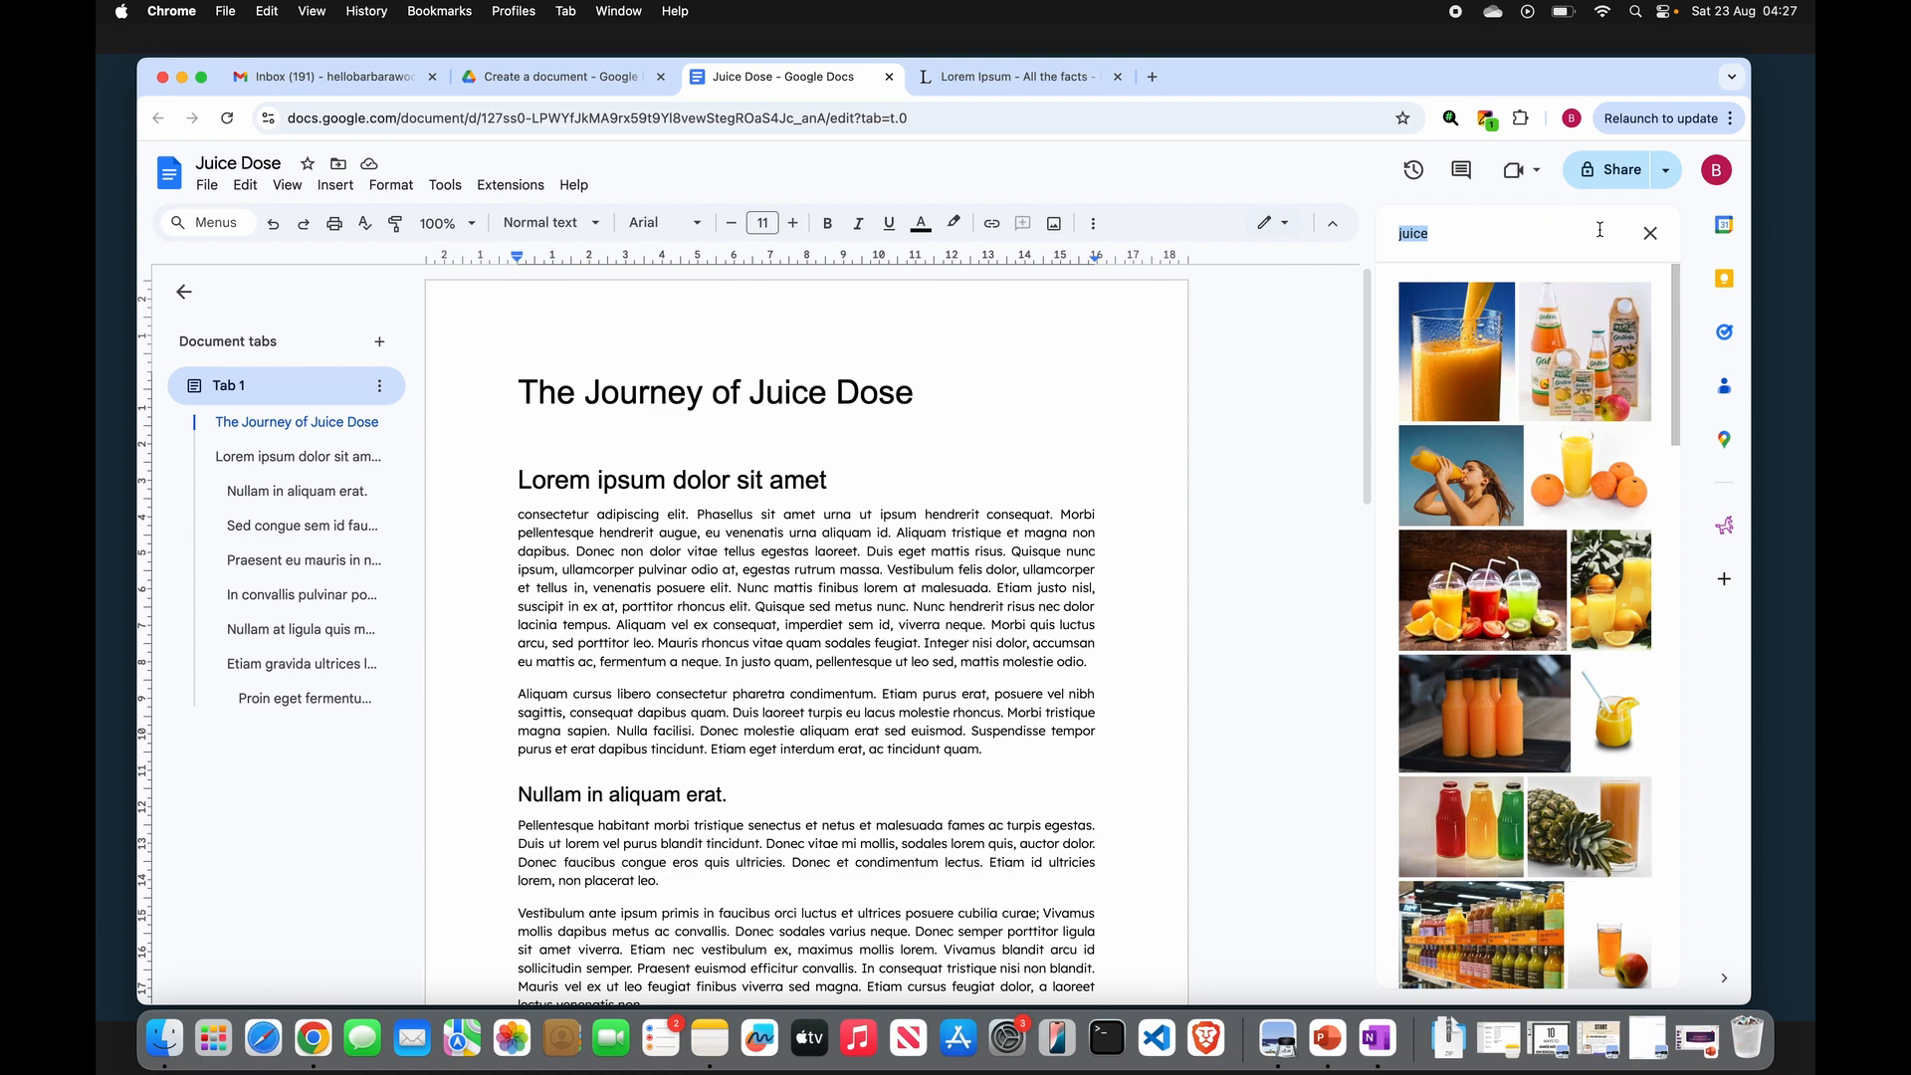
click(1649, 233)
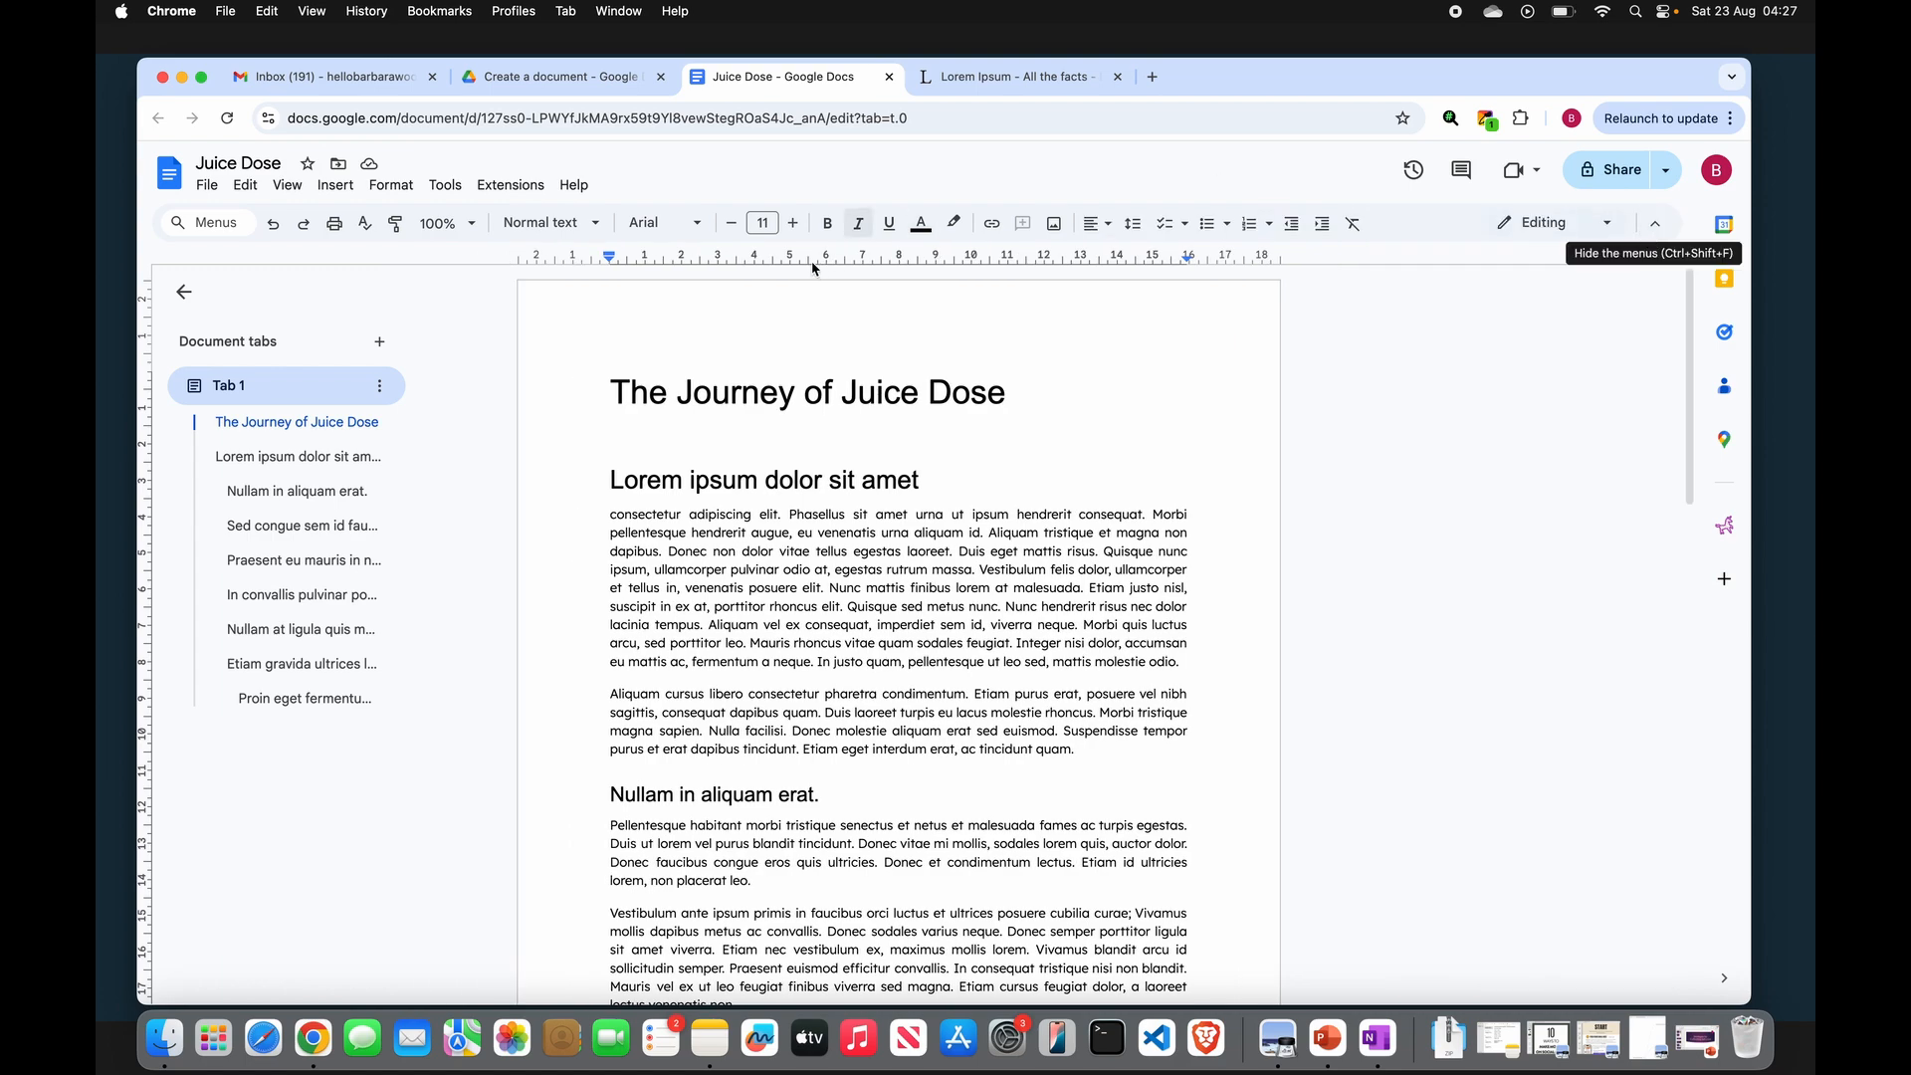
- Search the web for "juice bar" images and insert the photo of colourful juice jars with fruit below the title
click(335, 185)
mouse_move(580, 227)
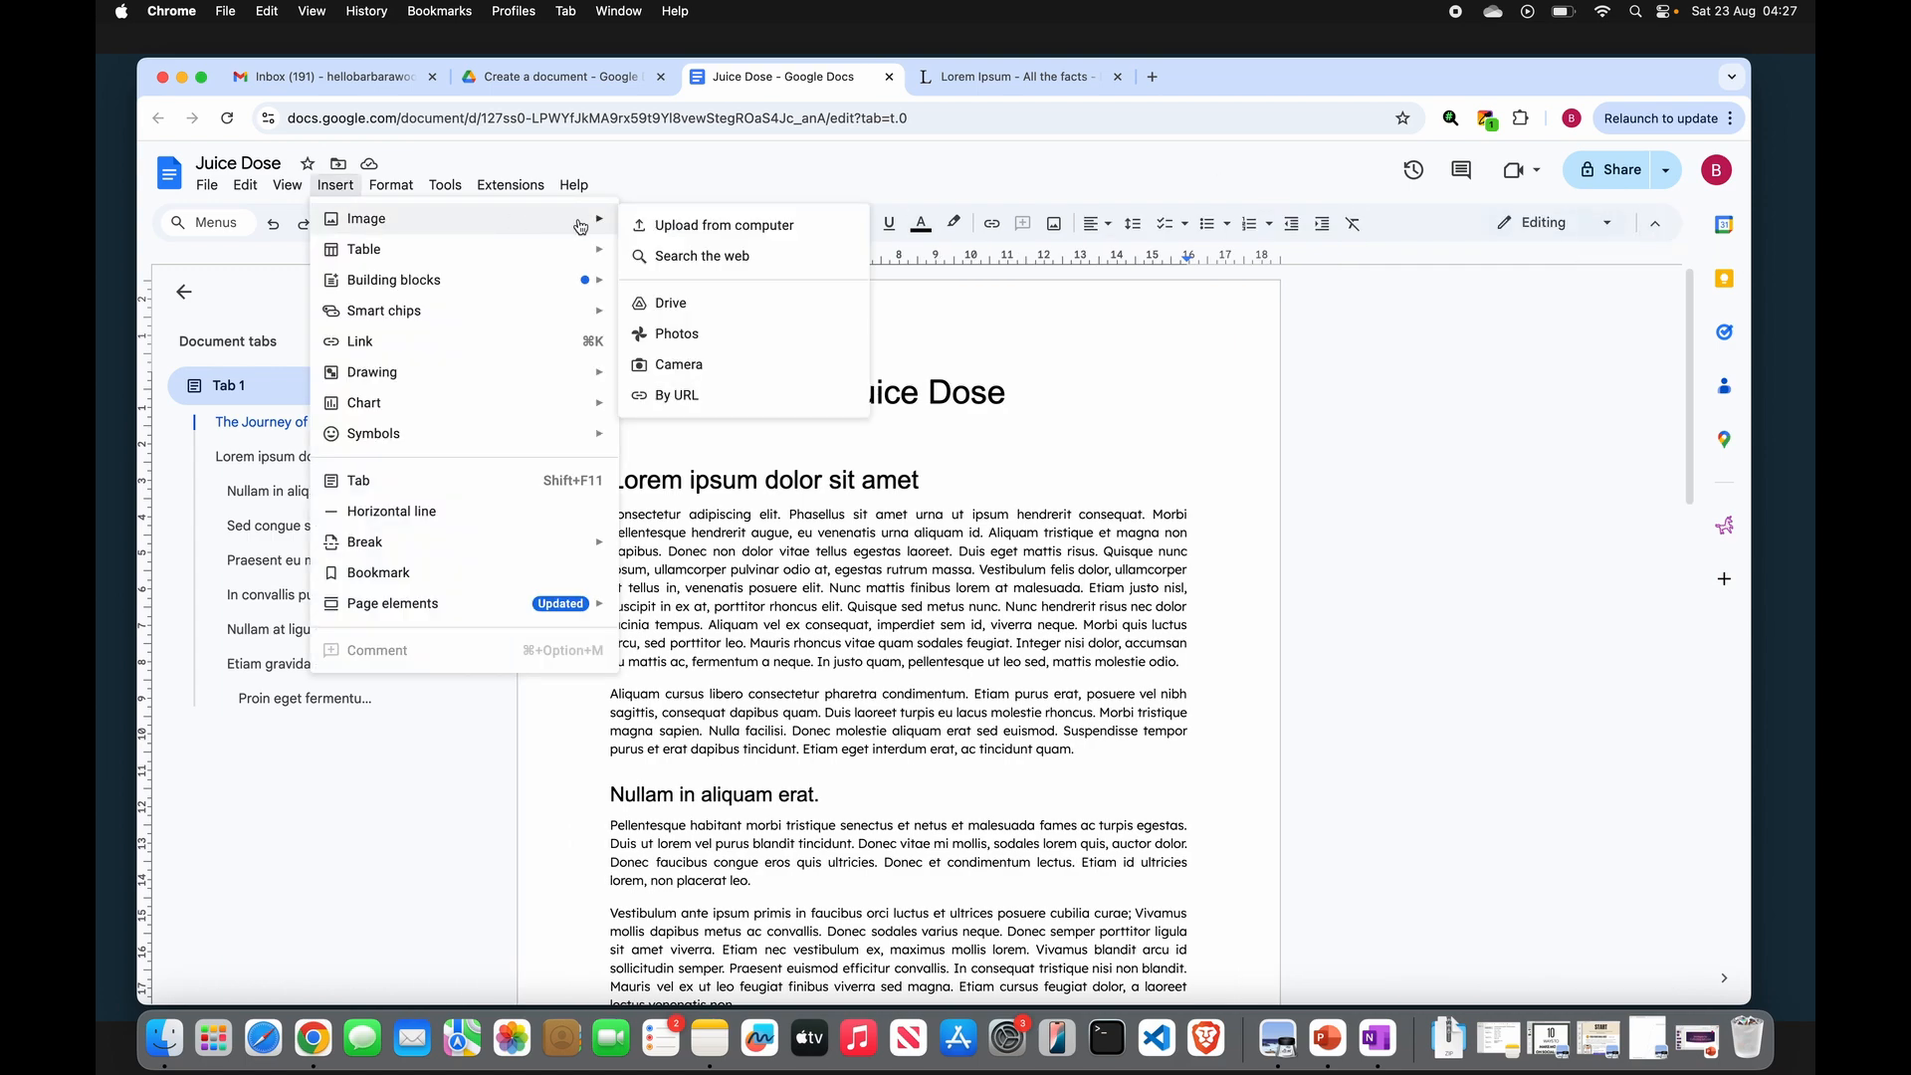
click(730, 257)
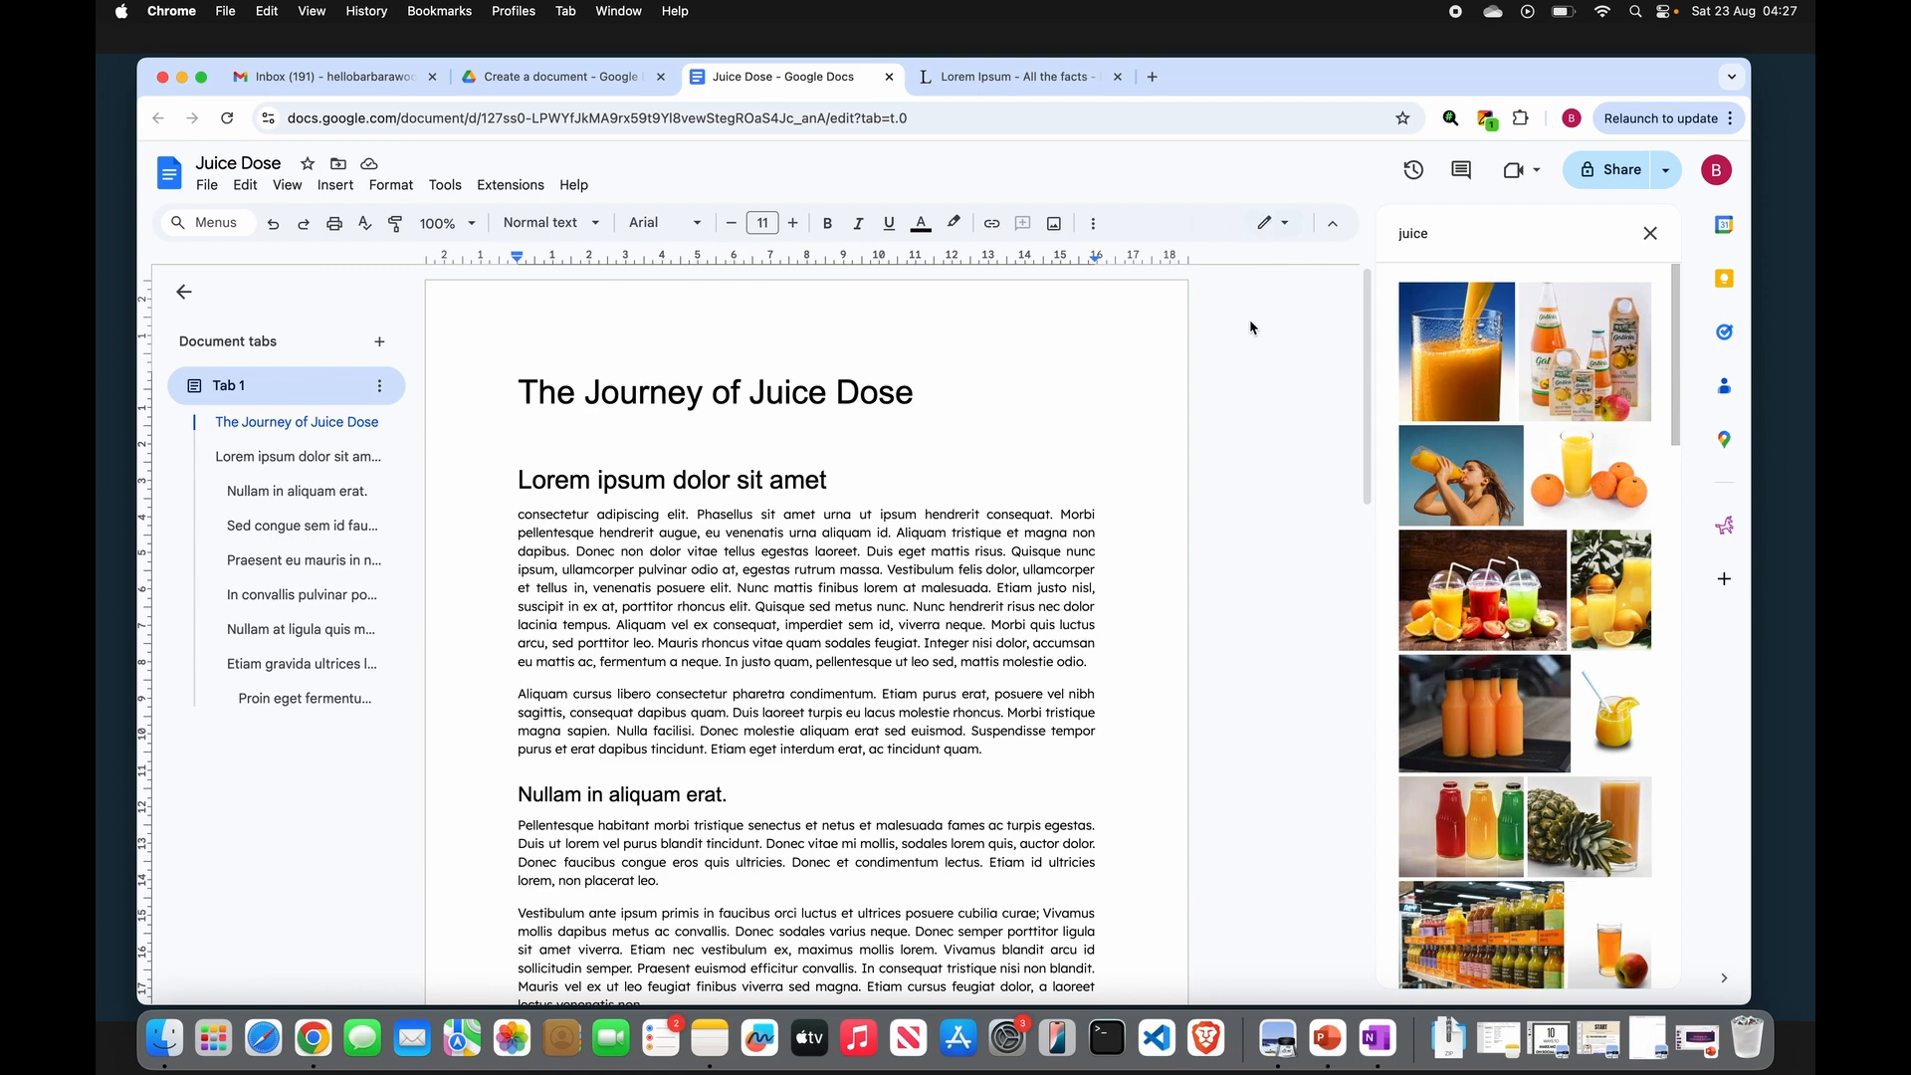
drag(1441, 235, 1396, 237)
text(juice bar)
key(Return)
scroll(1565, 620, down, 5)
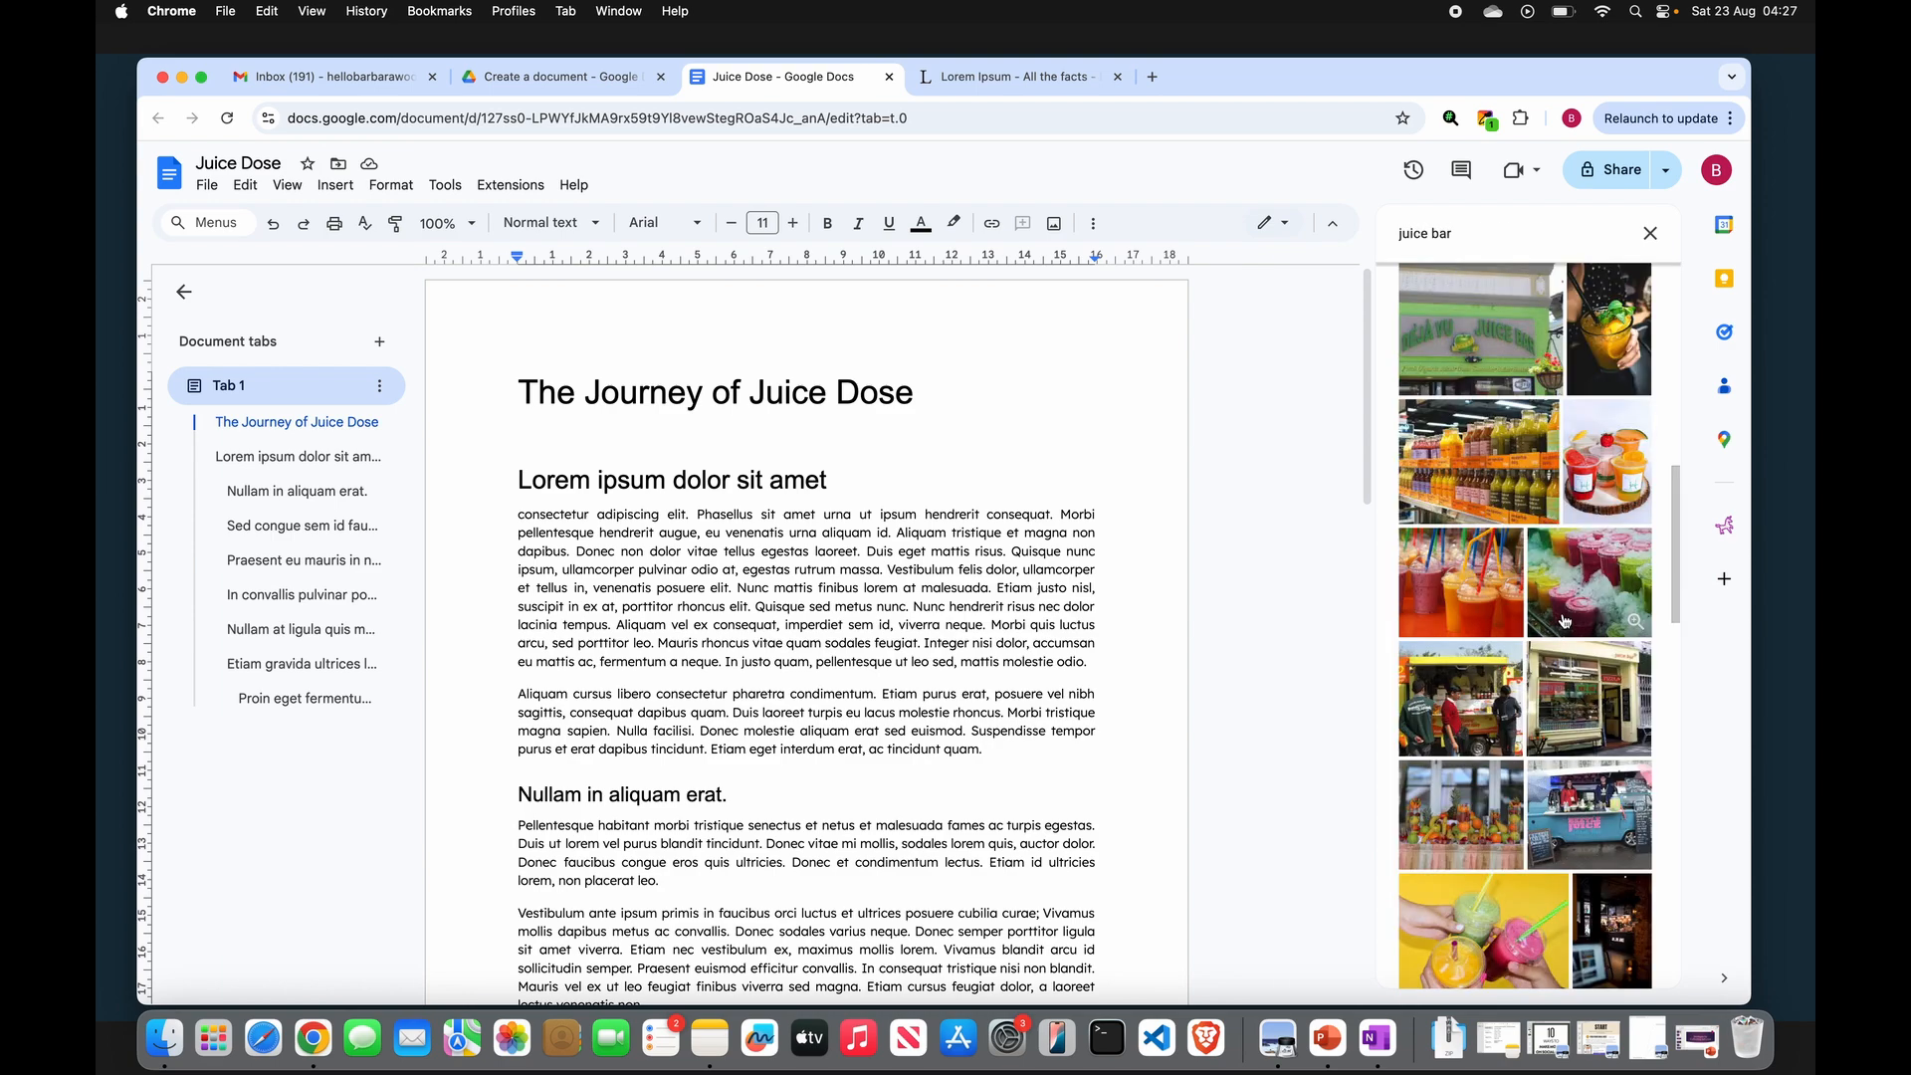
scroll(1565, 620, down, 10)
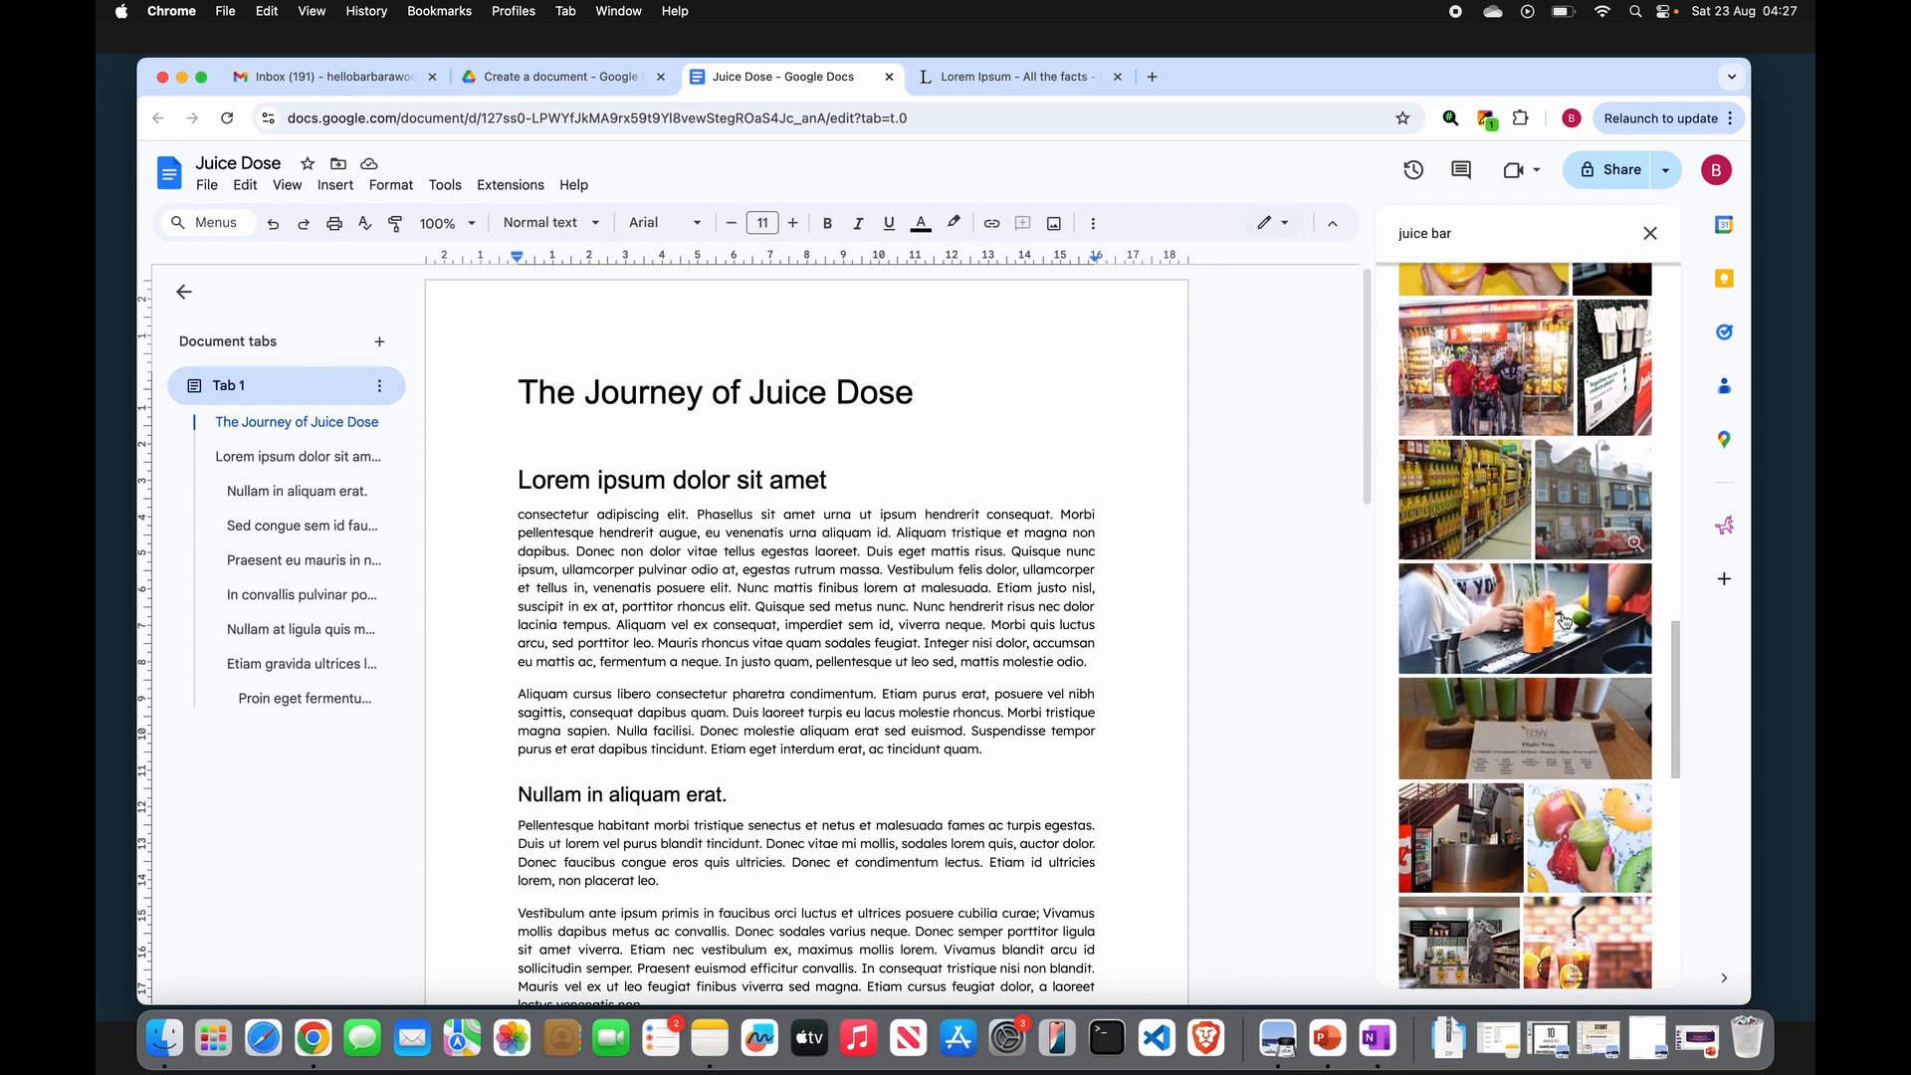
scroll(1565, 620, down, 10)
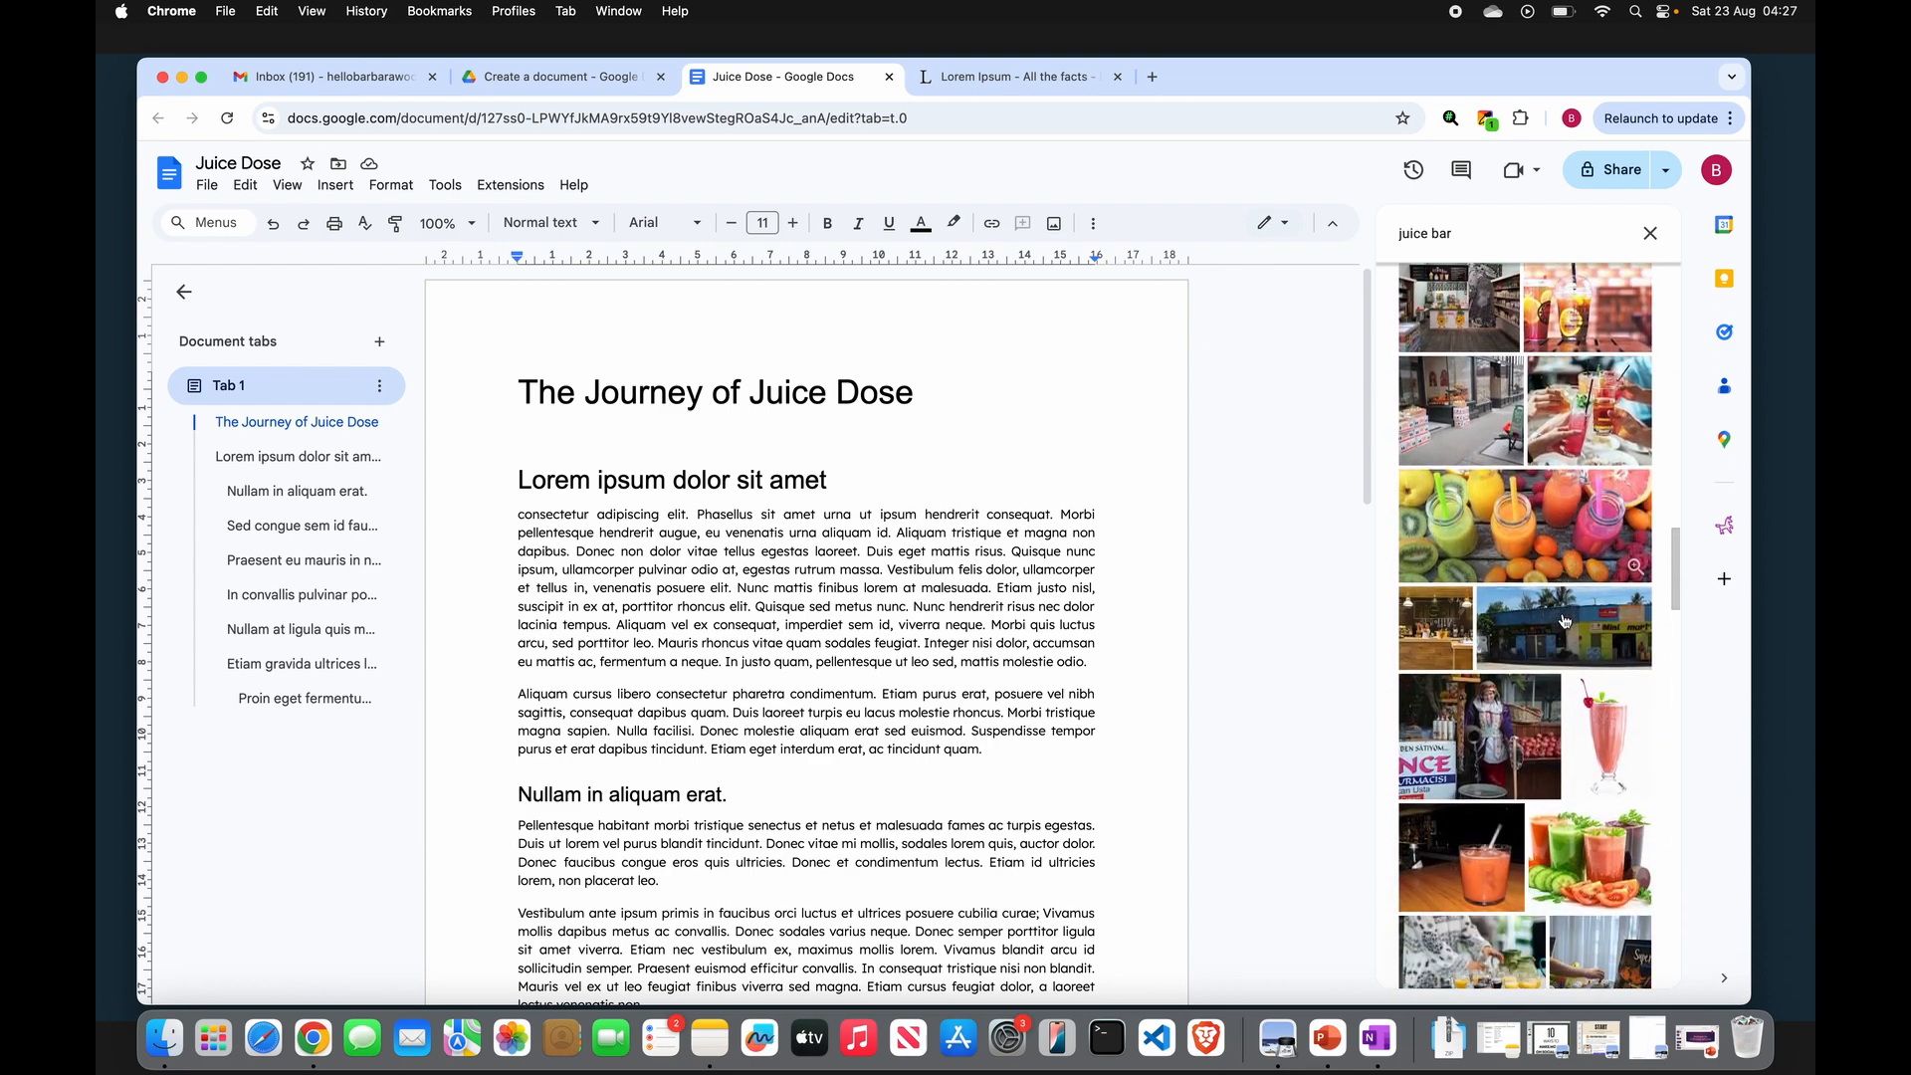
click(1515, 518)
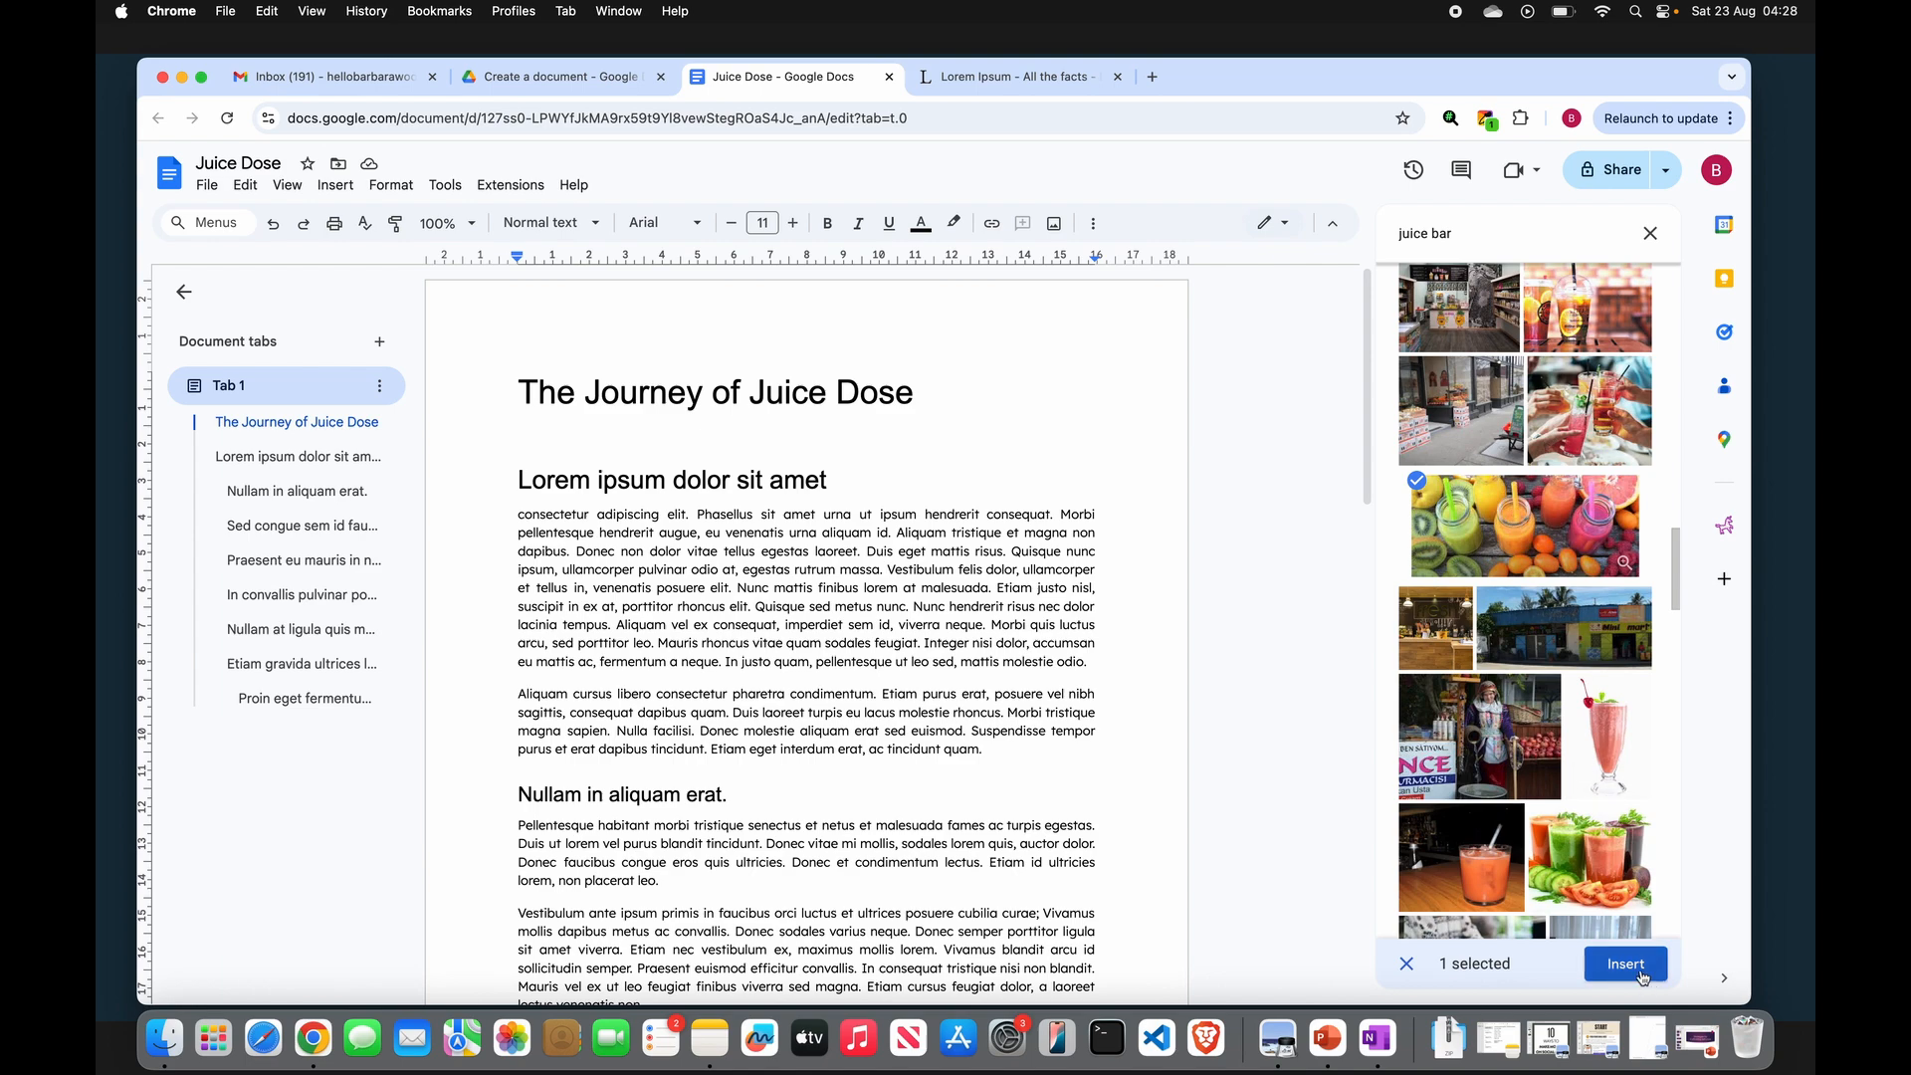
click(1635, 965)
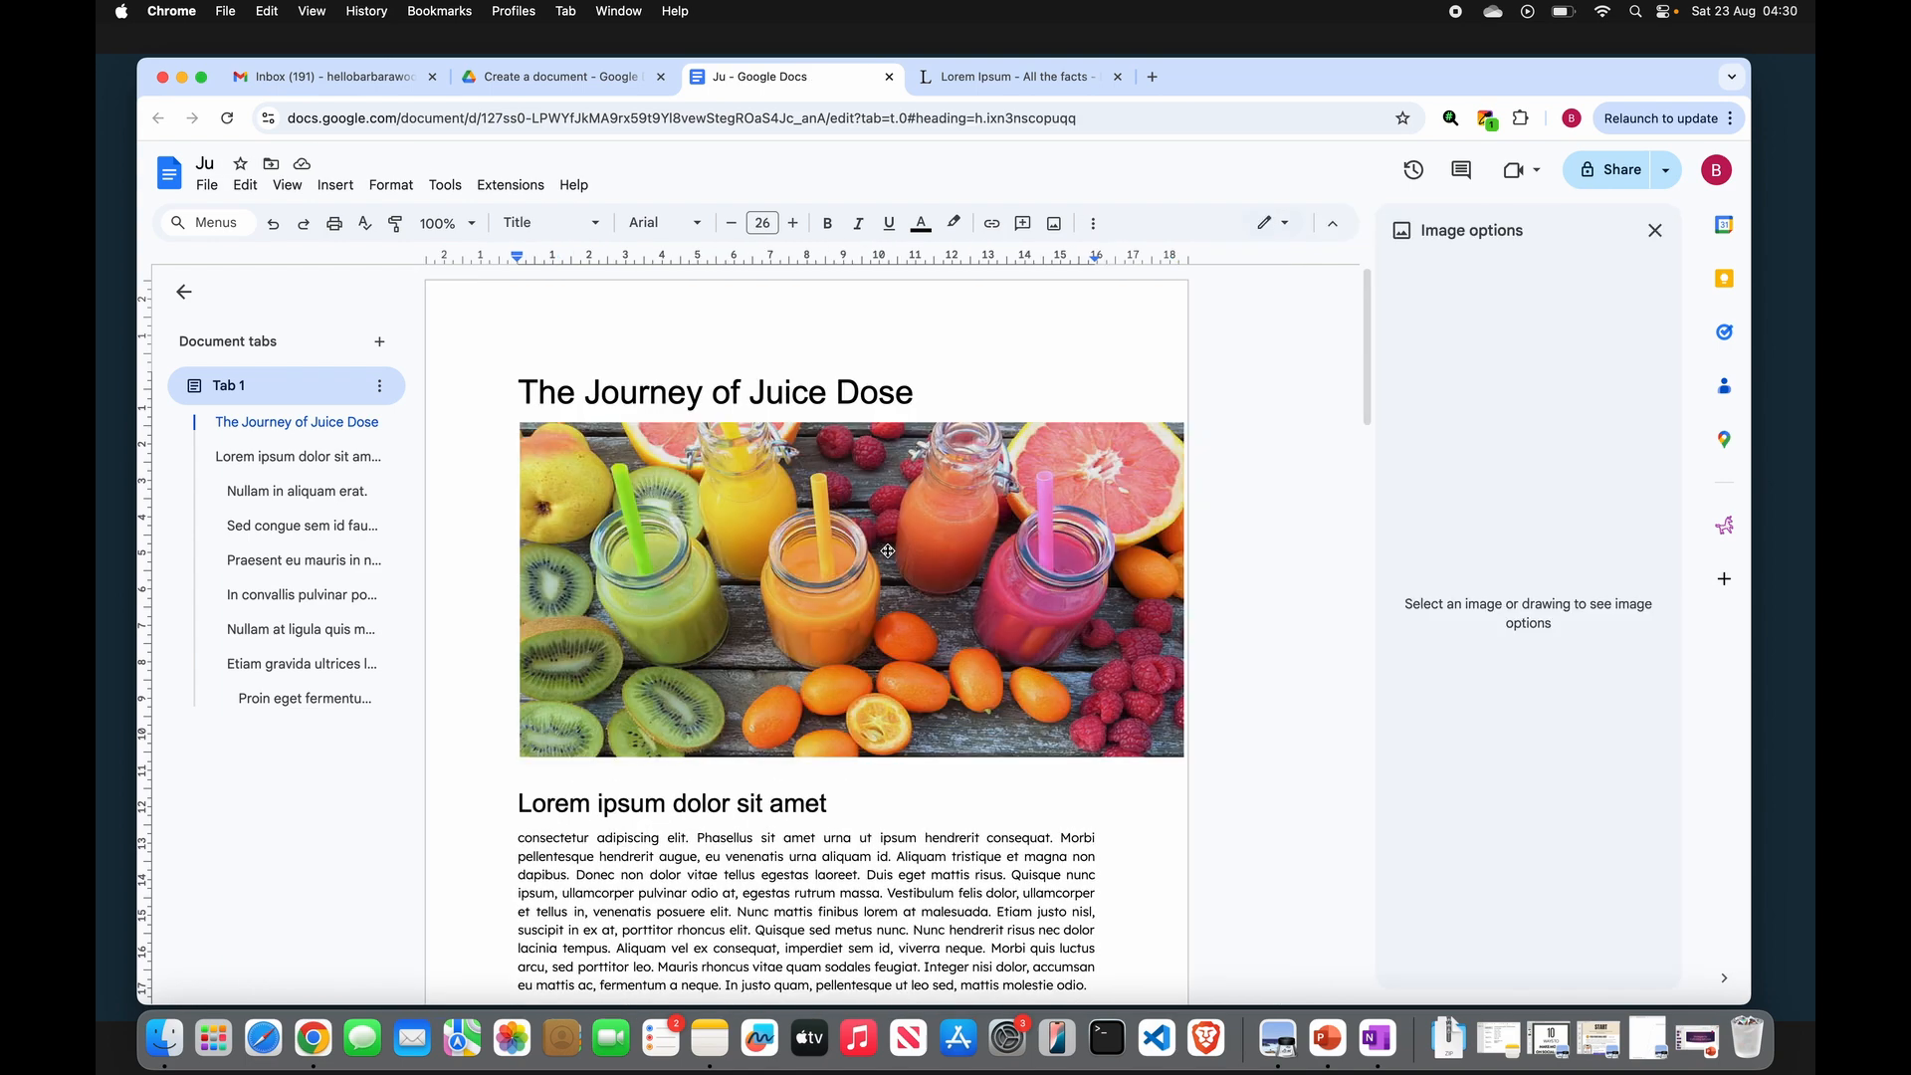
- Crop a strip off the right side of the juice photo below the title
click(887, 550)
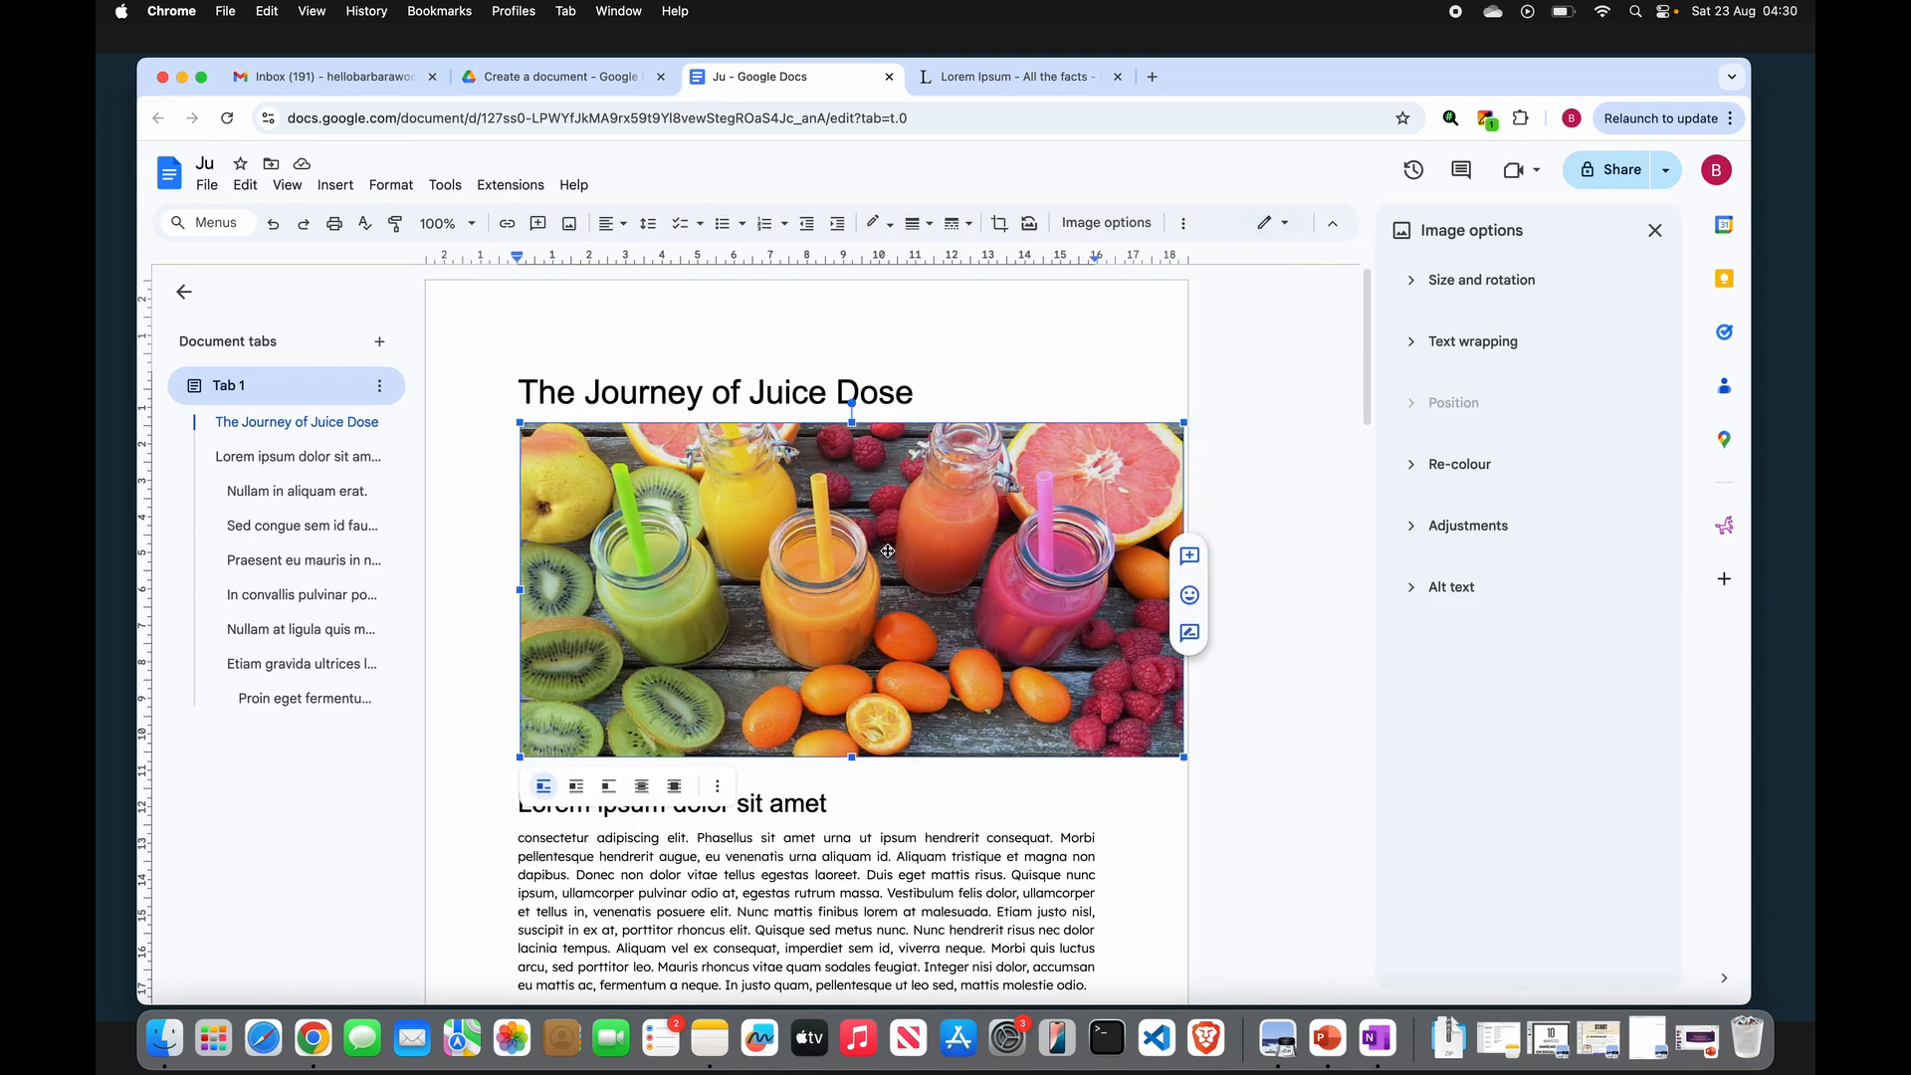
click(1000, 225)
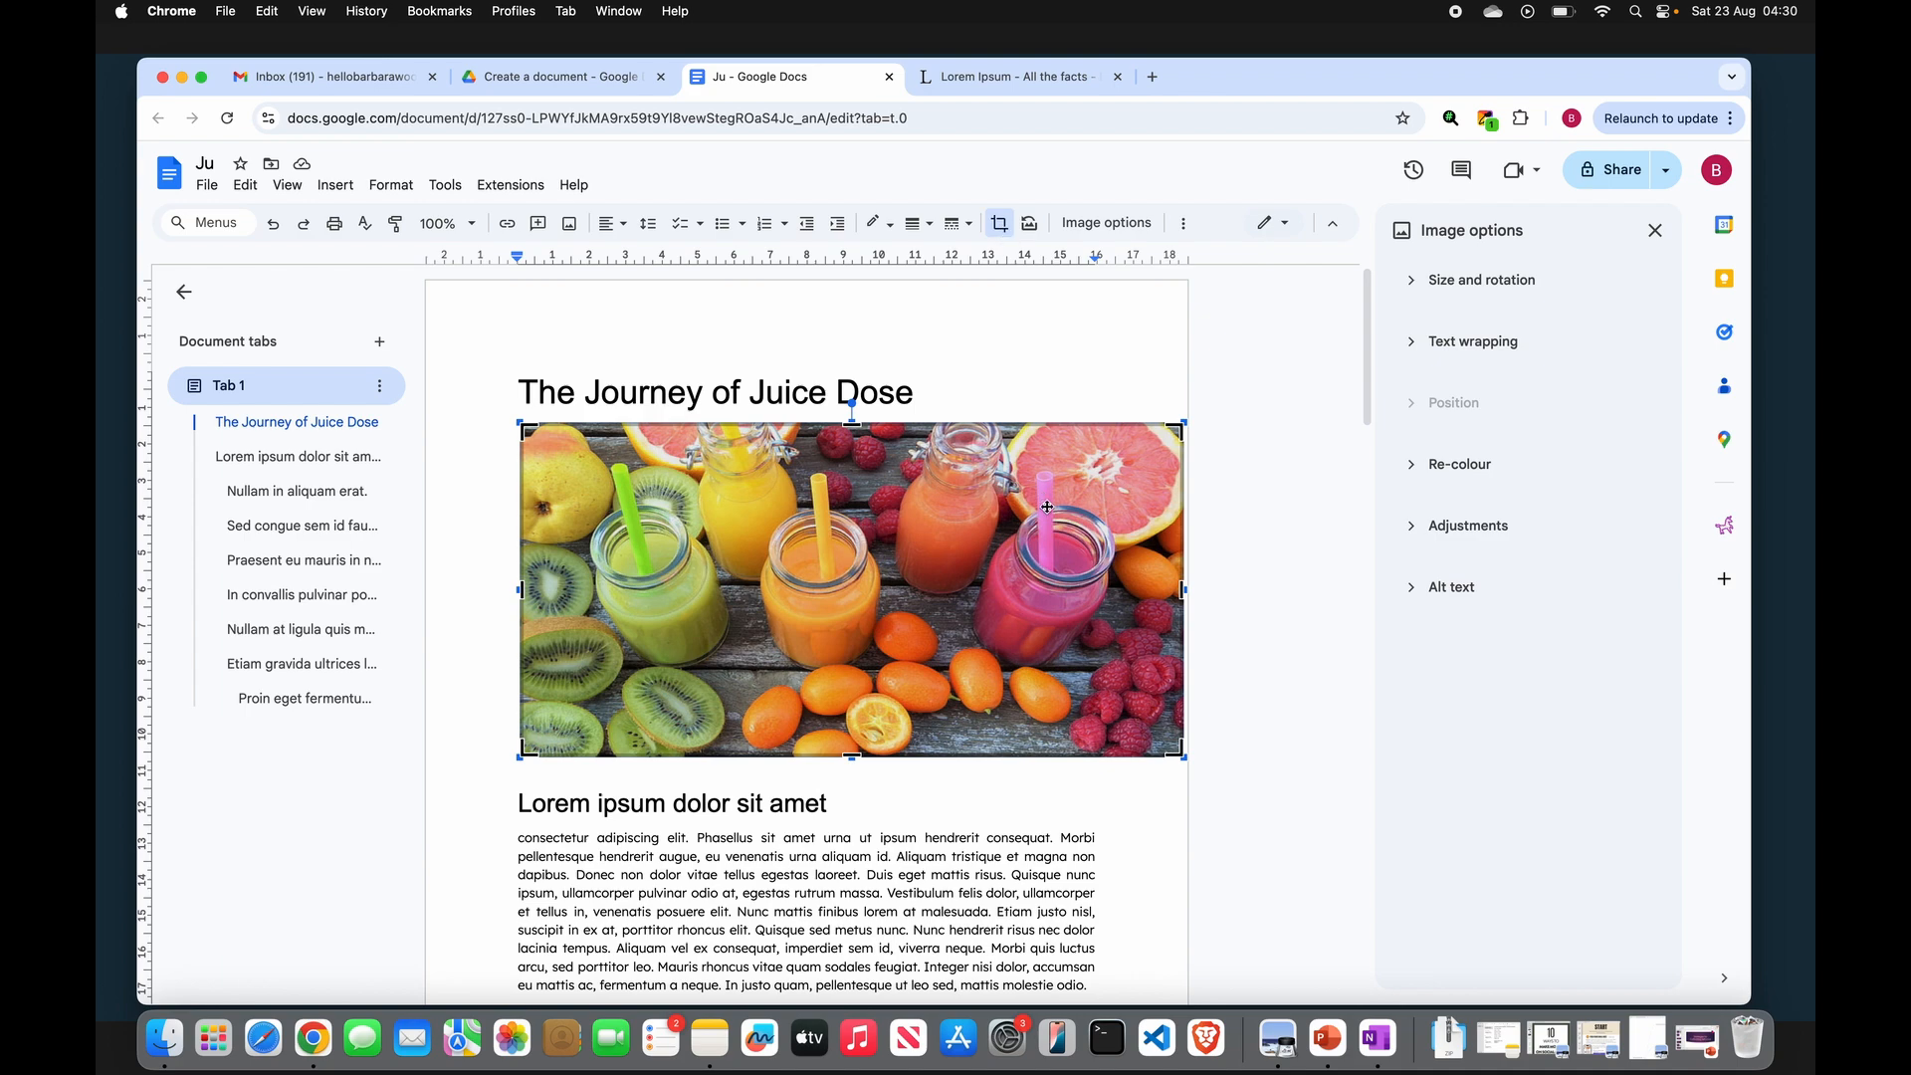
drag(1181, 589, 1111, 582)
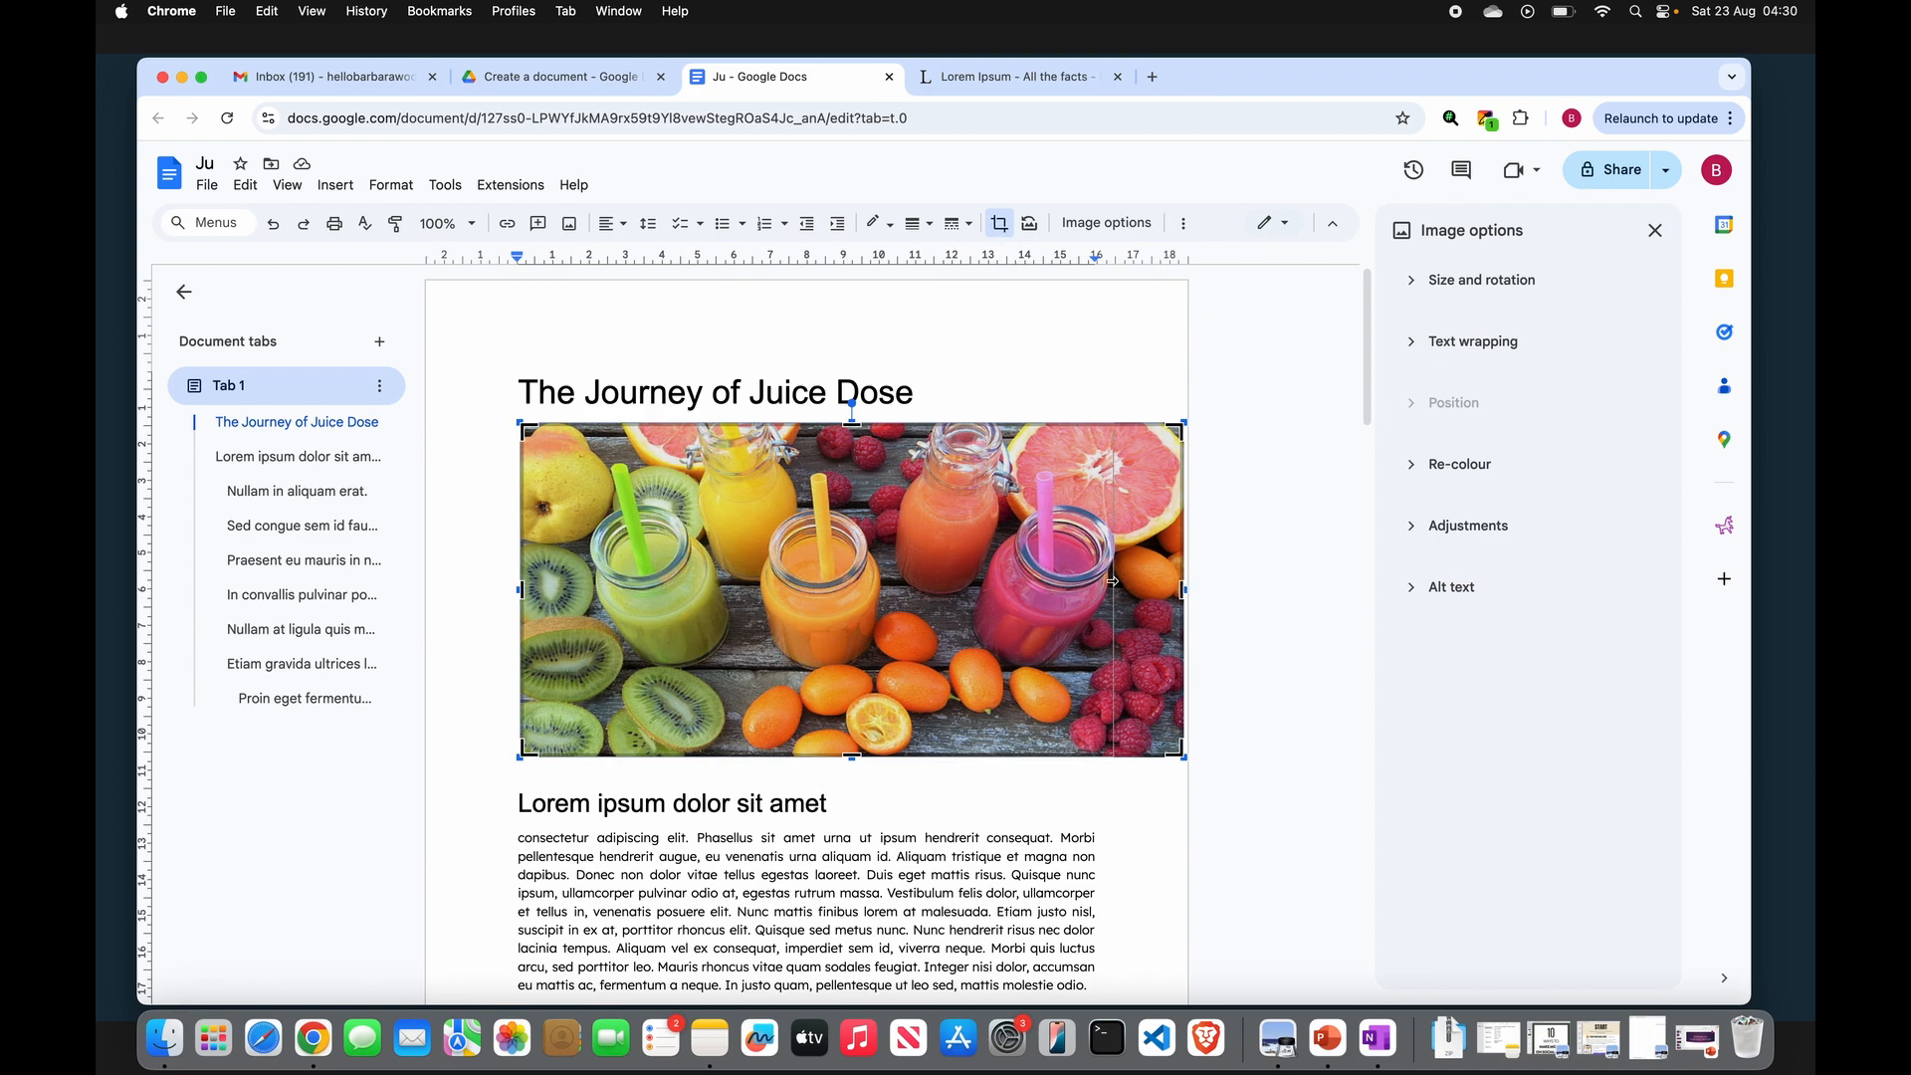
click(1047, 366)
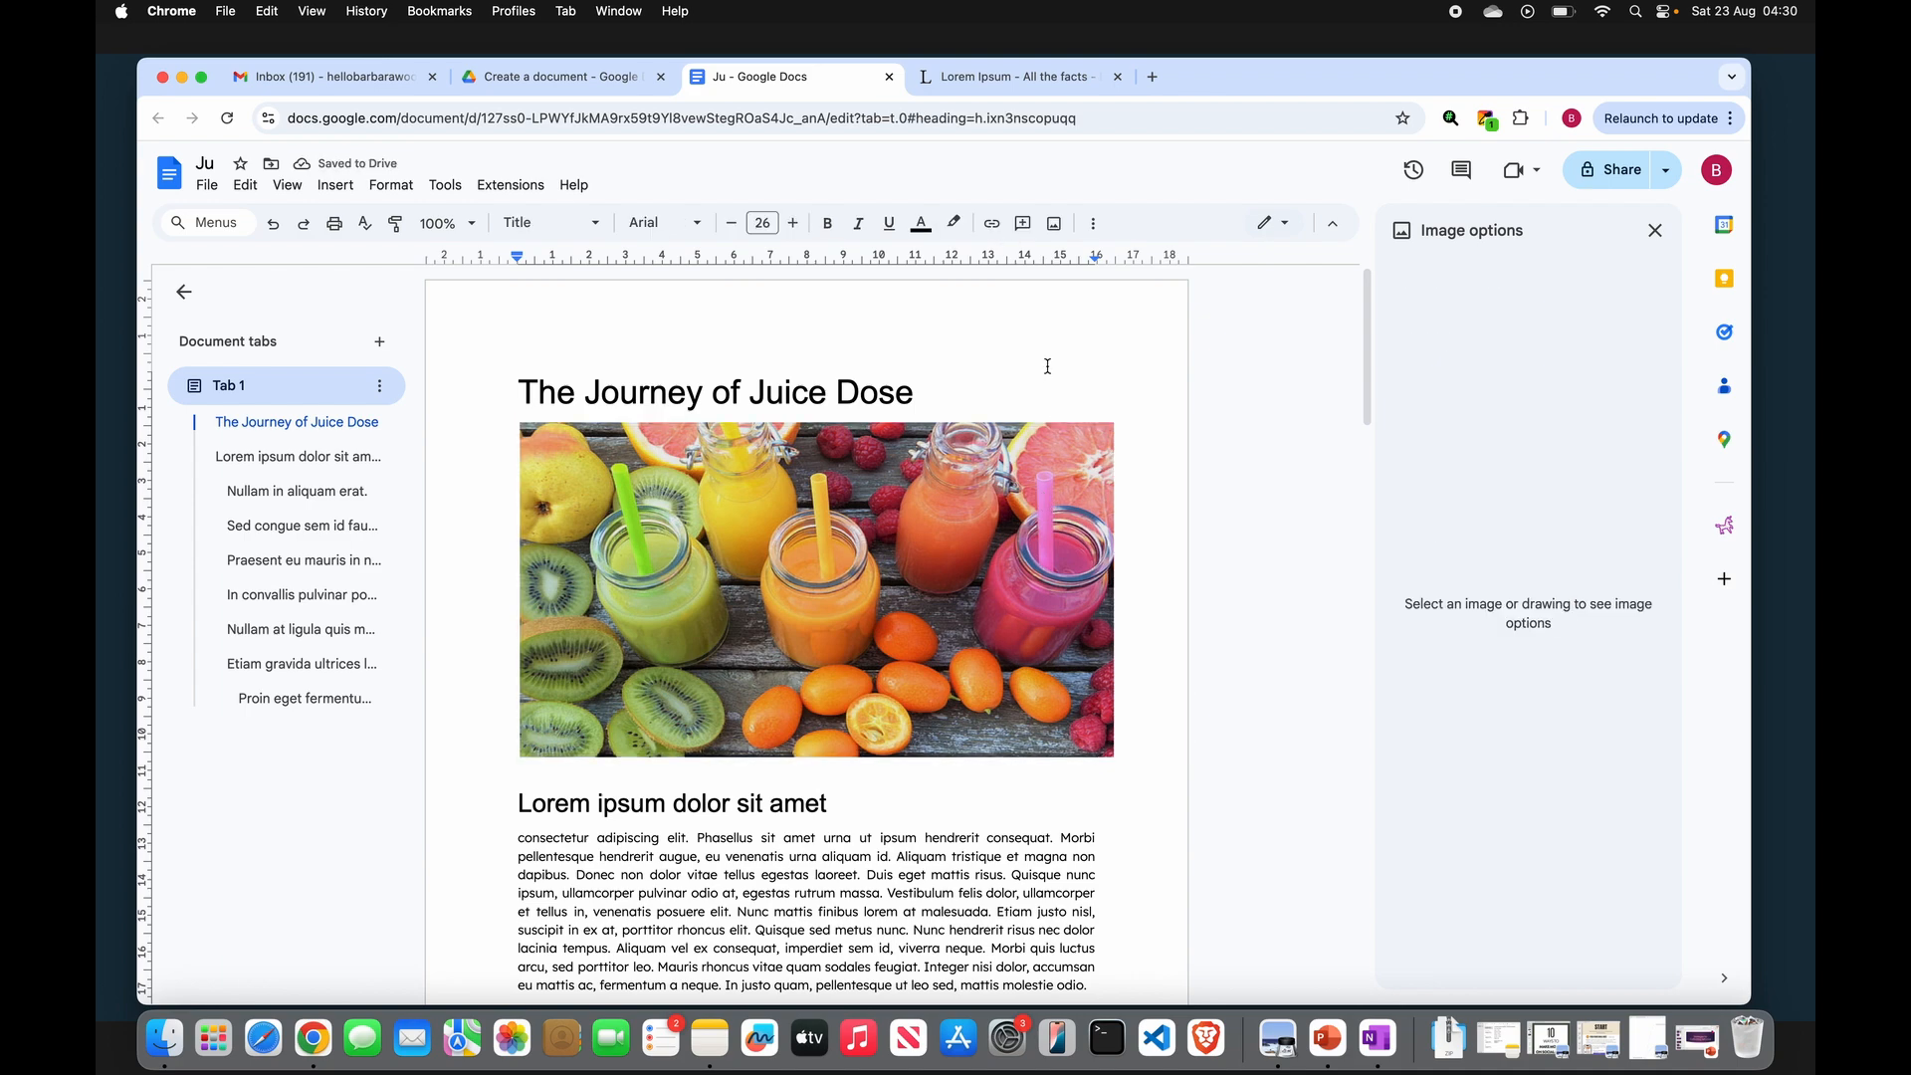
- Try the wrap-text and break-text layouts on the photo, then return it to inline
click(993, 535)
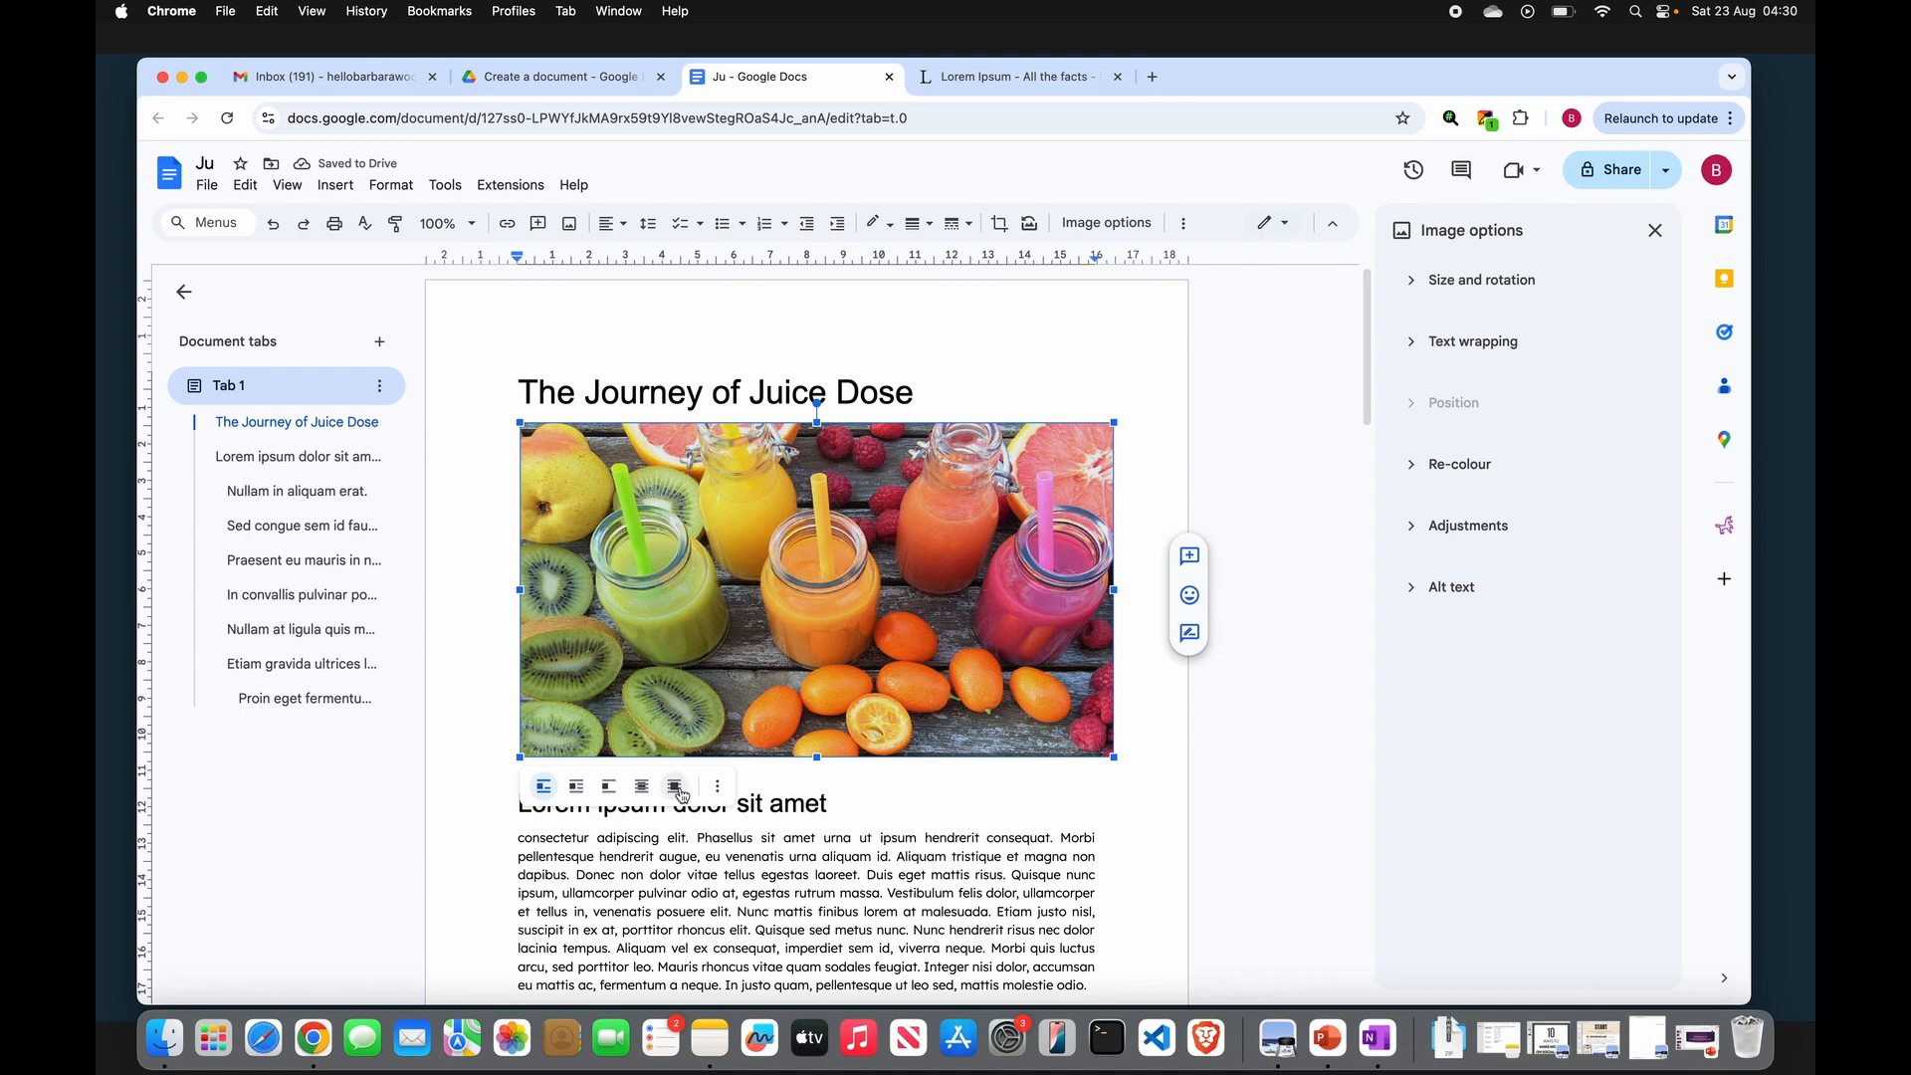
click(577, 787)
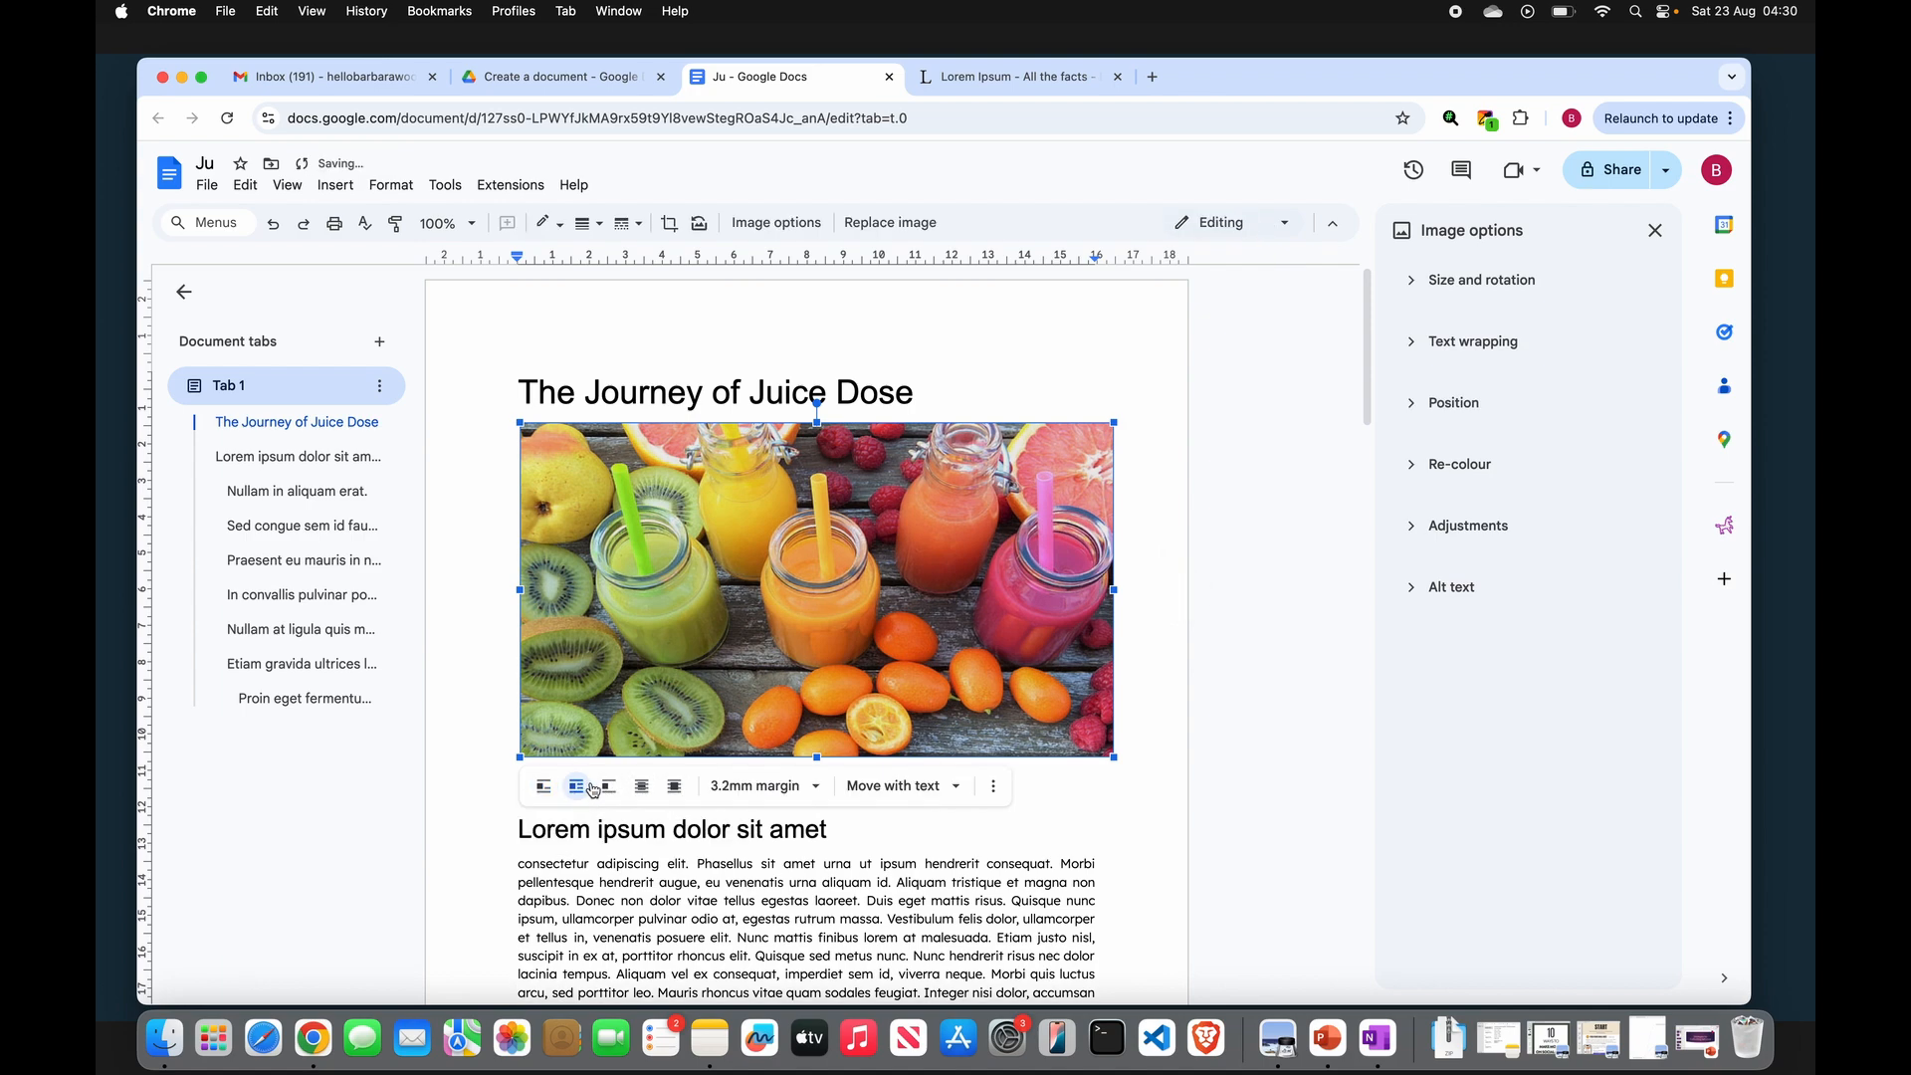
click(610, 788)
click(545, 789)
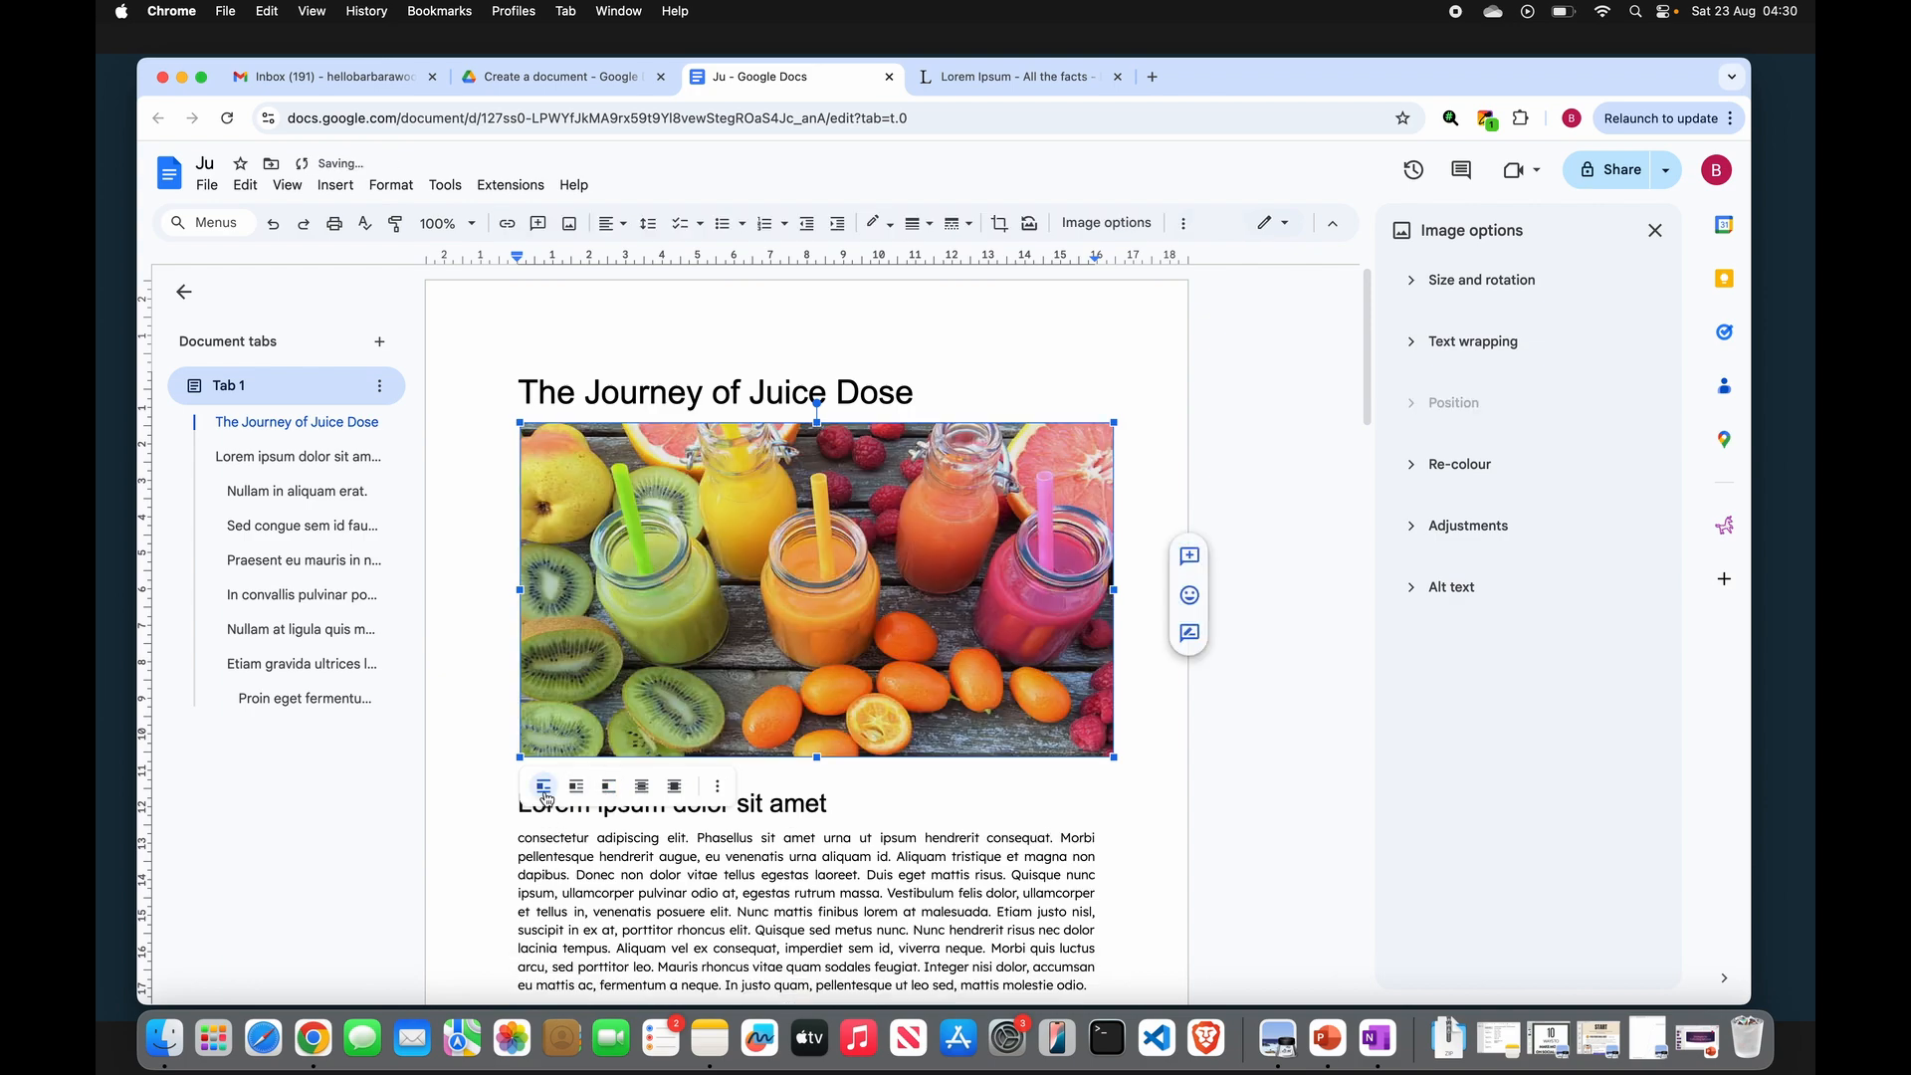
- Open the photo's size and rotation options and try the Light 3 re-colour, then revert to no re-colour
click(718, 787)
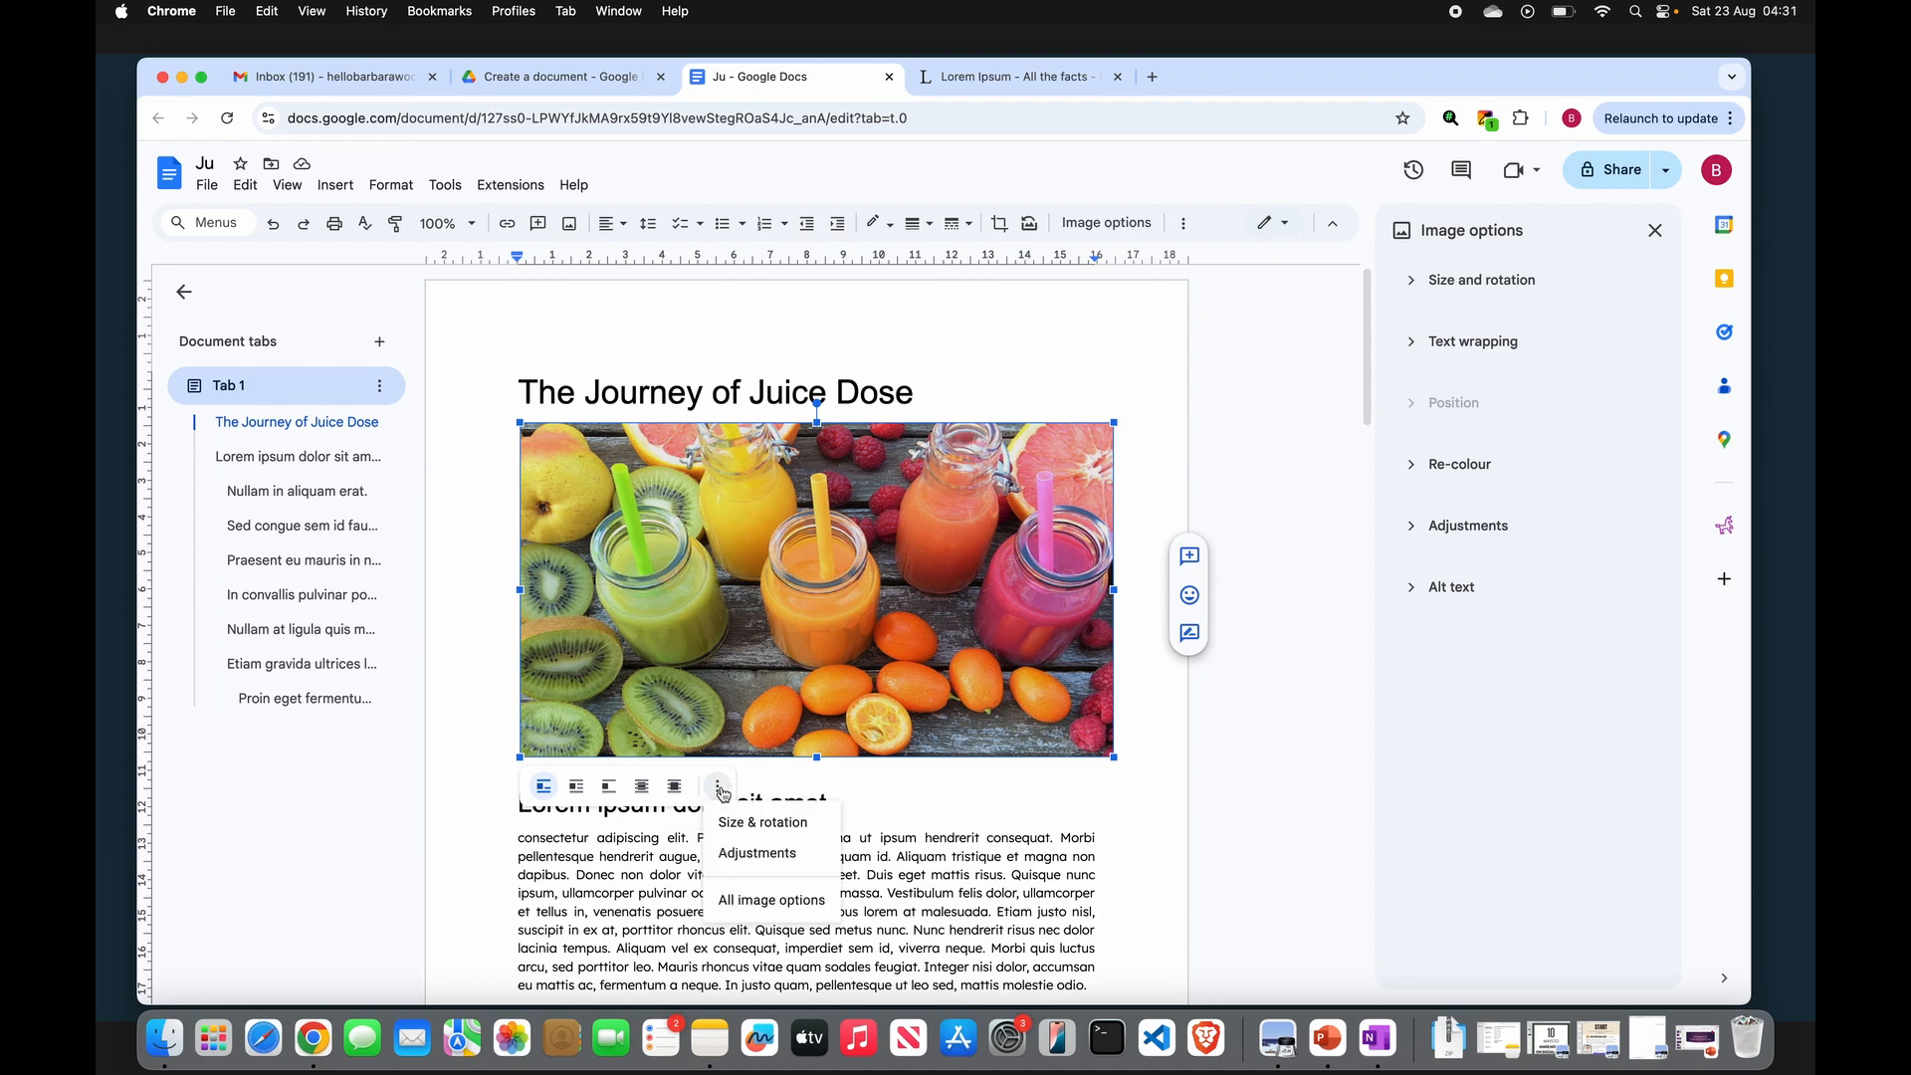
click(802, 822)
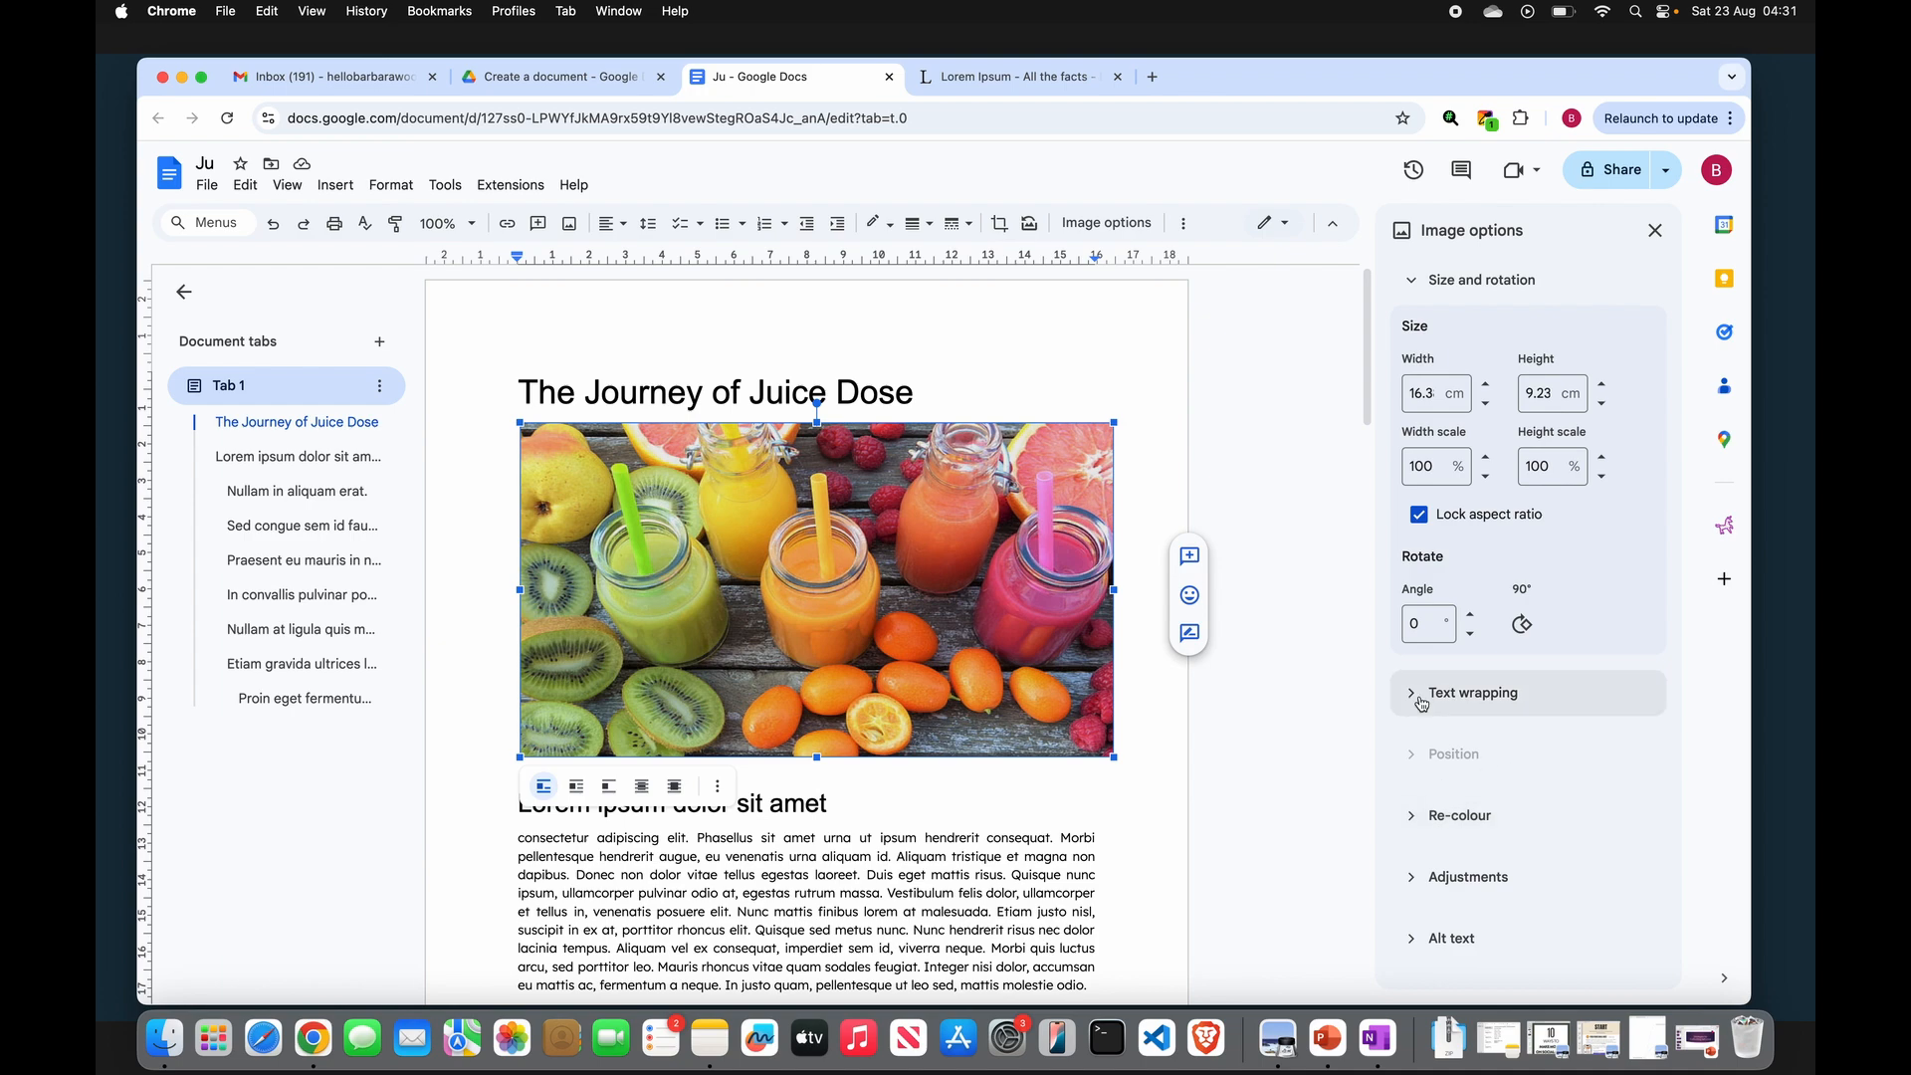
click(1415, 818)
scroll(1533, 816, down, 1)
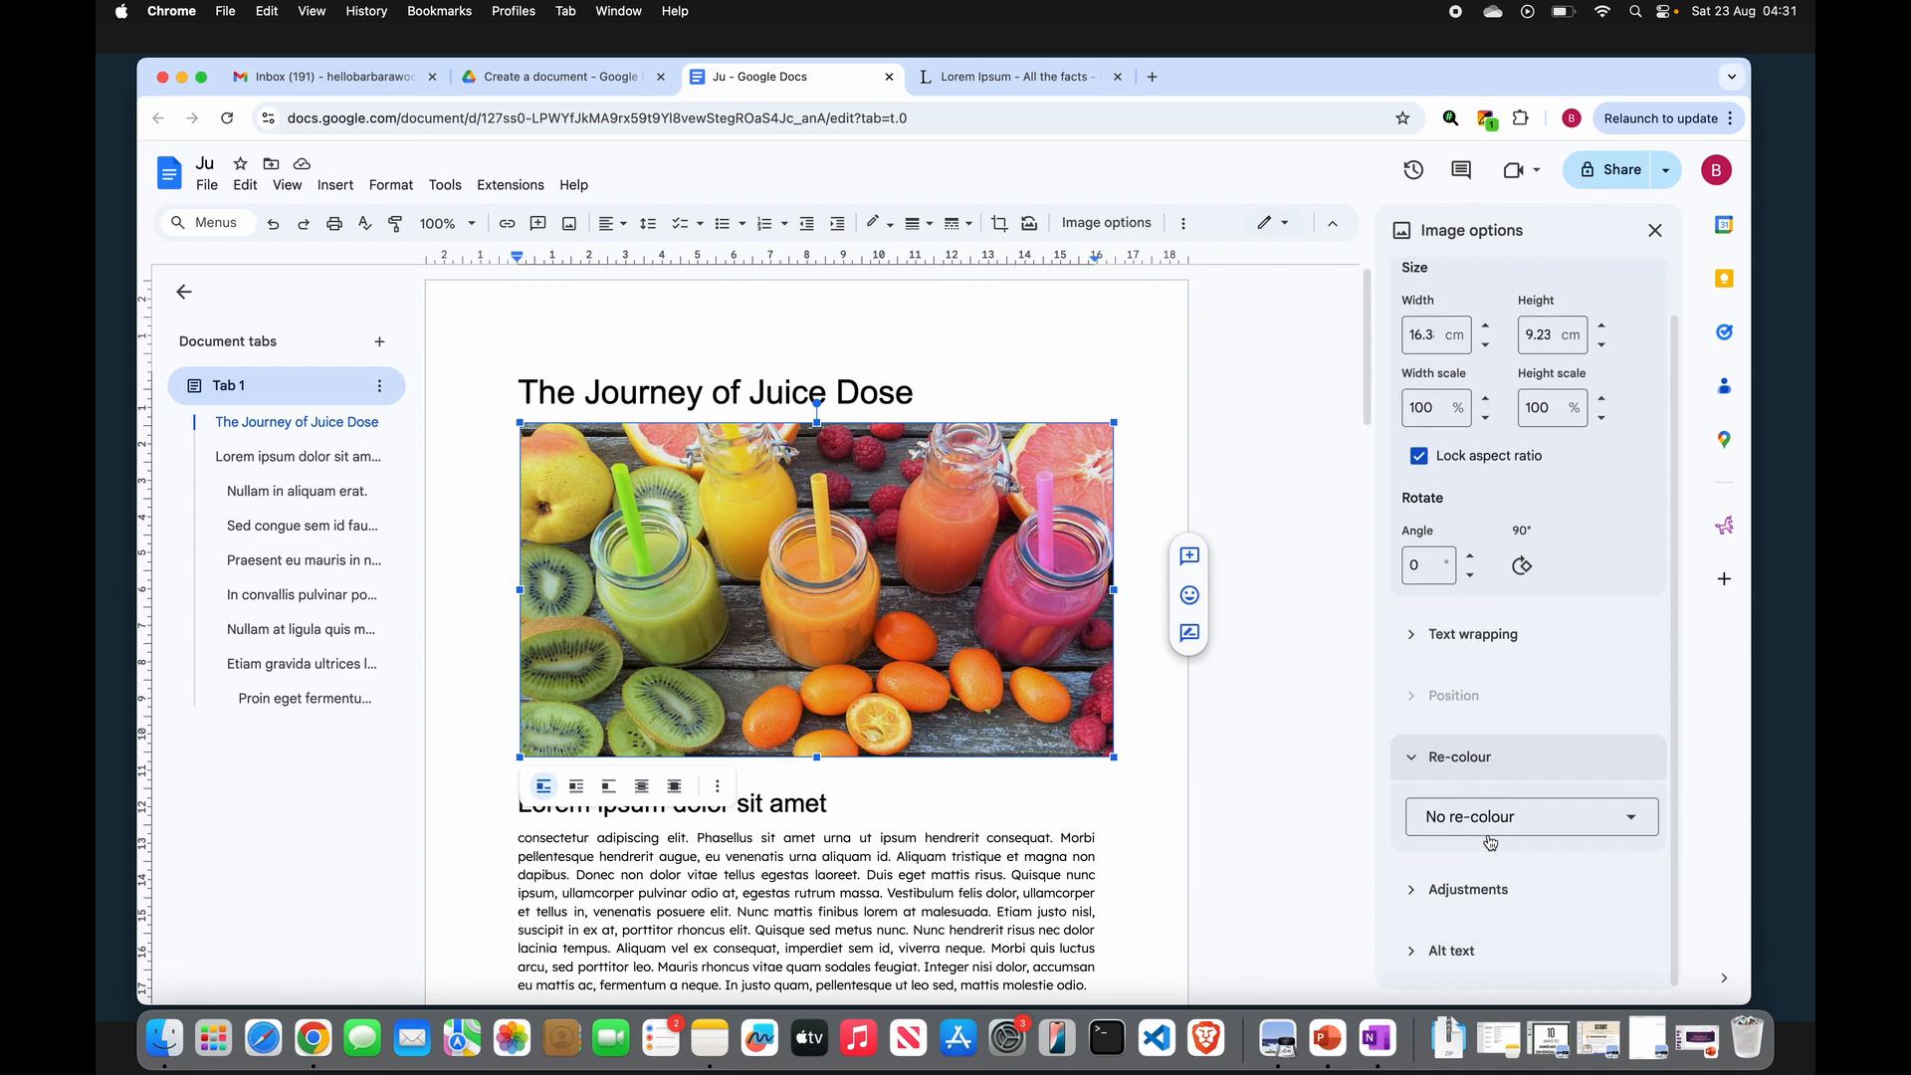
click(1633, 822)
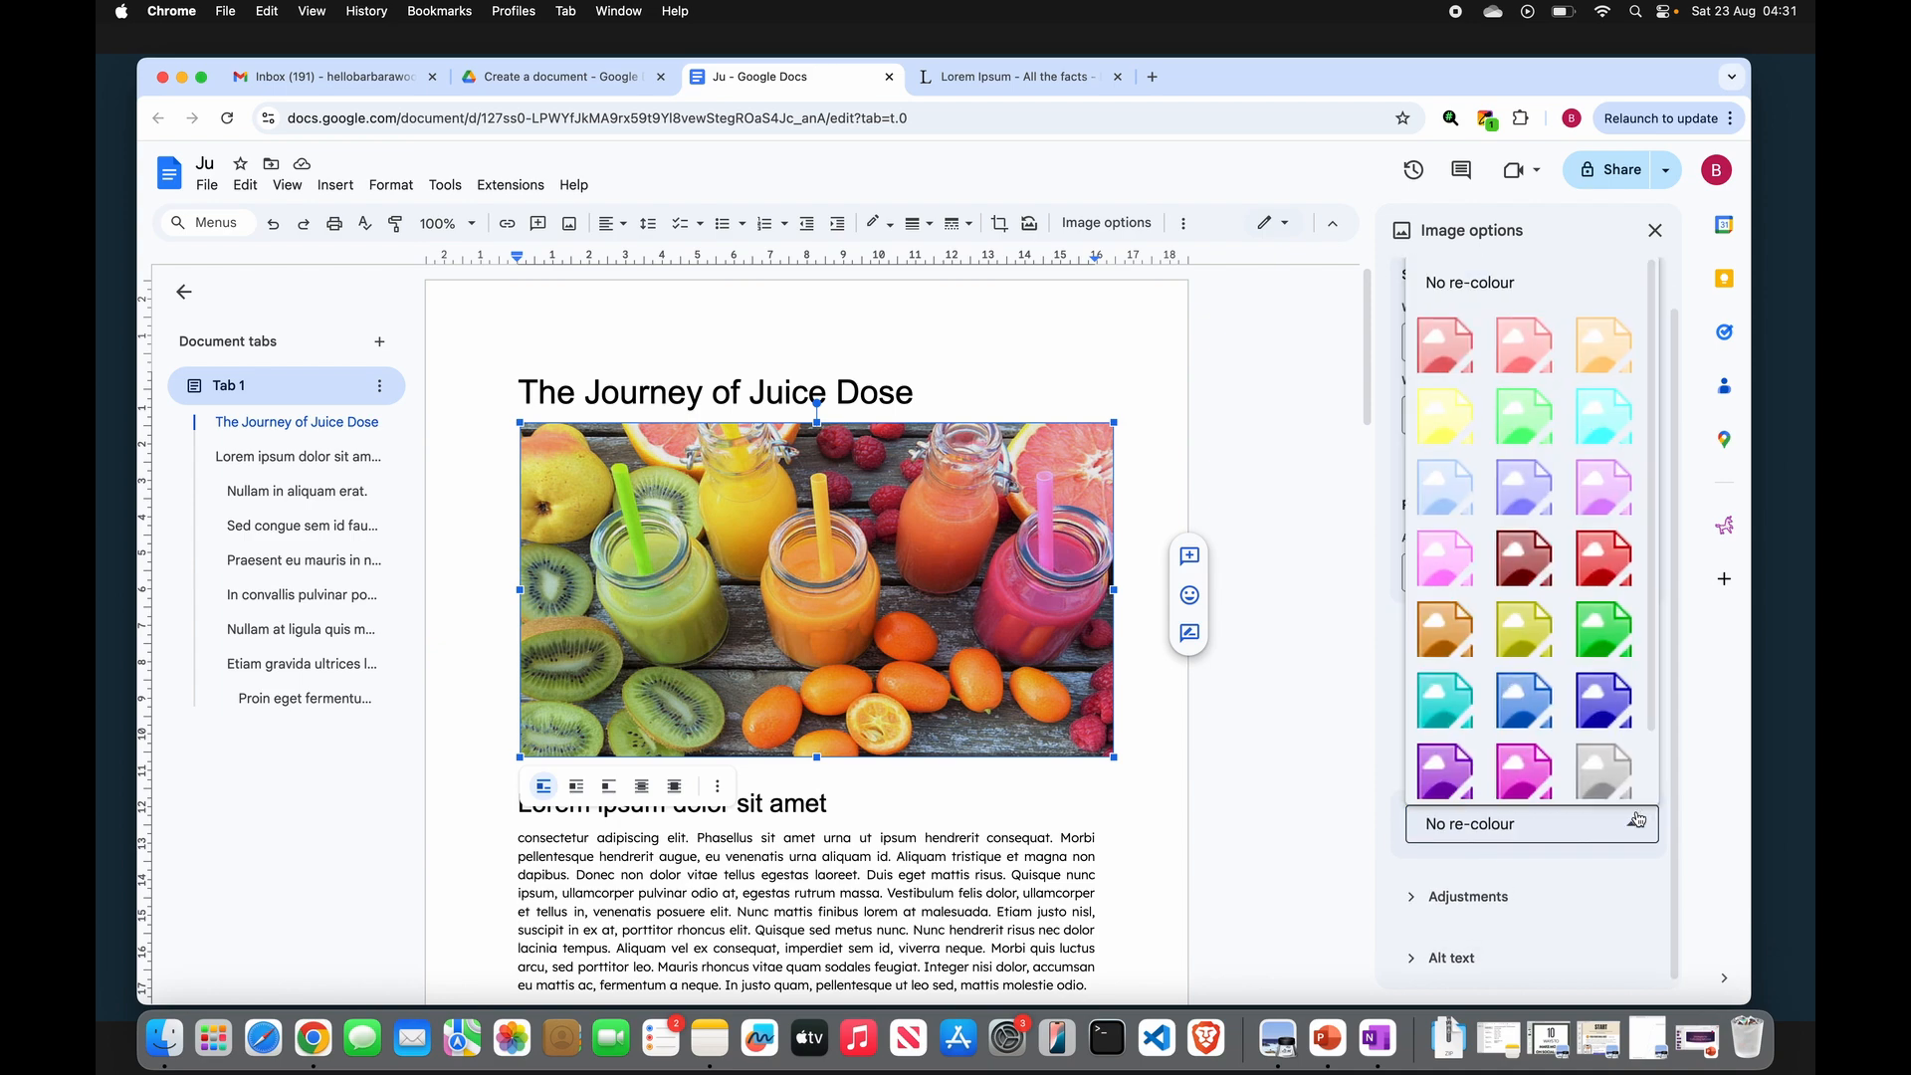
click(1605, 347)
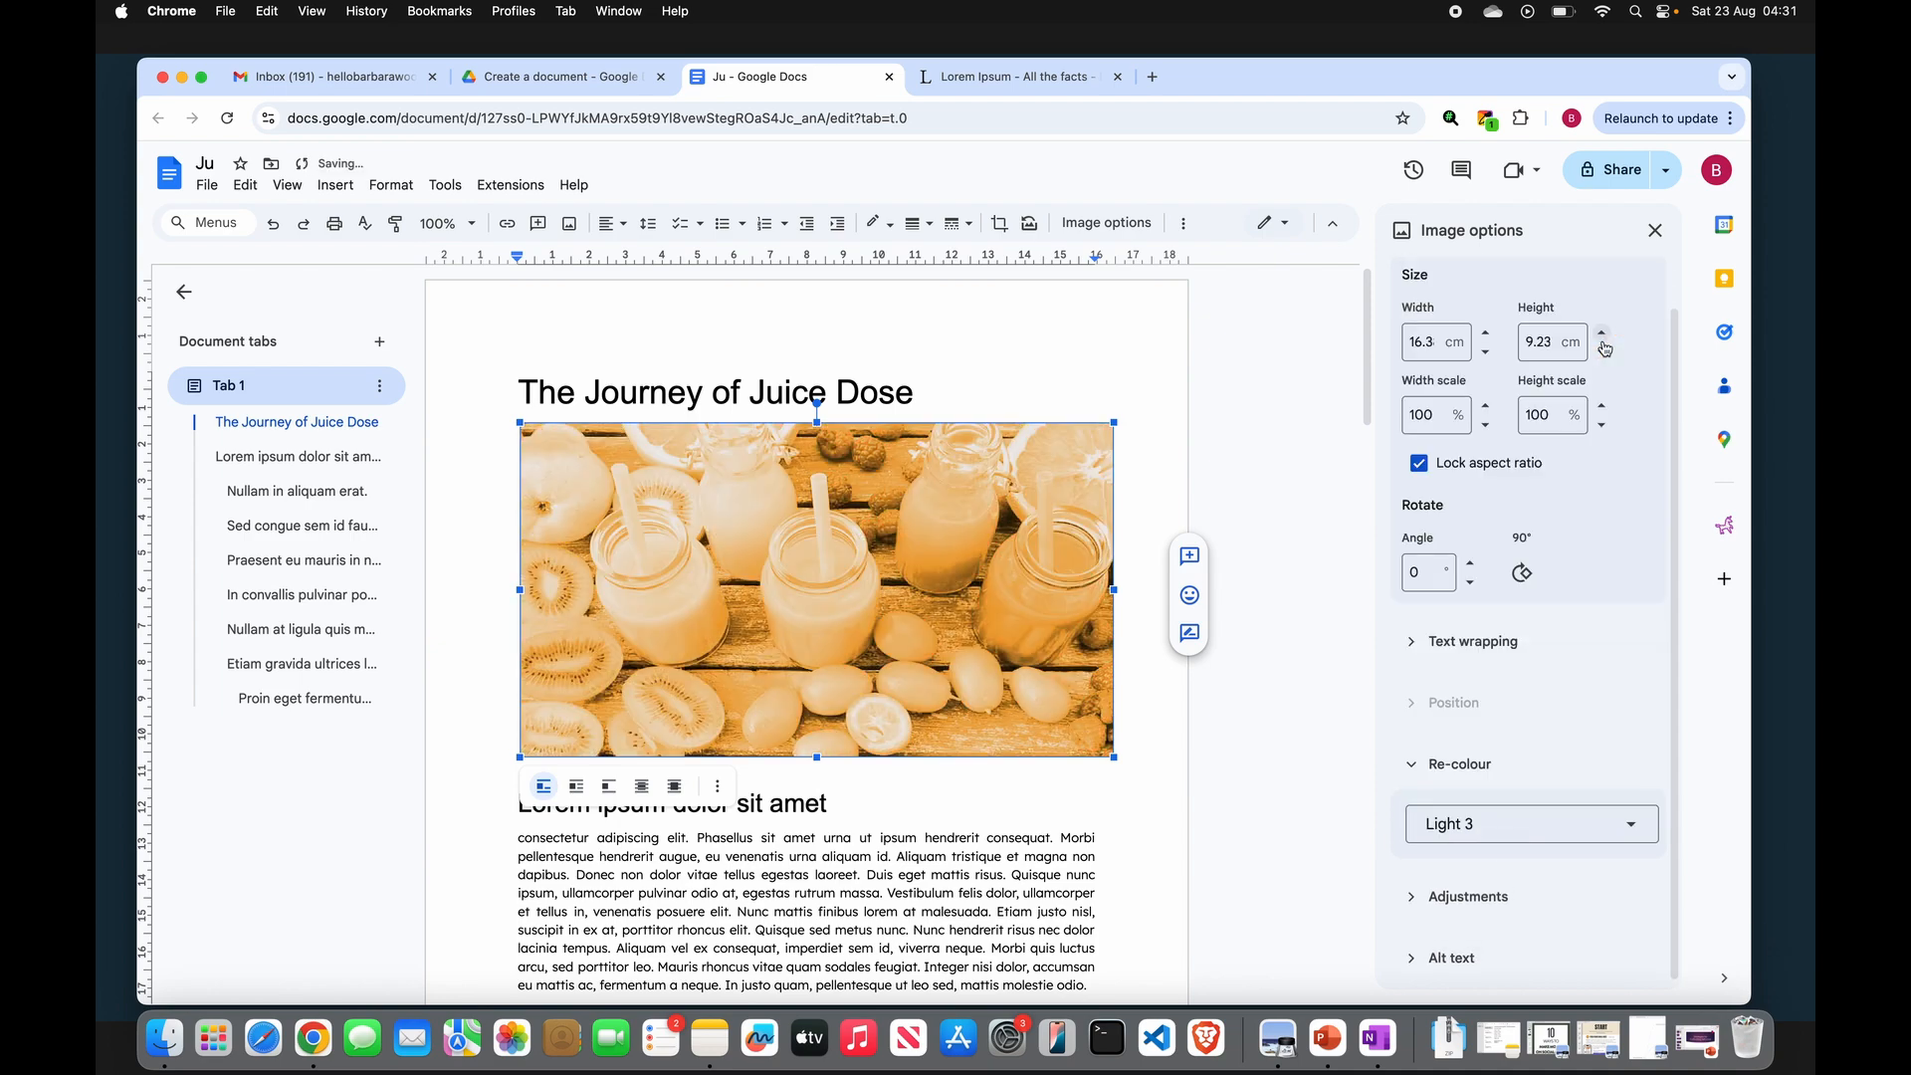
click(1637, 824)
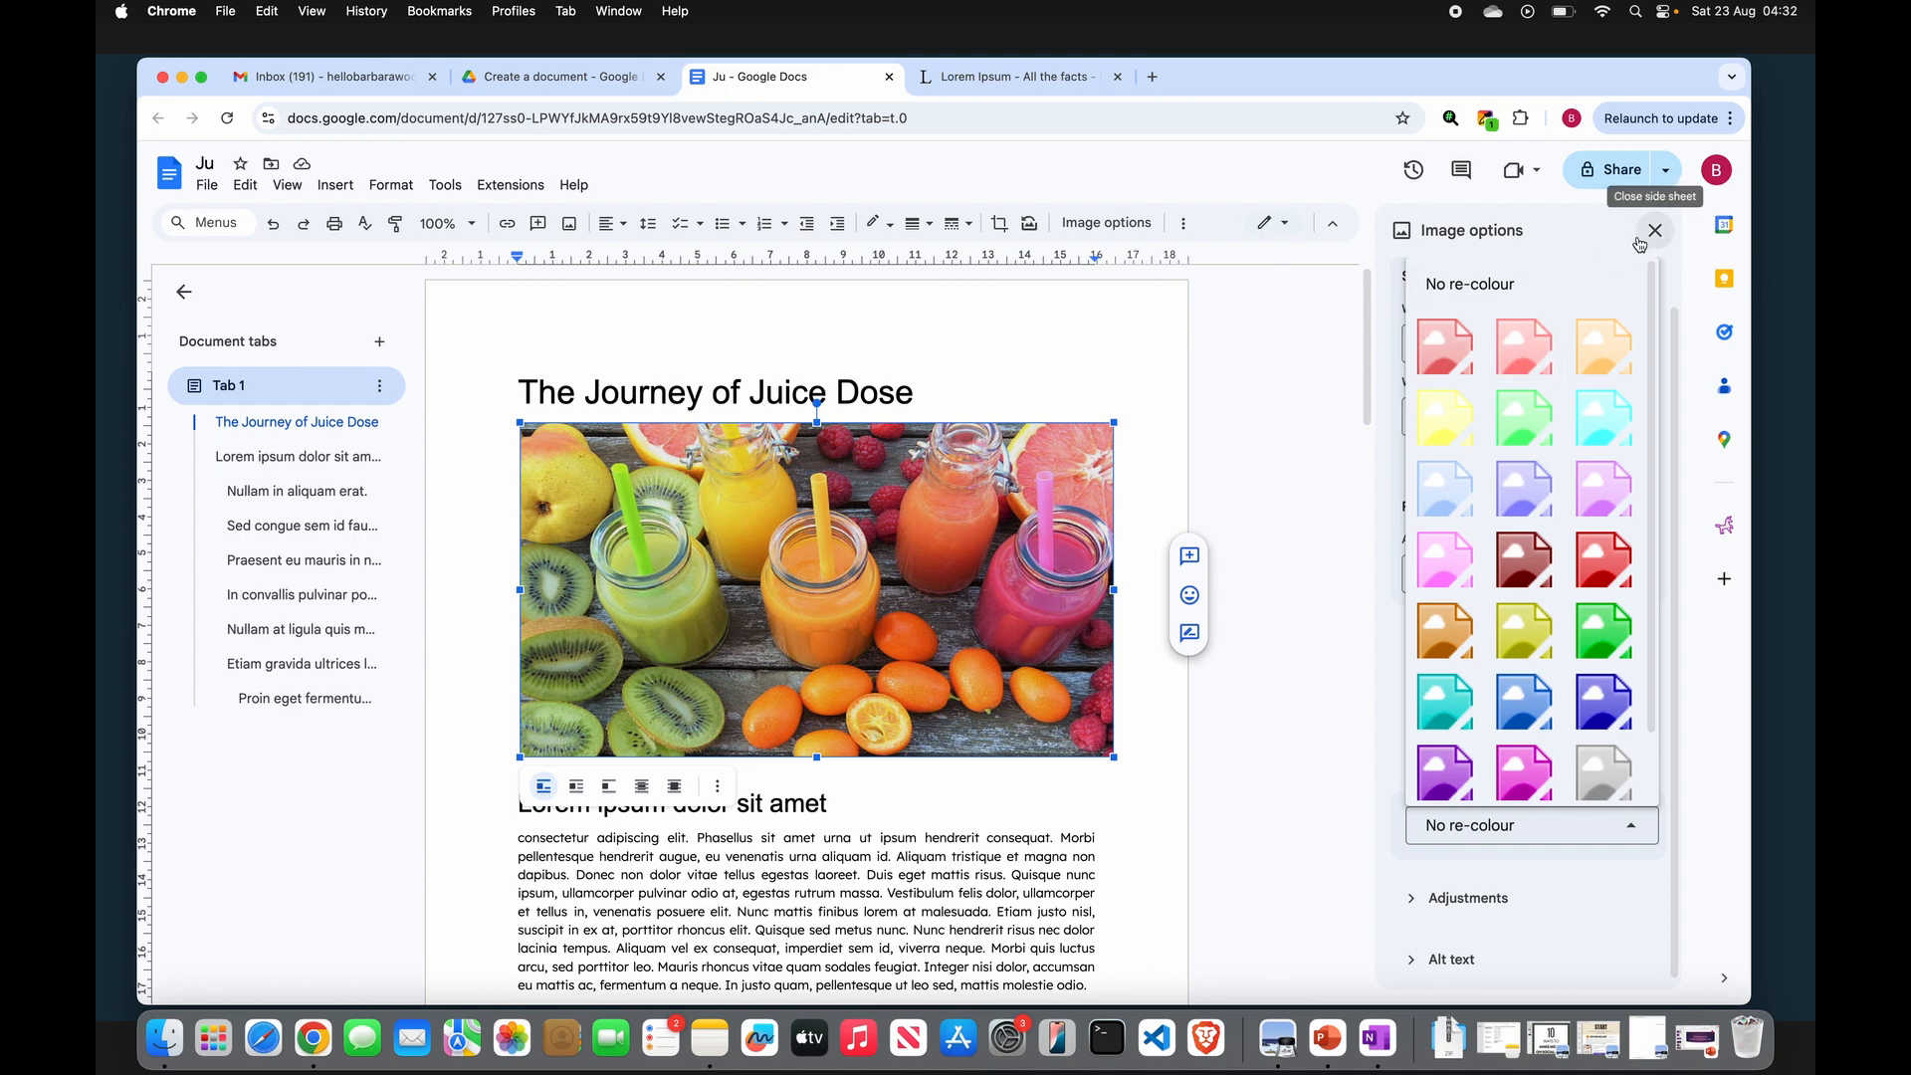
click(1414, 901)
- Try changing the photo's opacity, brightness and contrast, then reset the adjustments
click(1414, 901)
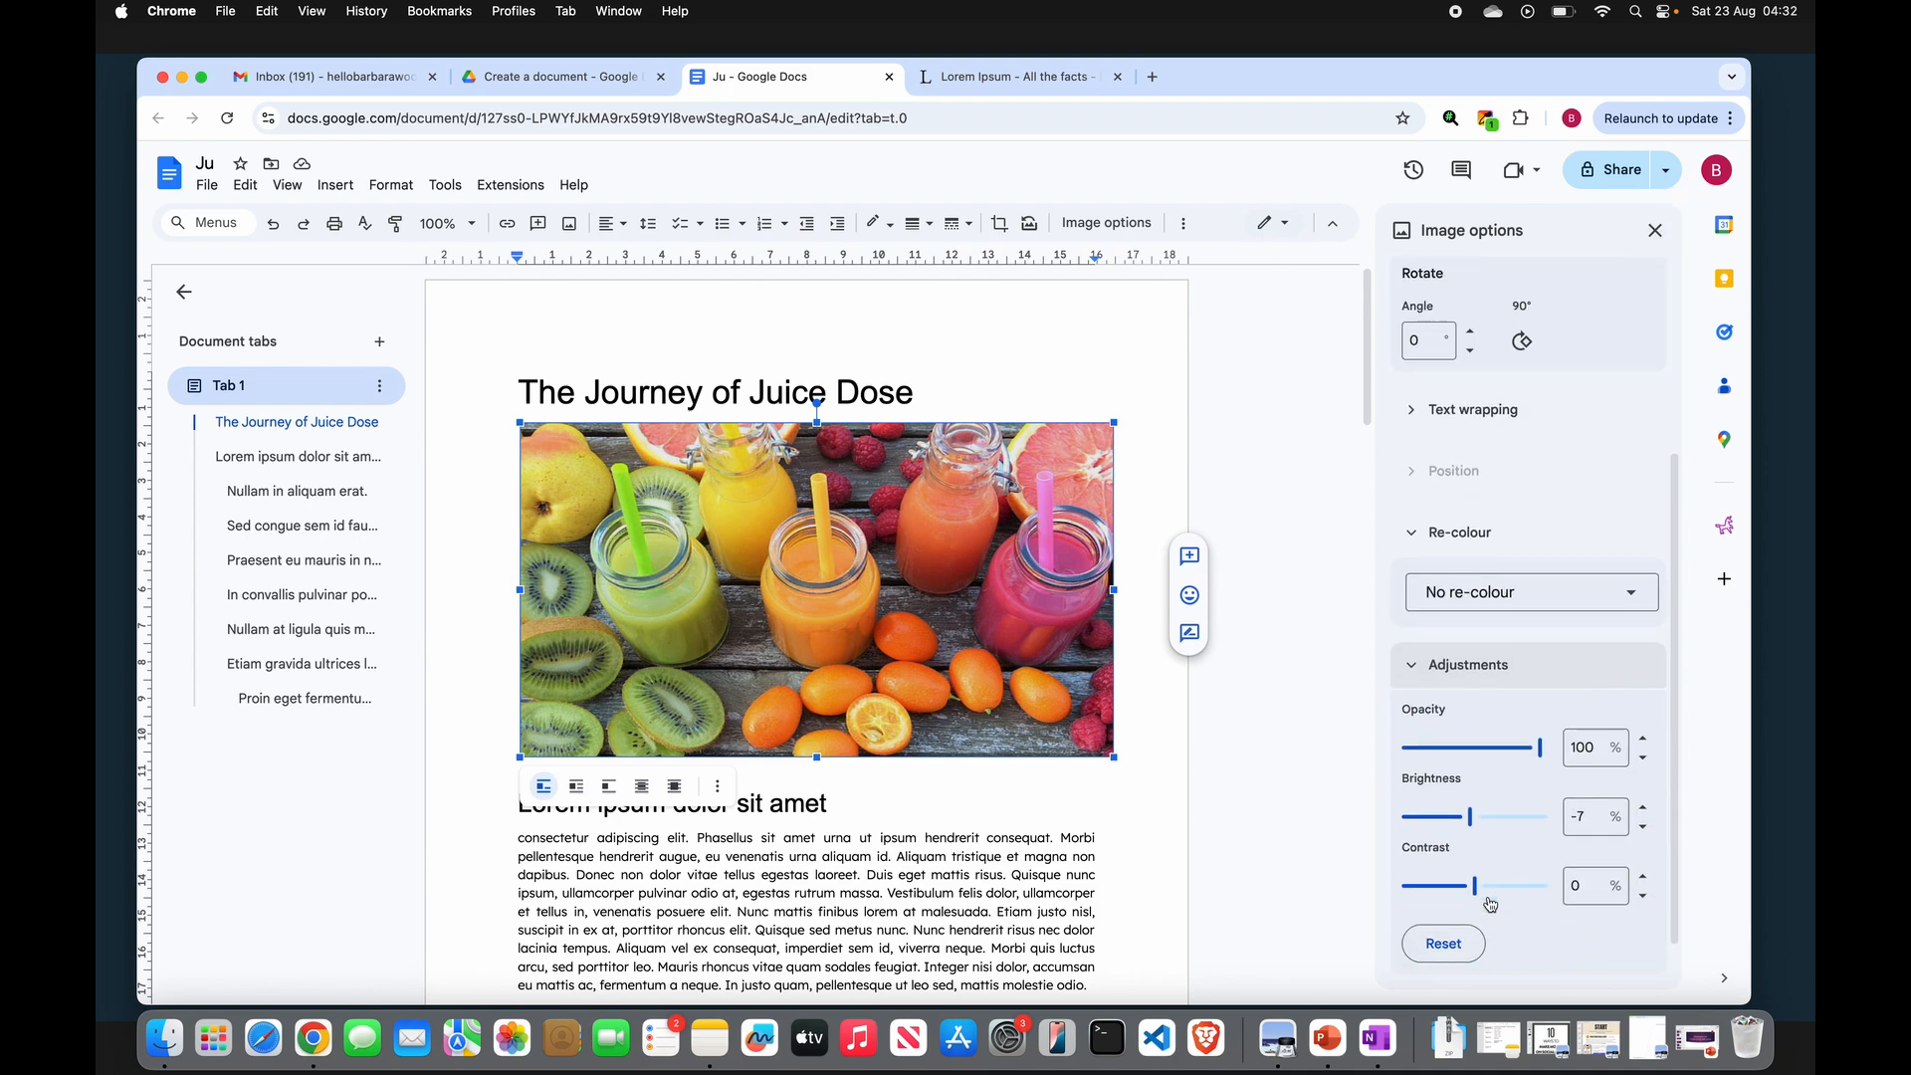
click(1469, 686)
drag(1469, 689, 1540, 688)
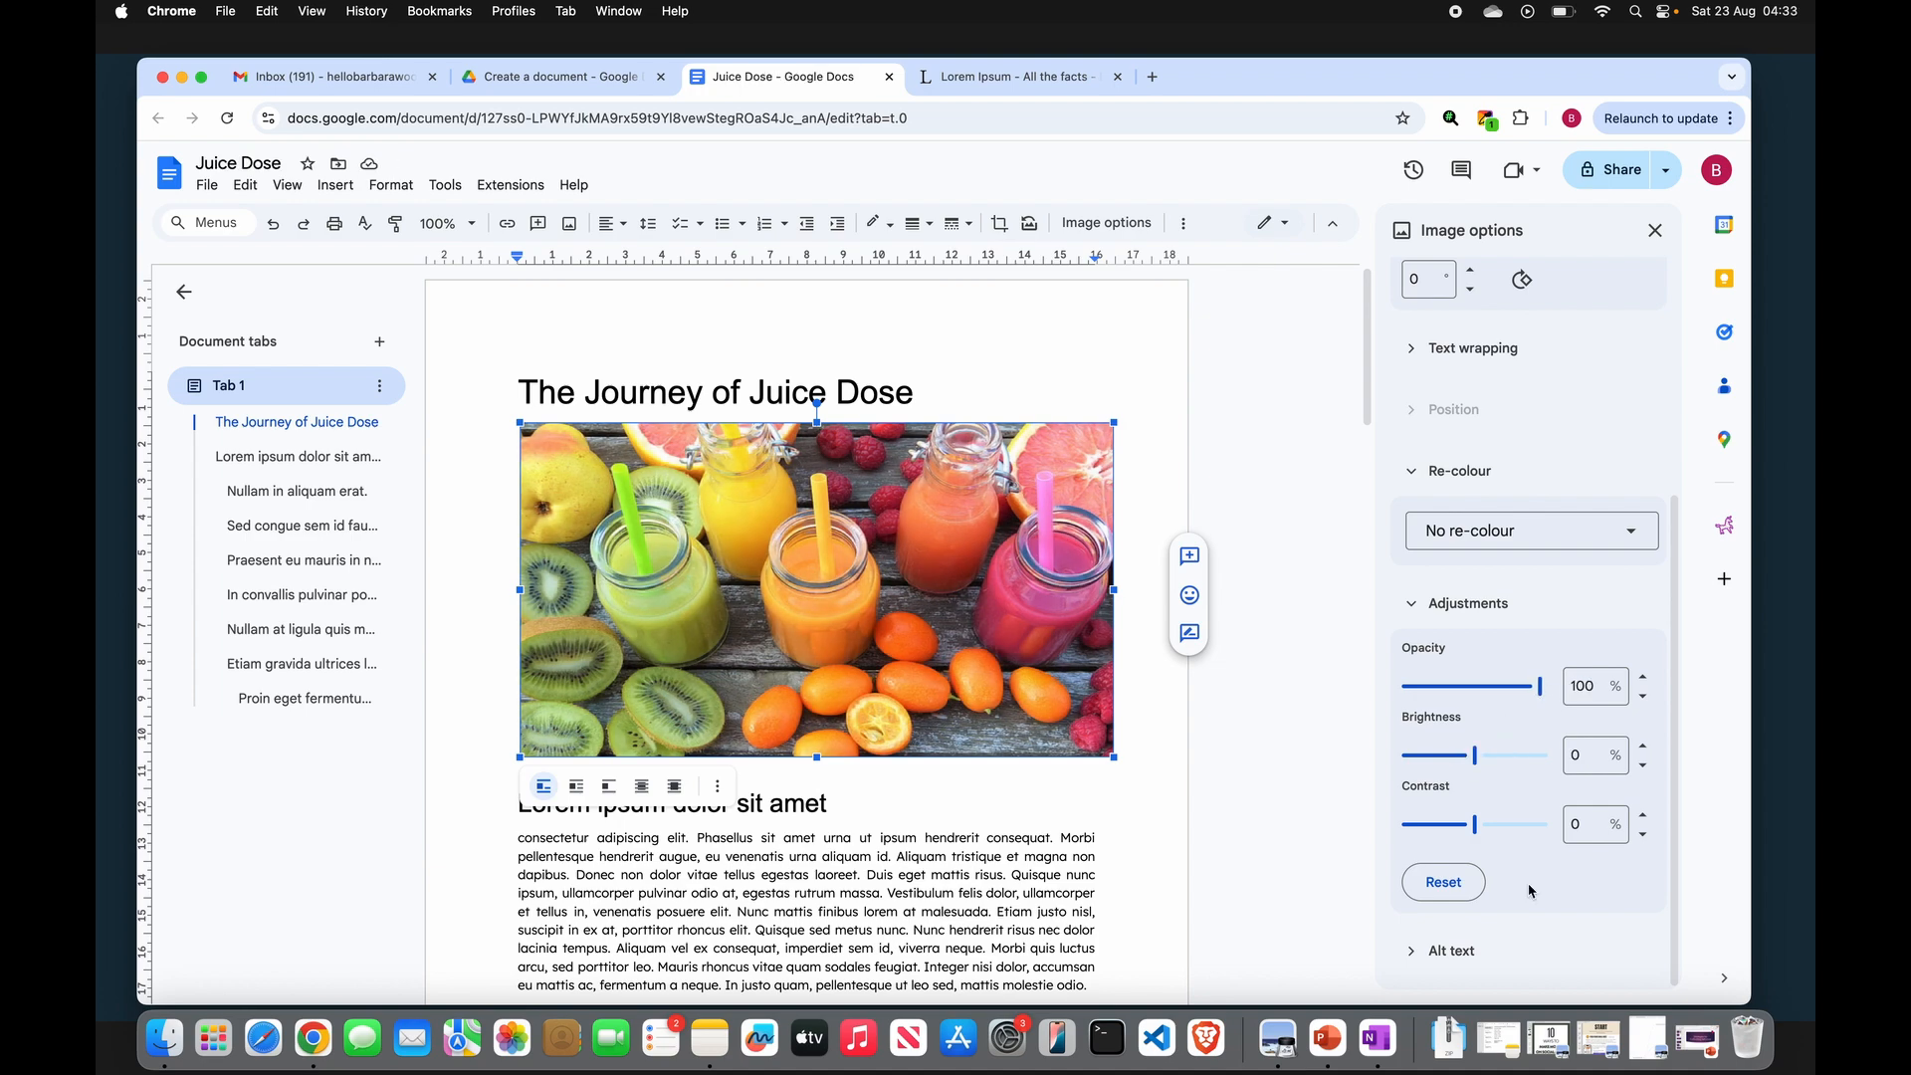
click(1494, 757)
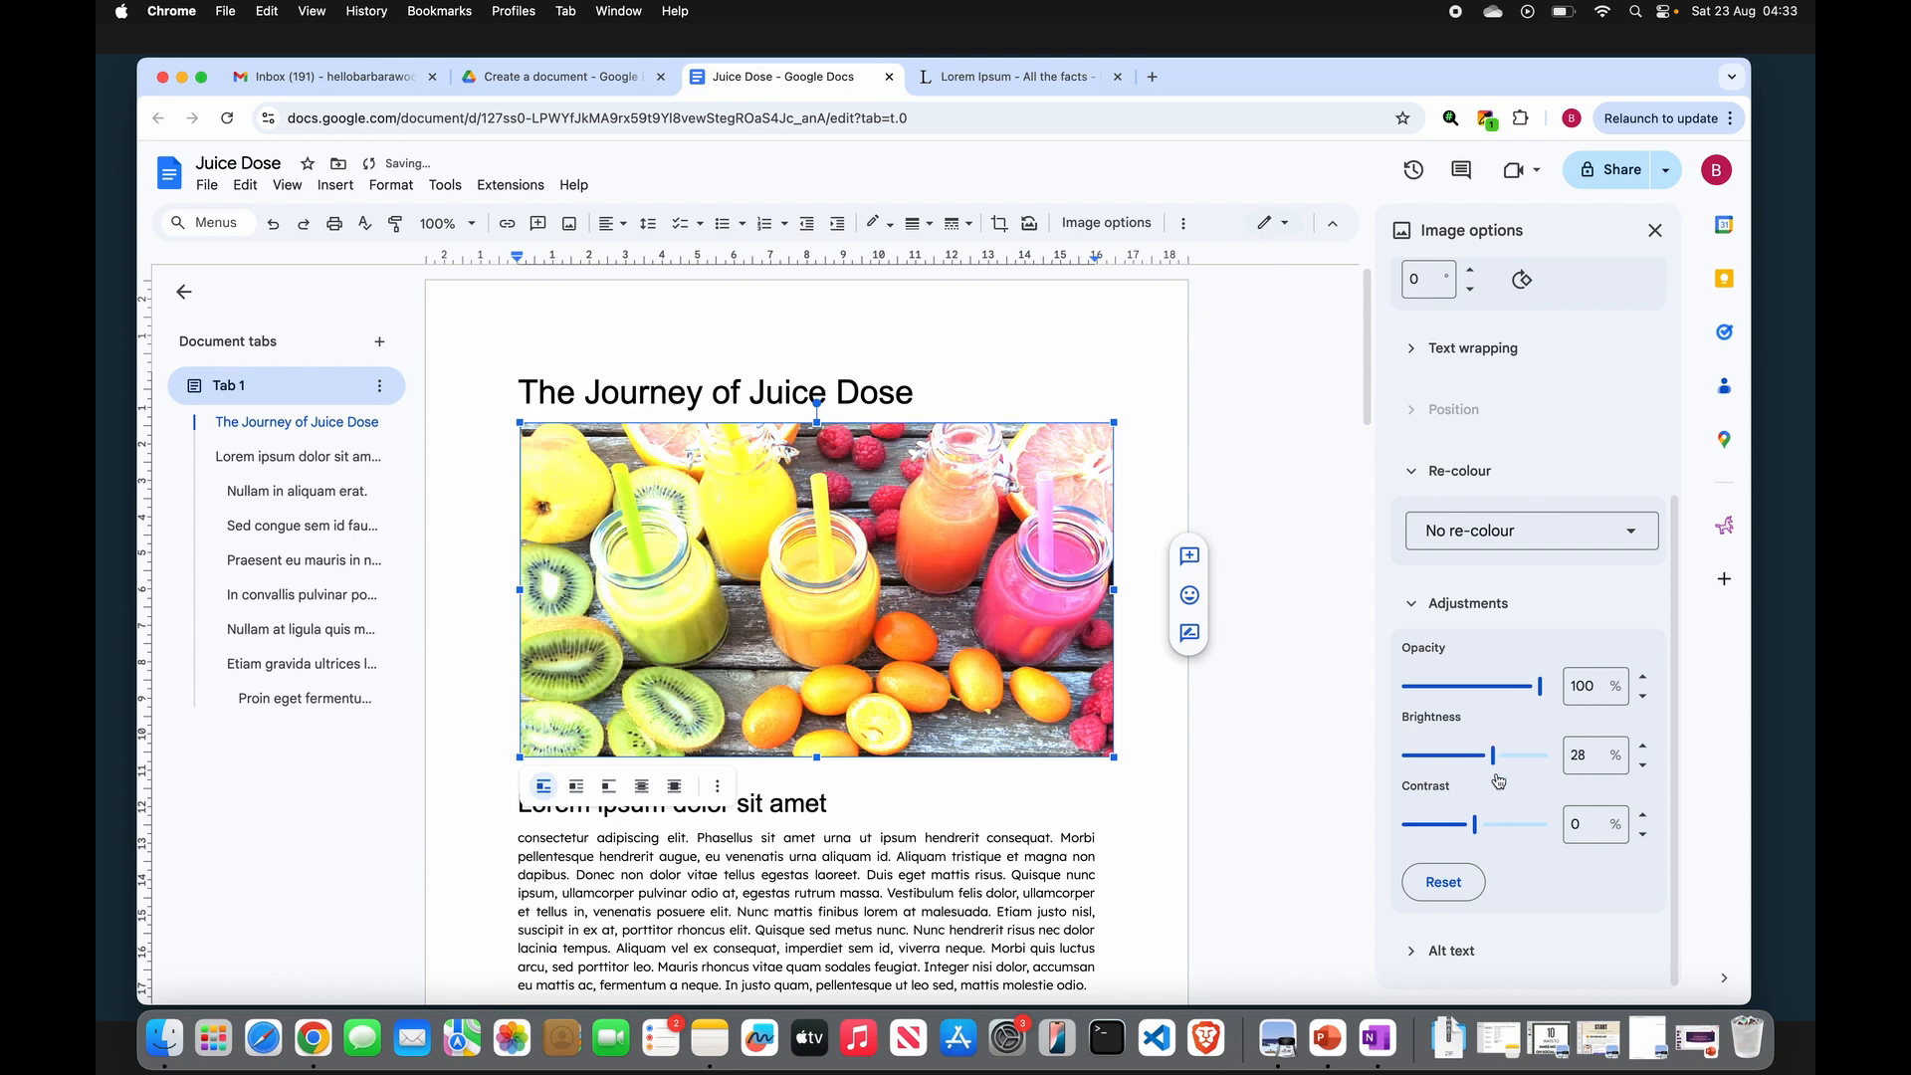
drag(1507, 825, 1528, 825)
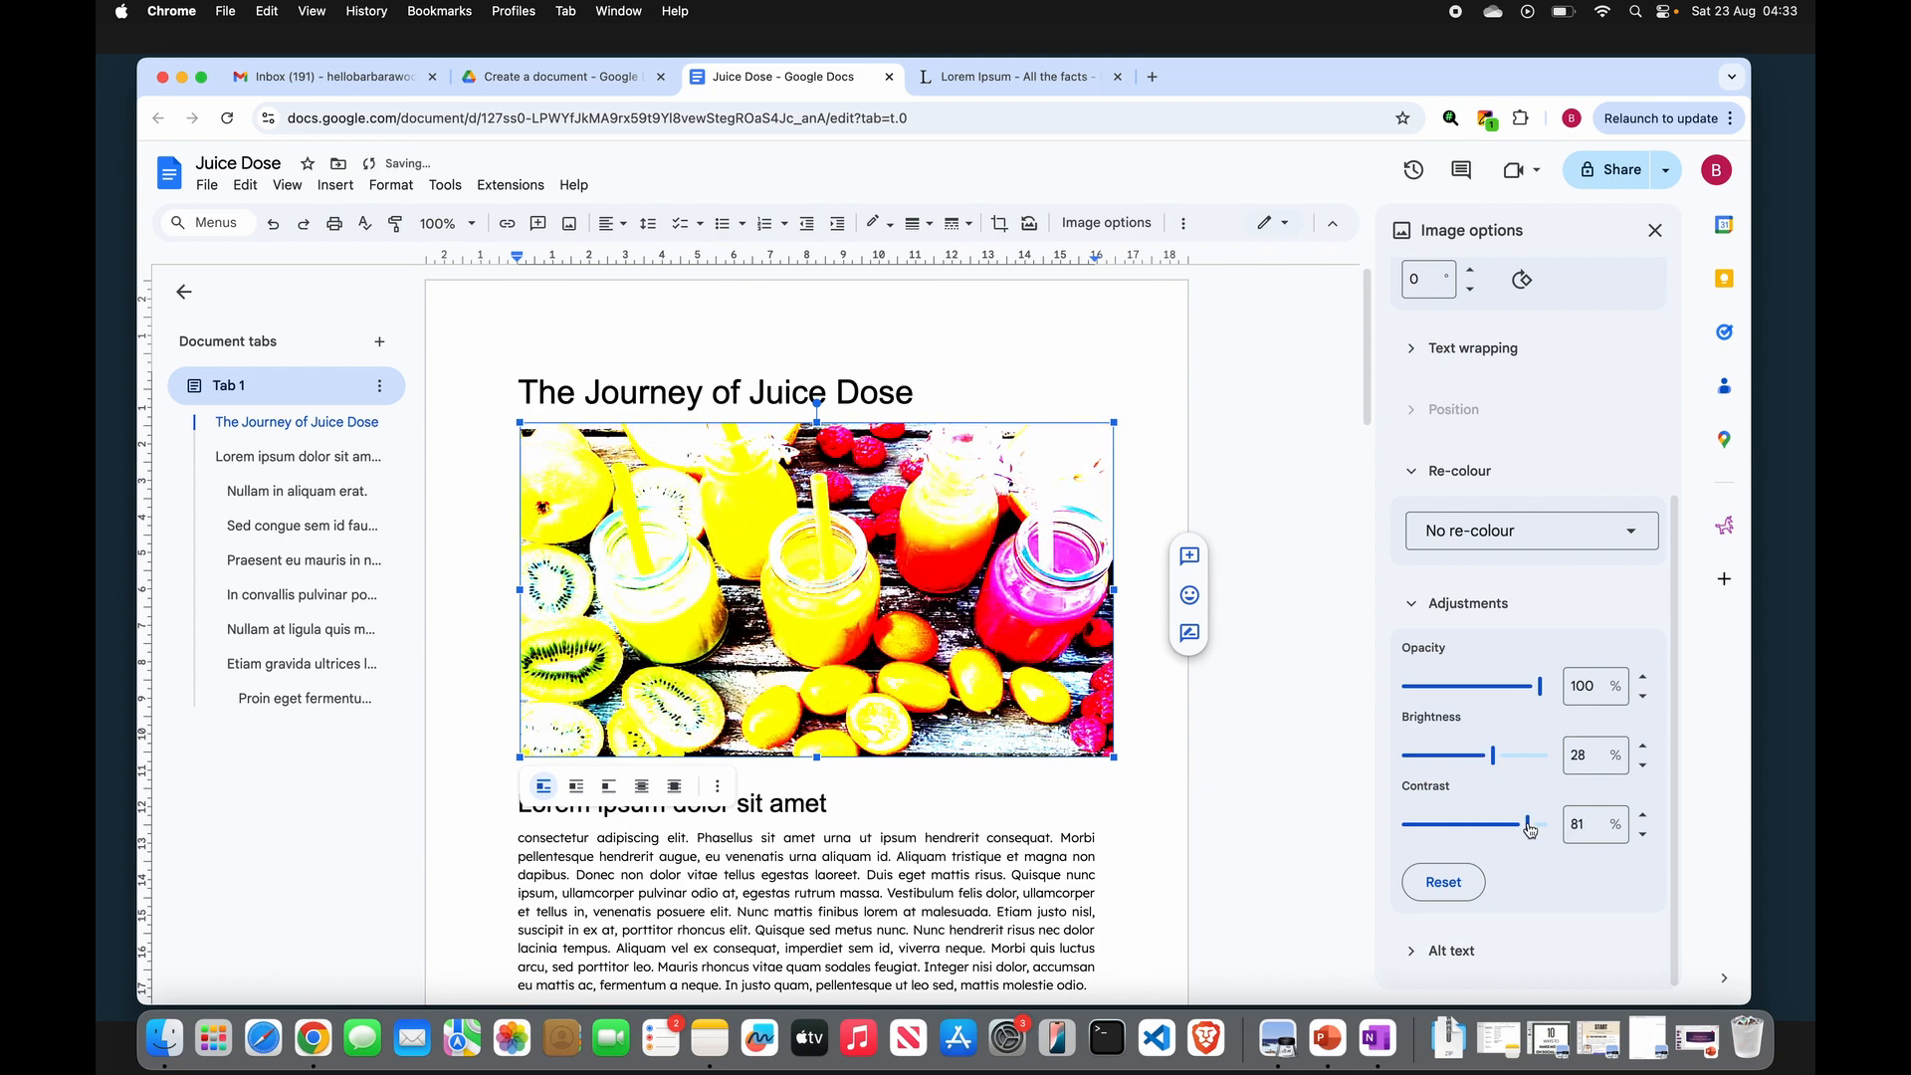
click(1445, 884)
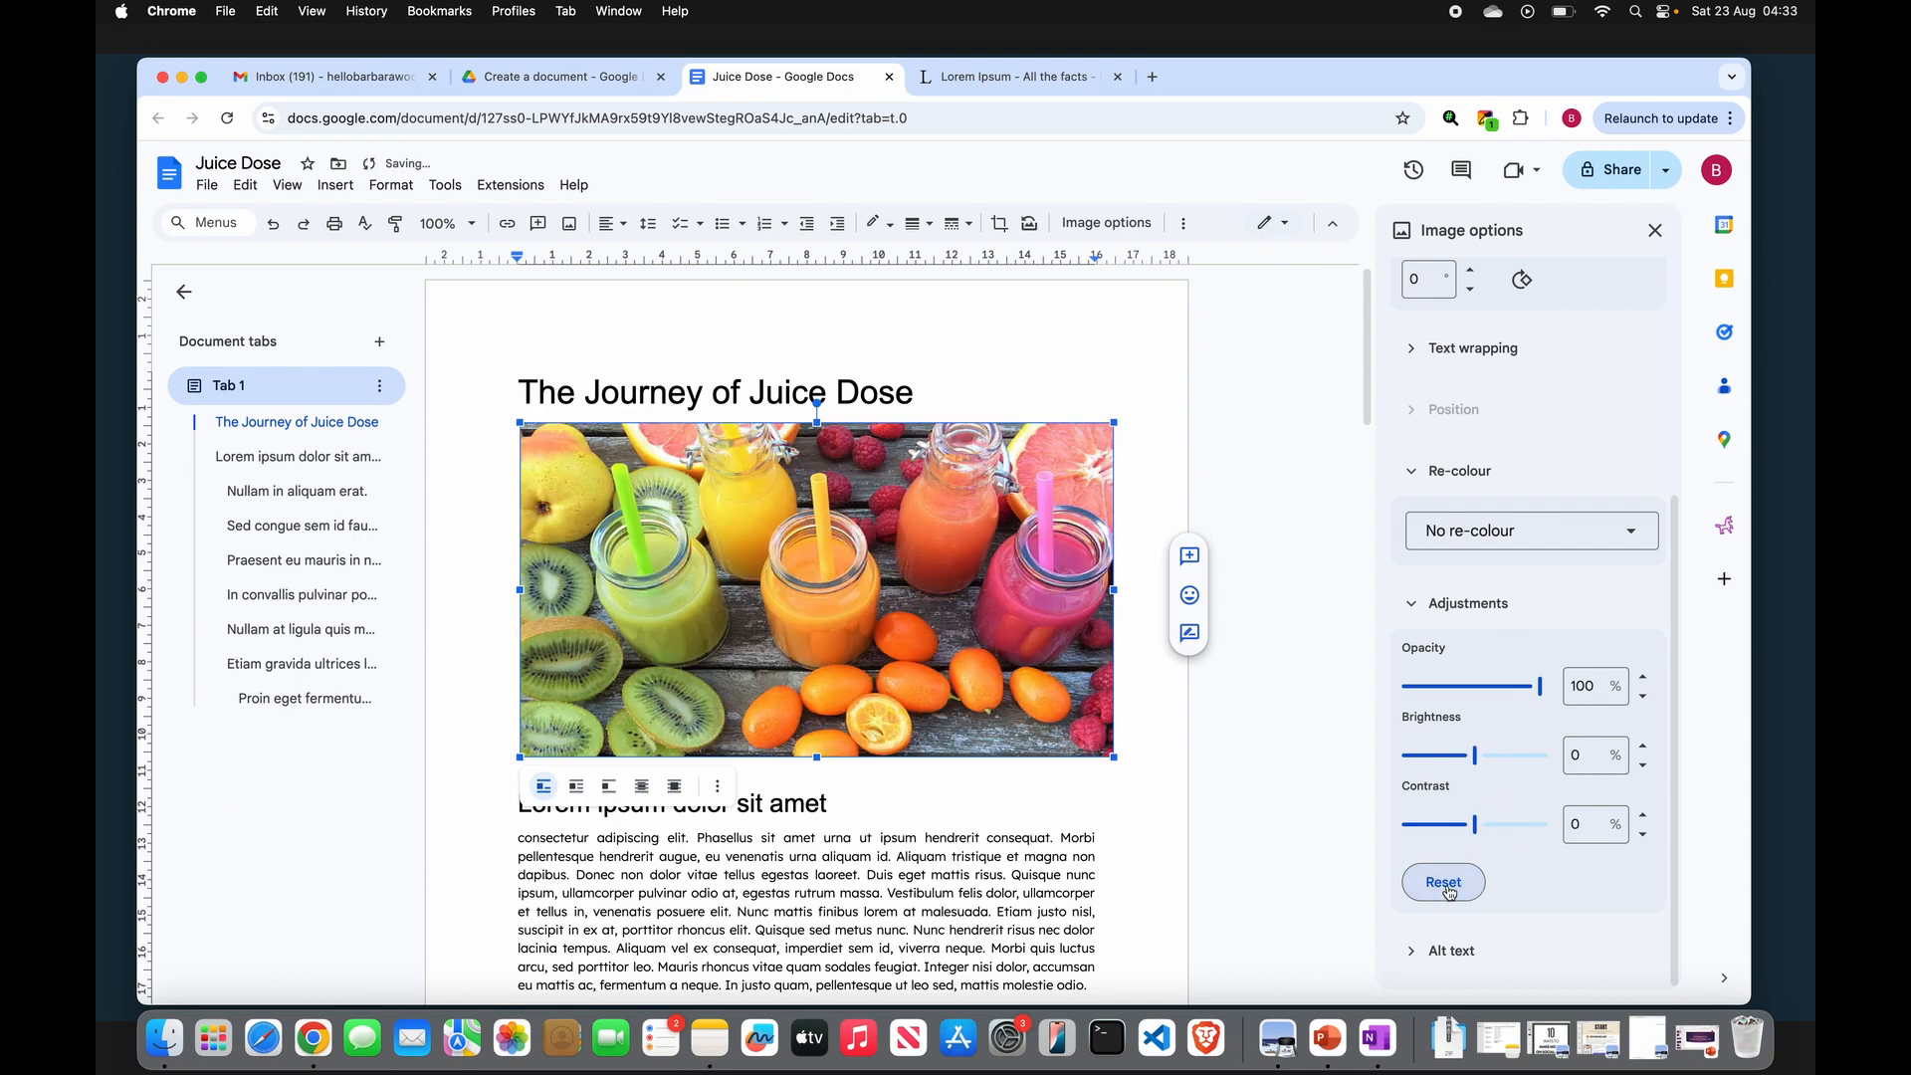
- Review the photo's alt text and close the image options panel
click(1451, 951)
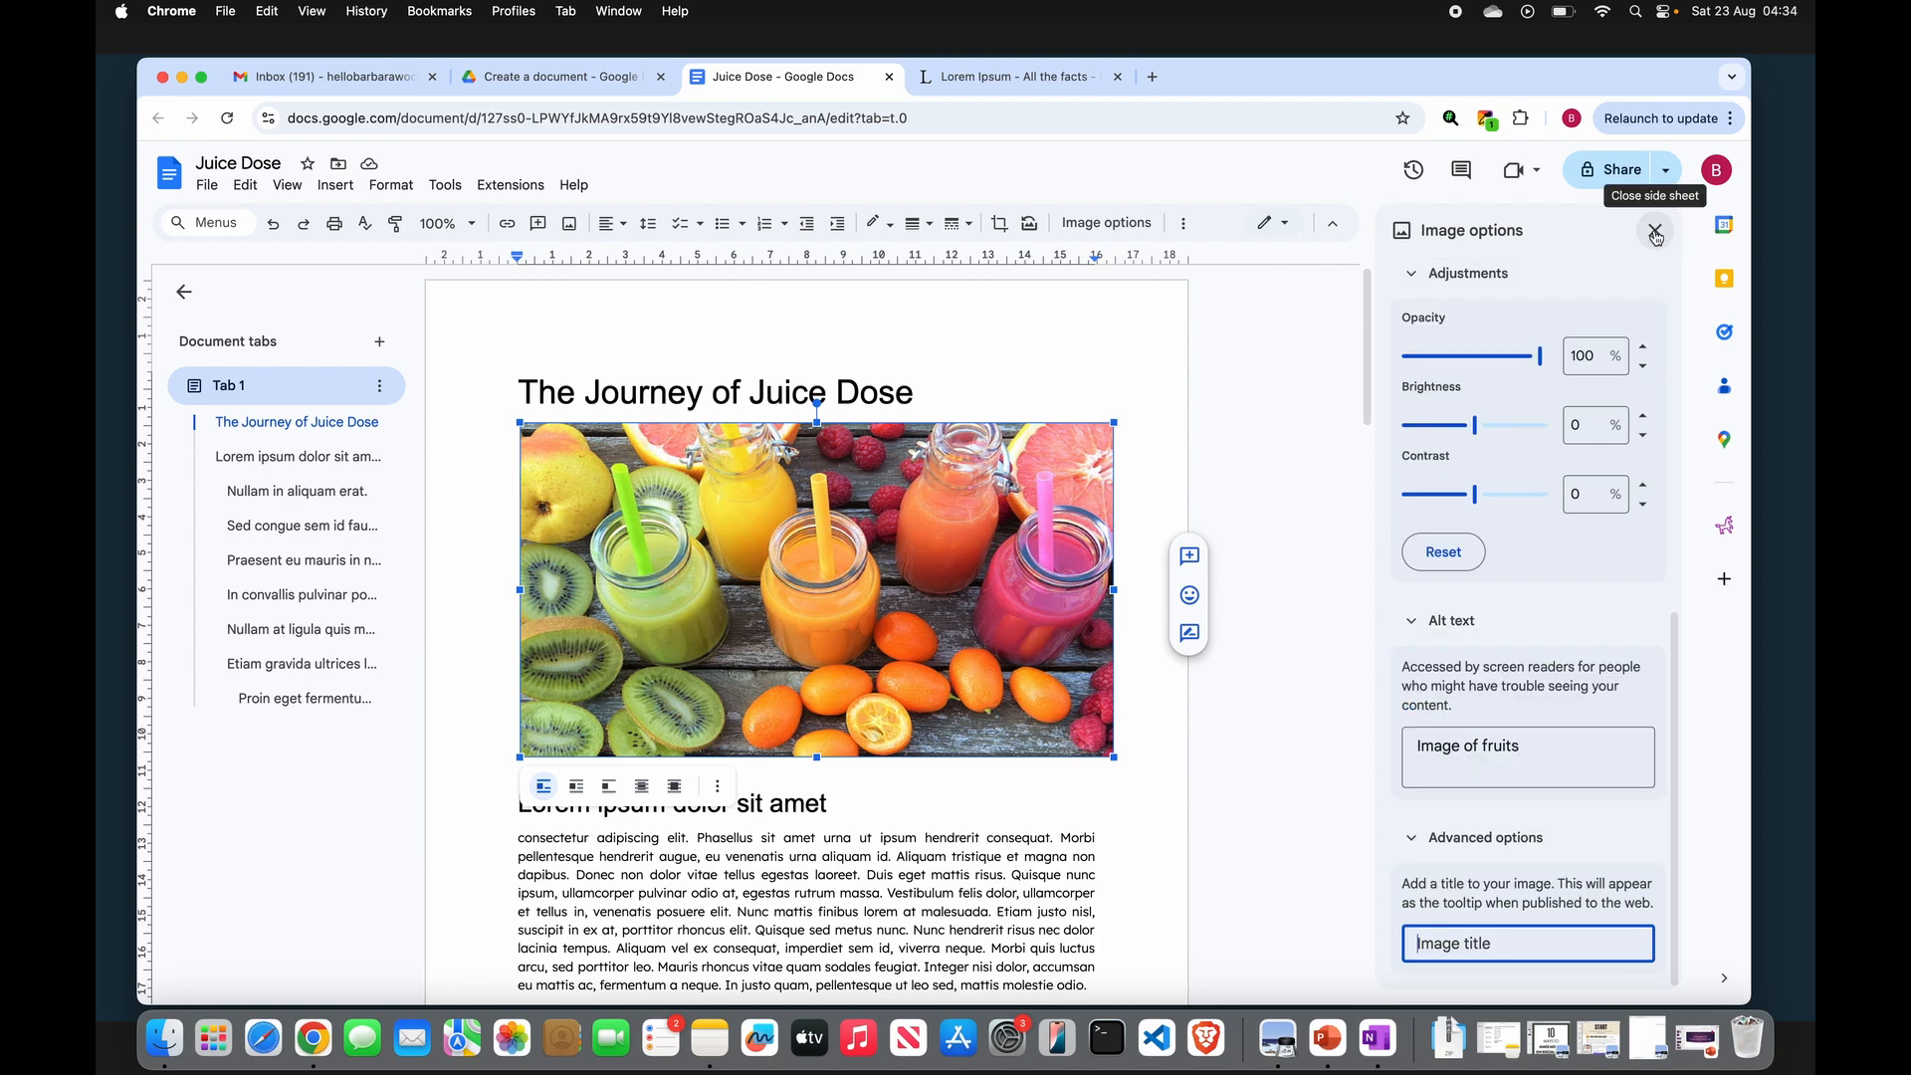
click(1655, 230)
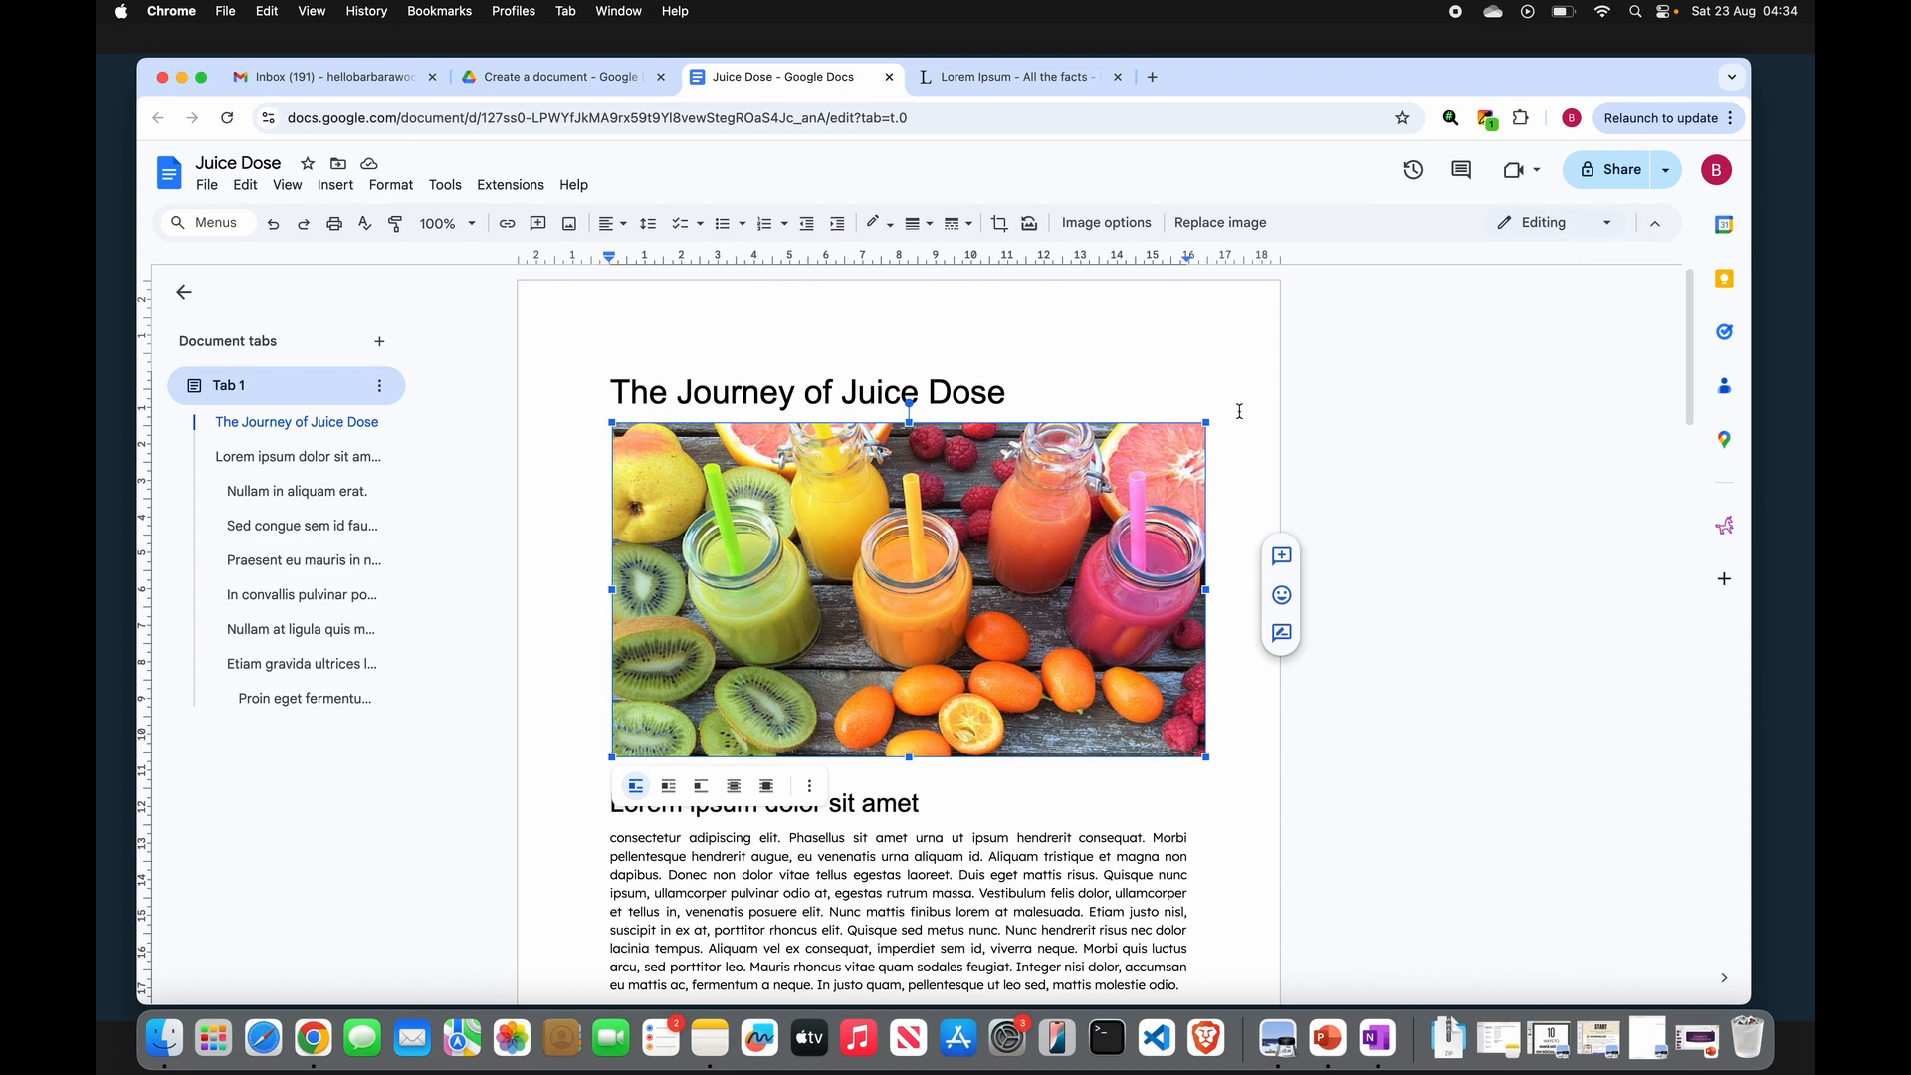
click(1237, 339)
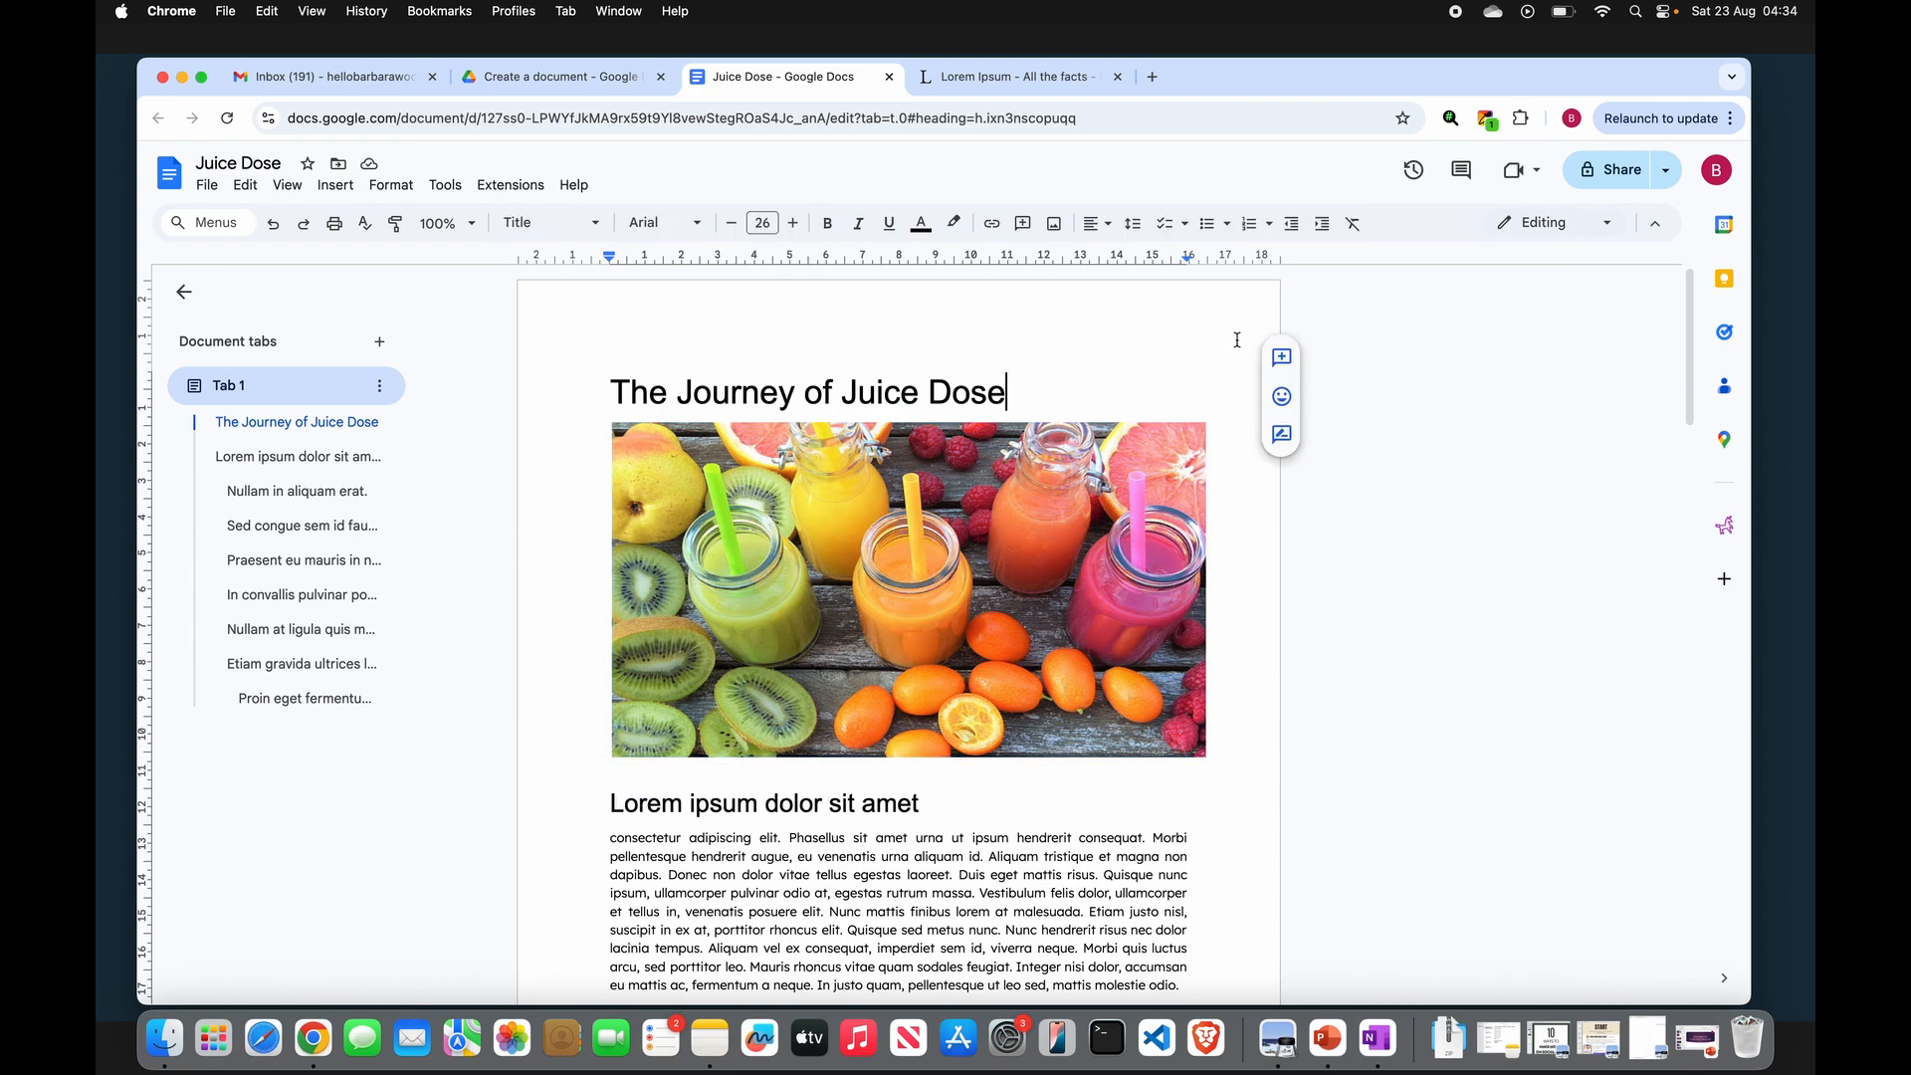
- Centre-align the title "The Journey of Juice Dose"
triple_click(1005, 394)
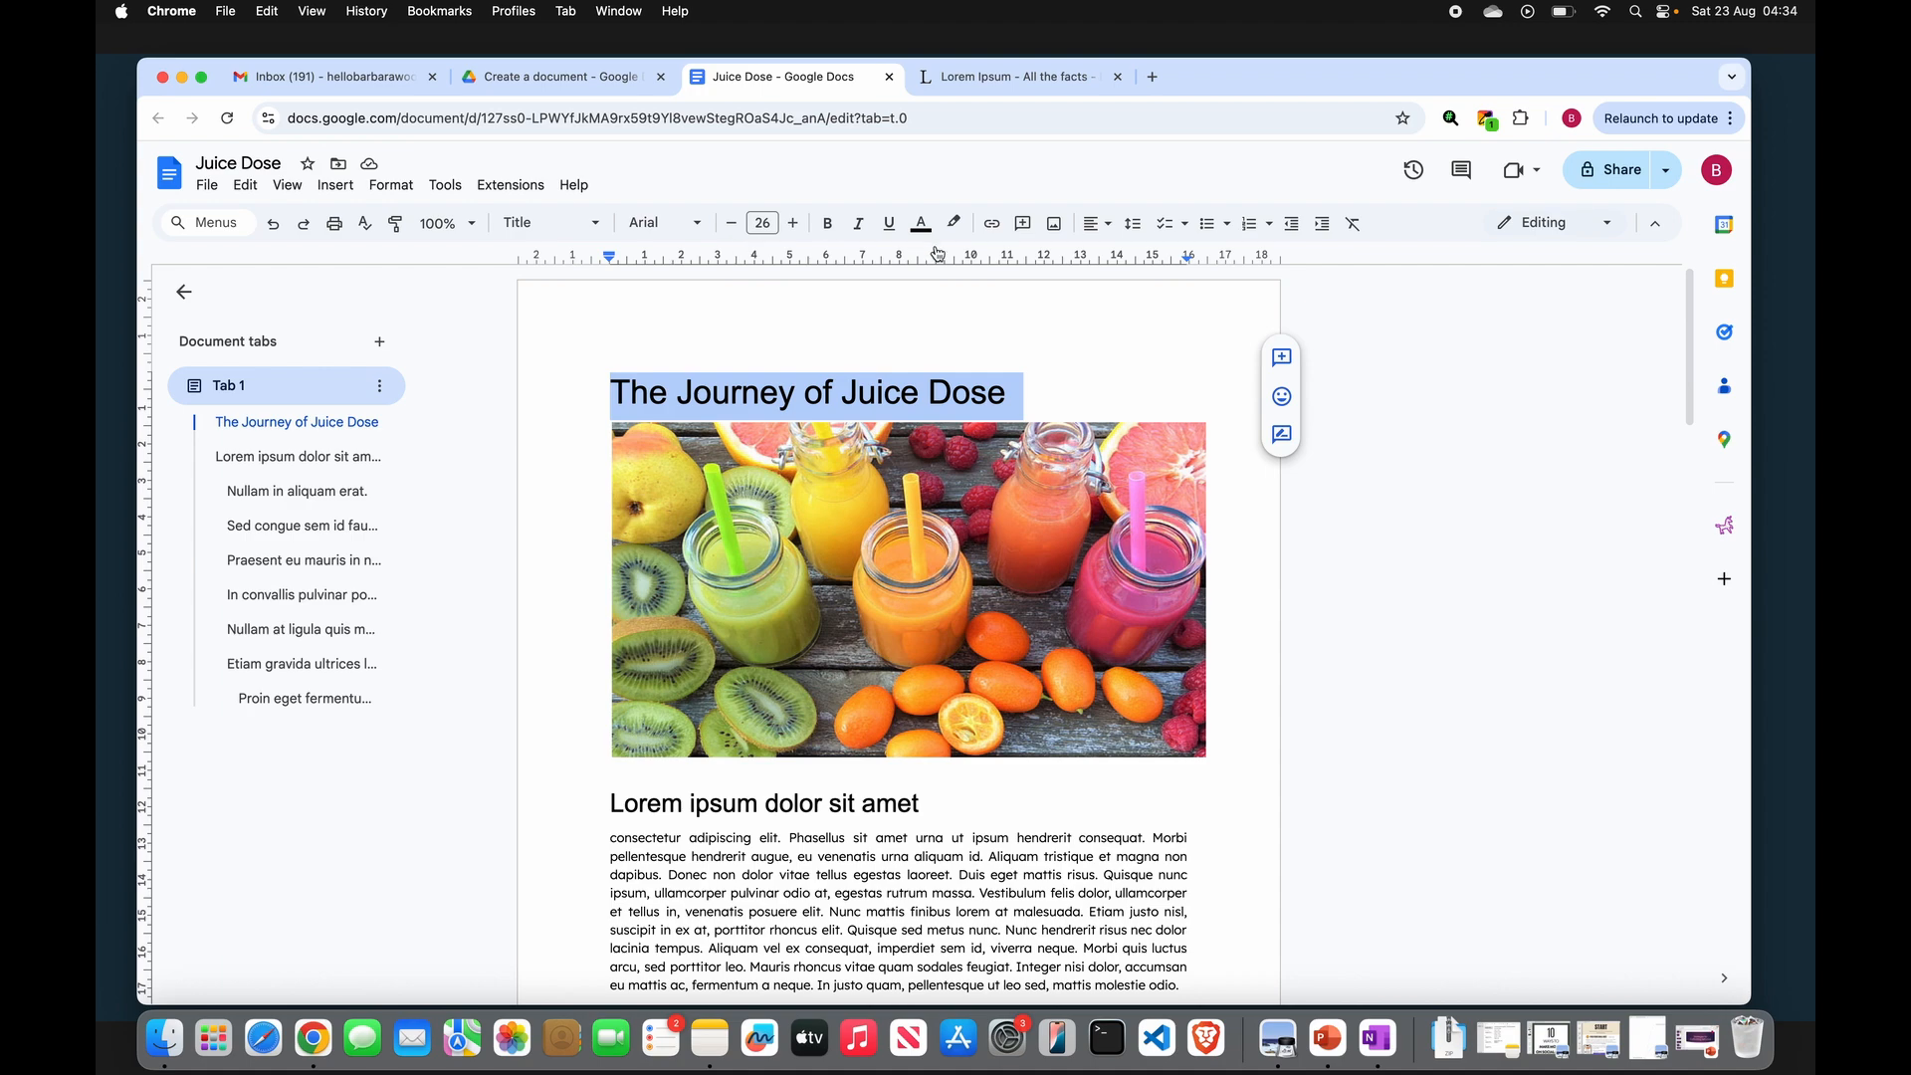
click(1114, 230)
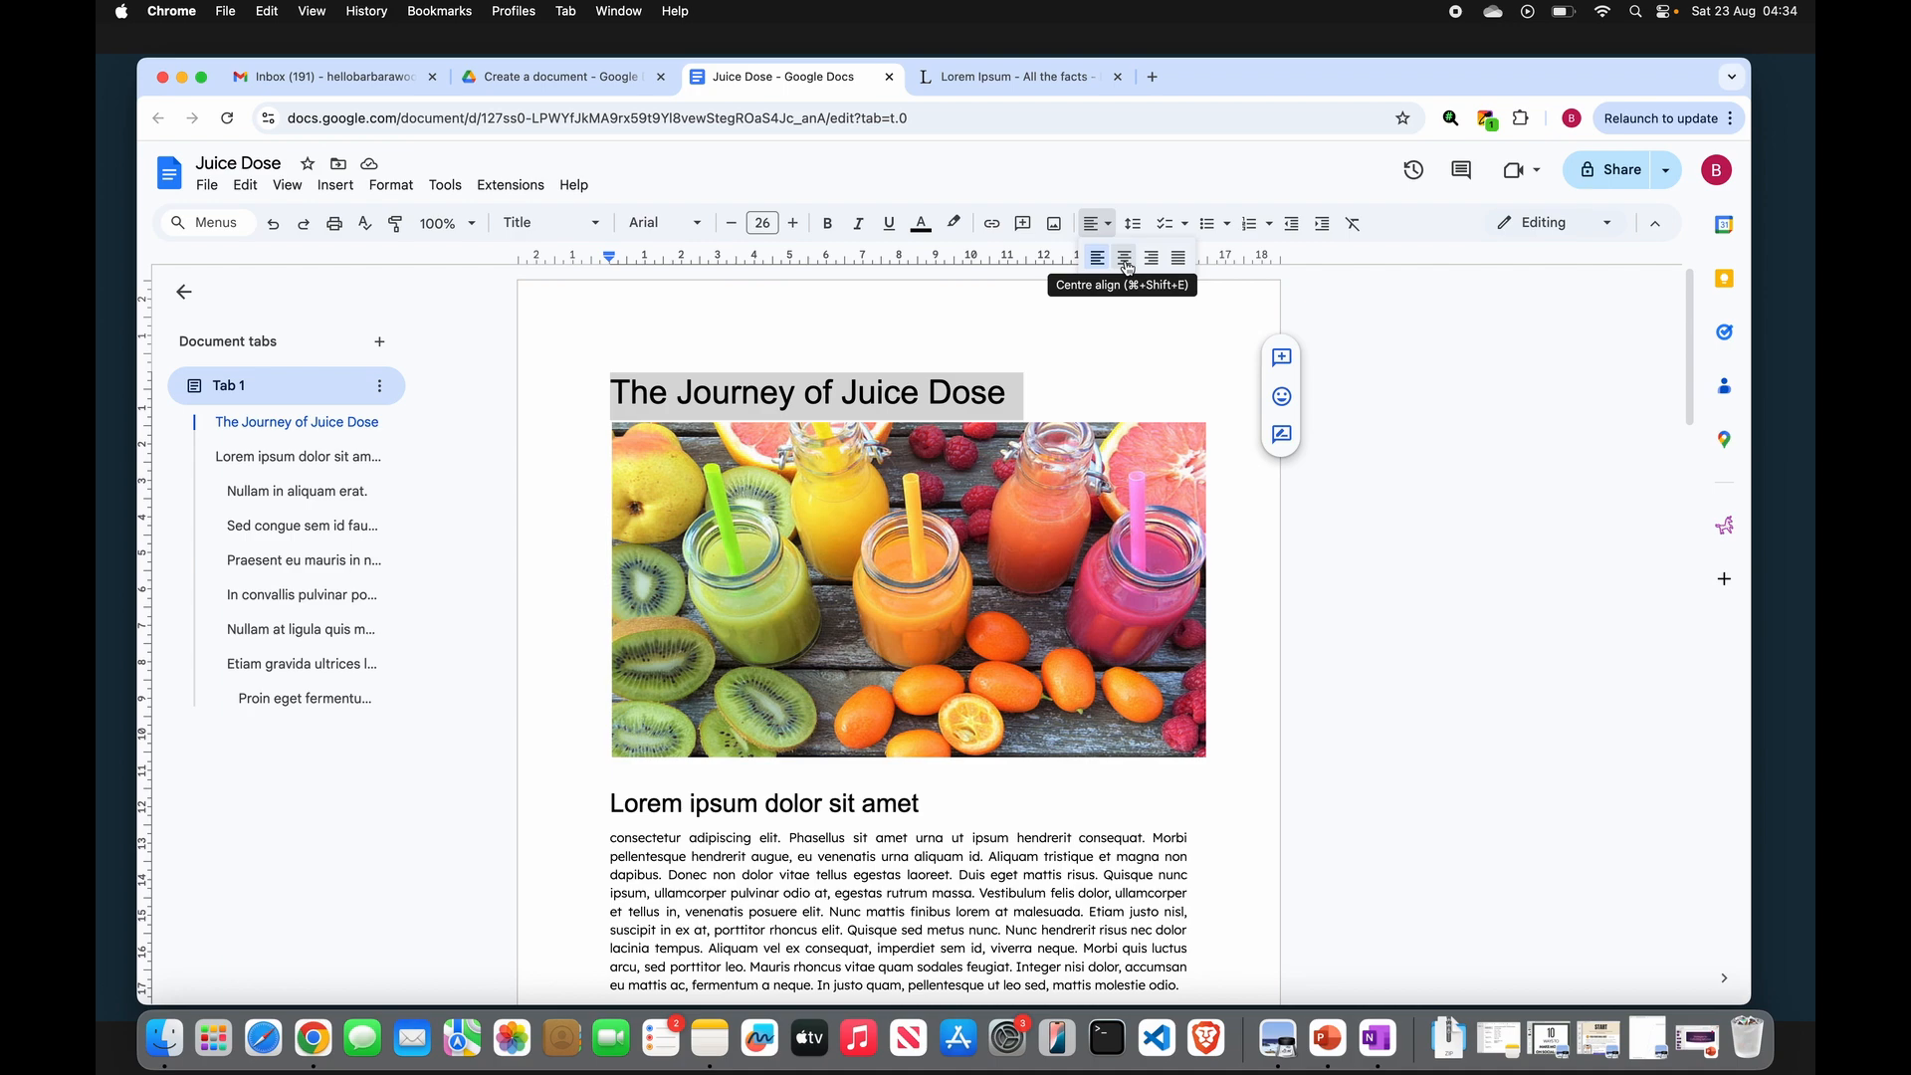
click(1125, 263)
click(1135, 378)
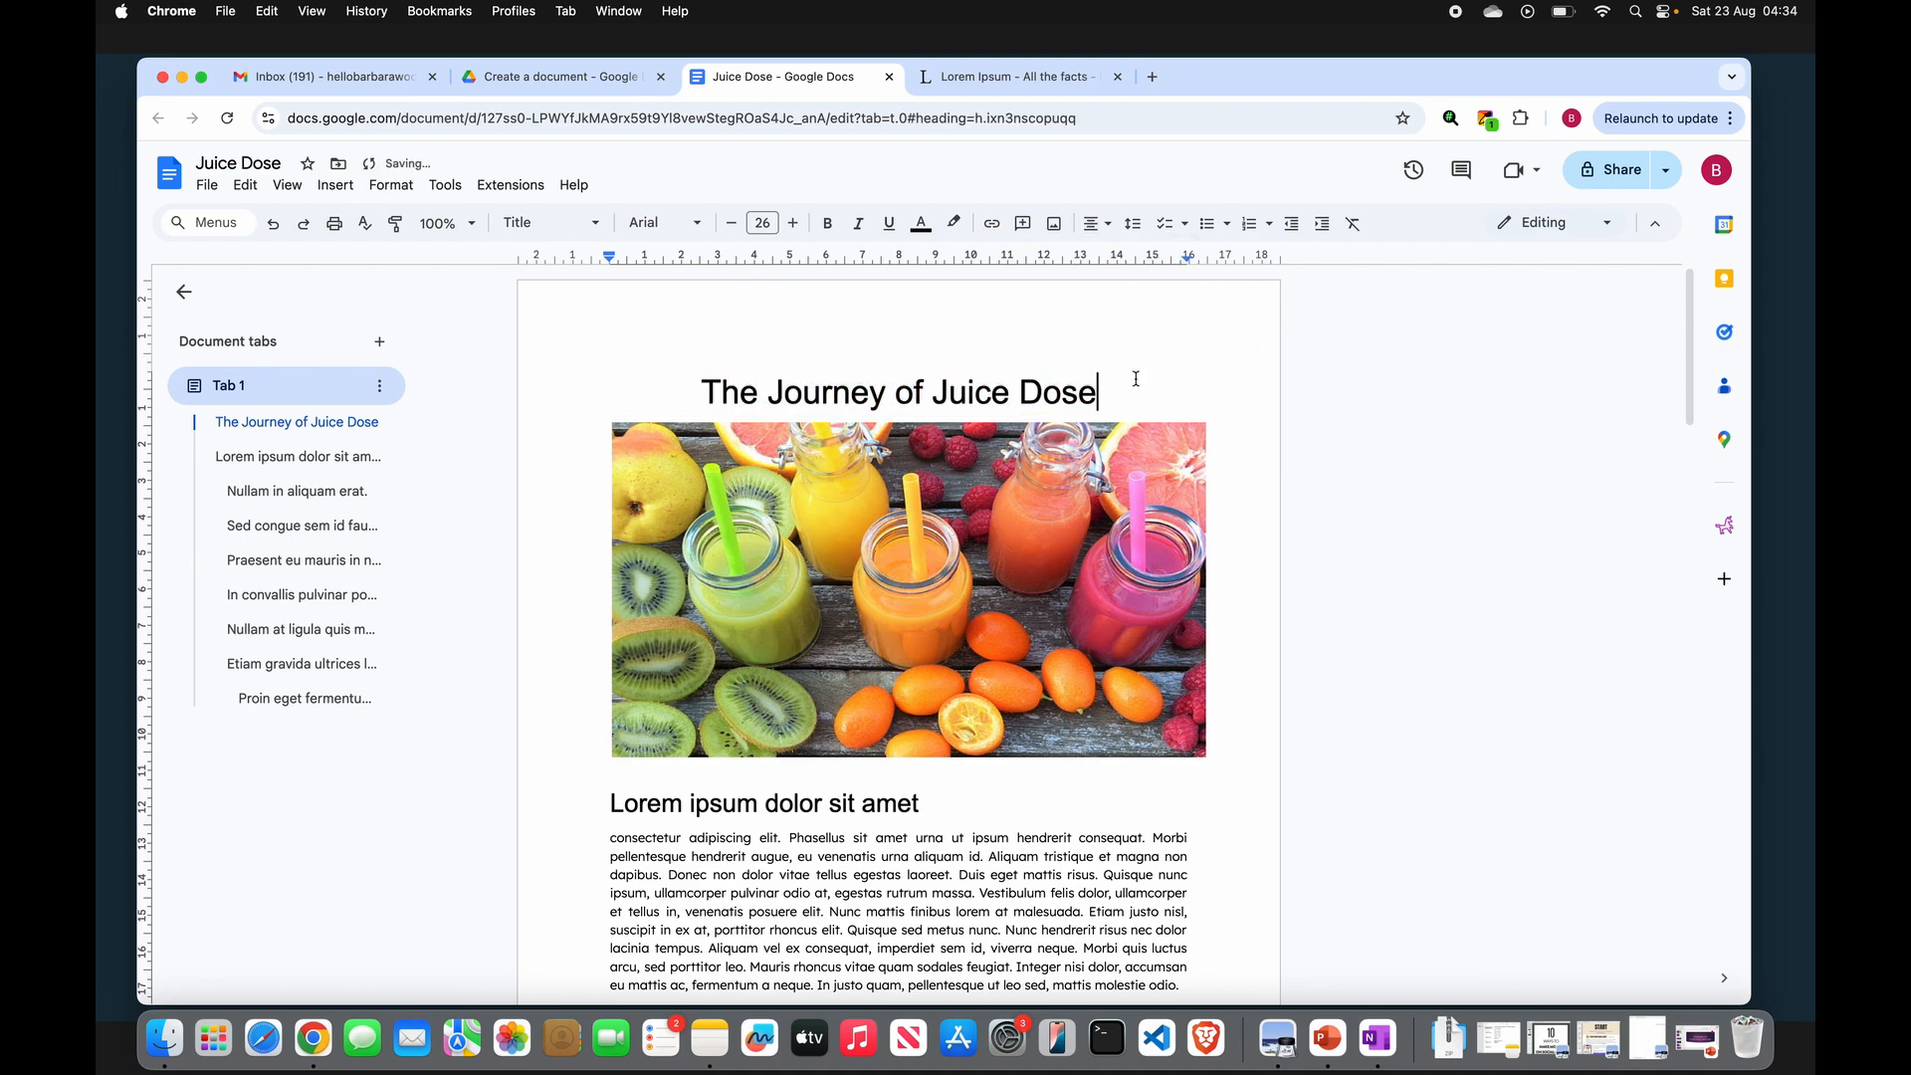
- Search the web for "mango juice" images and insert the glass of mango juice with a mango at the start of the first paragraph
scroll(1117, 567, down, 3)
scroll(1116, 567, up, 2)
scroll(1116, 567, down, 4)
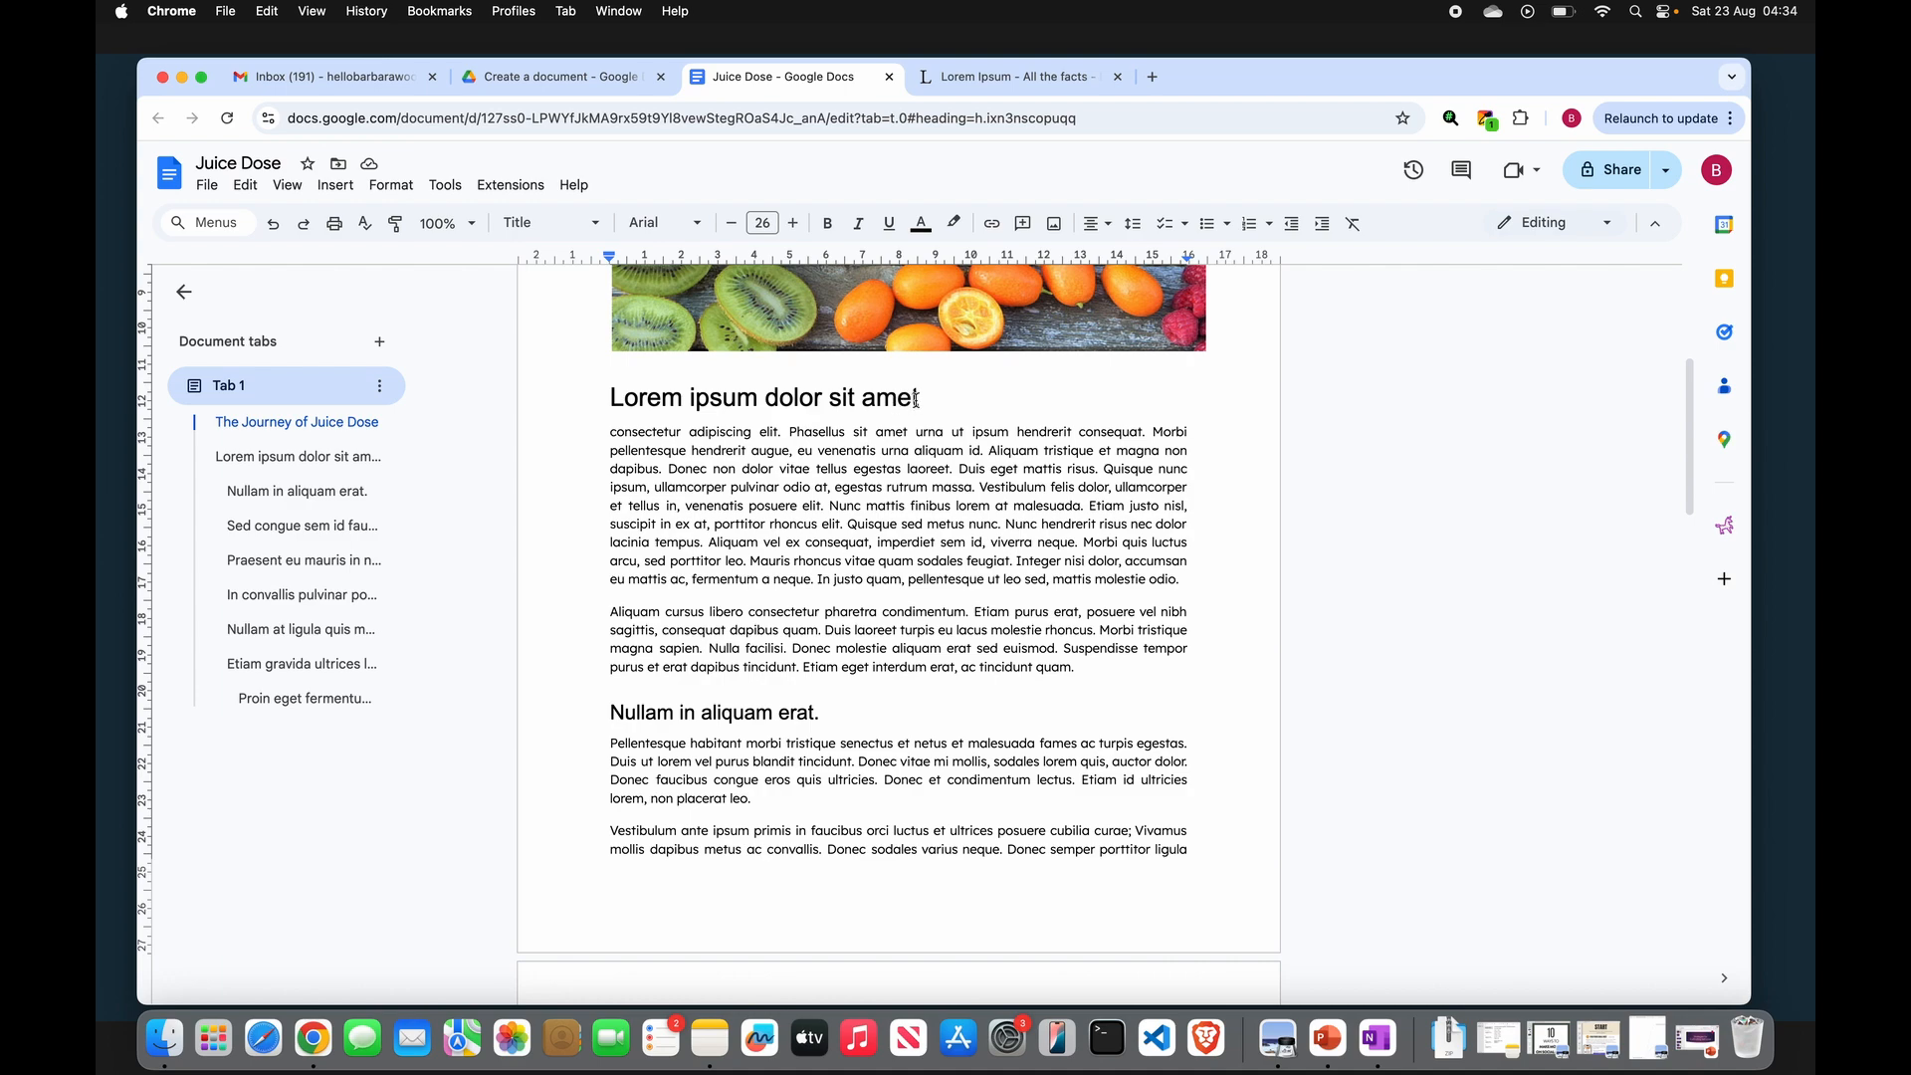
click(919, 399)
click(611, 436)
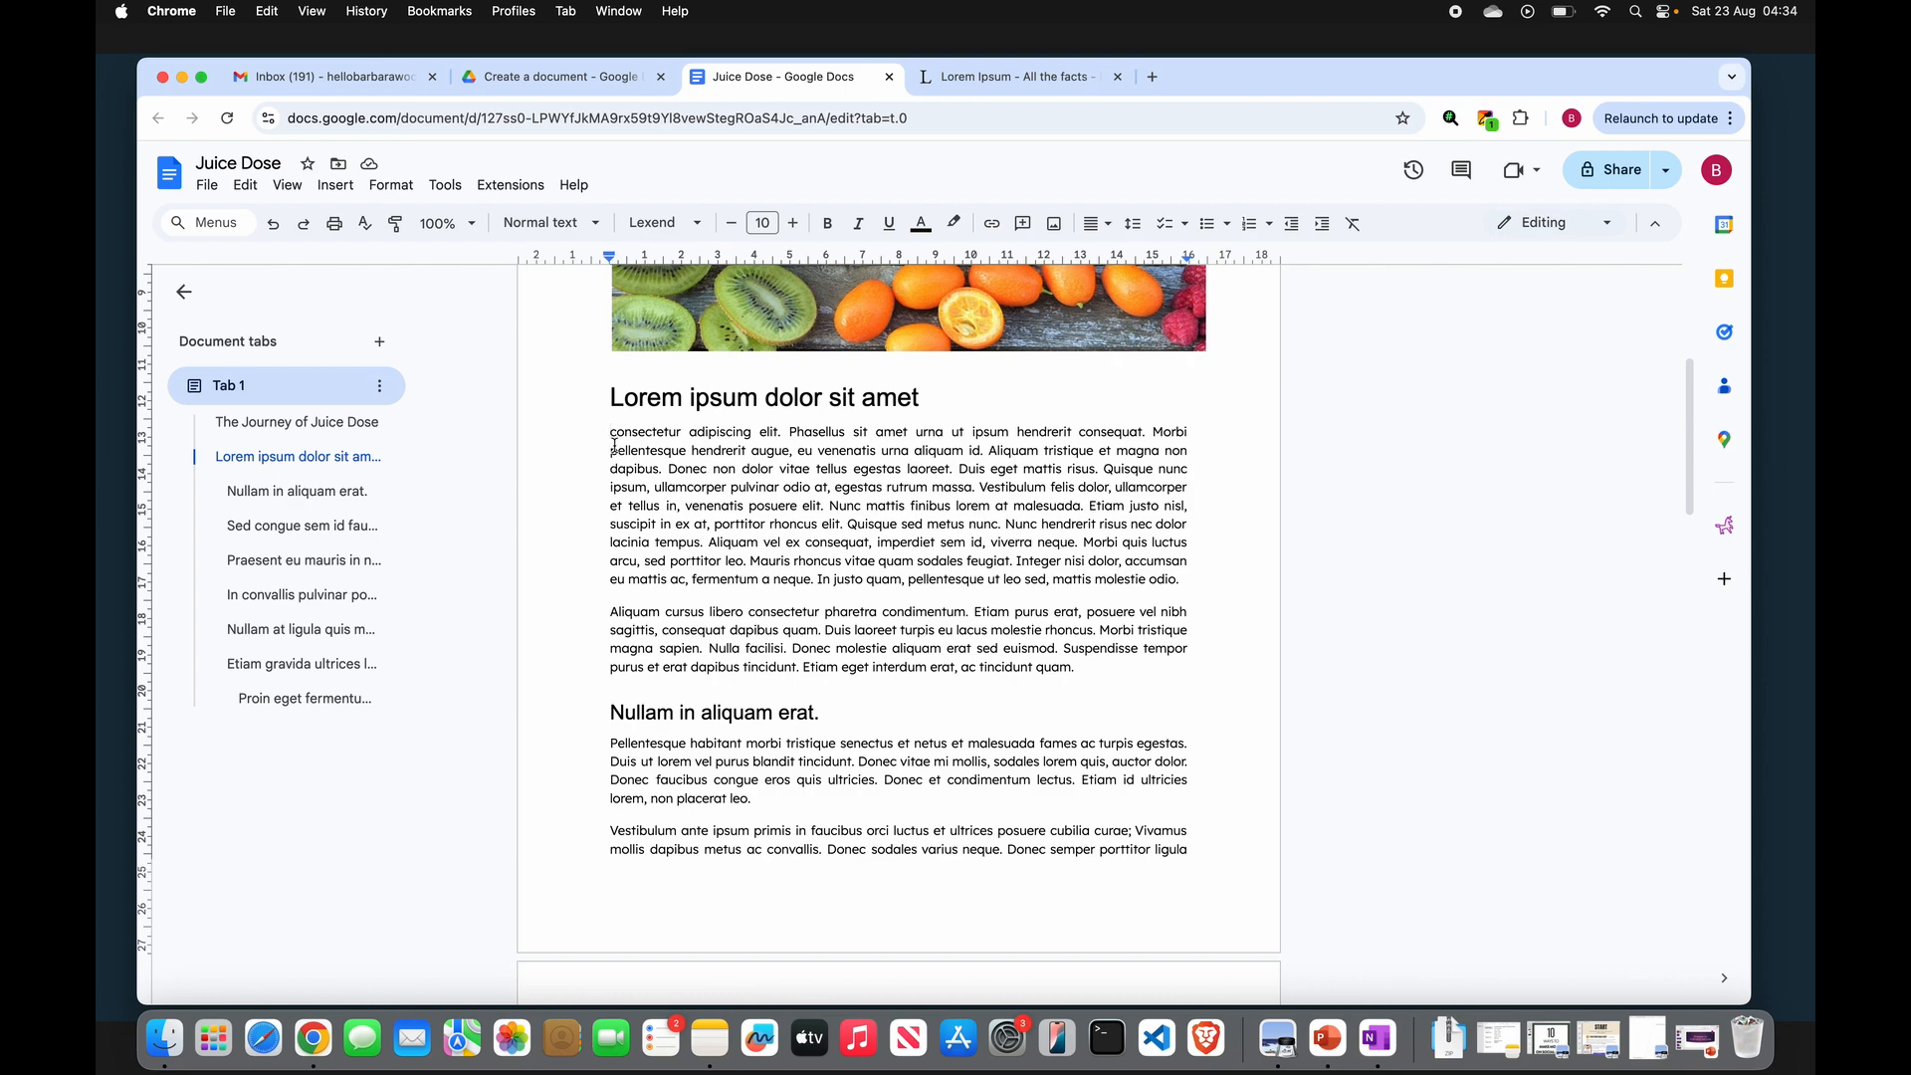
click(336, 185)
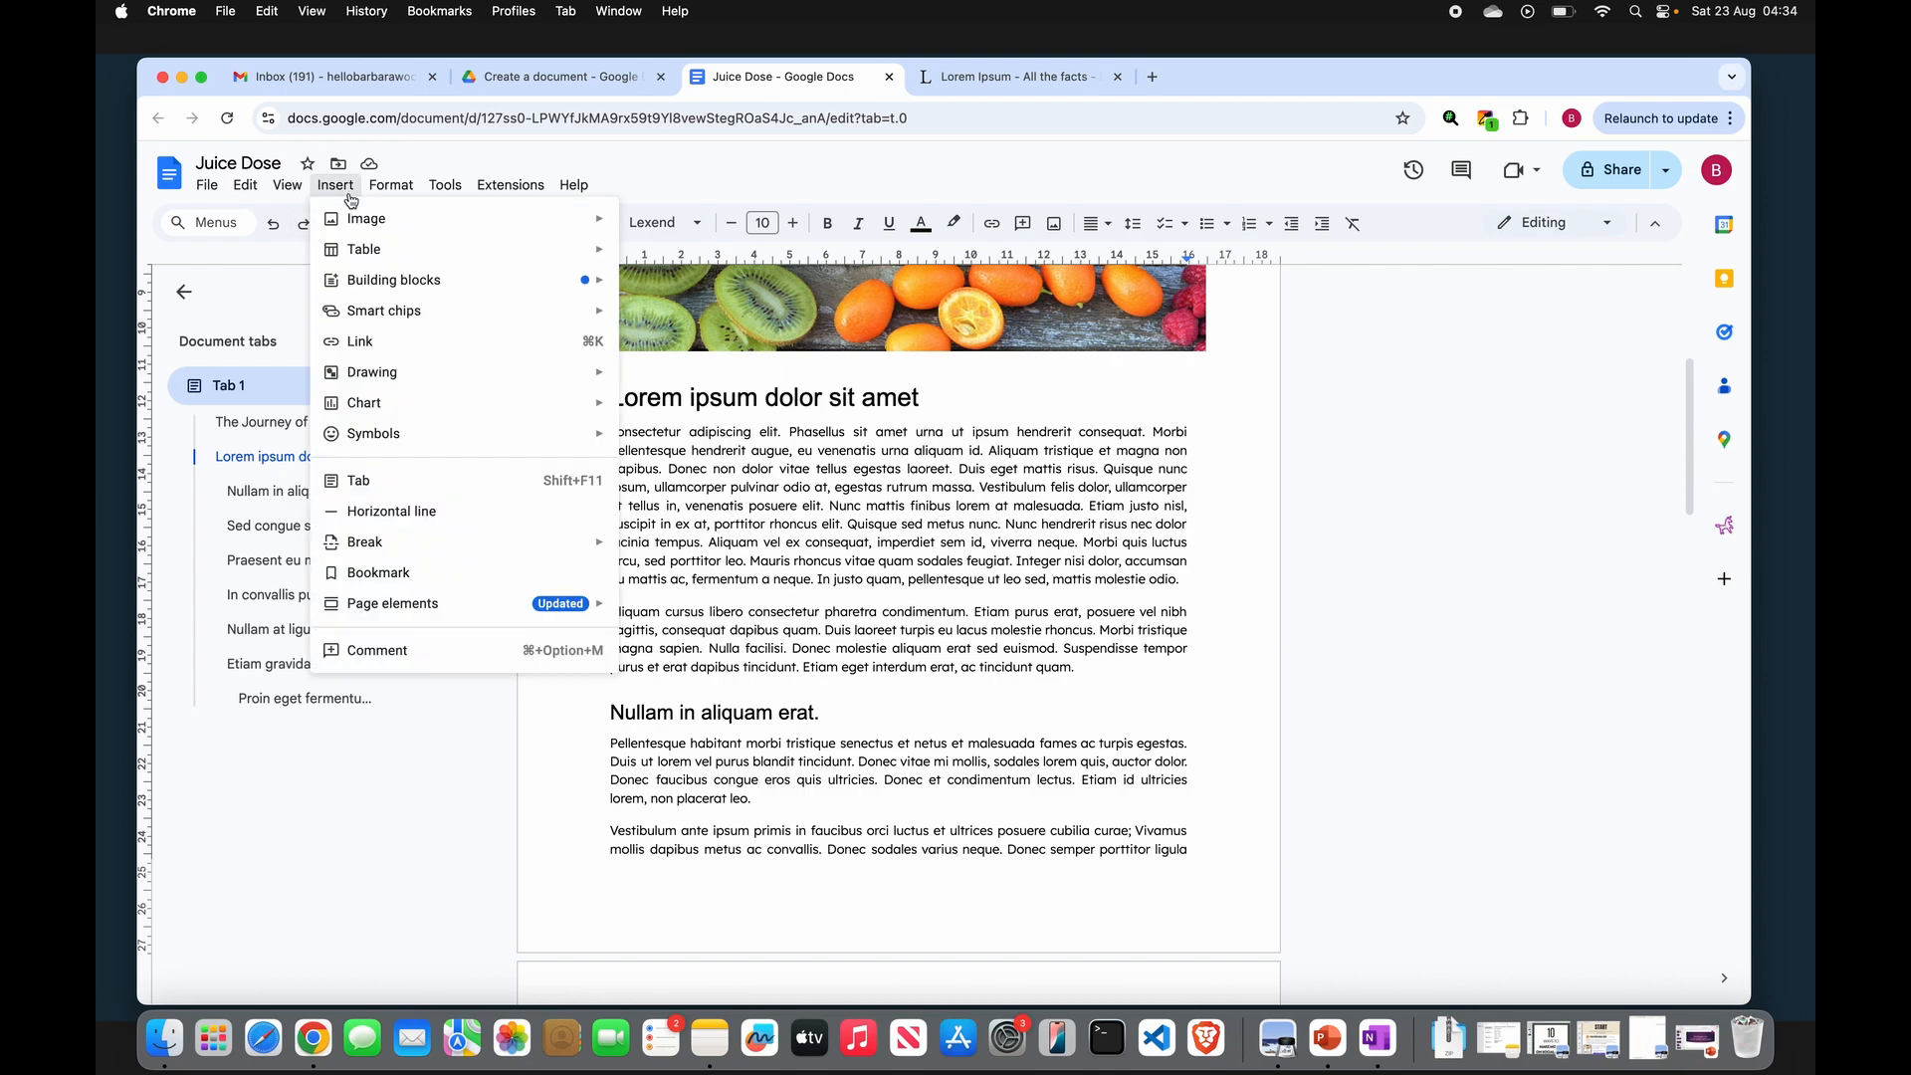
mouse_move(580, 230)
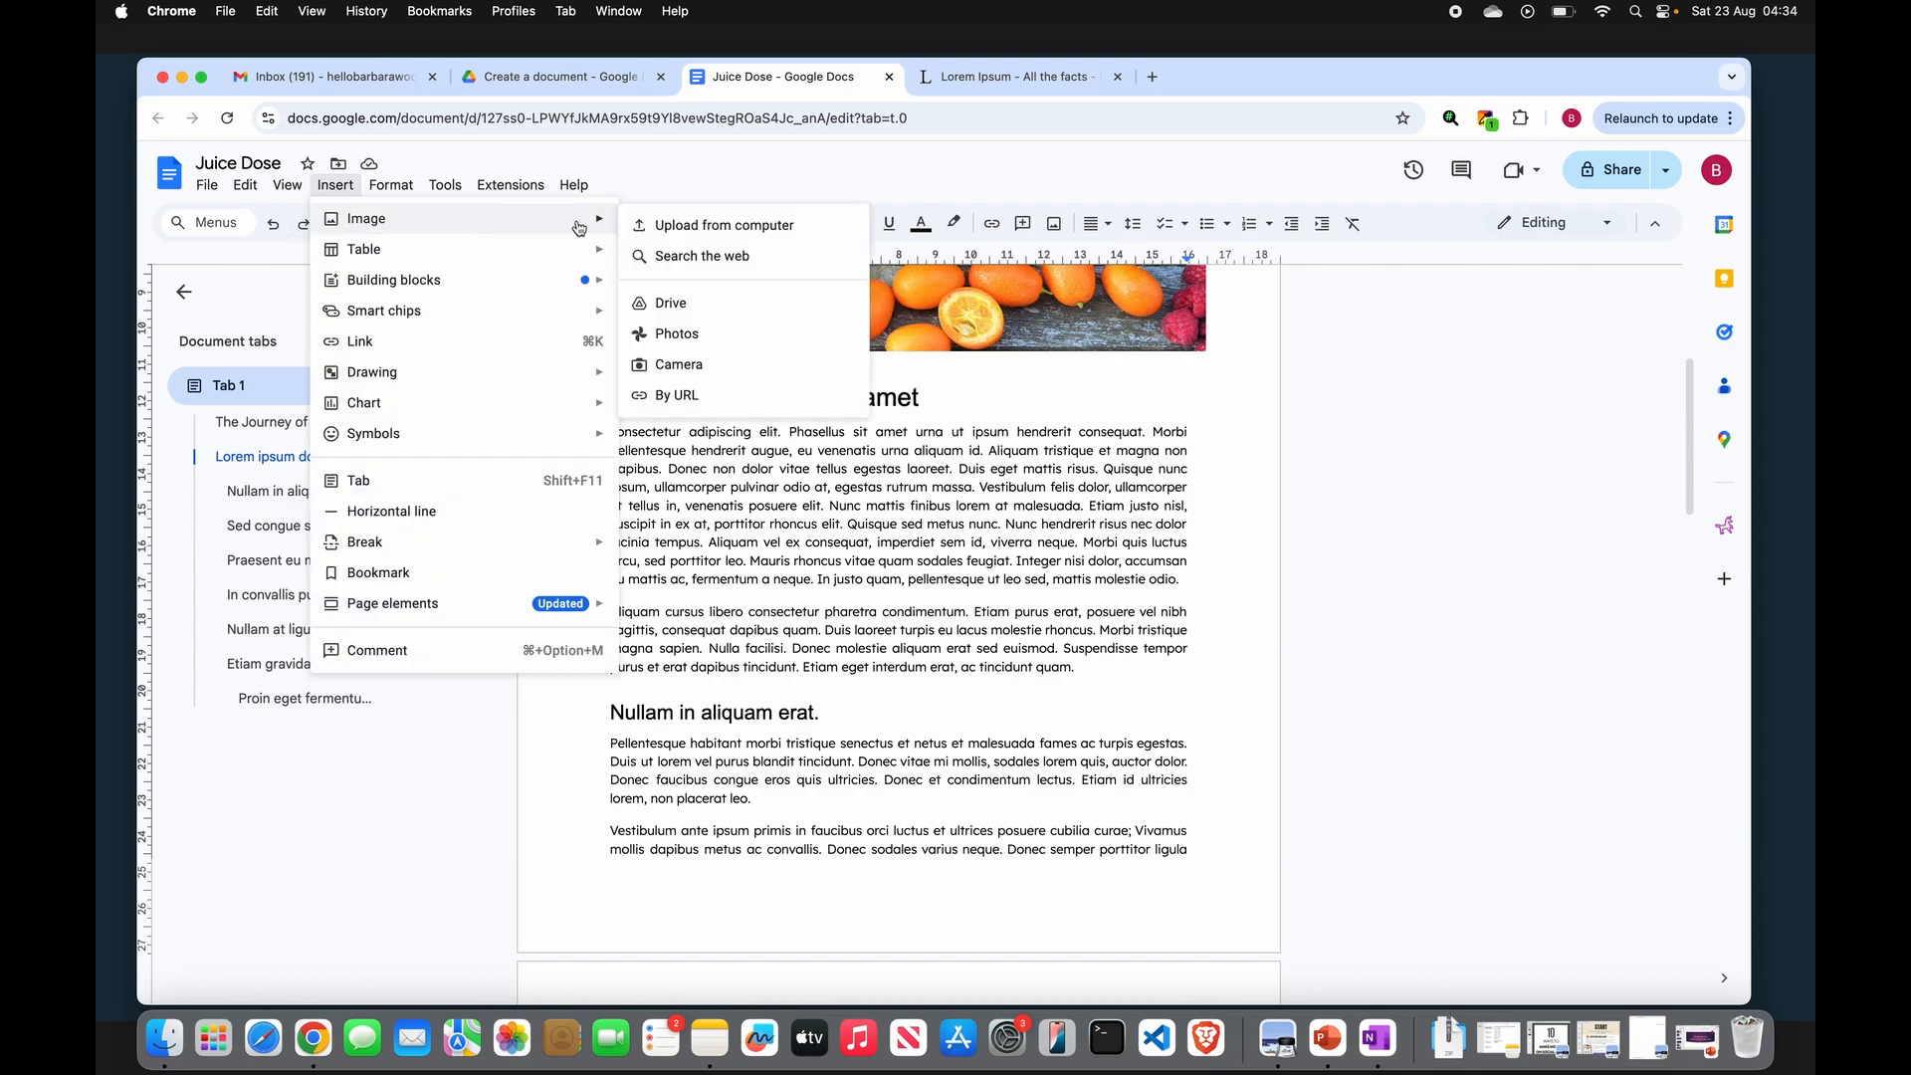
click(720, 256)
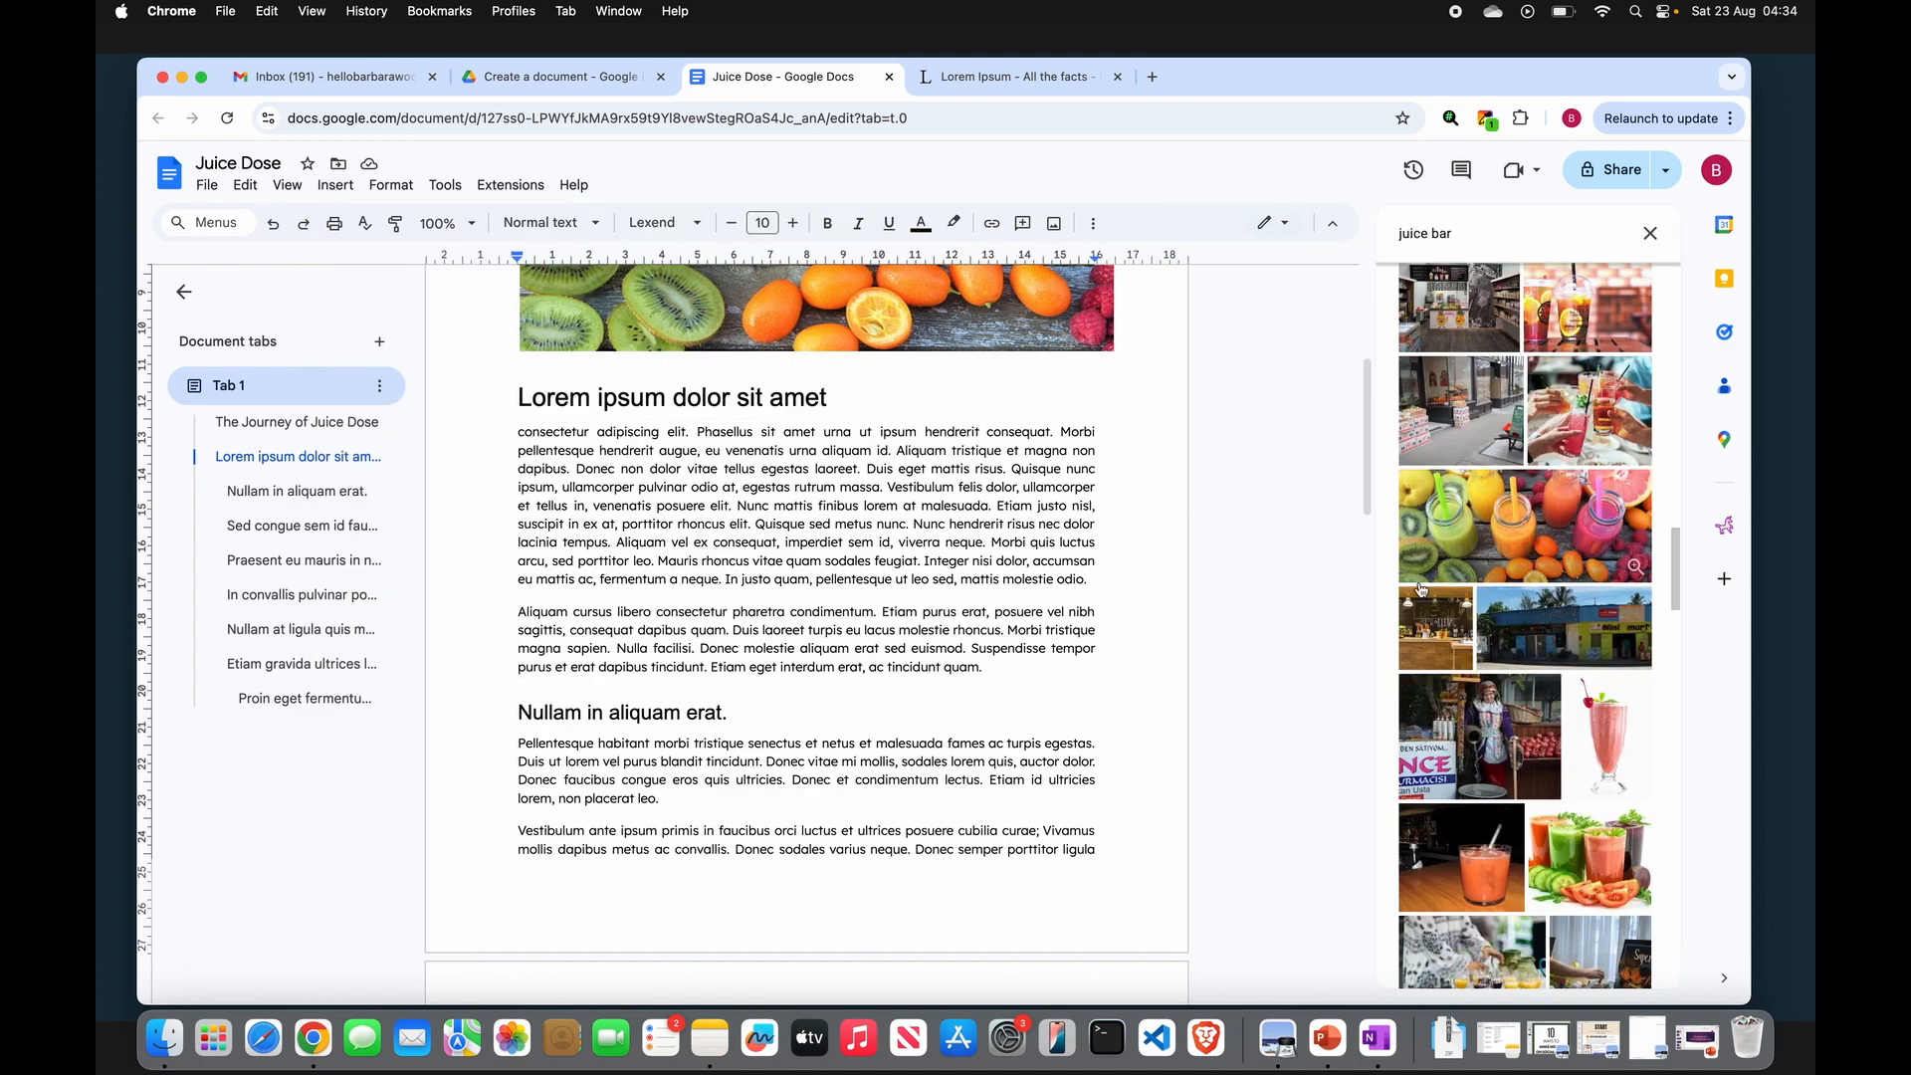
scroll(1420, 589, down, 3)
scroll(1420, 589, down, 2)
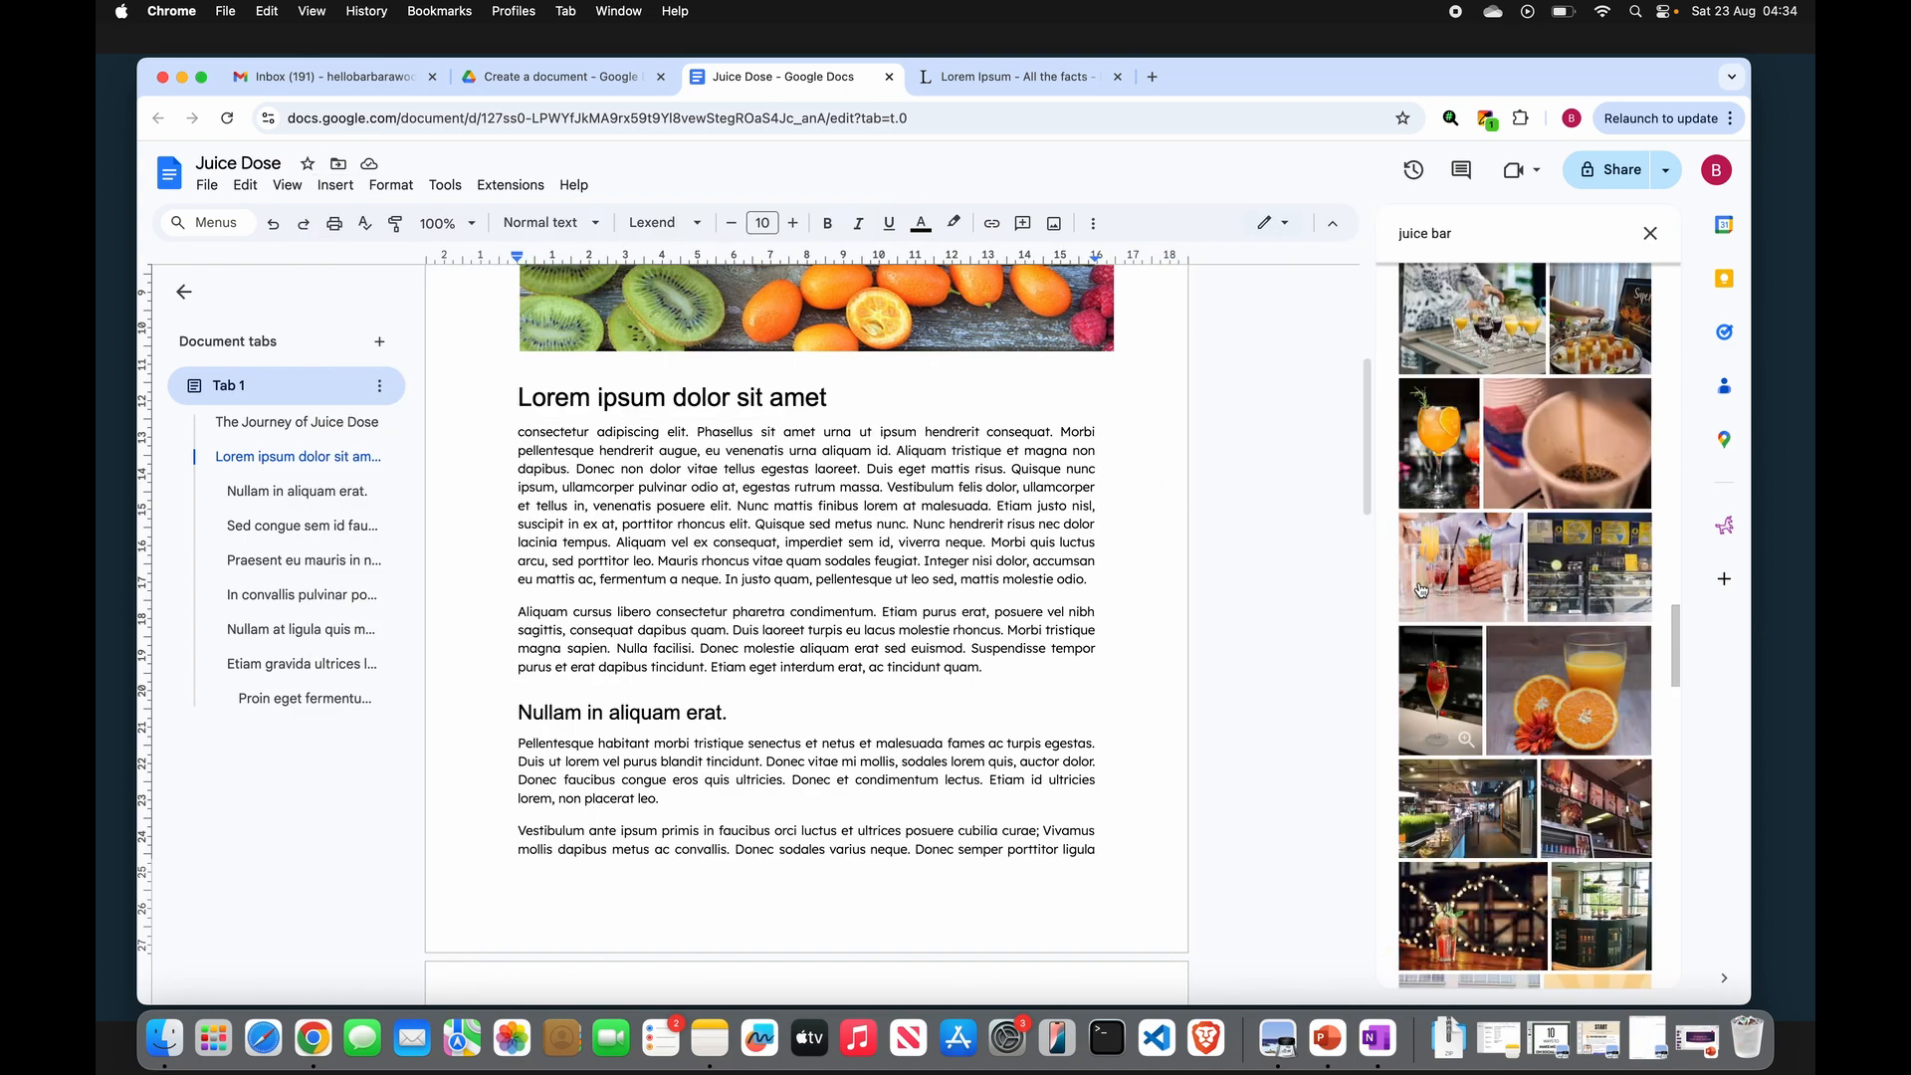
triple_click(1457, 240)
text(m)
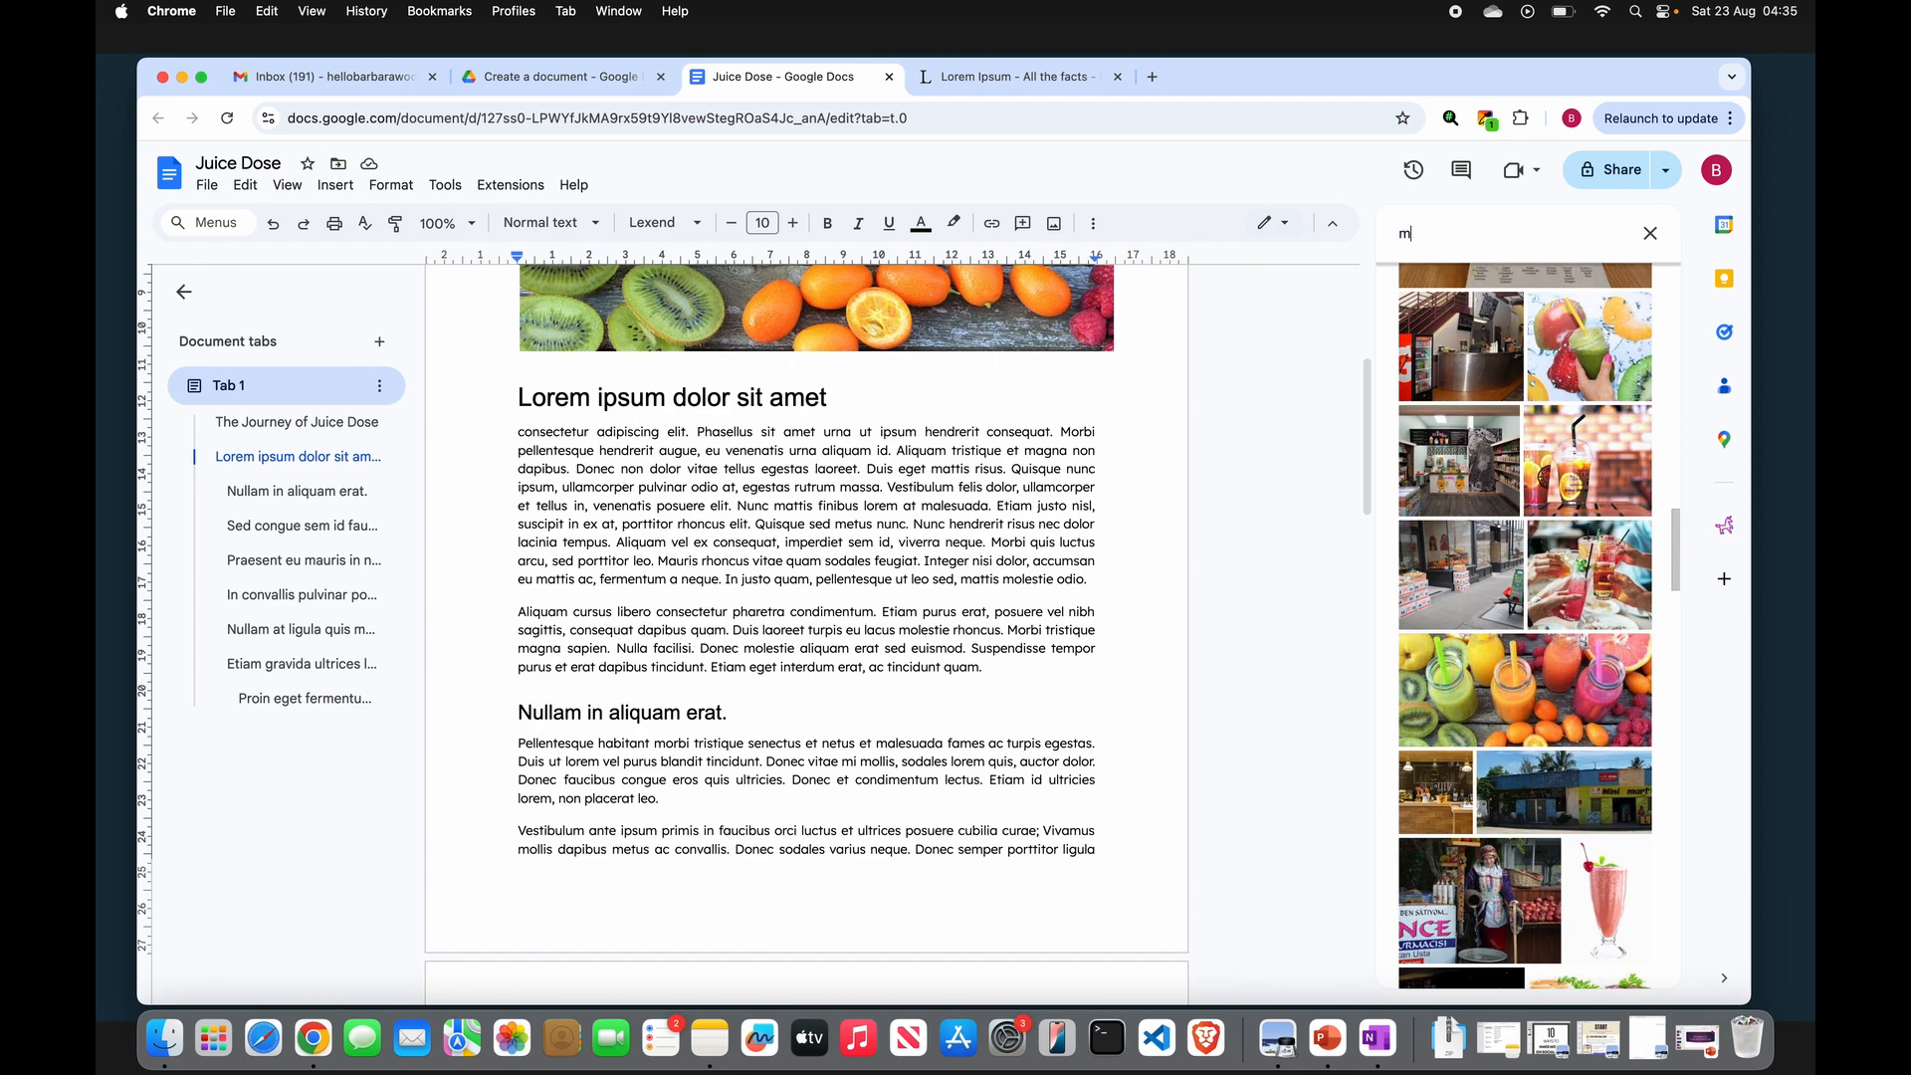
text(ah)
key(BackSpace)
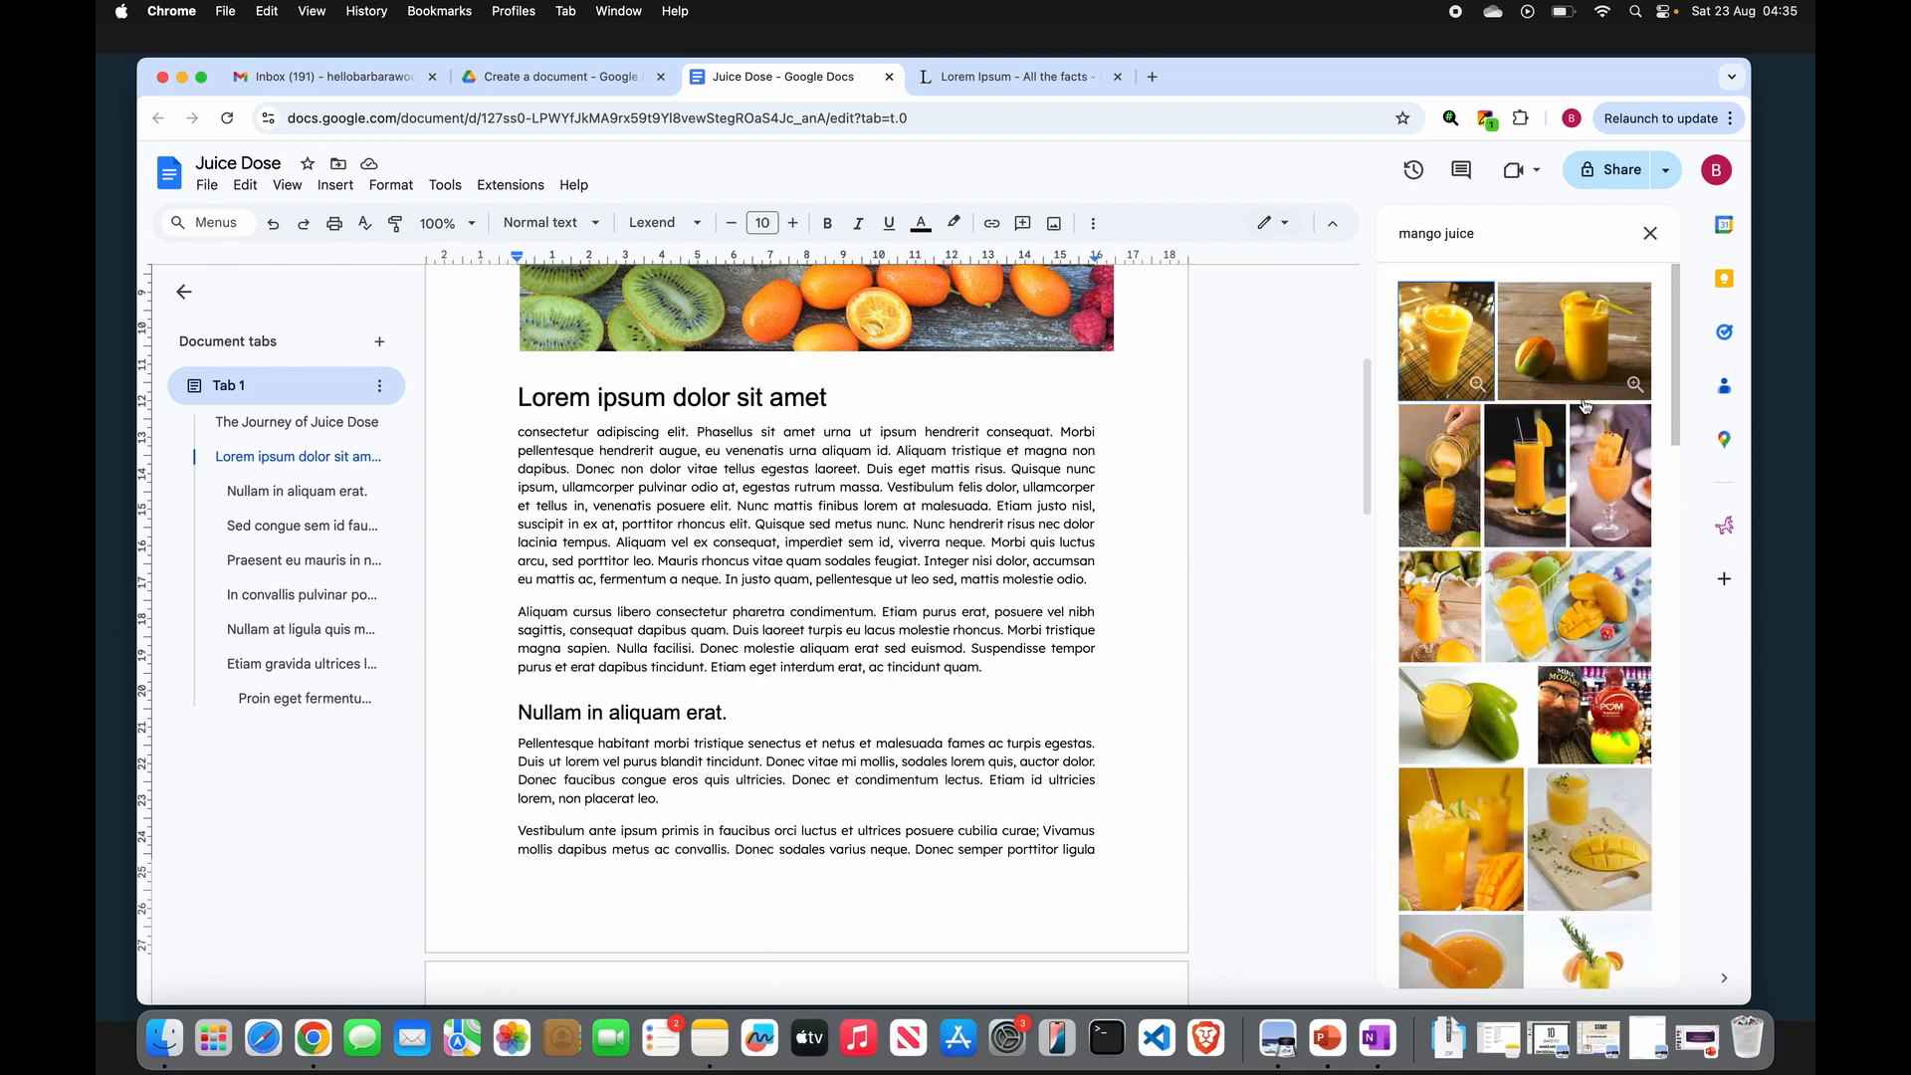
click(1467, 715)
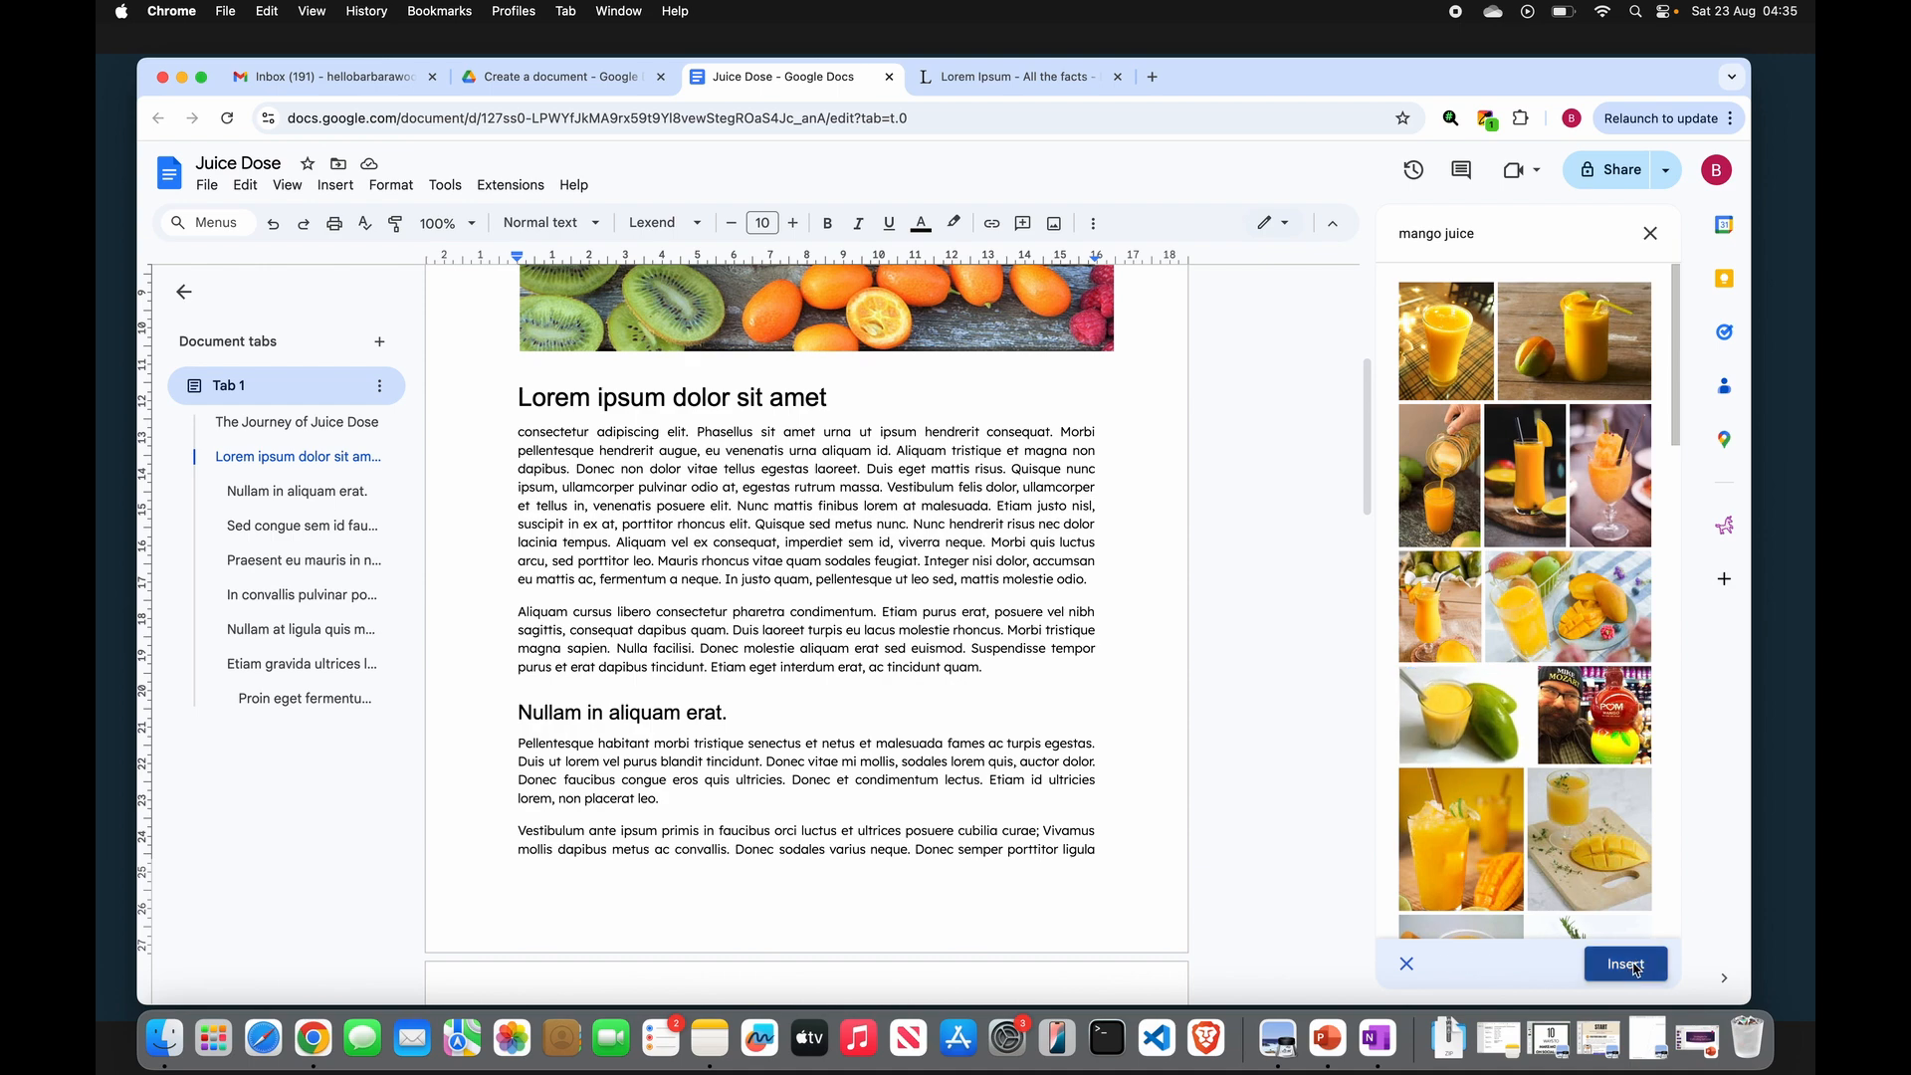
click(1625, 964)
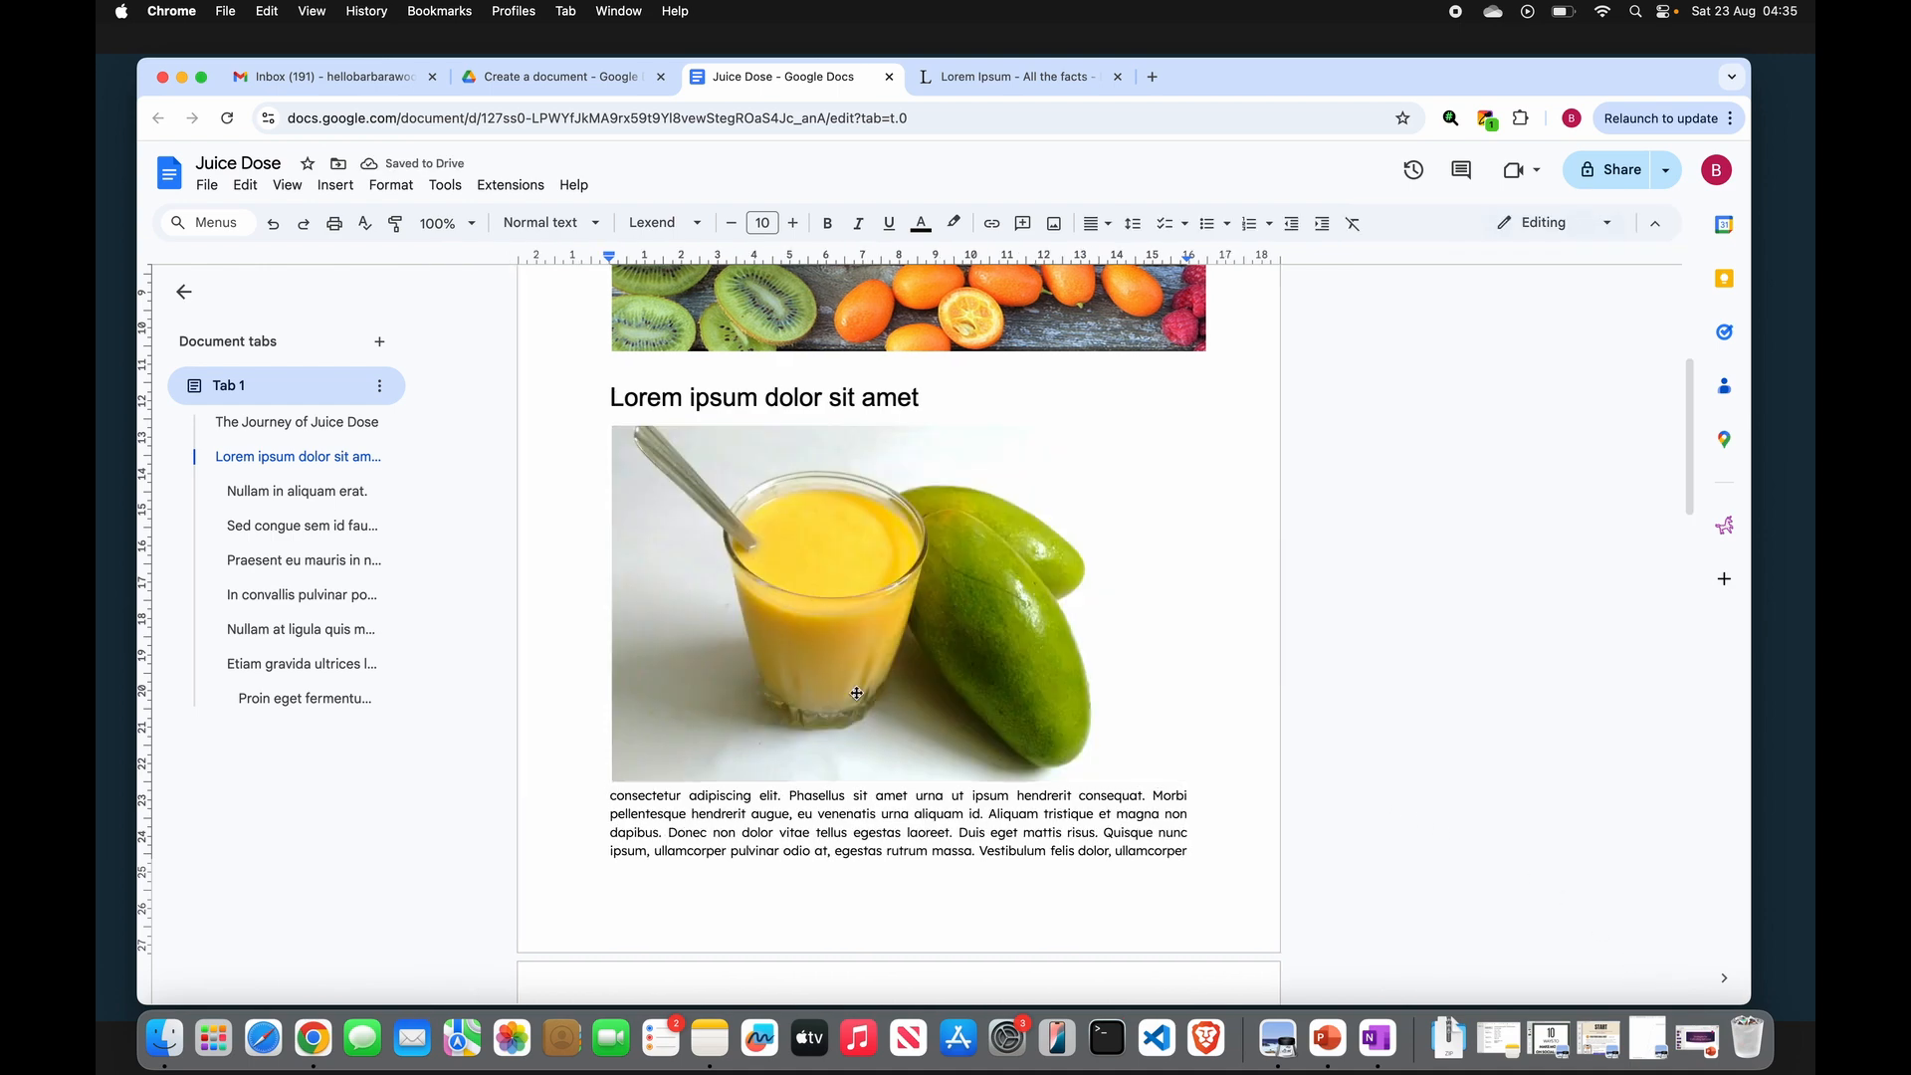
- Set the mango juice photo to wrap text
click(856, 692)
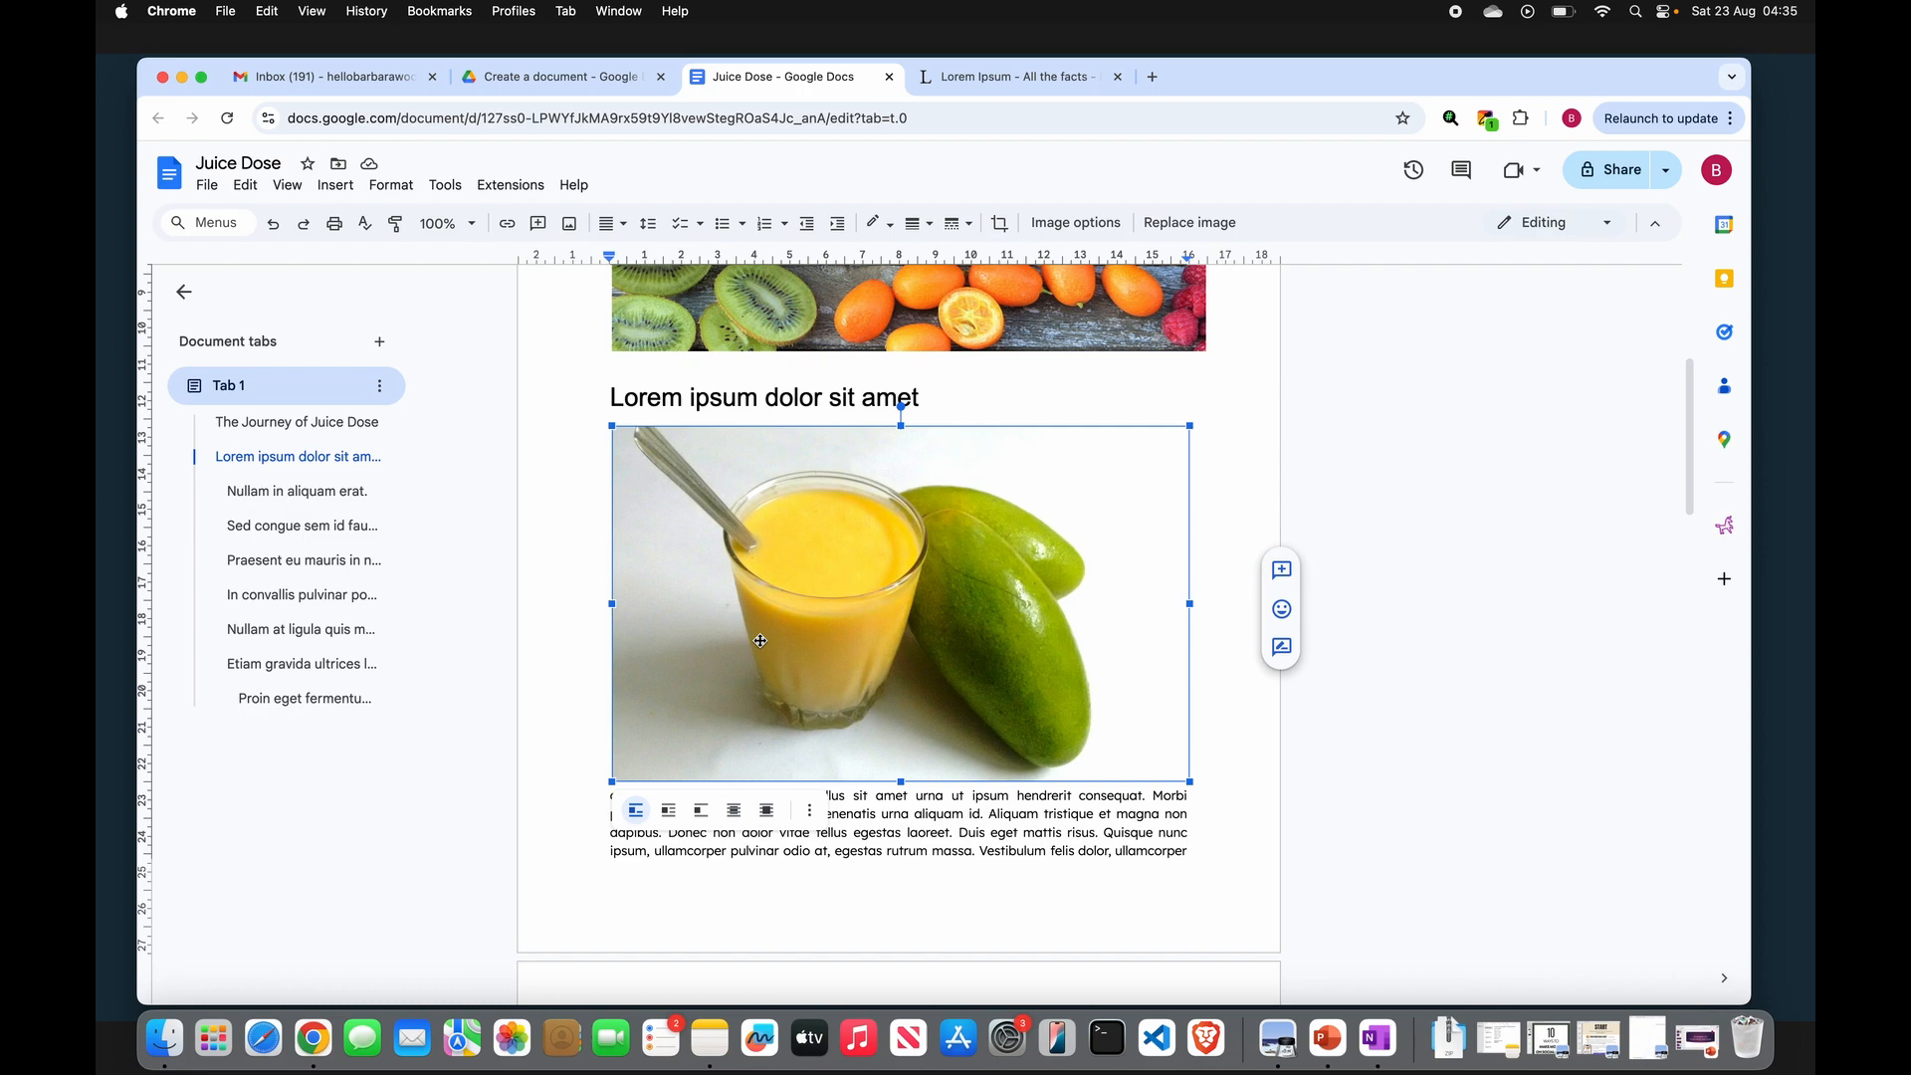
click(668, 811)
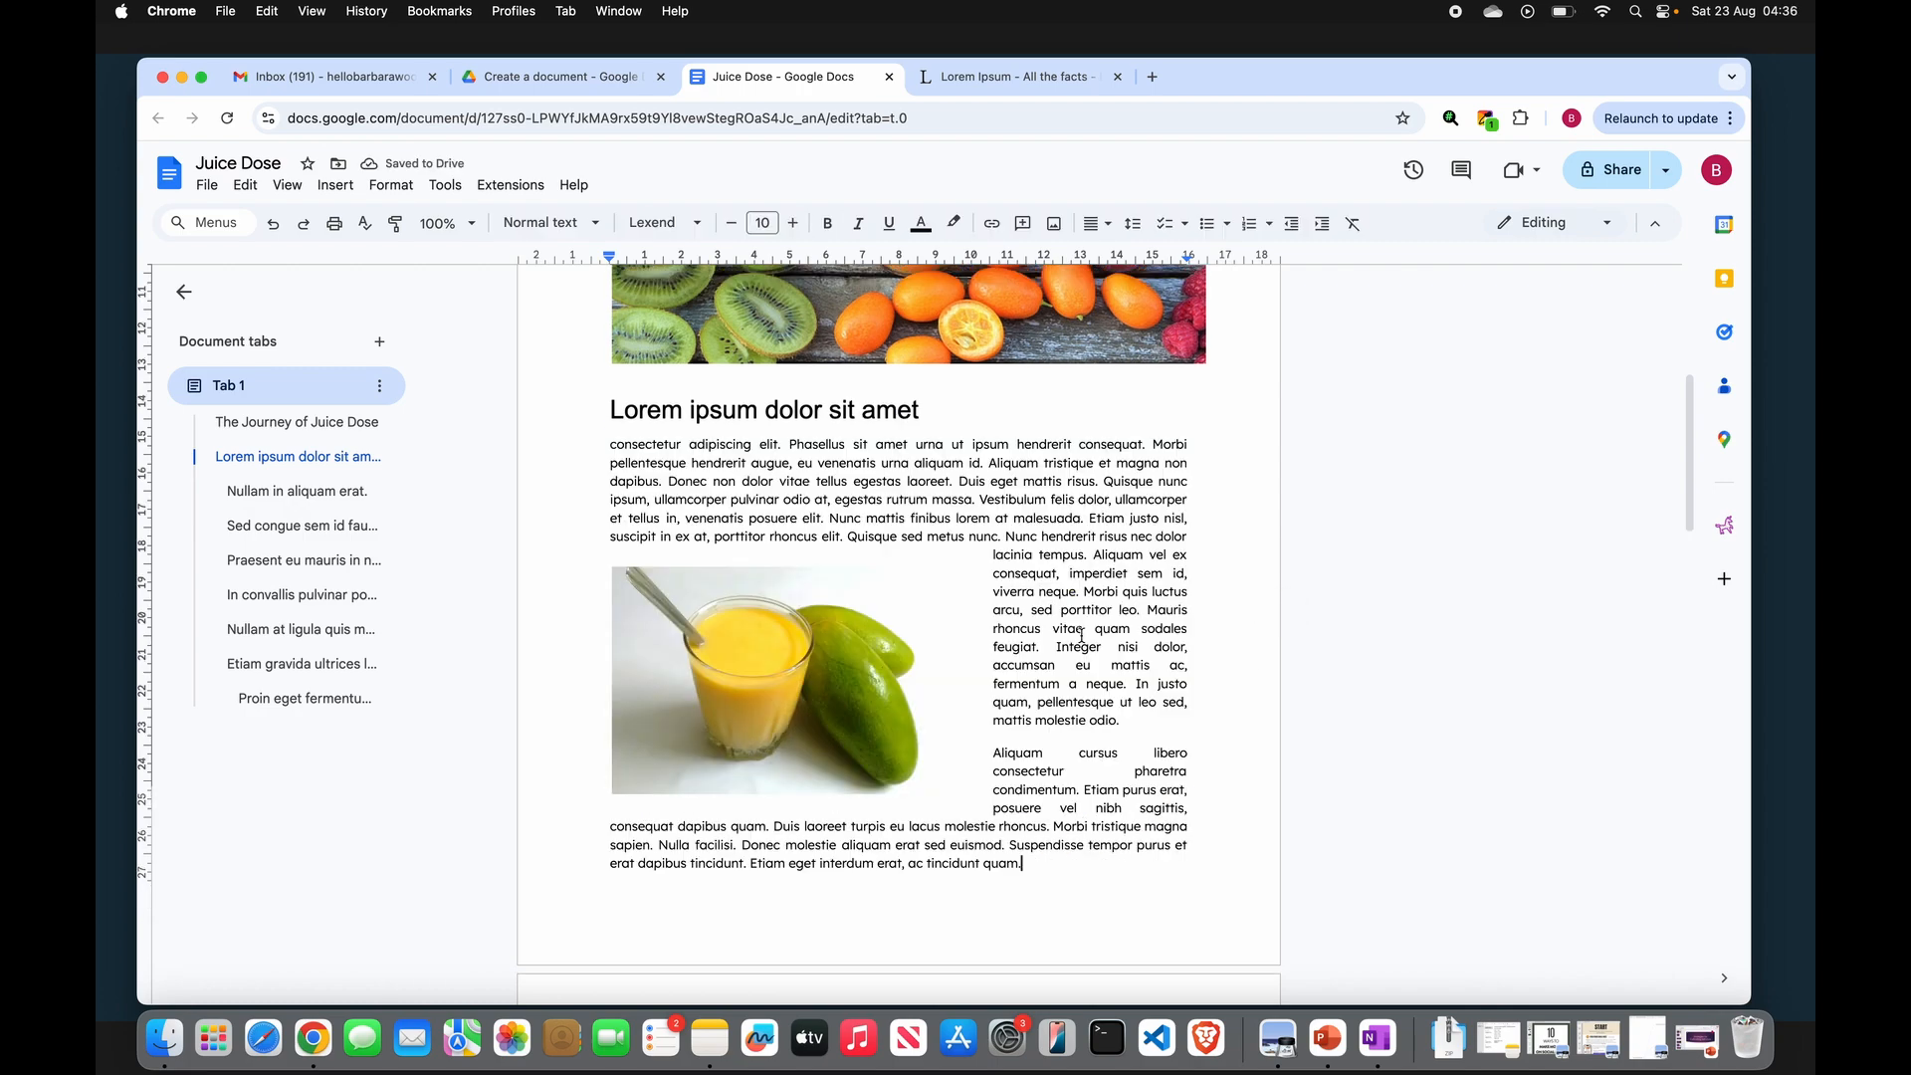
- Position the orange juice photo beside the paragraphs under the heading "Nullam in aliquam erat."
scroll(854, 642, up, 2)
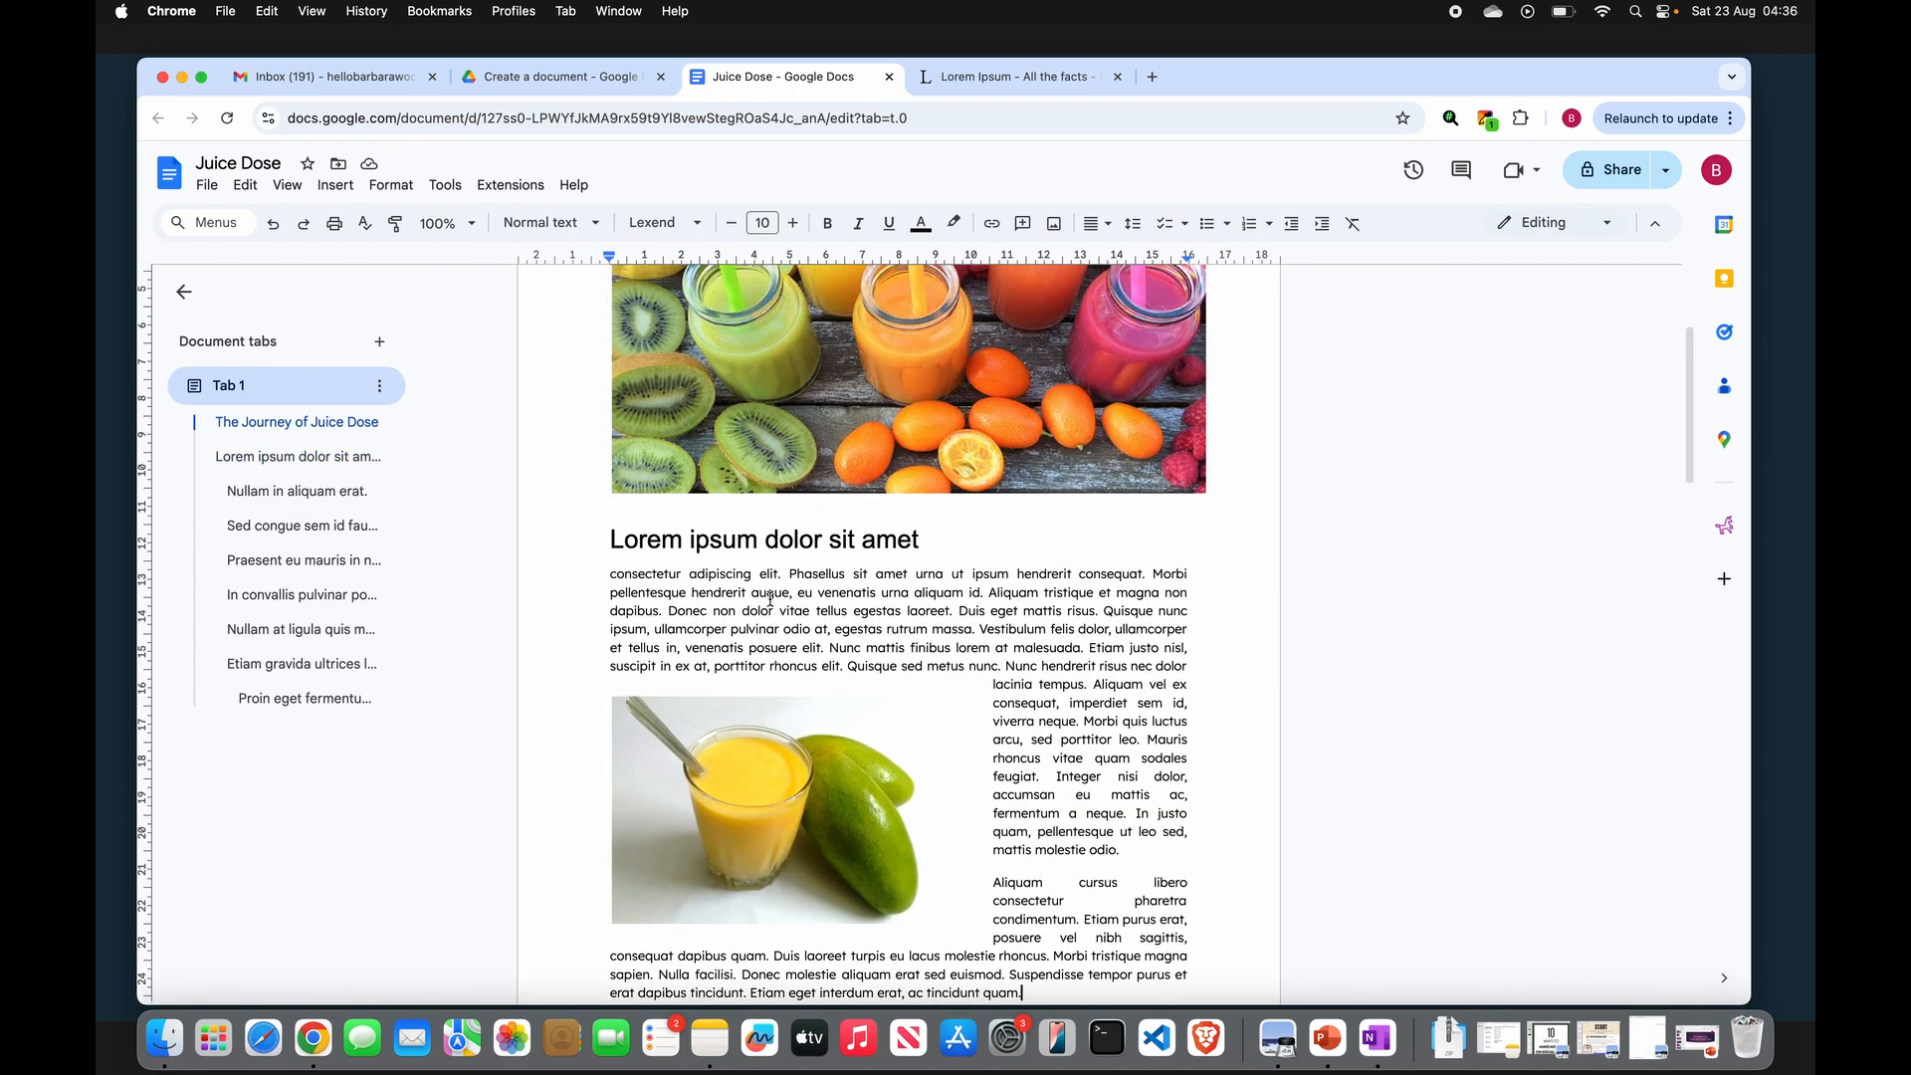
click(608, 535)
scroll(797, 528, up, 5)
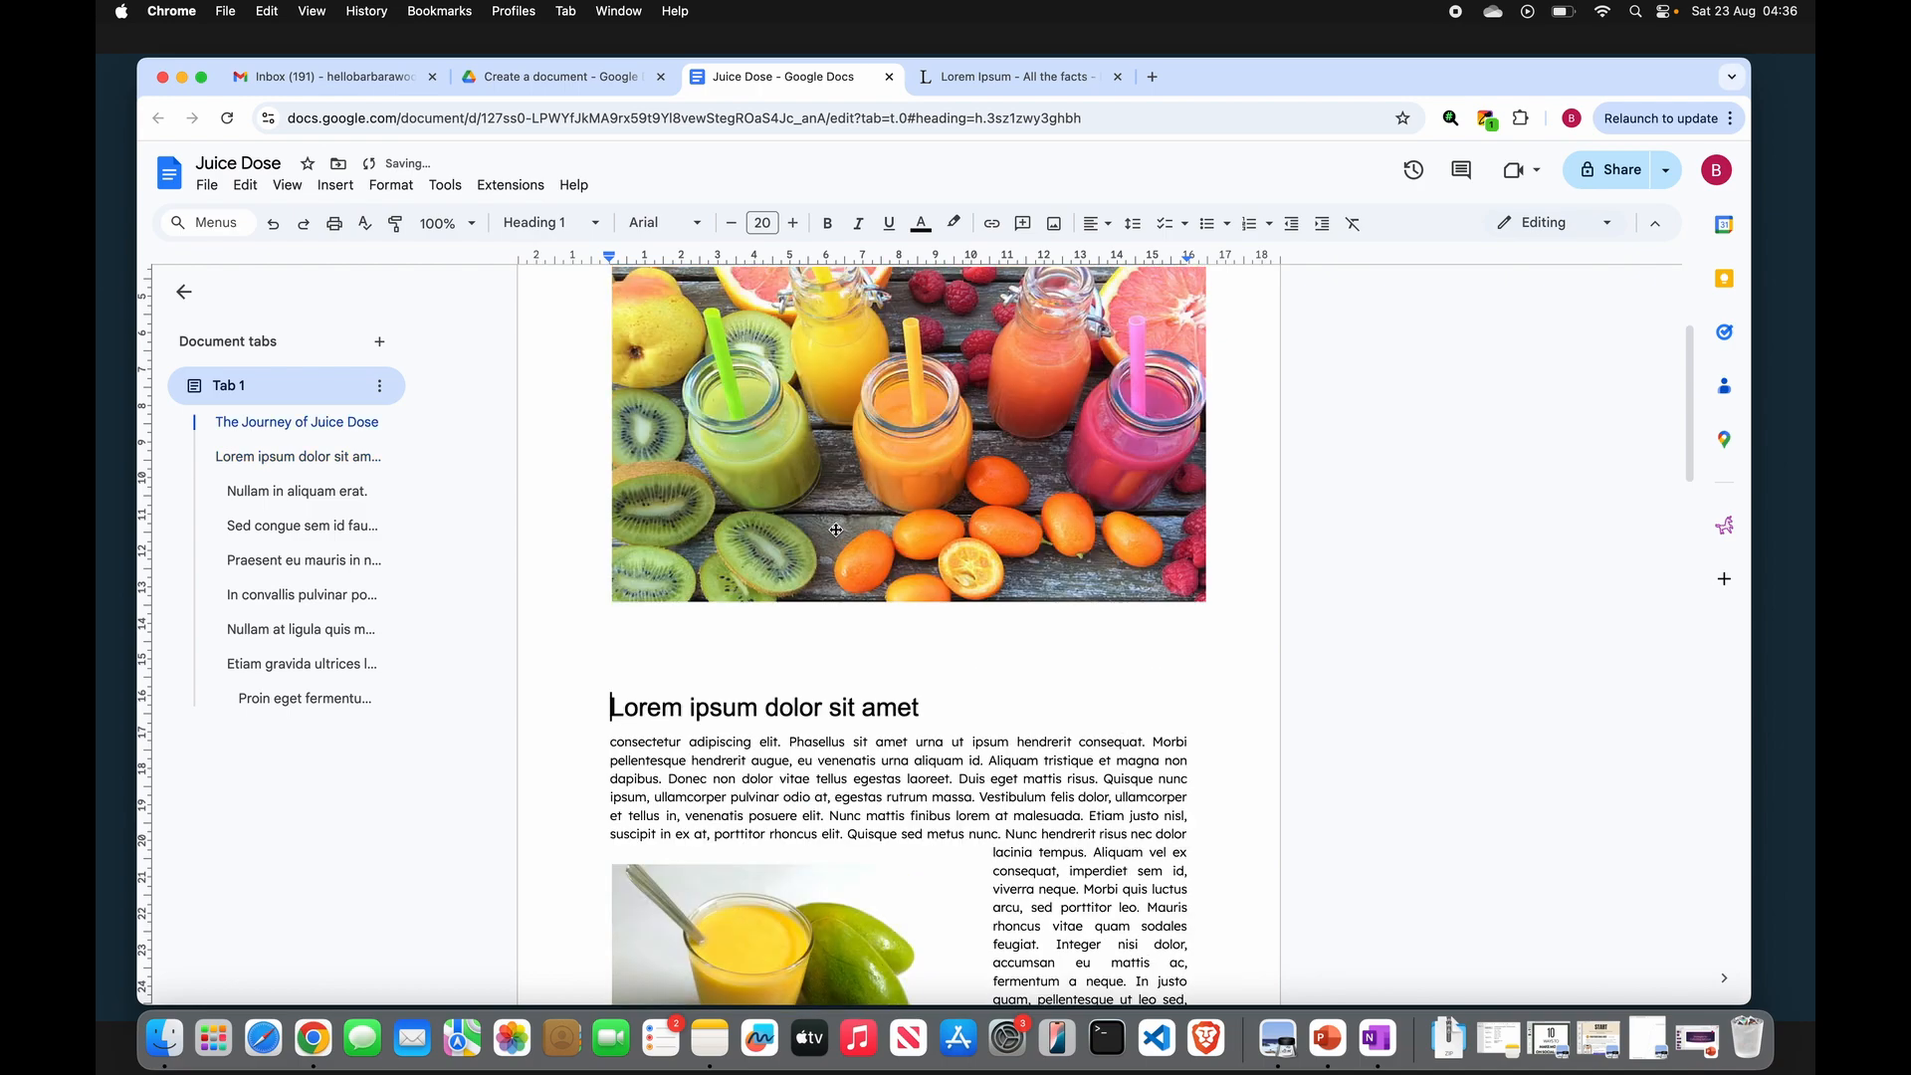
scroll(836, 531, down, 10)
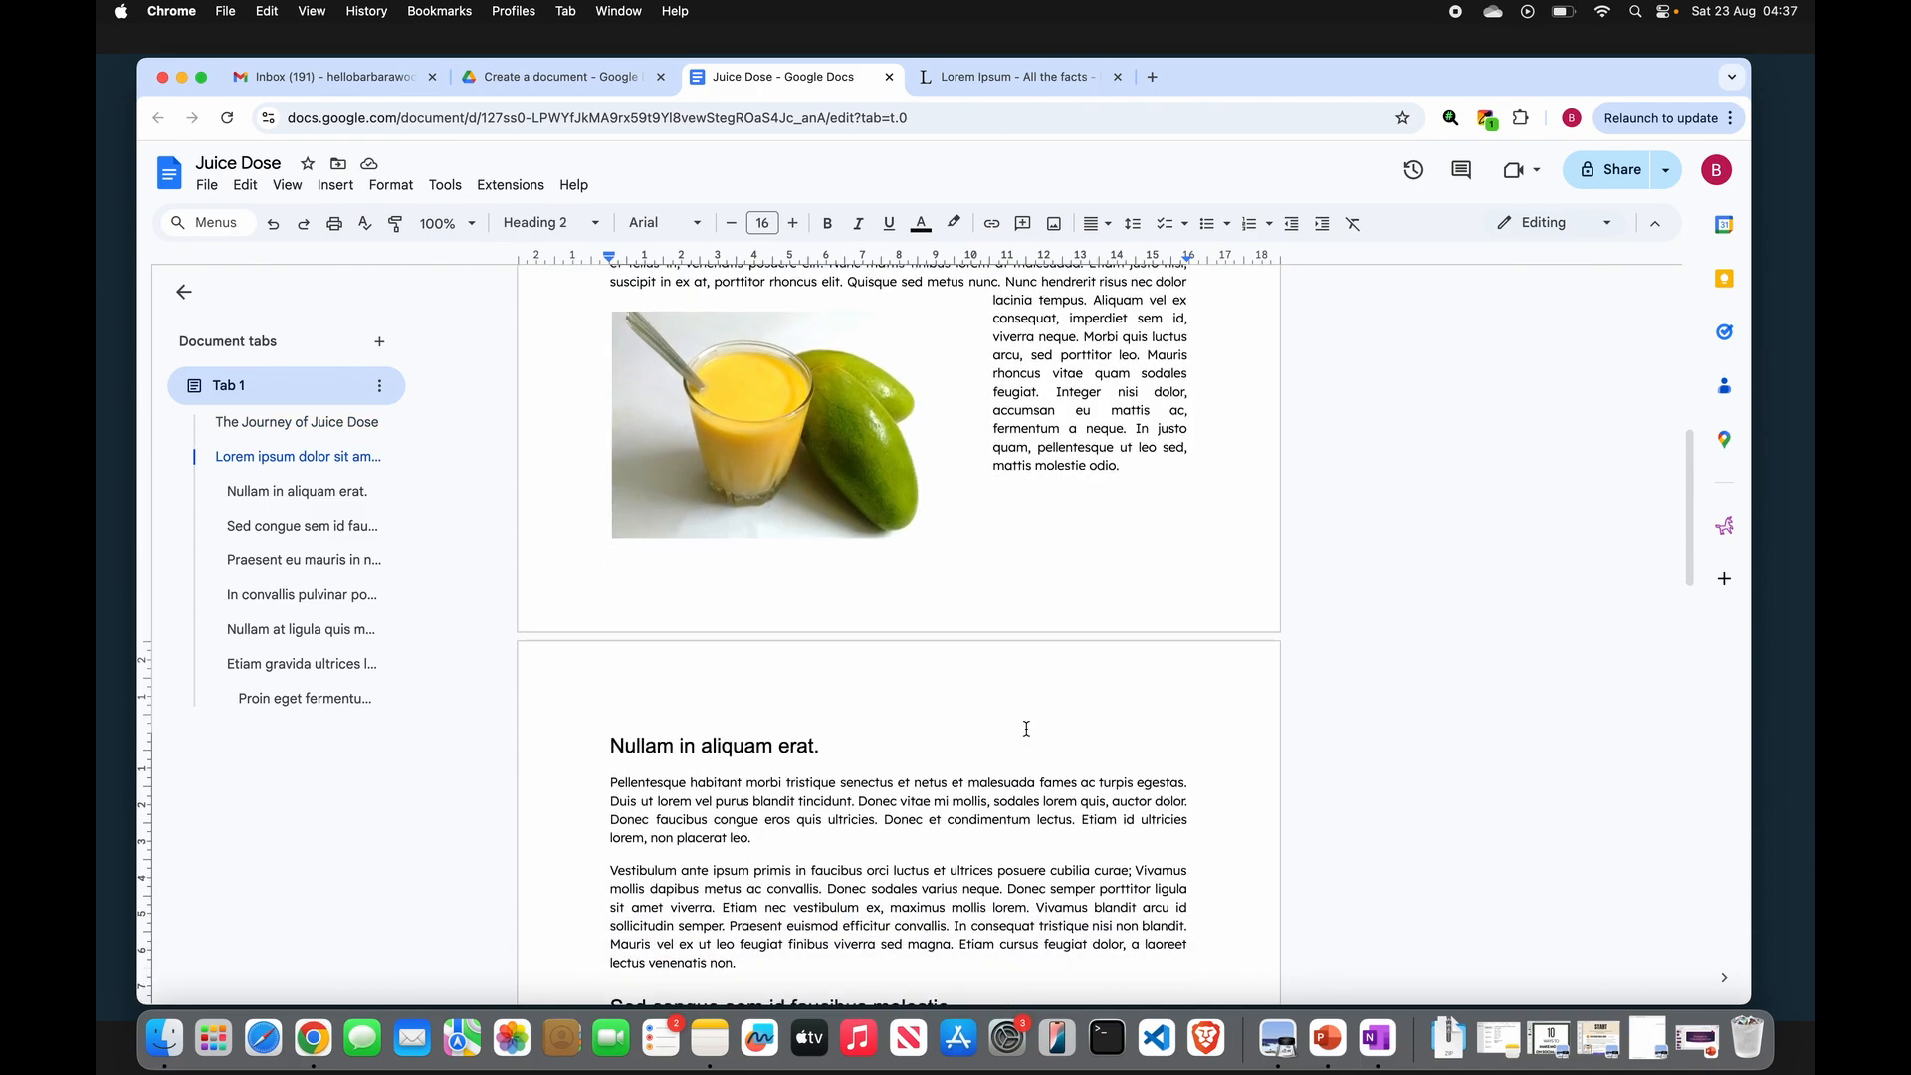
click(1026, 729)
scroll(1026, 728, down, 2)
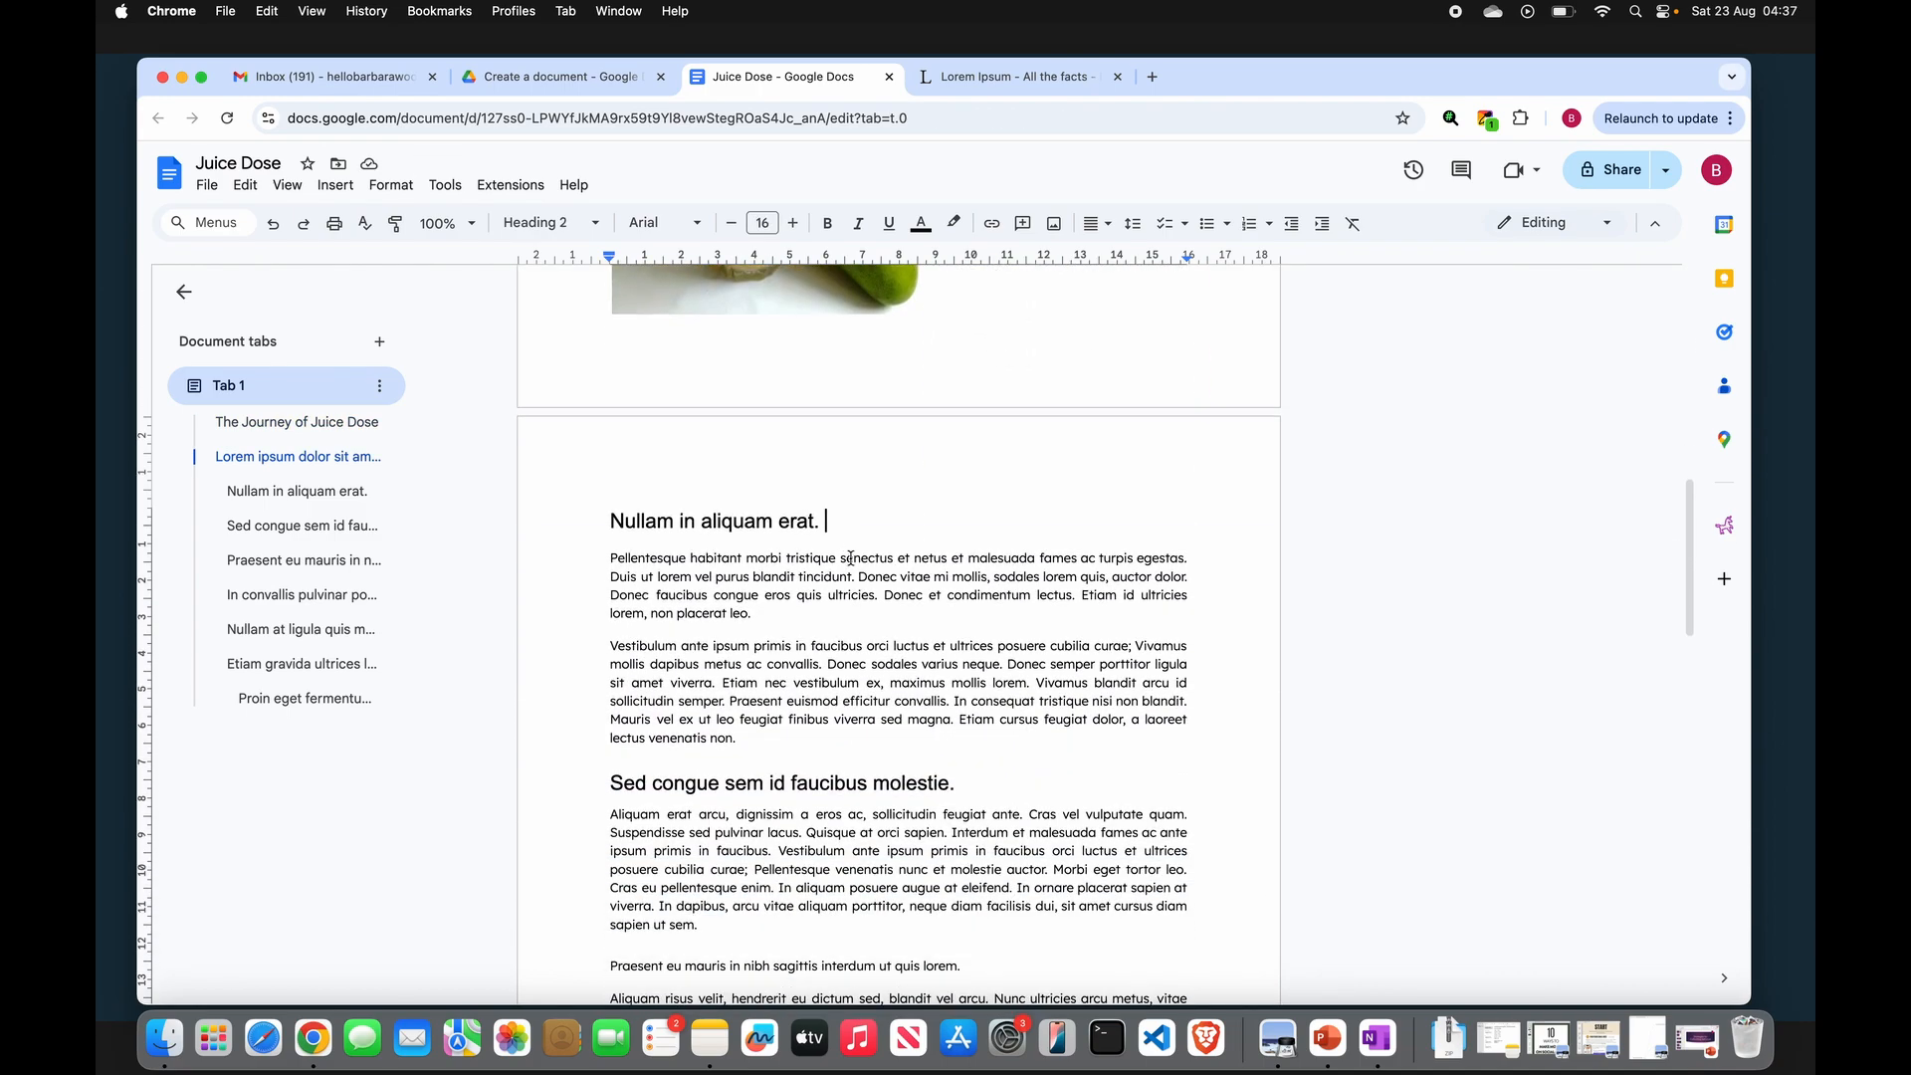
scroll(851, 557, down, 1)
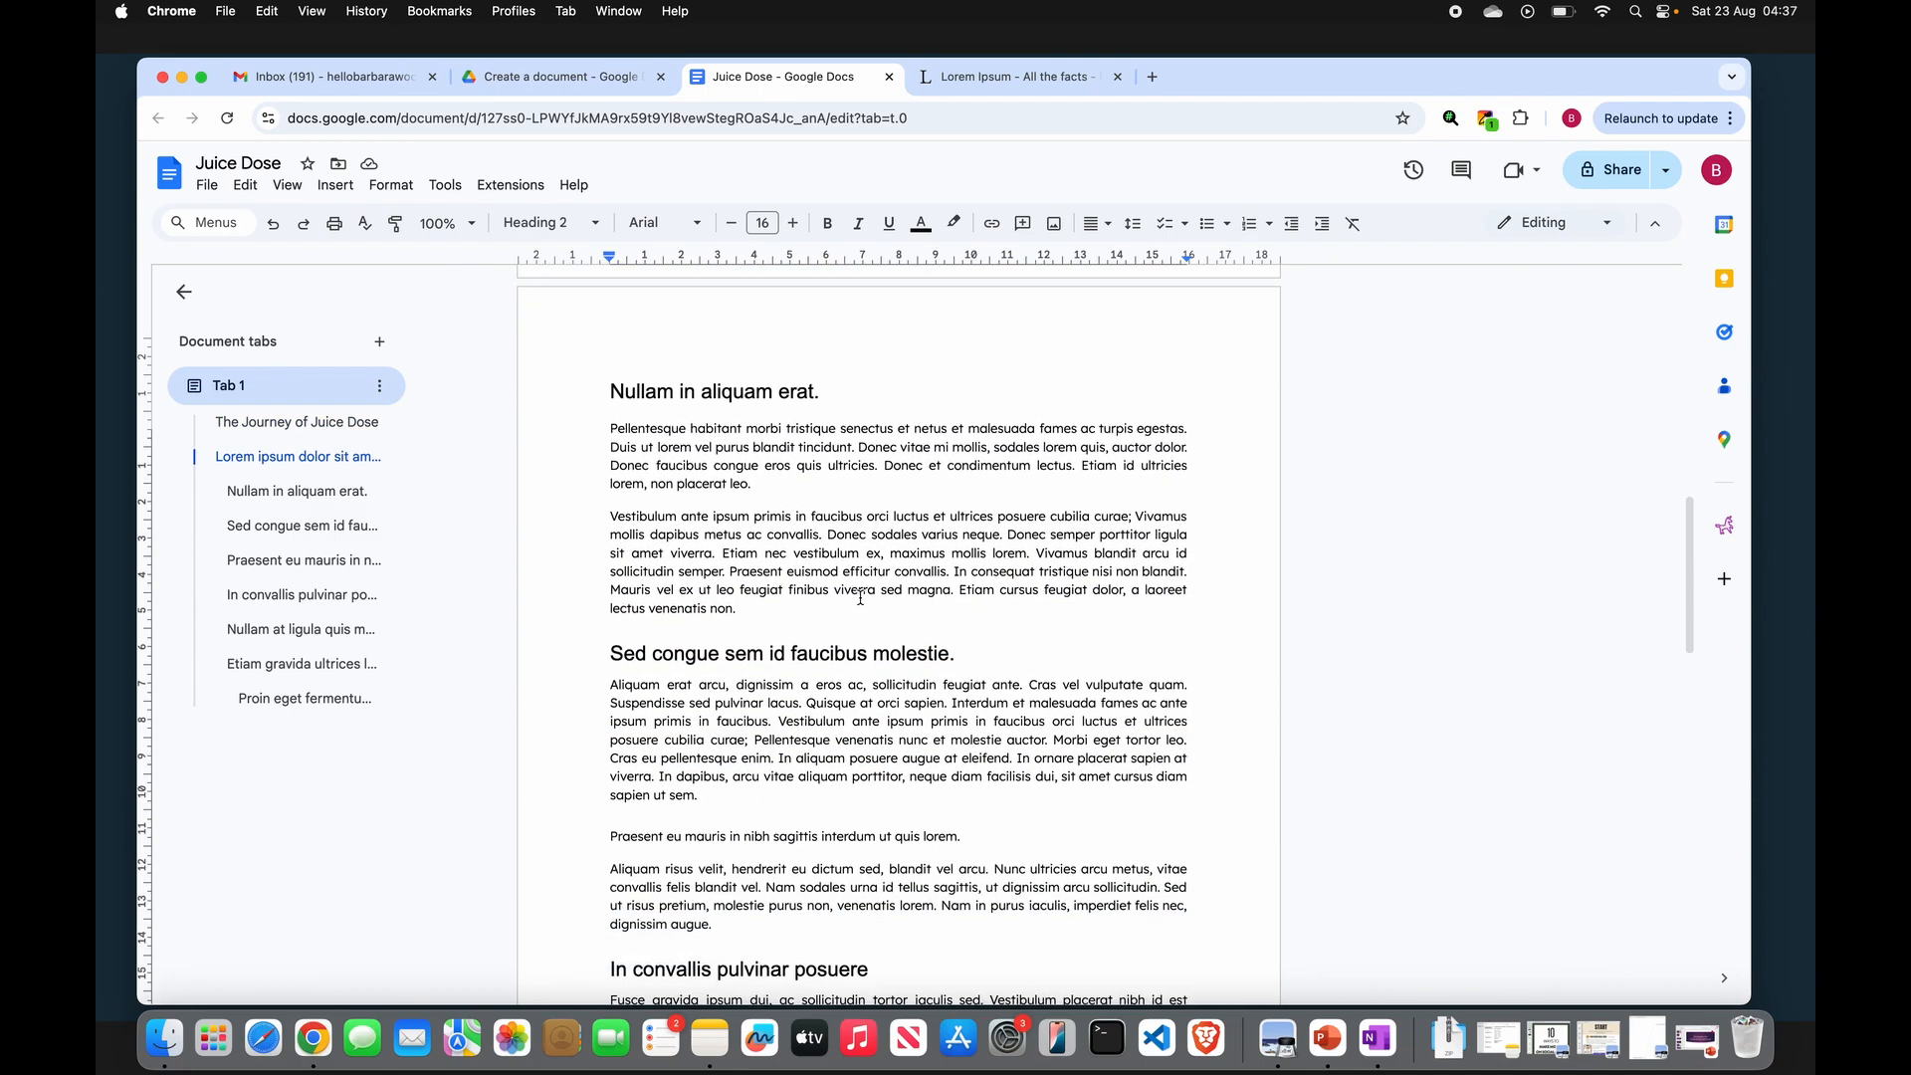
click(776, 487)
click(1190, 515)
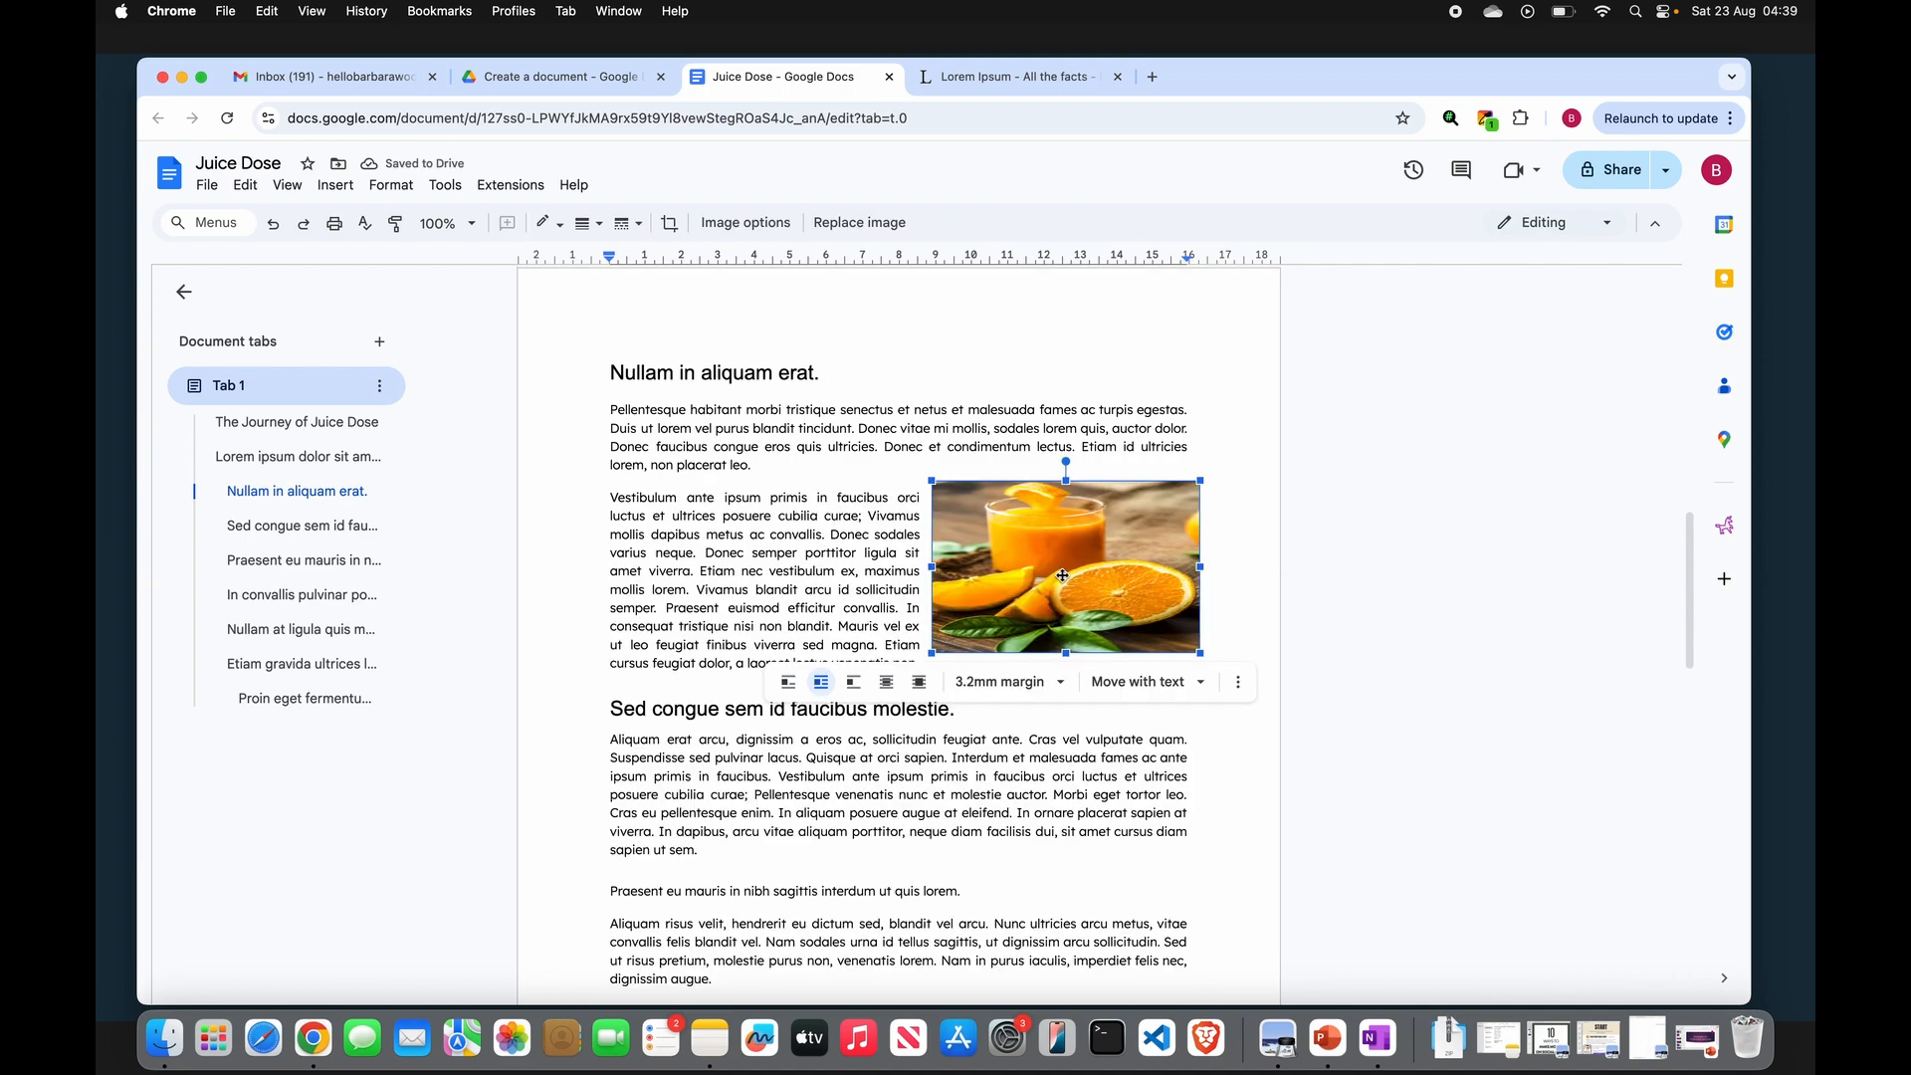
drag(1061, 575, 786, 511)
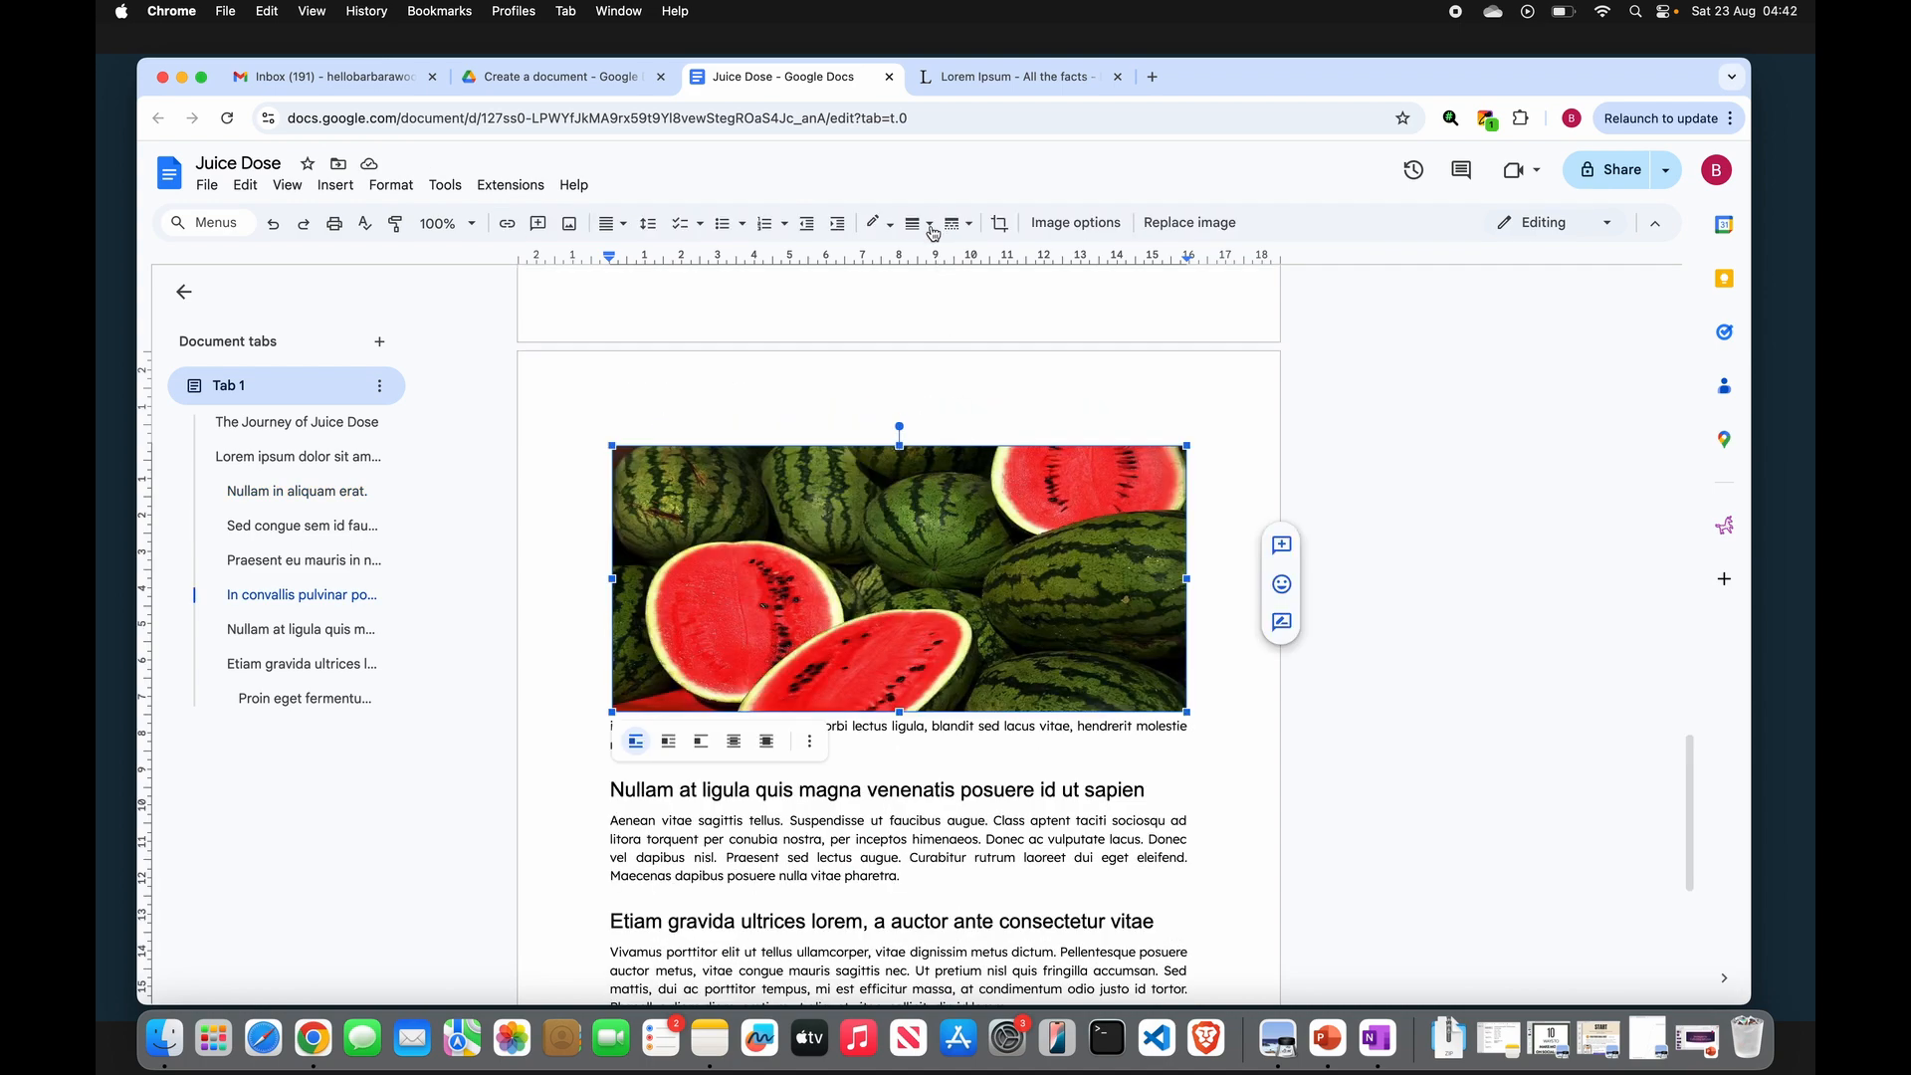
- Try out an 8pt yellow border on the watermelon image and set its border colour back to none
click(929, 225)
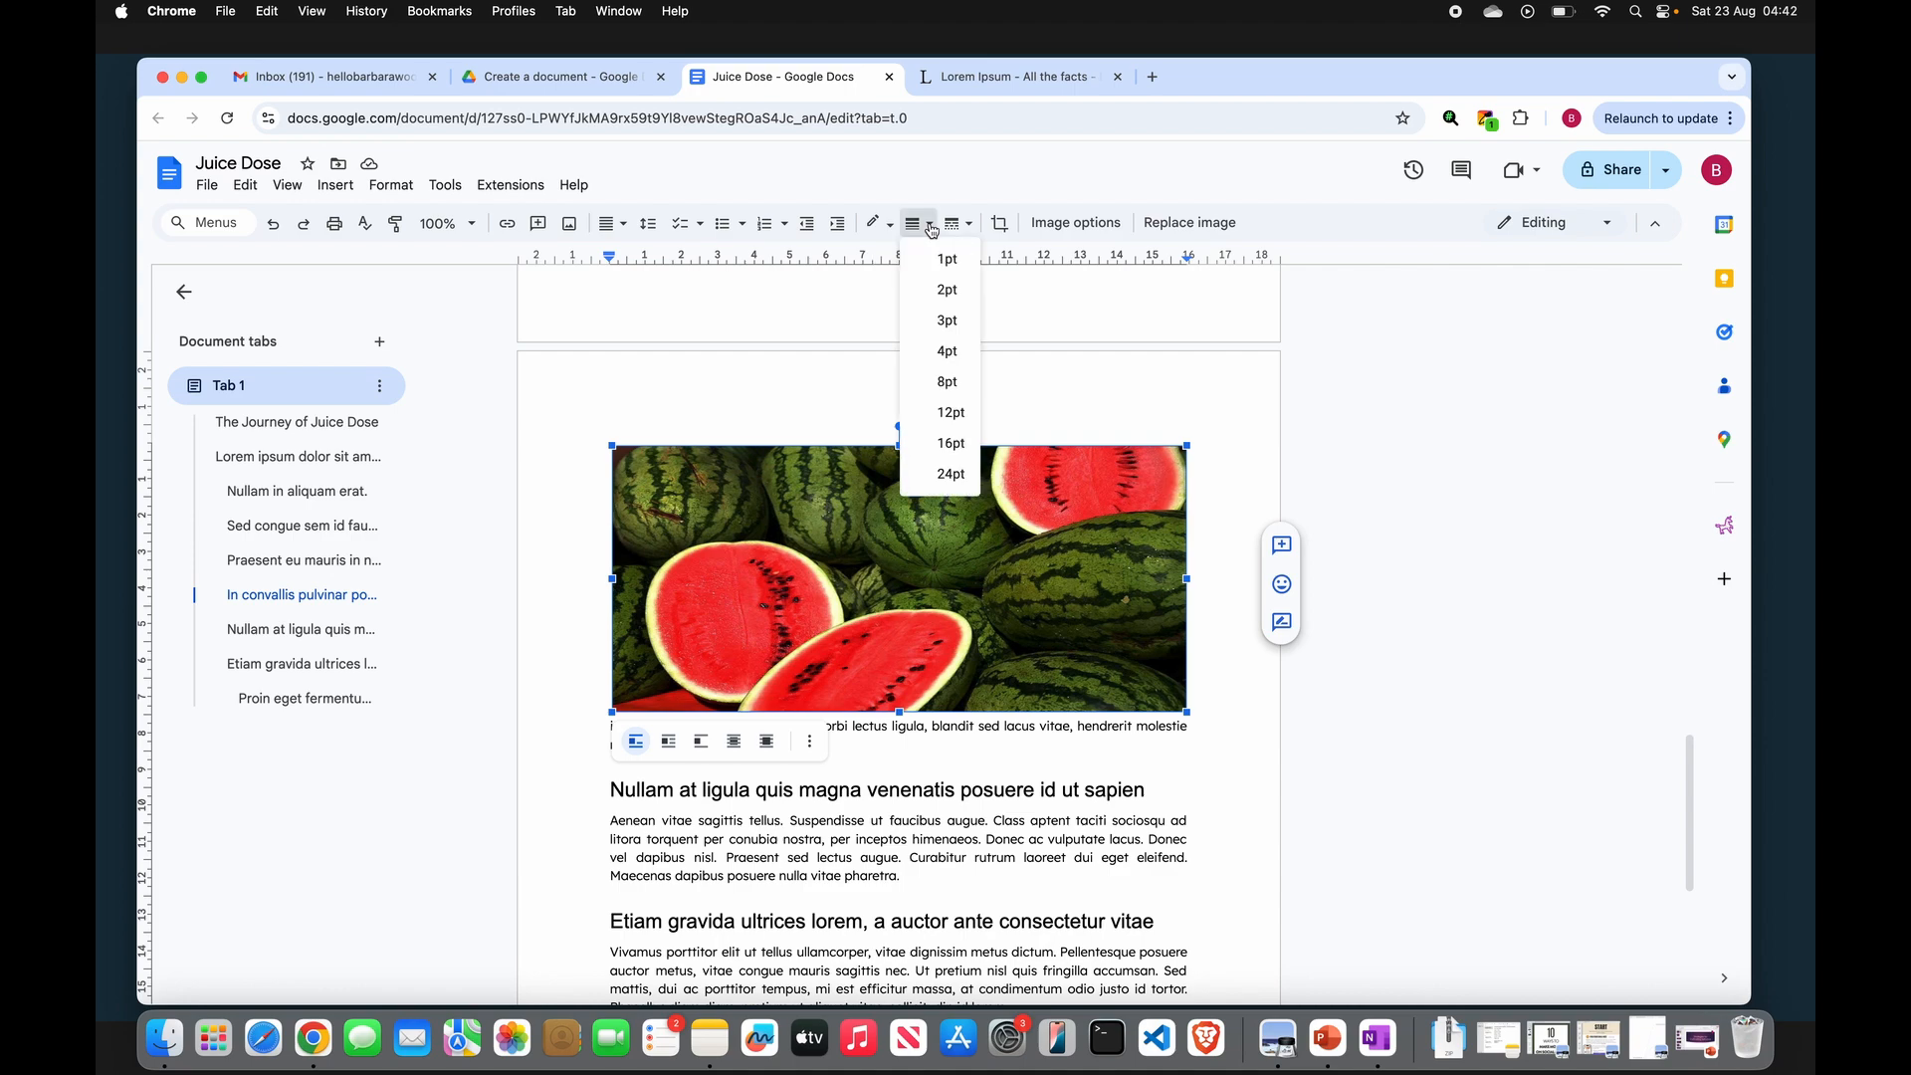
click(948, 382)
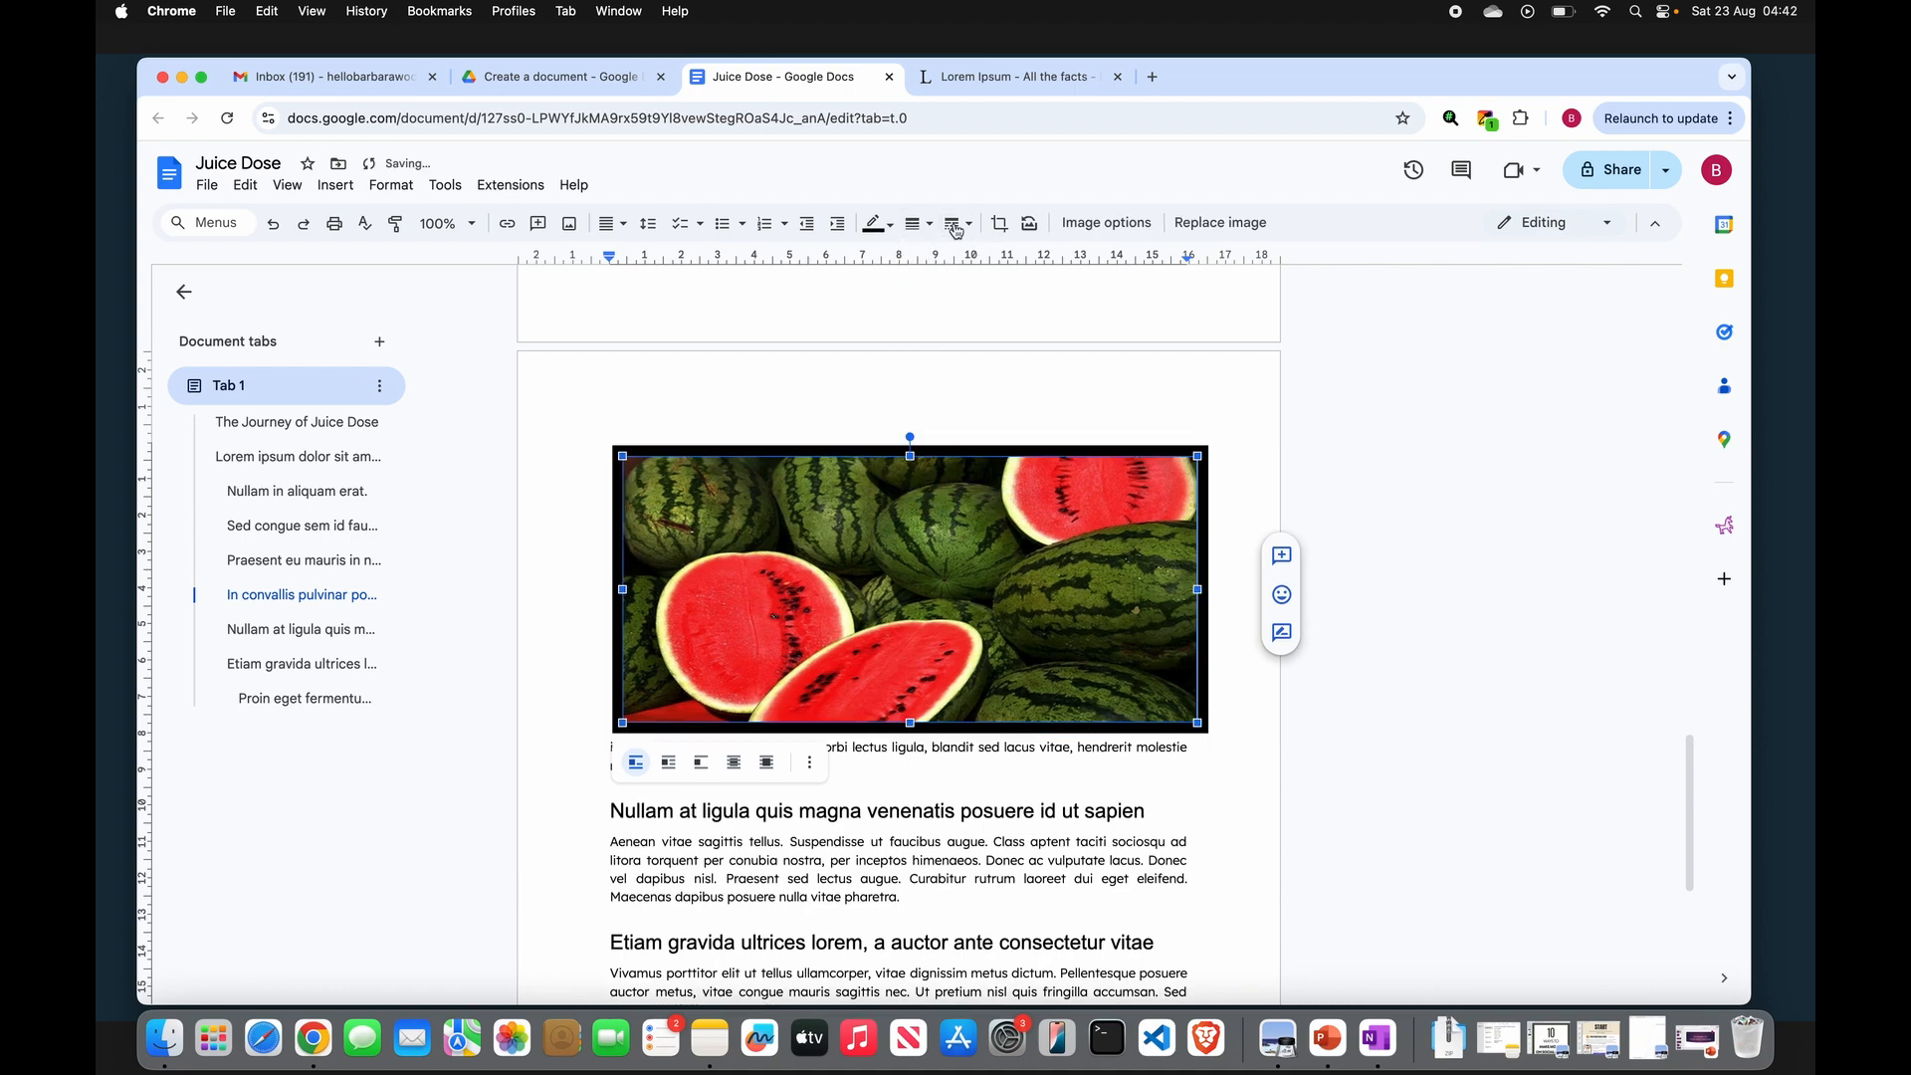
click(892, 227)
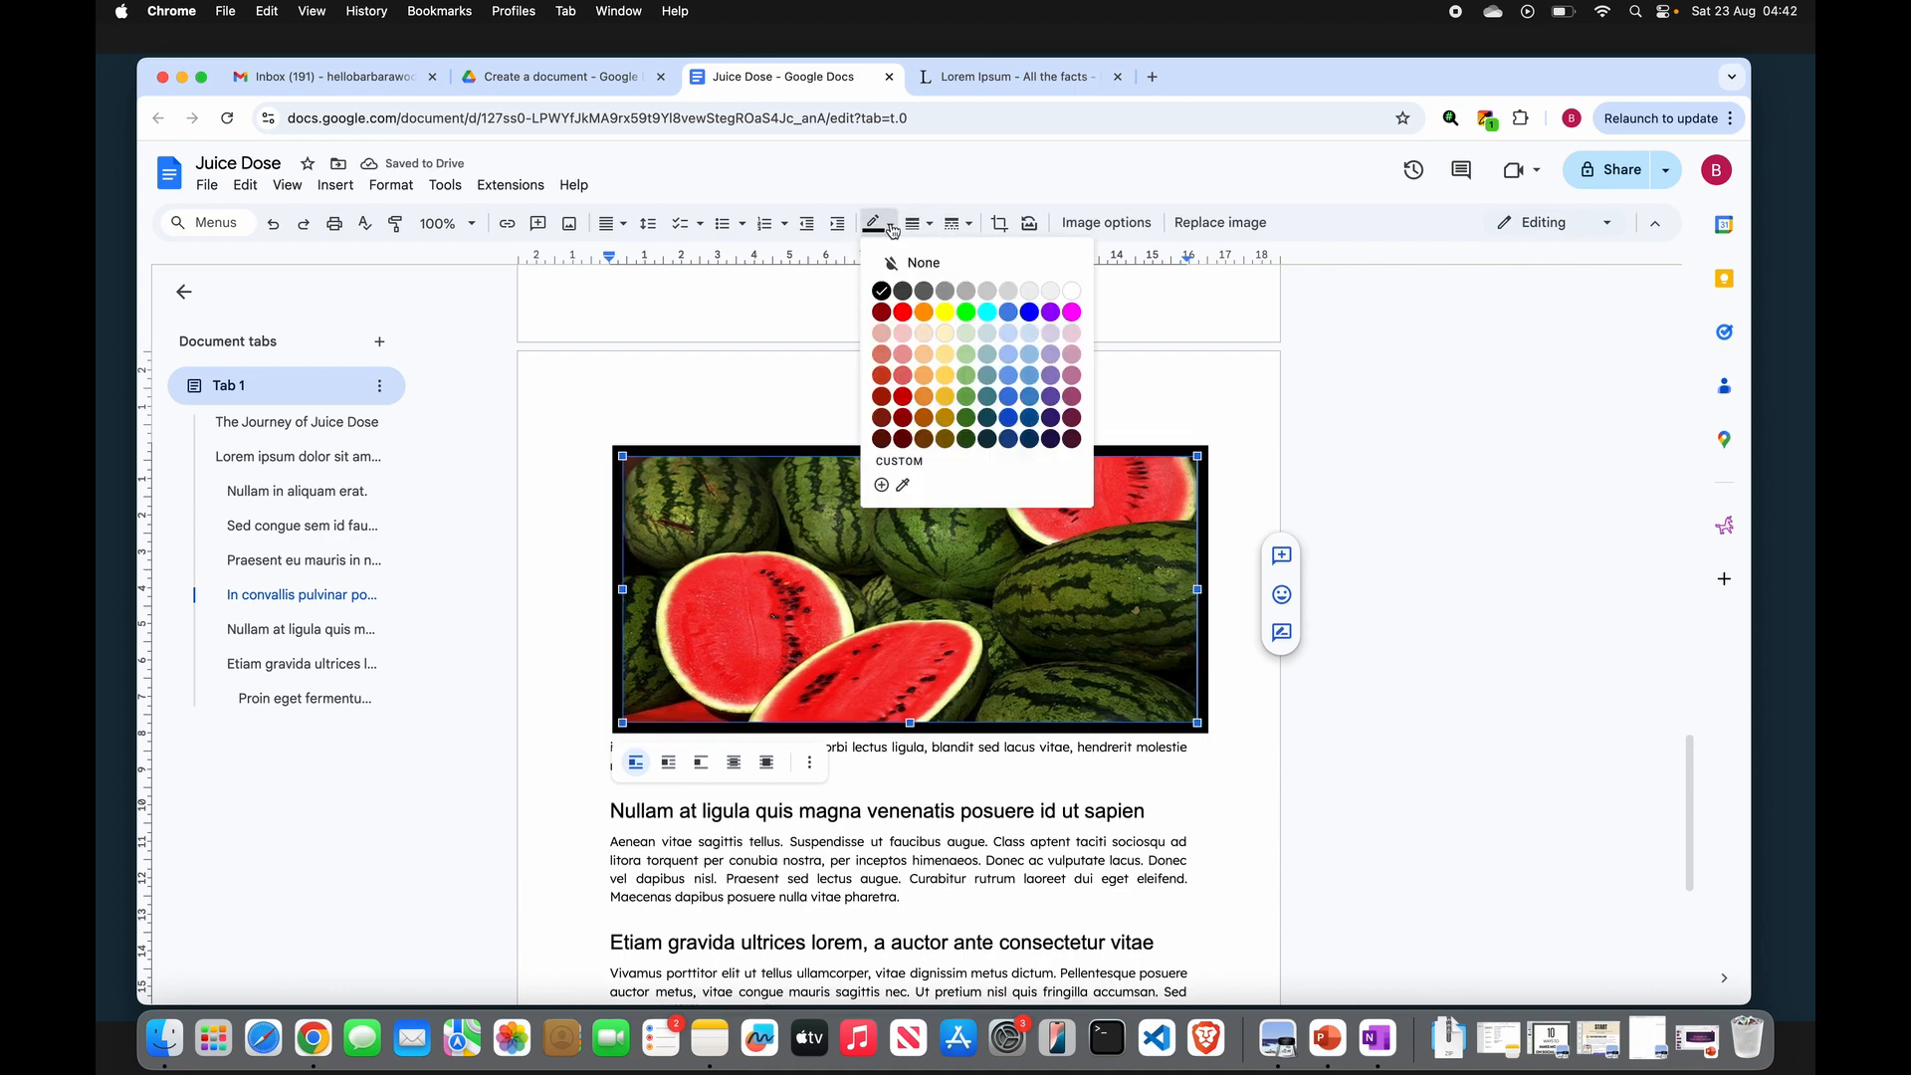
click(943, 310)
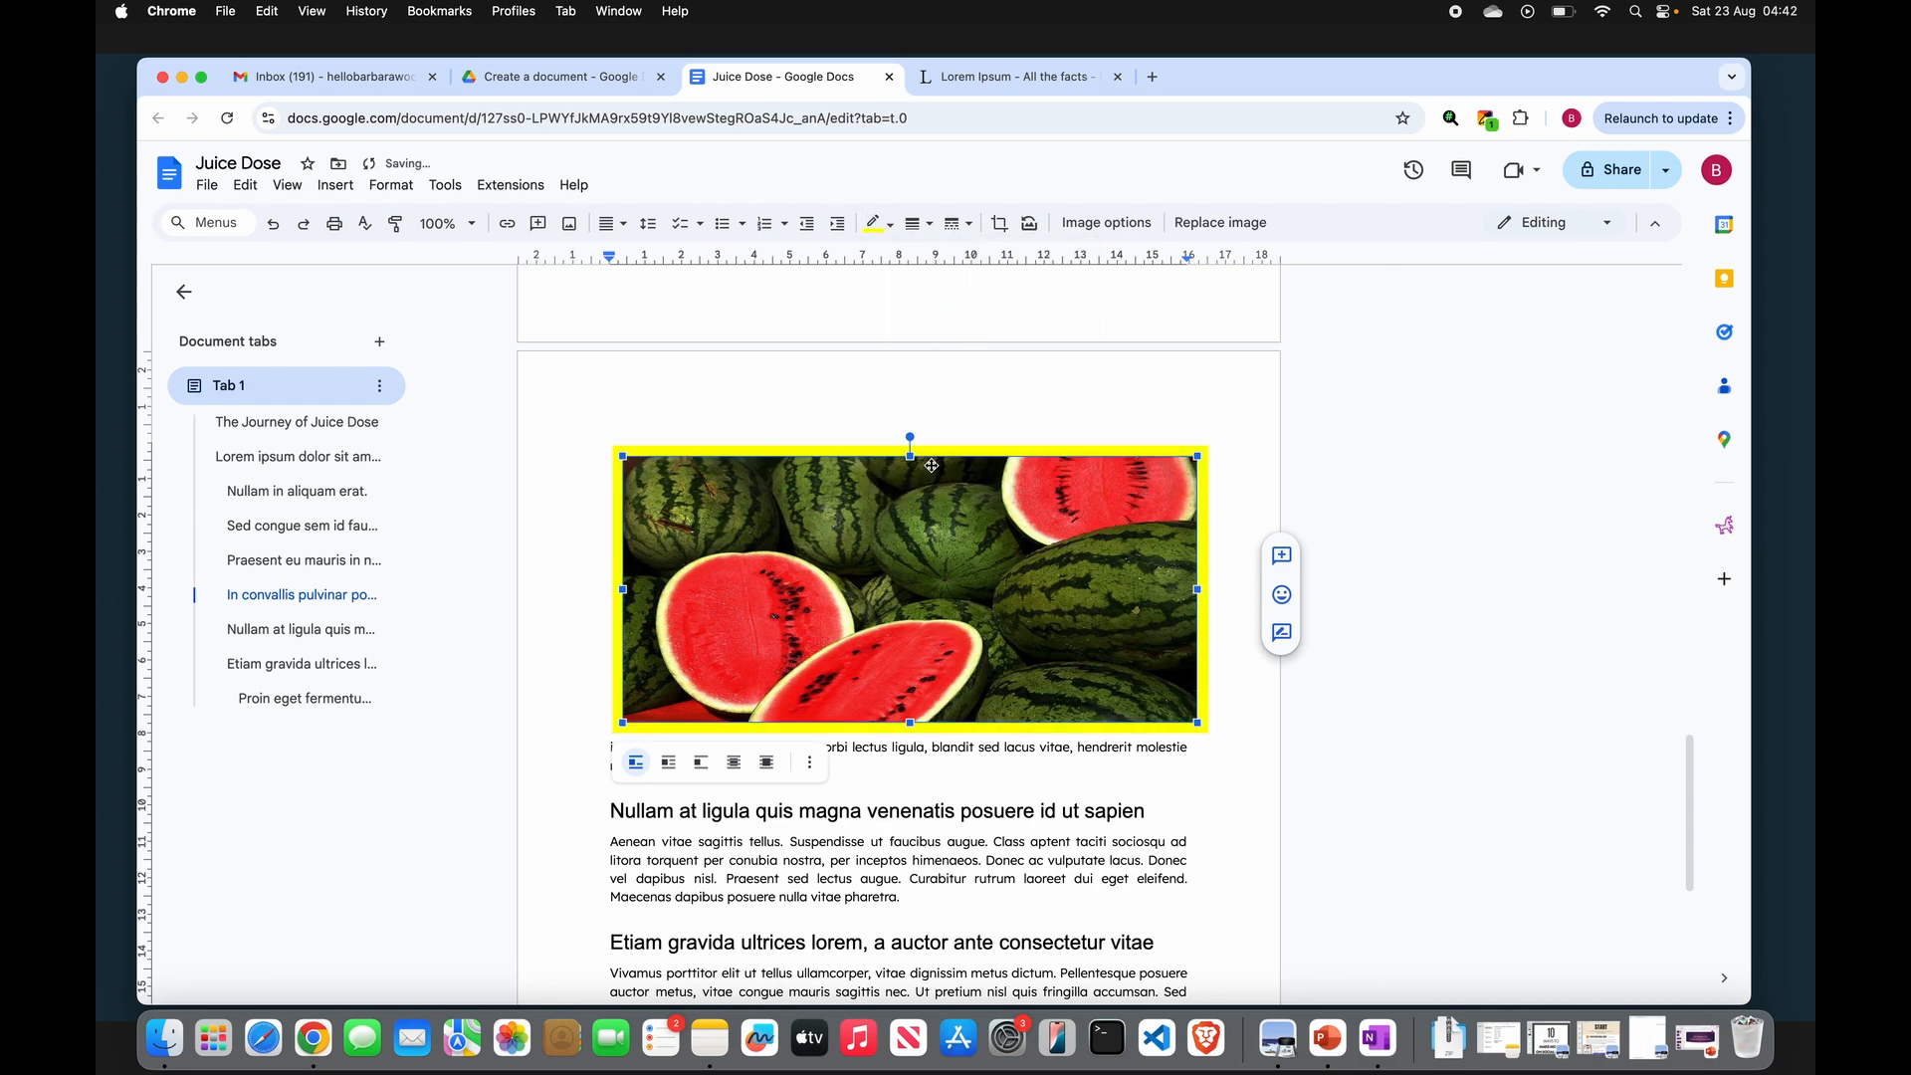
click(893, 231)
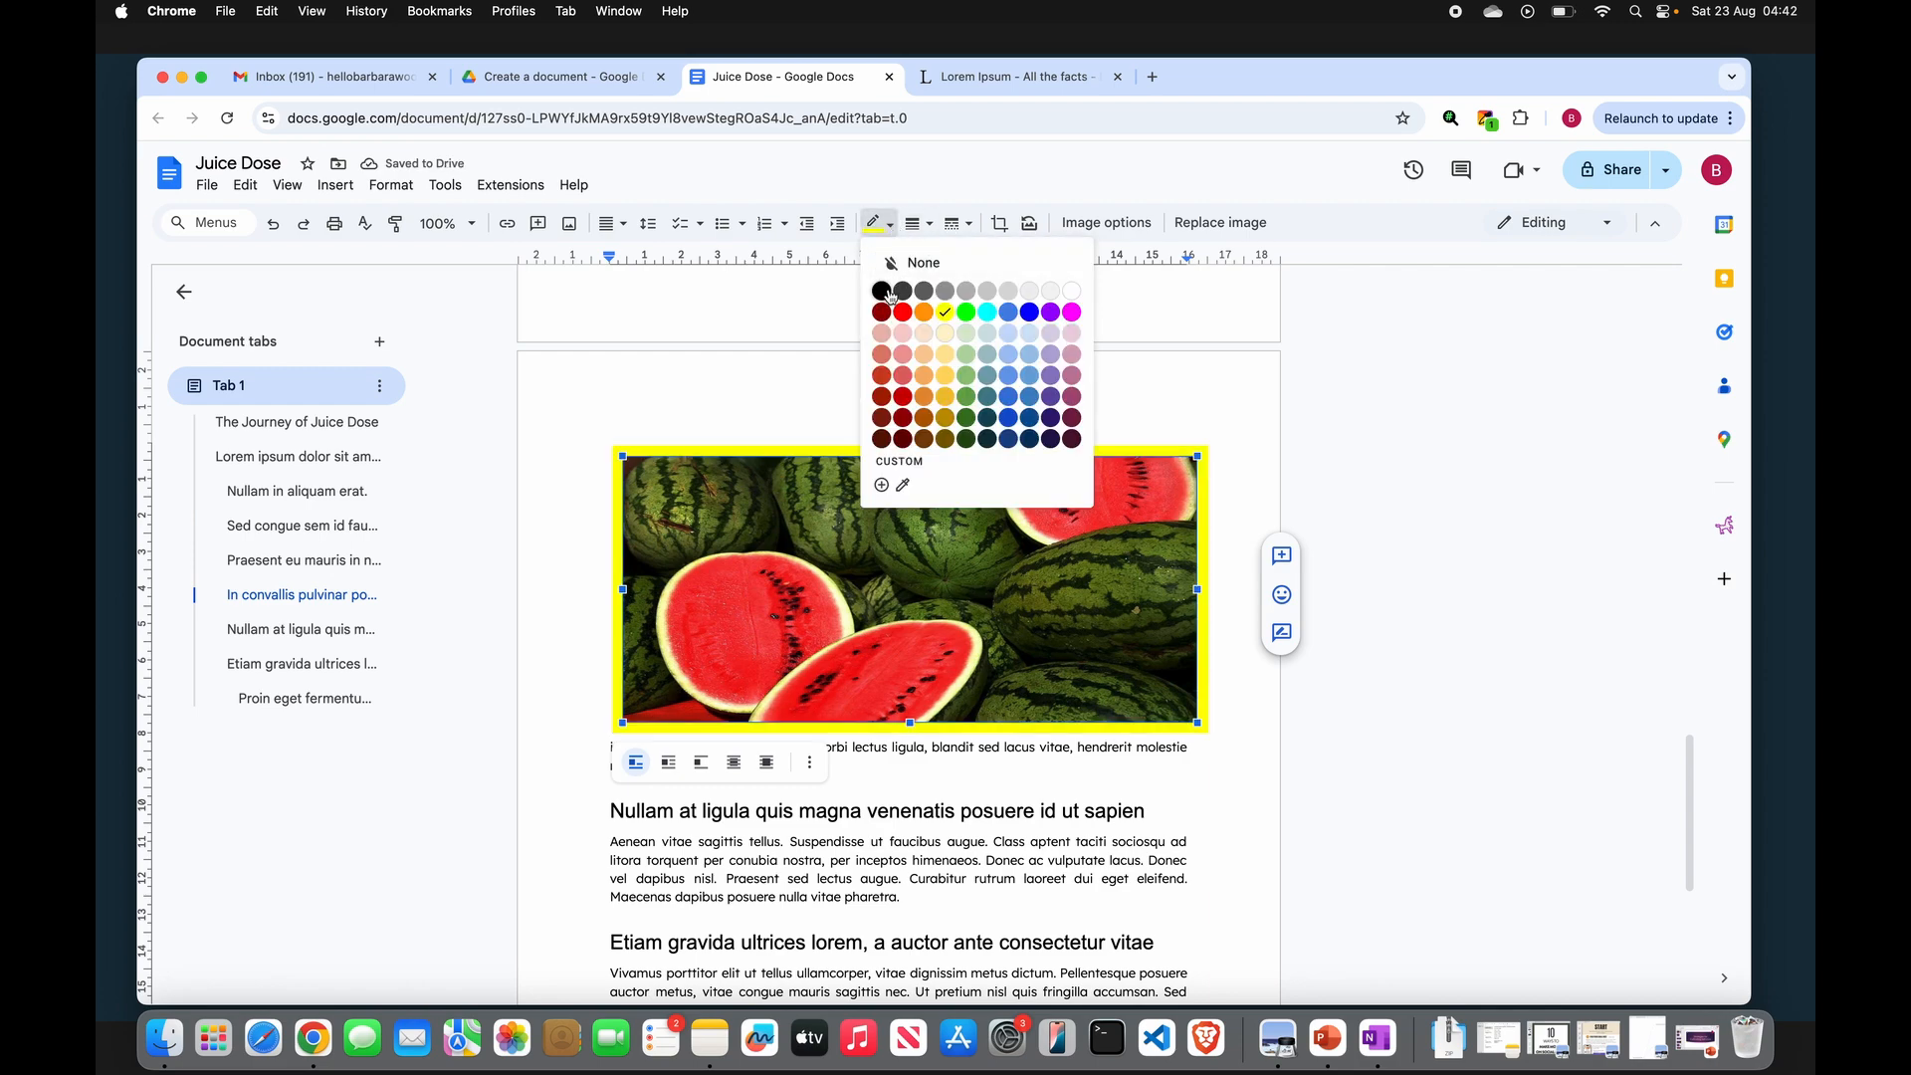
click(923, 257)
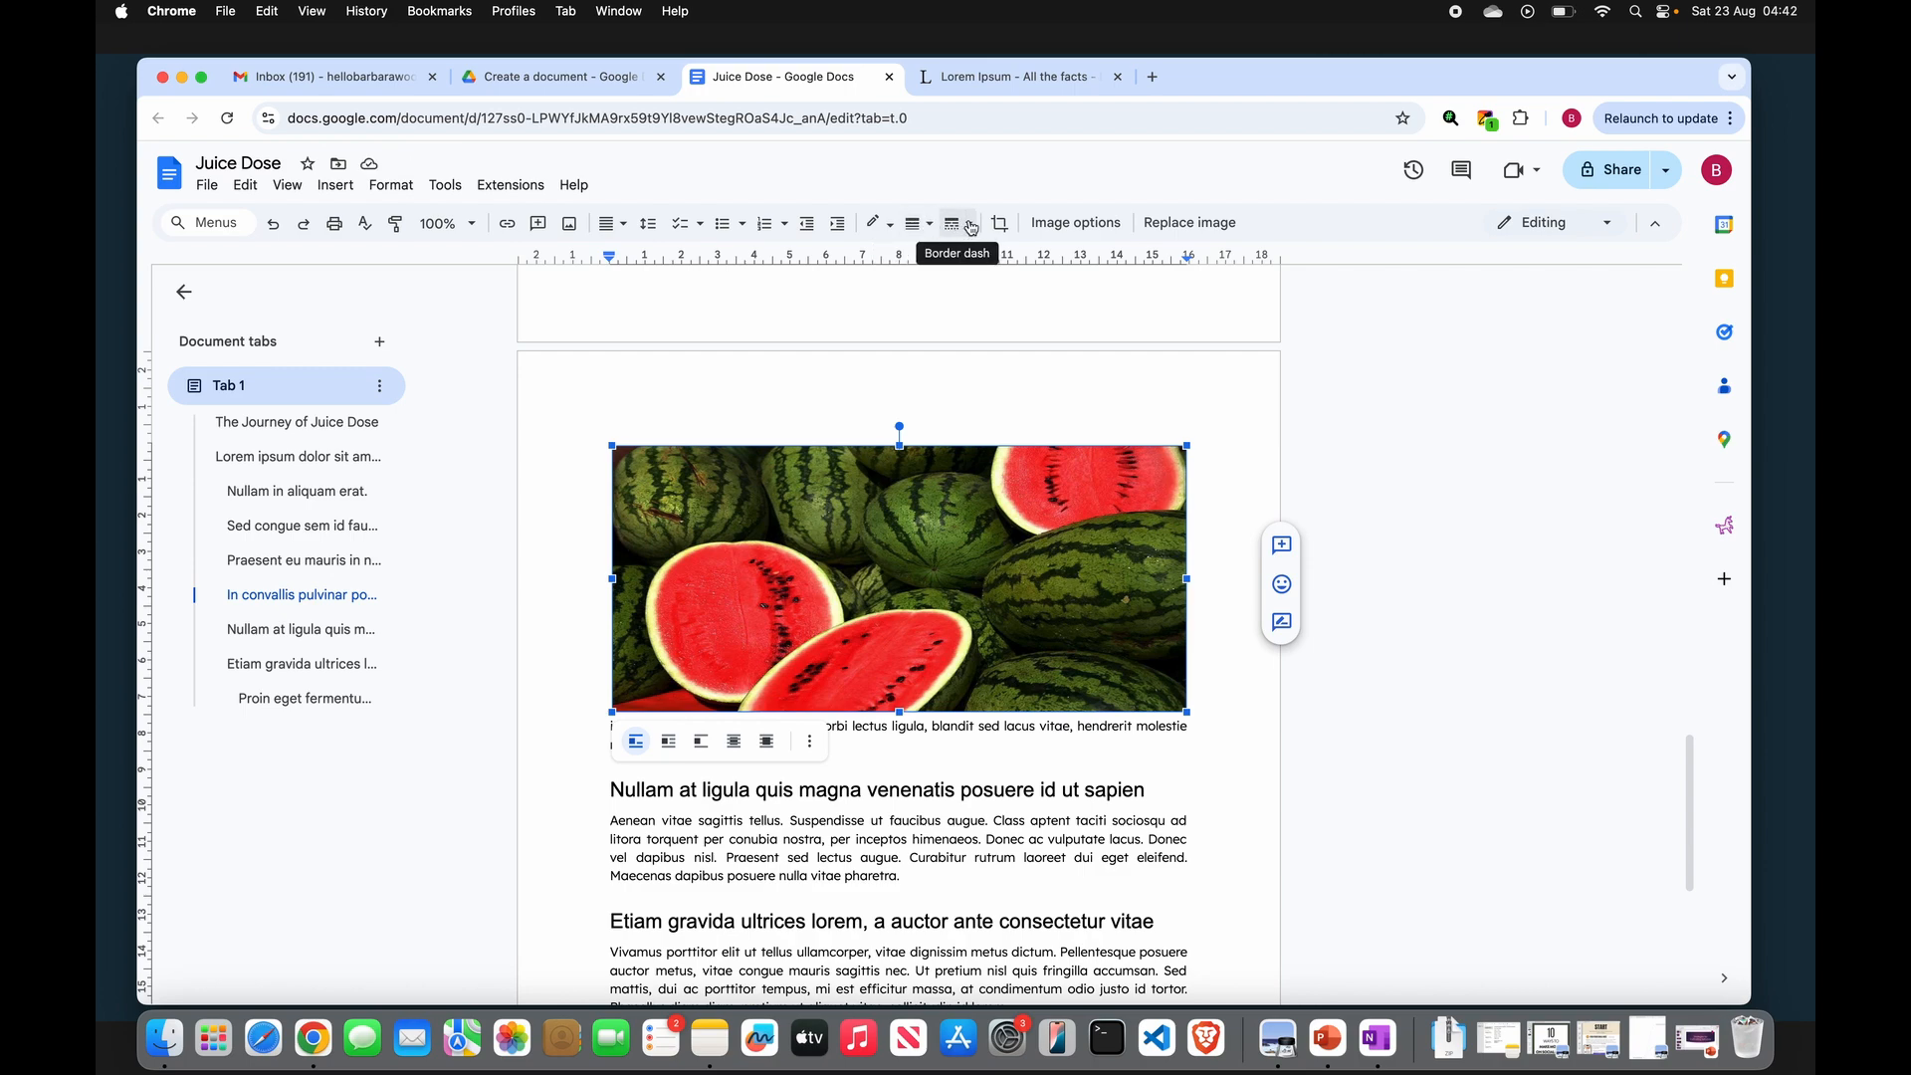
click(961, 223)
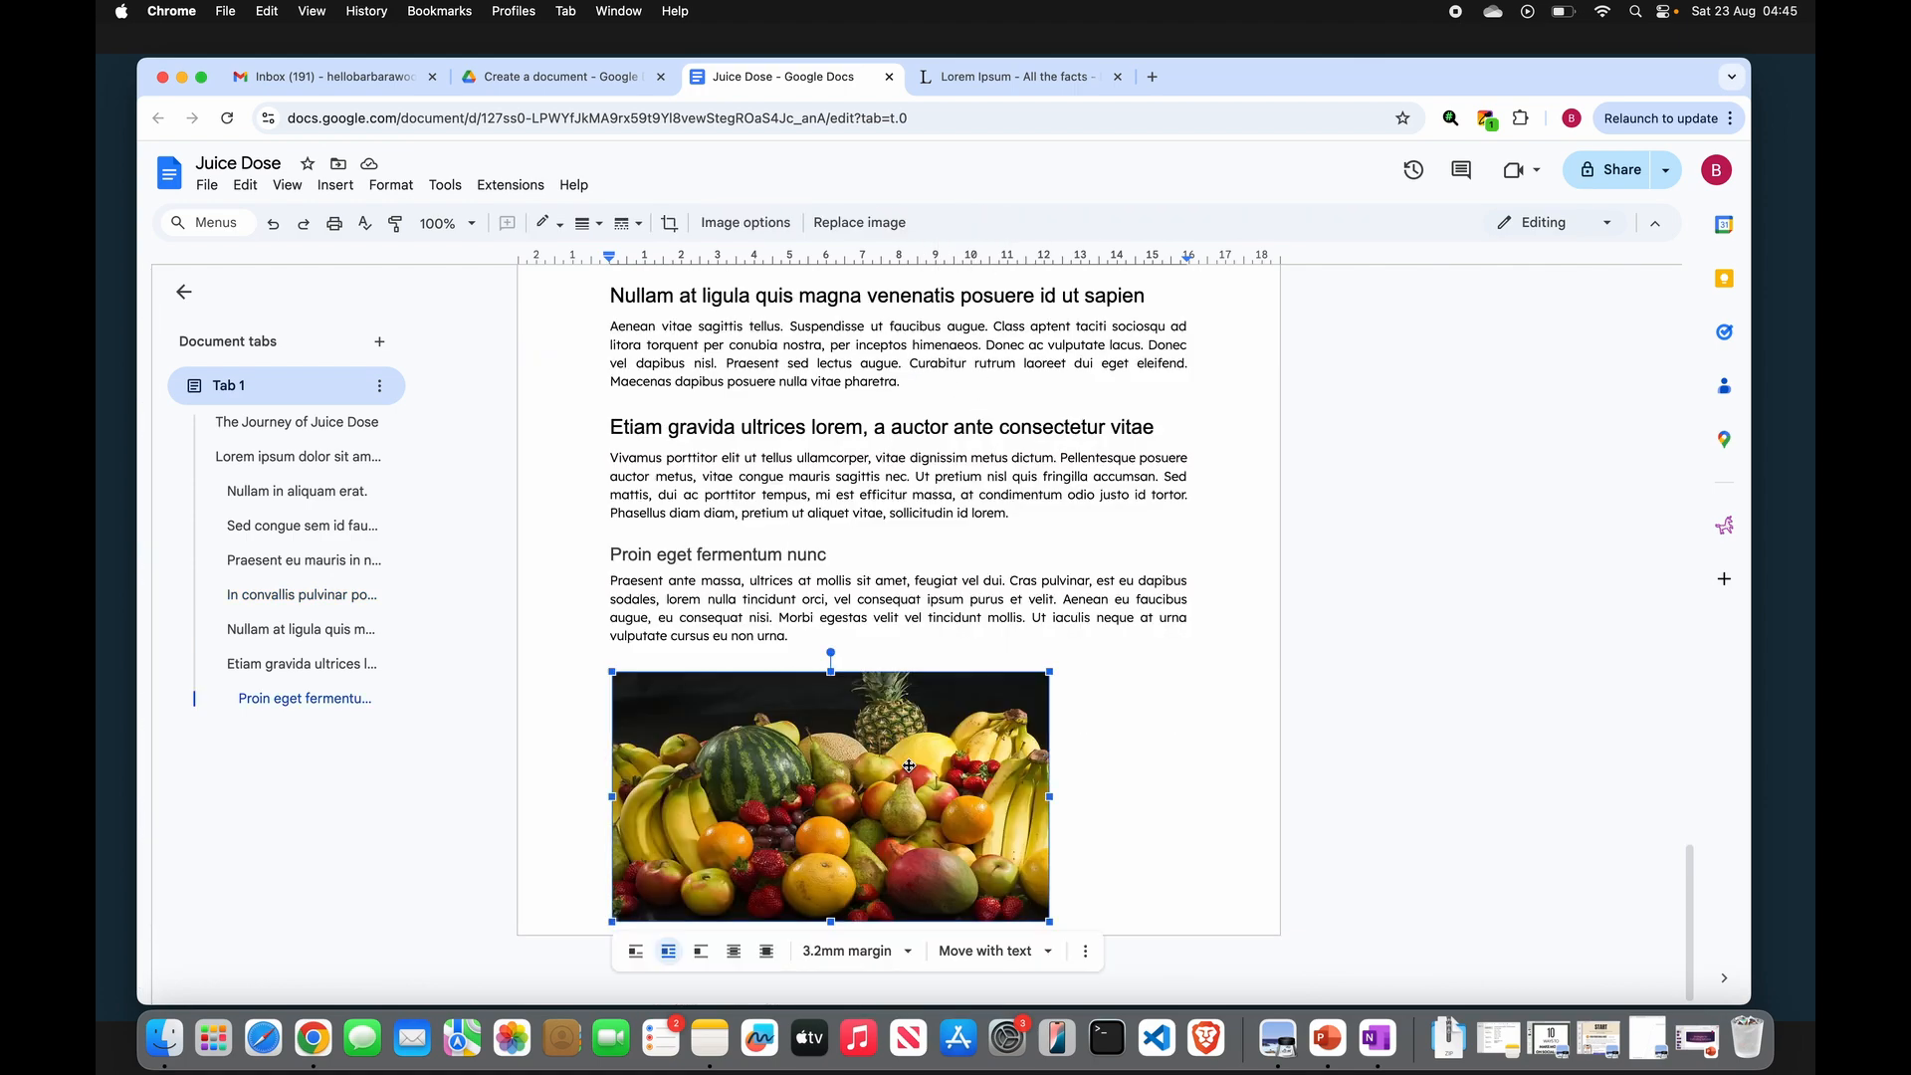
right_click(908, 765)
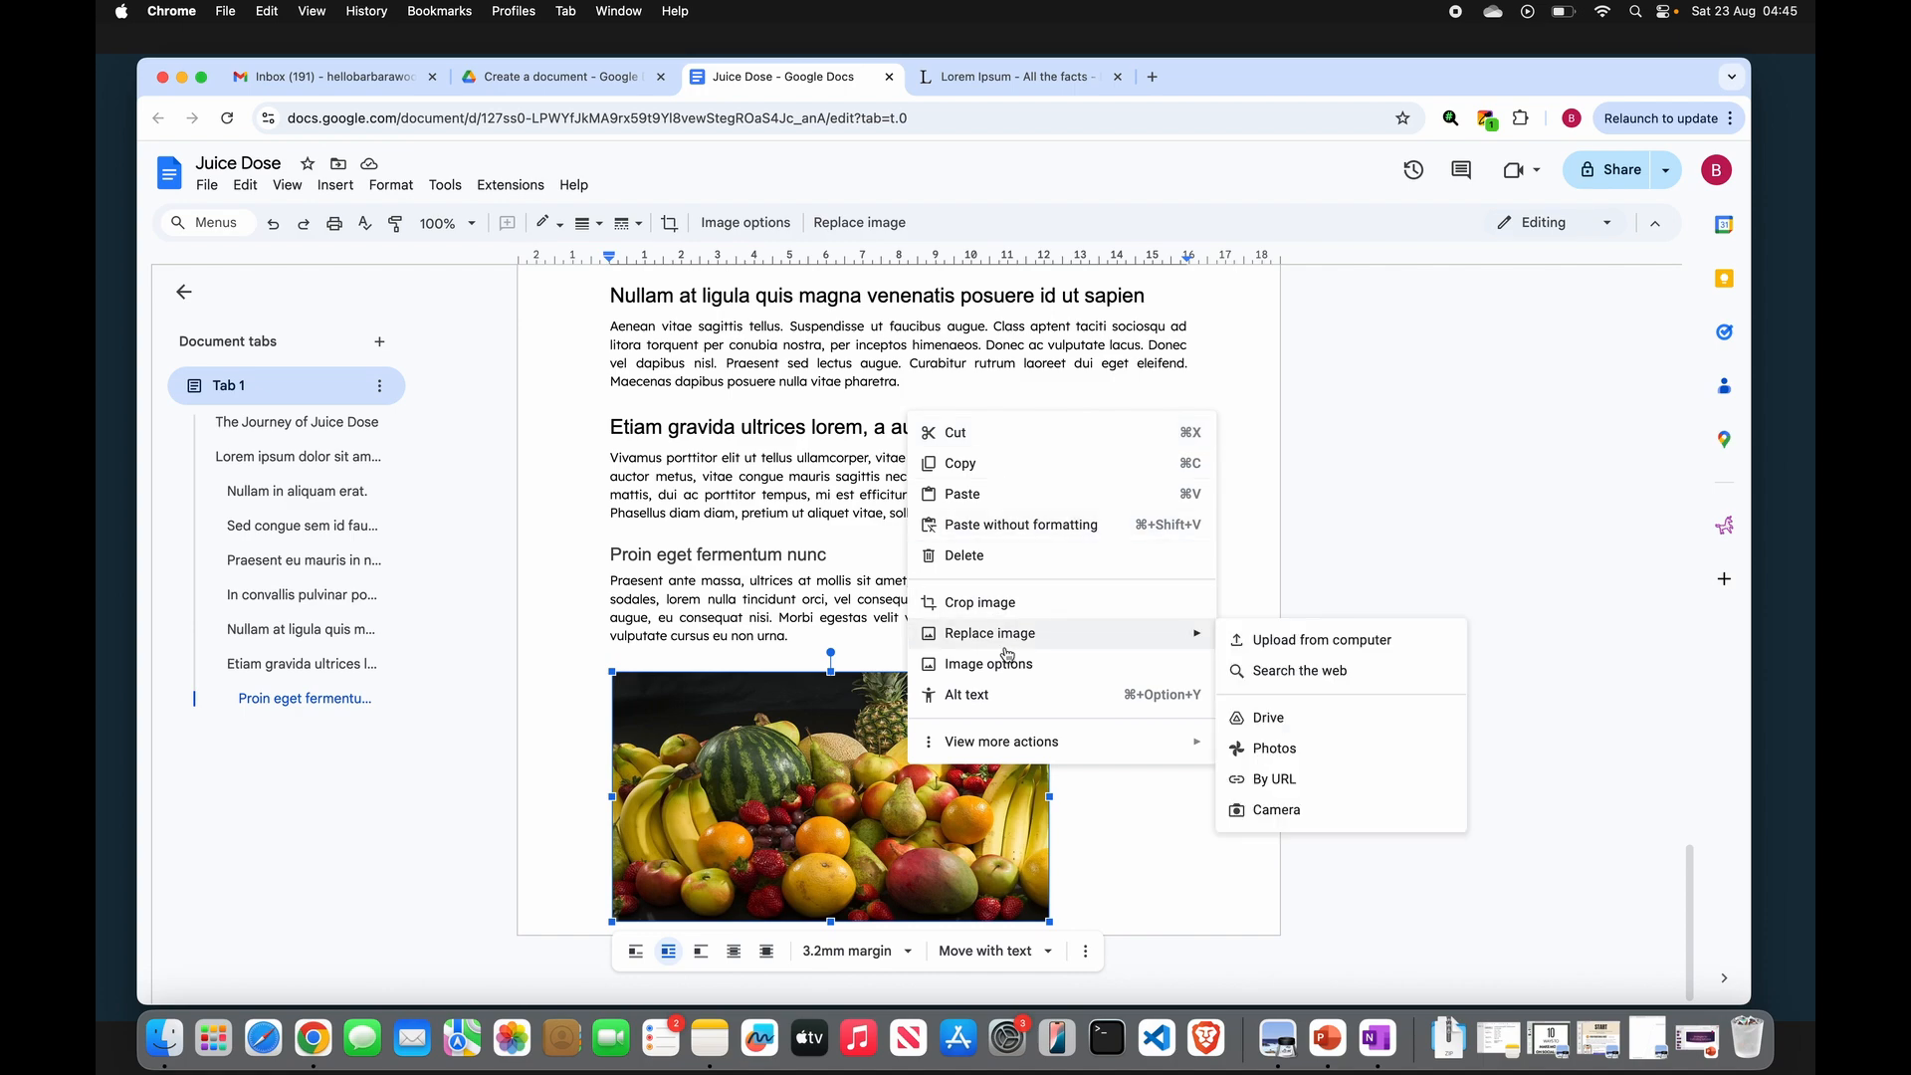
mouse_move(1079, 753)
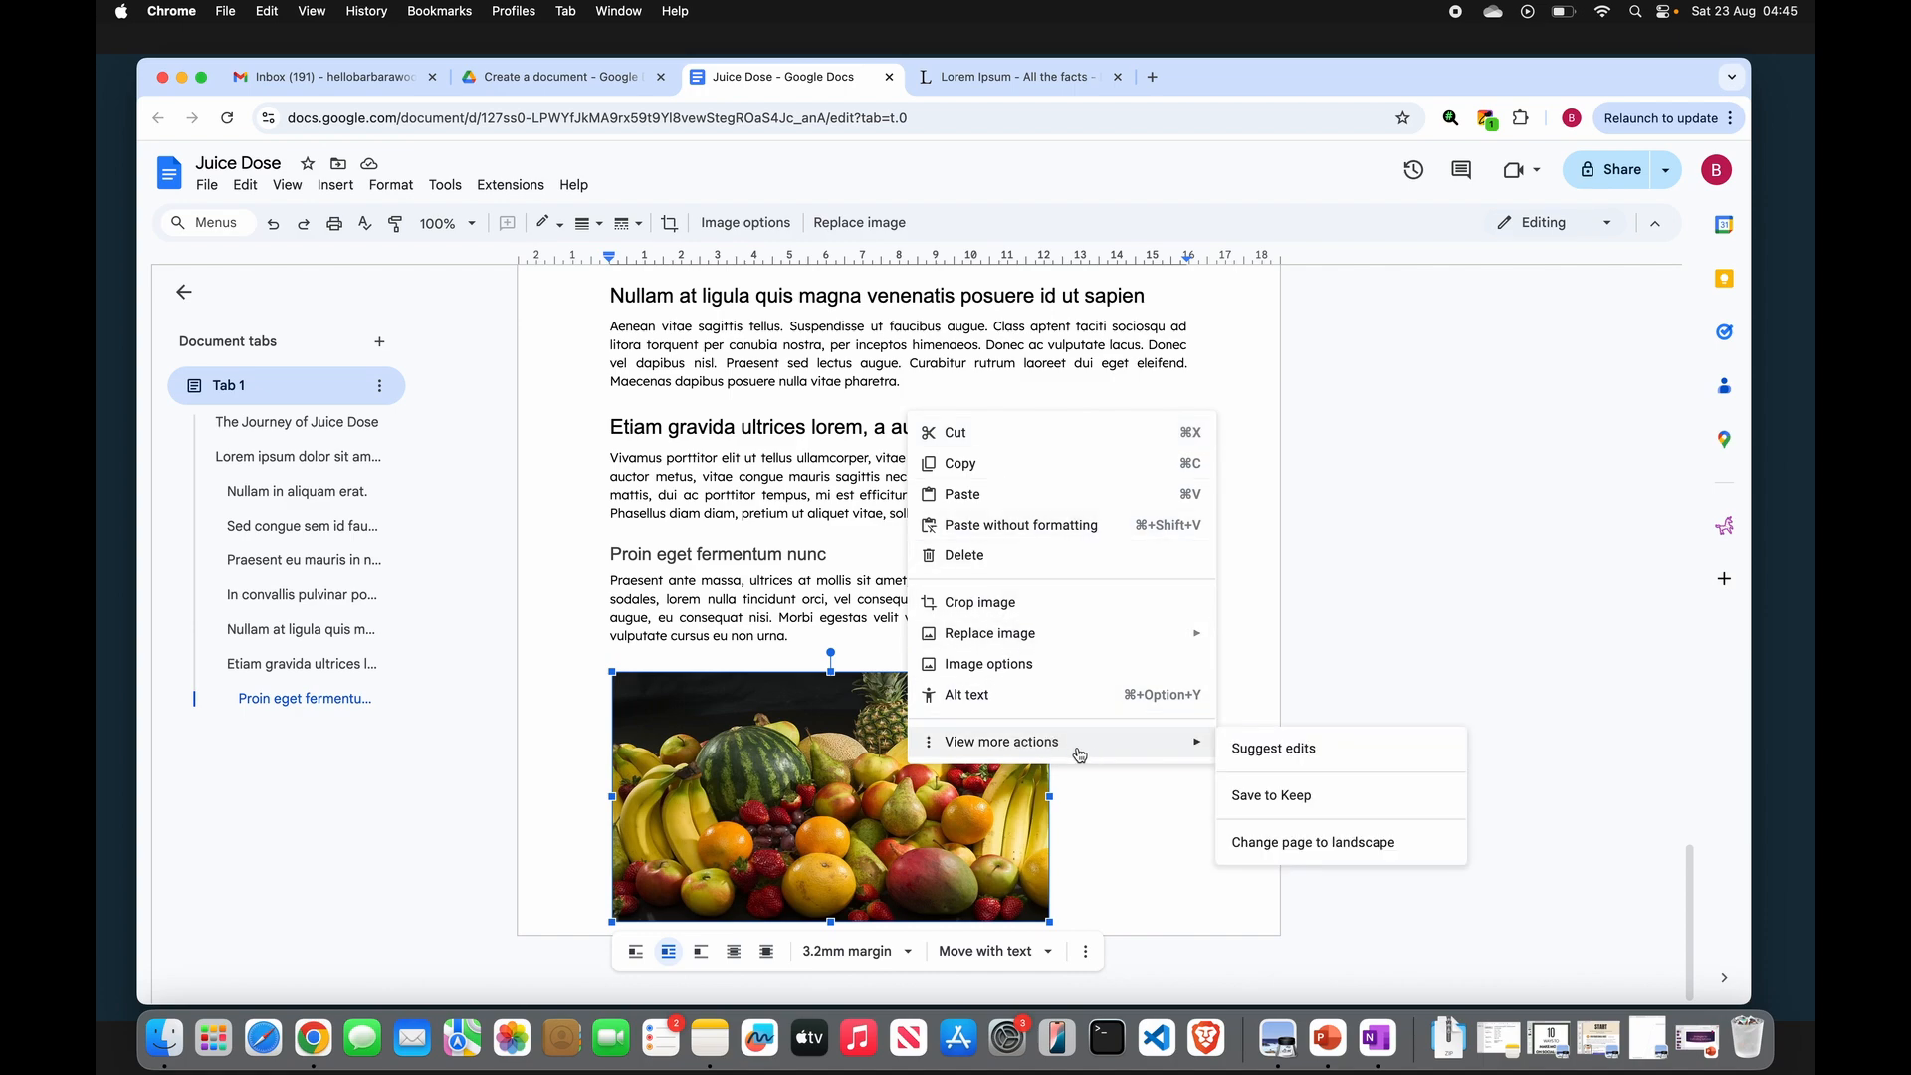
click(1080, 815)
- Review the placement of the images throughout the document
scroll(1066, 702, up, 2)
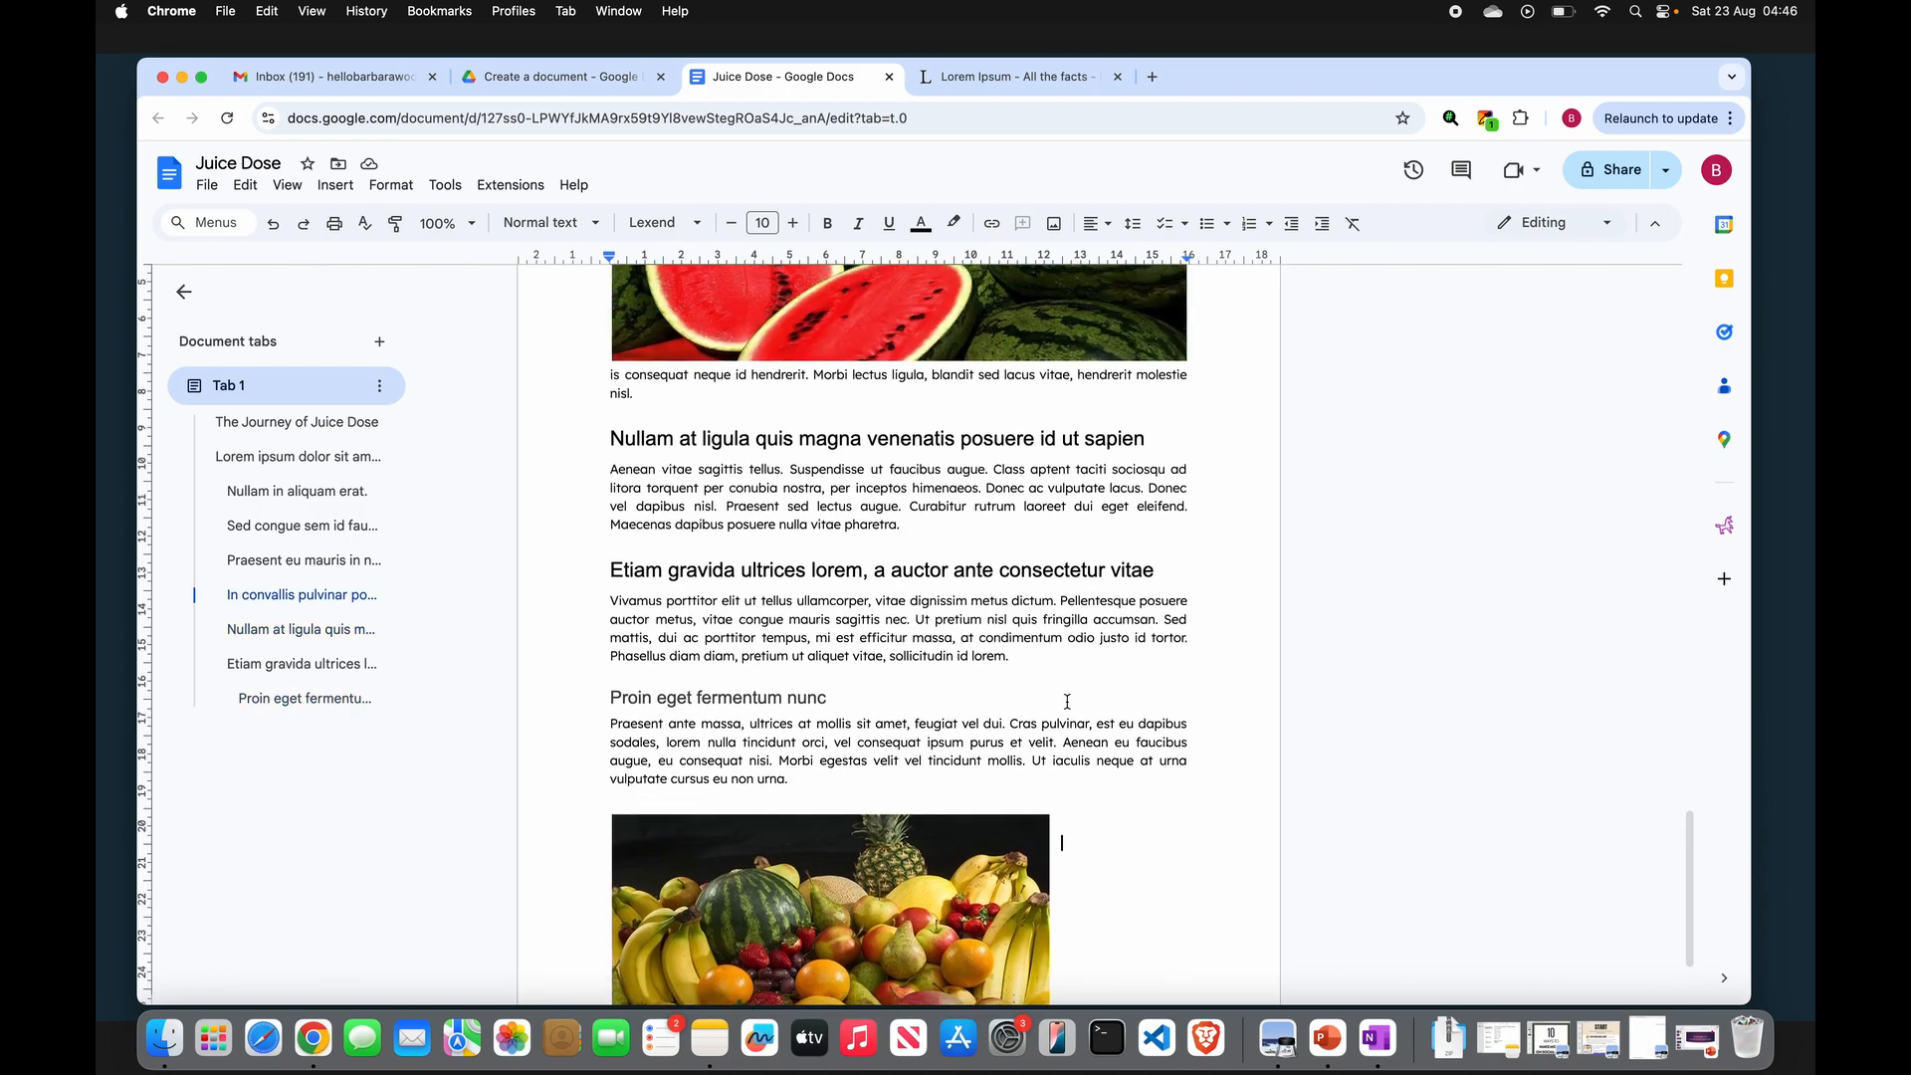
scroll(1066, 703, down, 1)
click(1403, 657)
scroll(1235, 670, up, 20)
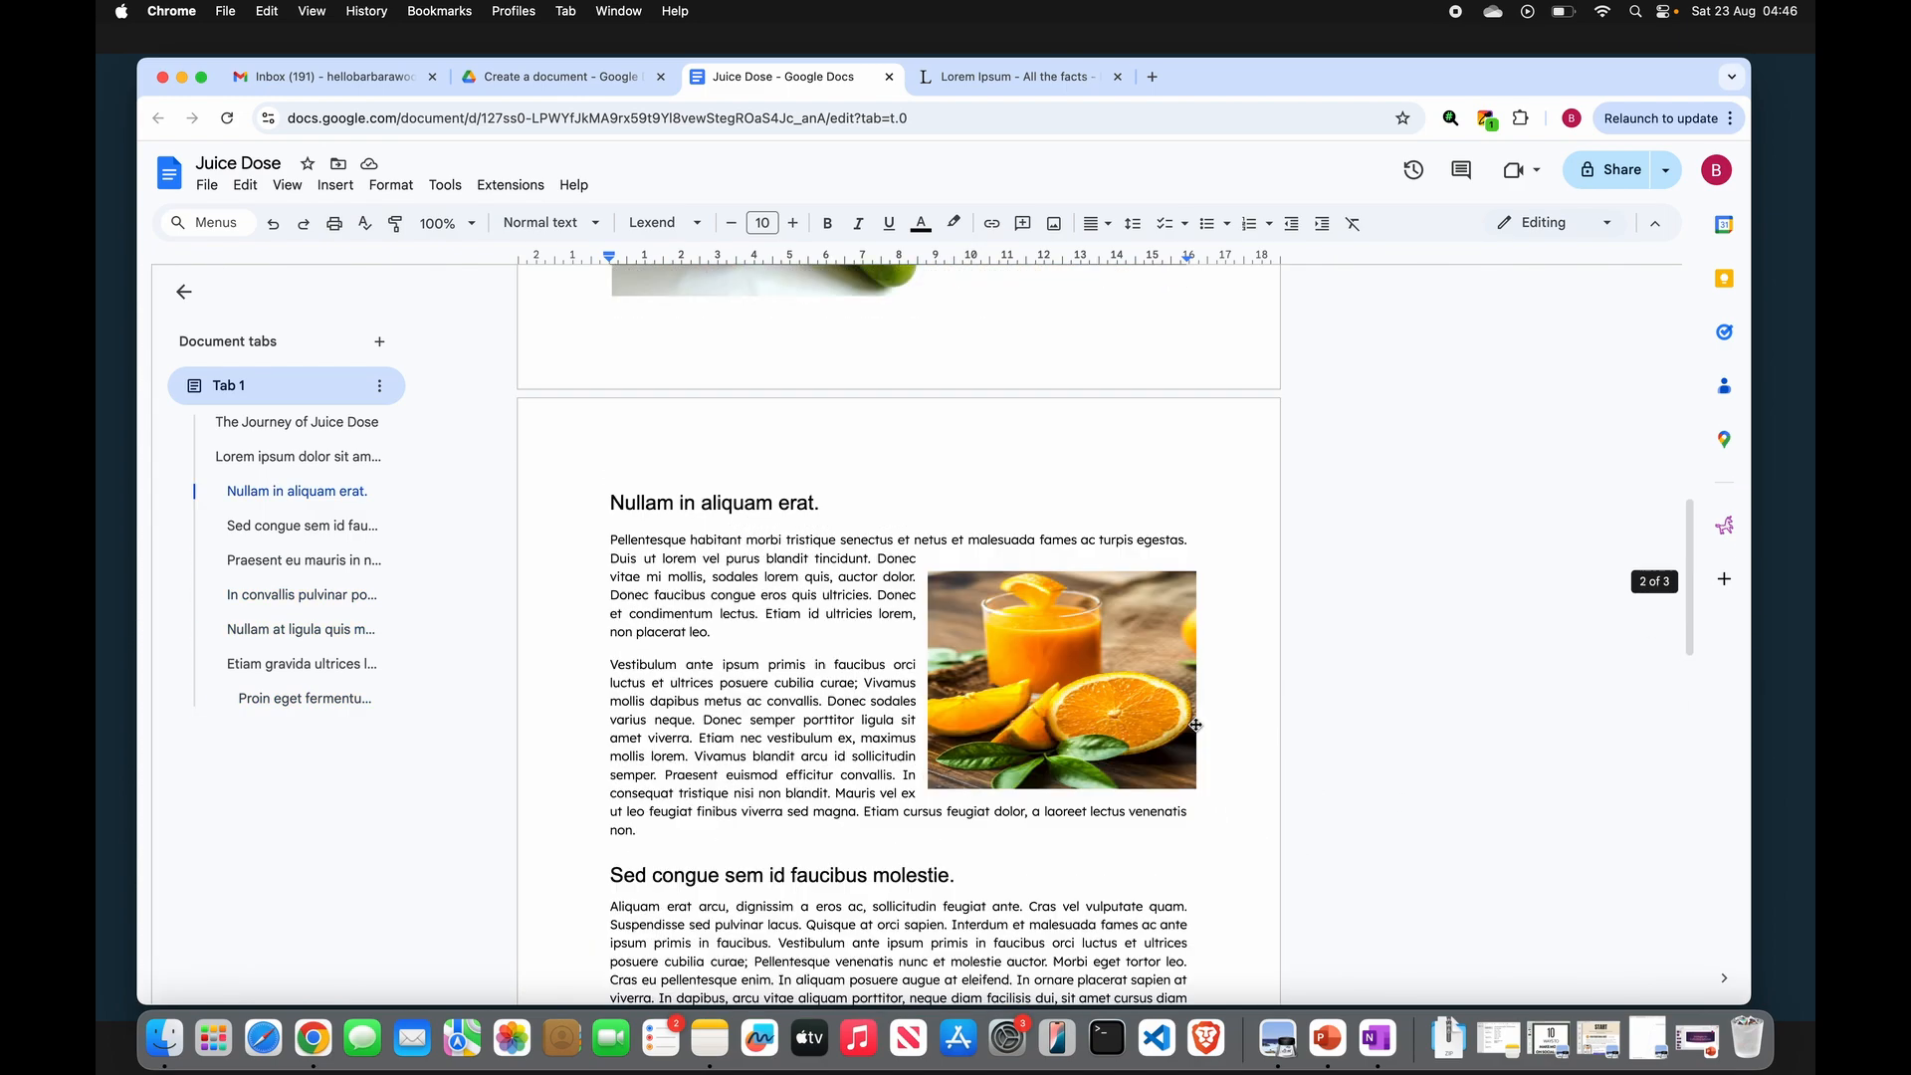
scroll(1124, 714, down, 7)
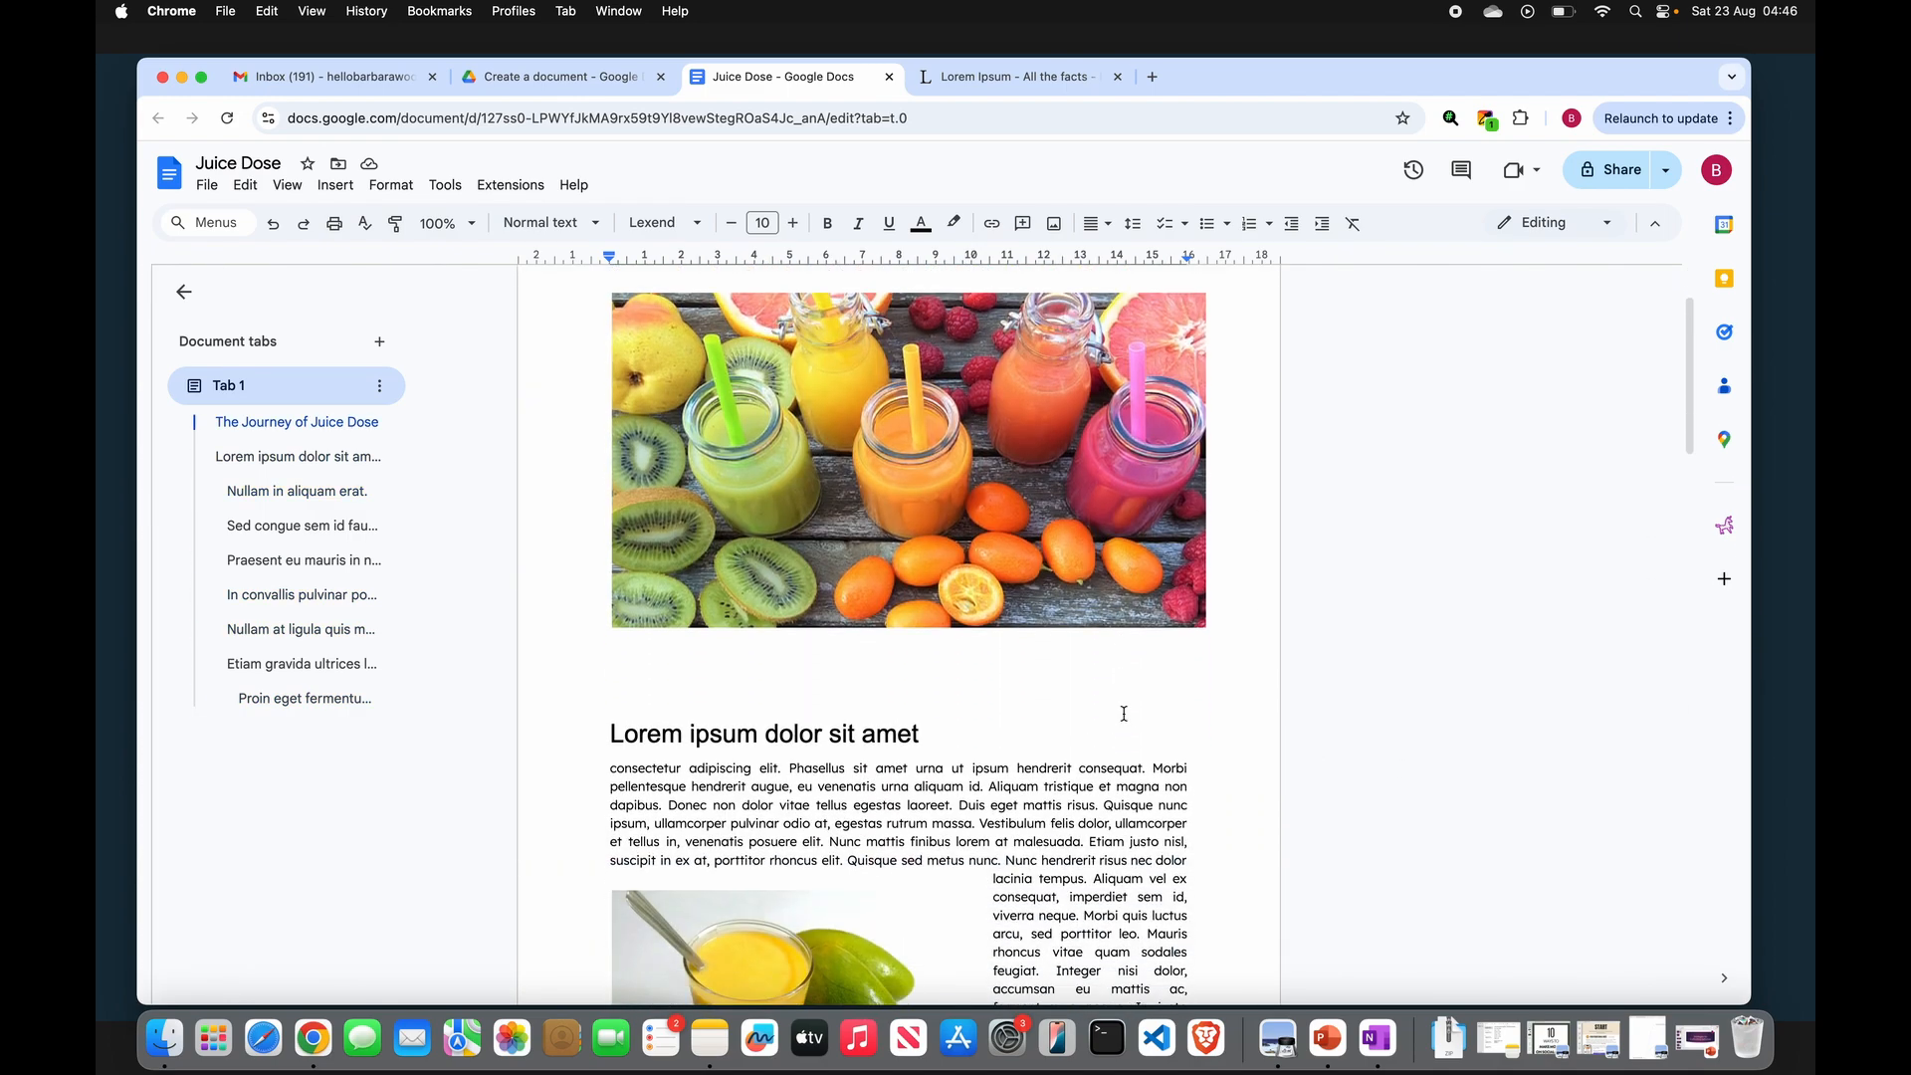
scroll(1123, 714, down, 12)
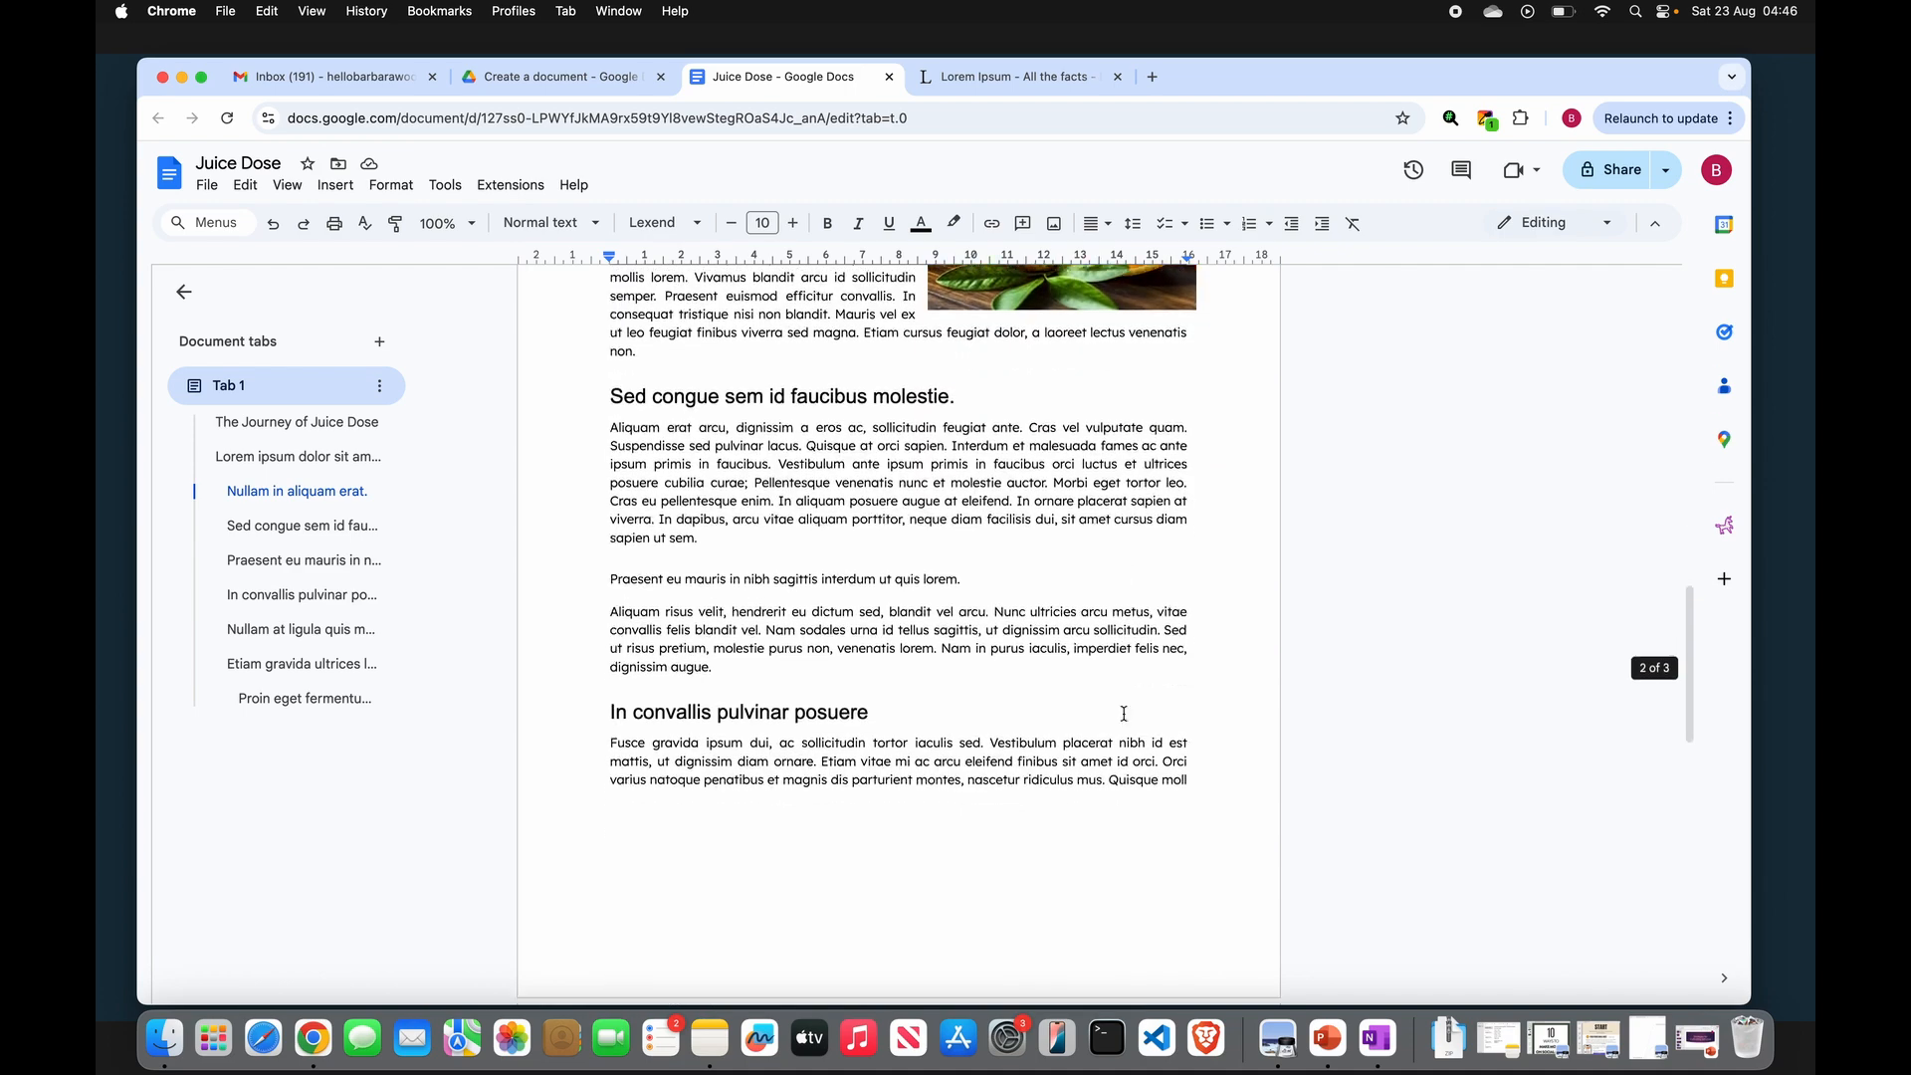
scroll(595, 627, up, 18)
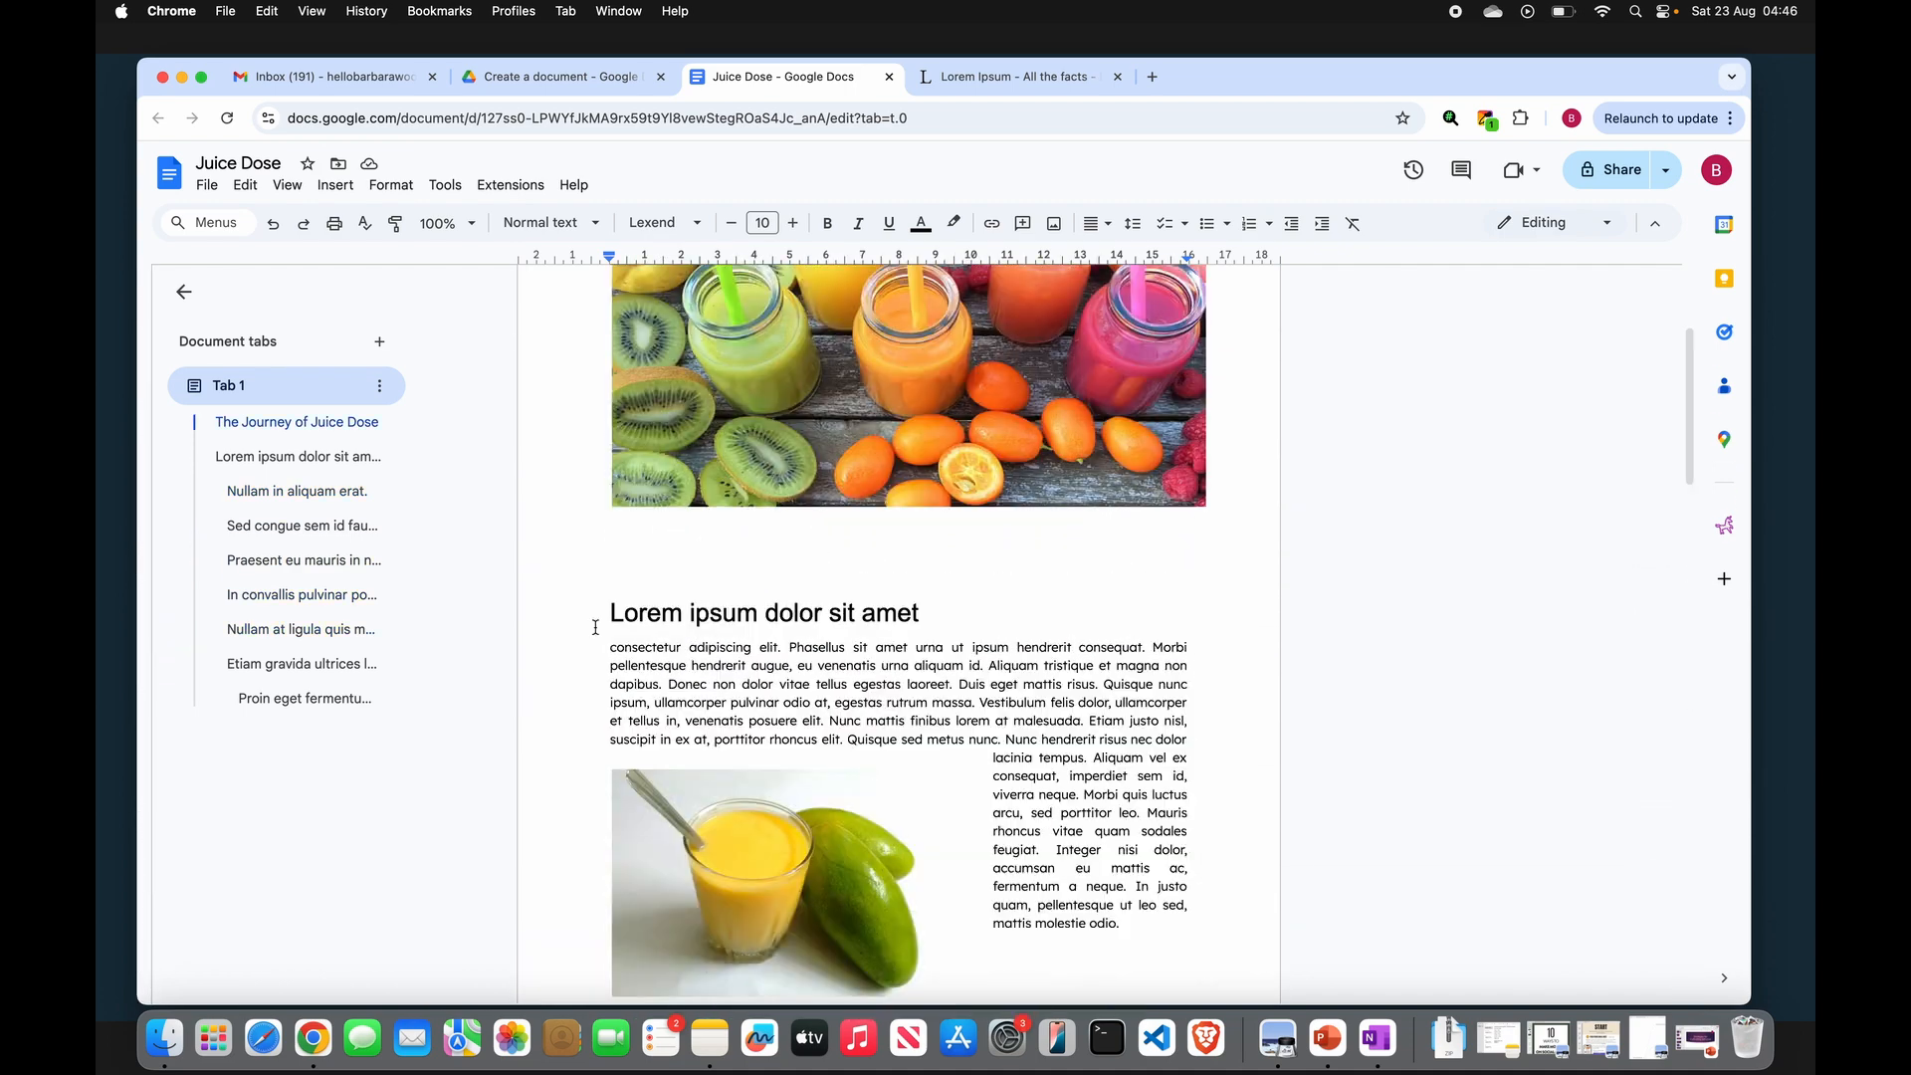
- Link the text "consectetur adipiscing elit." in the first paragraph to the Lorem ipsum Wikipedia page
drag(610, 648, 787, 649)
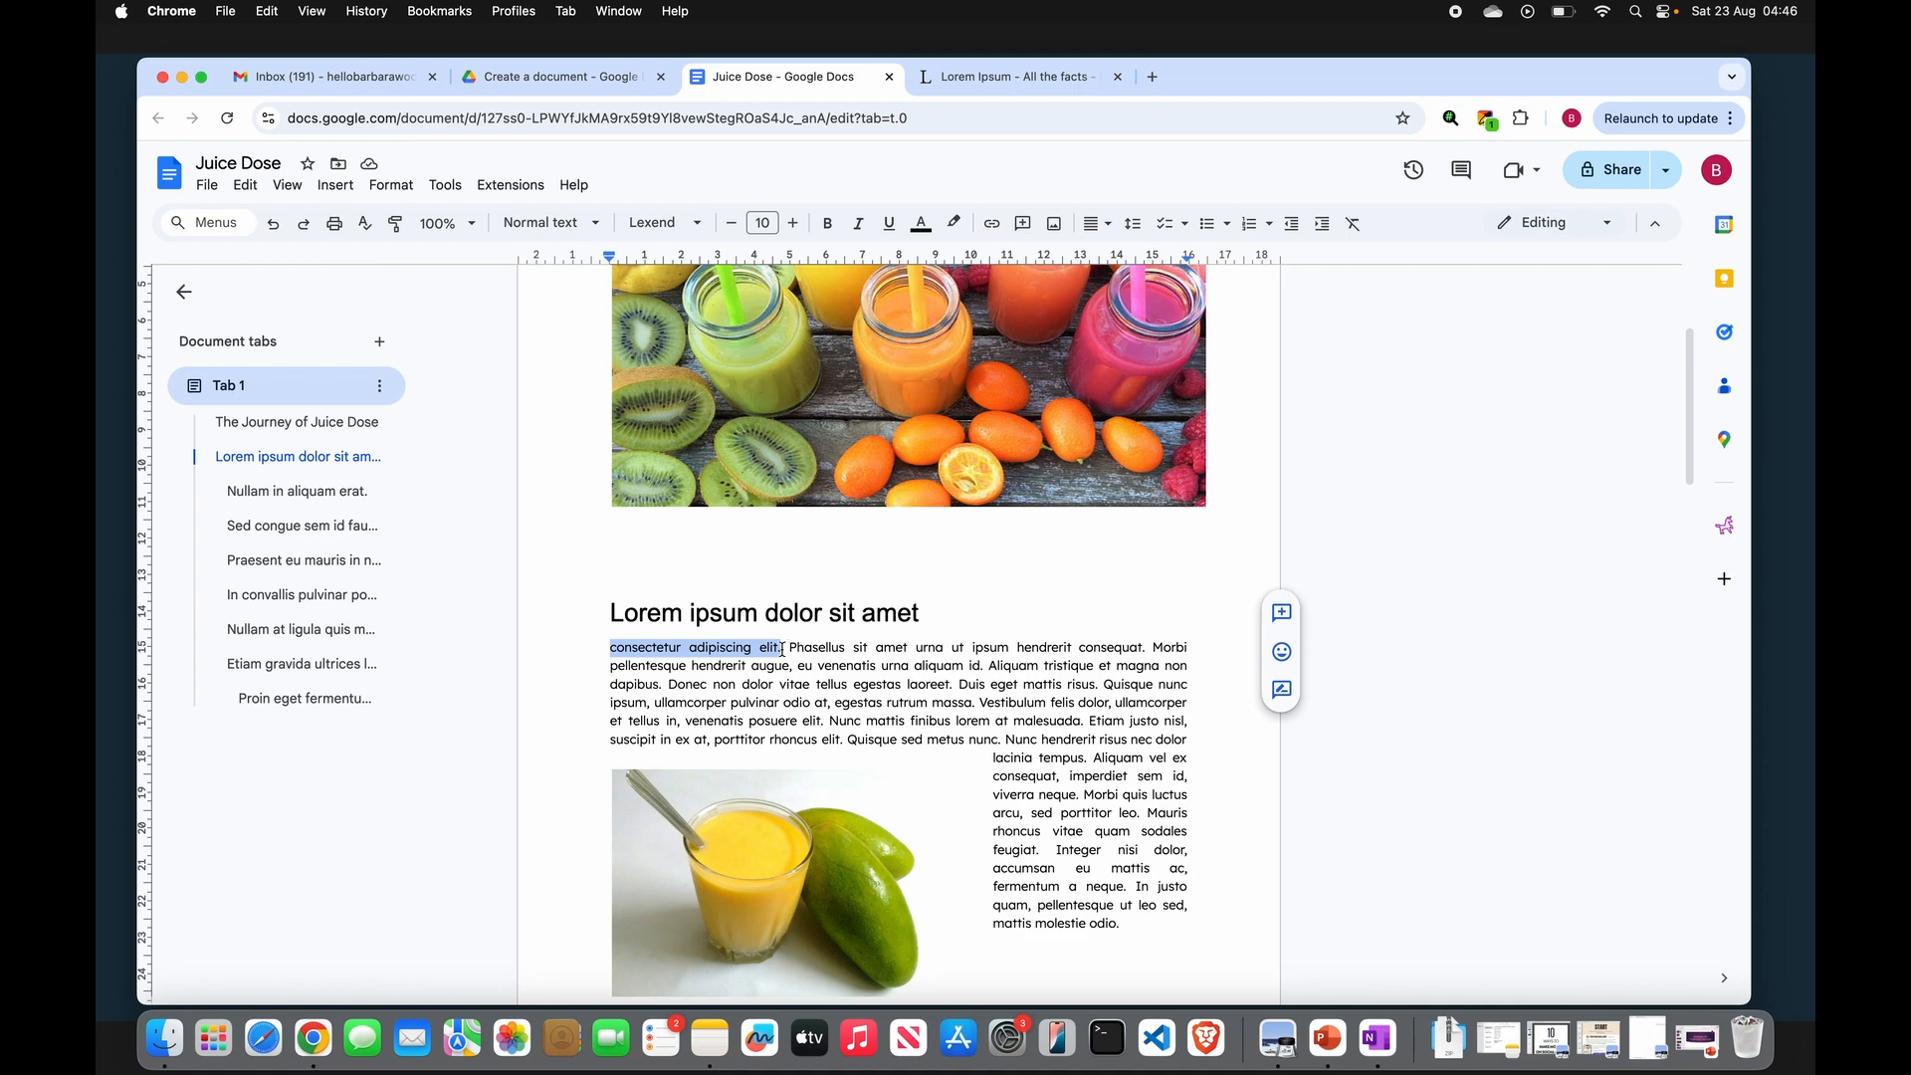
click(783, 649)
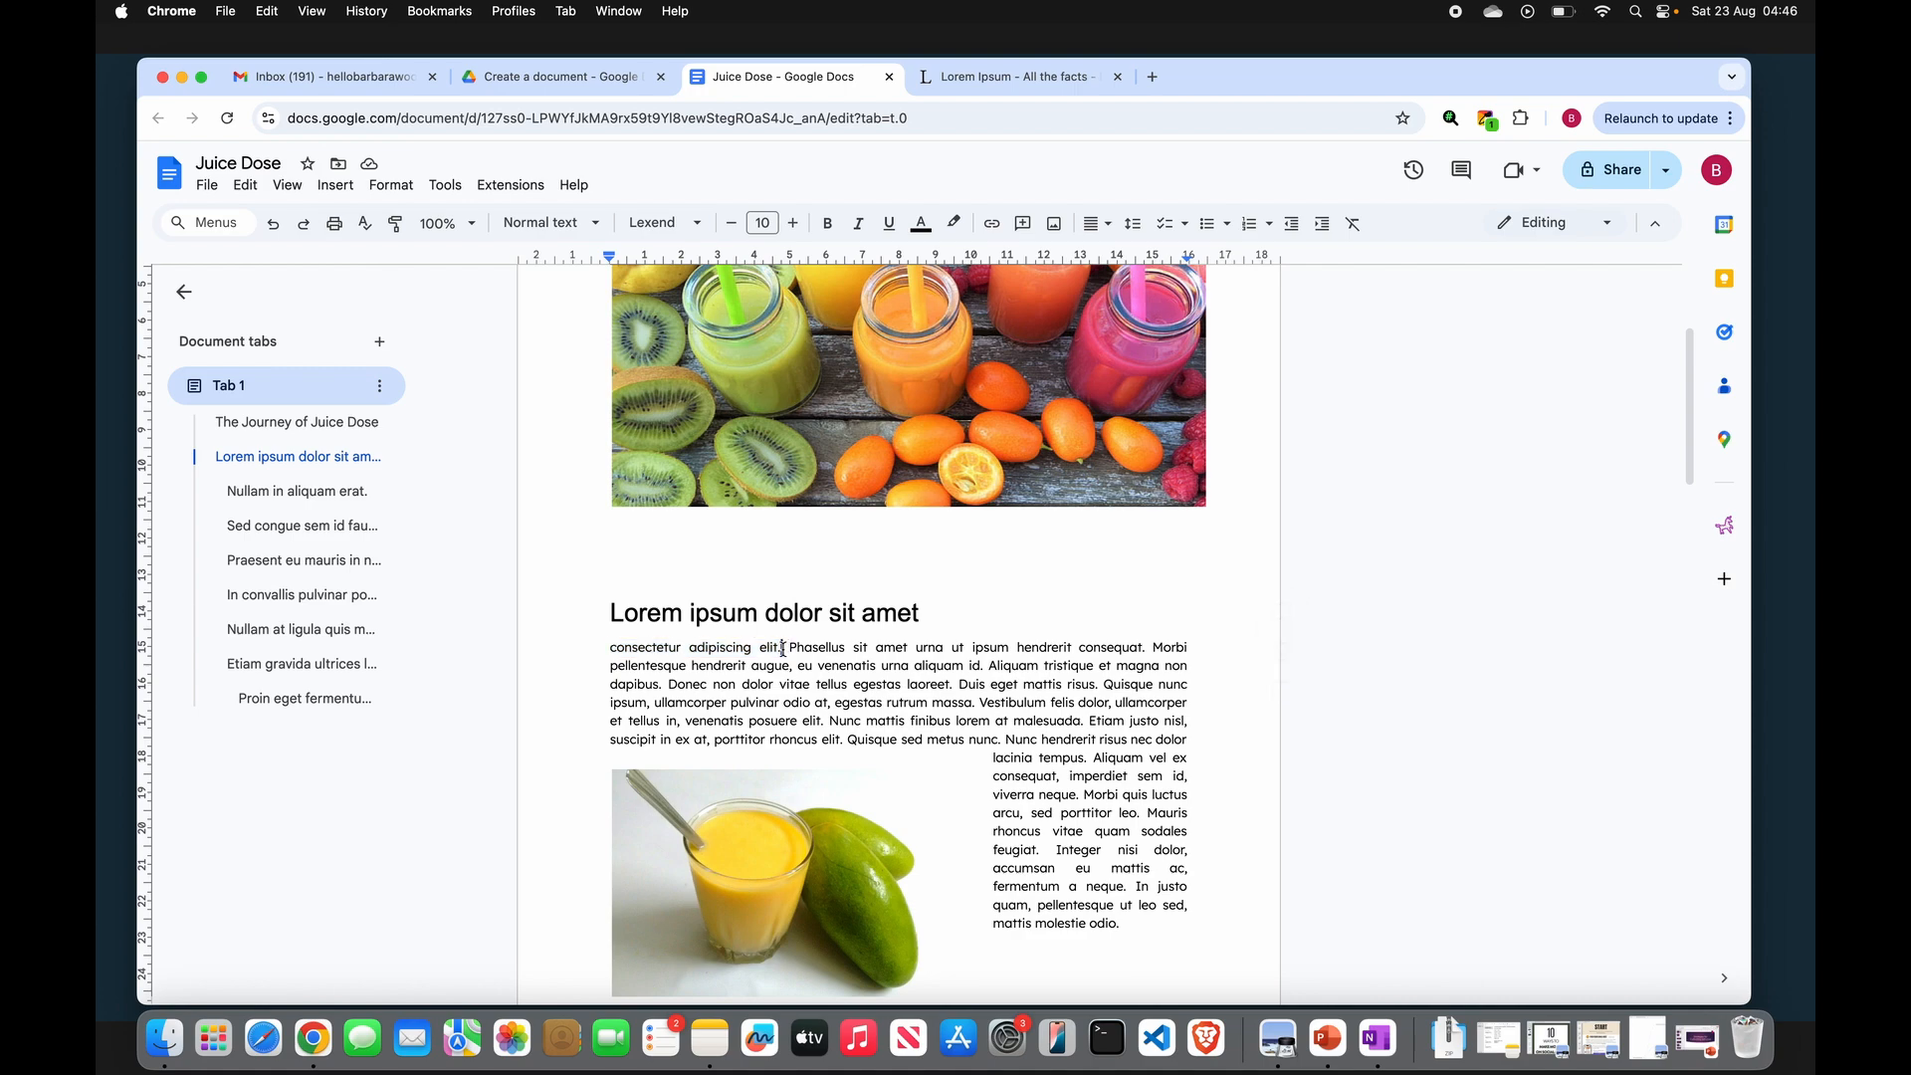
drag(611, 649, 784, 647)
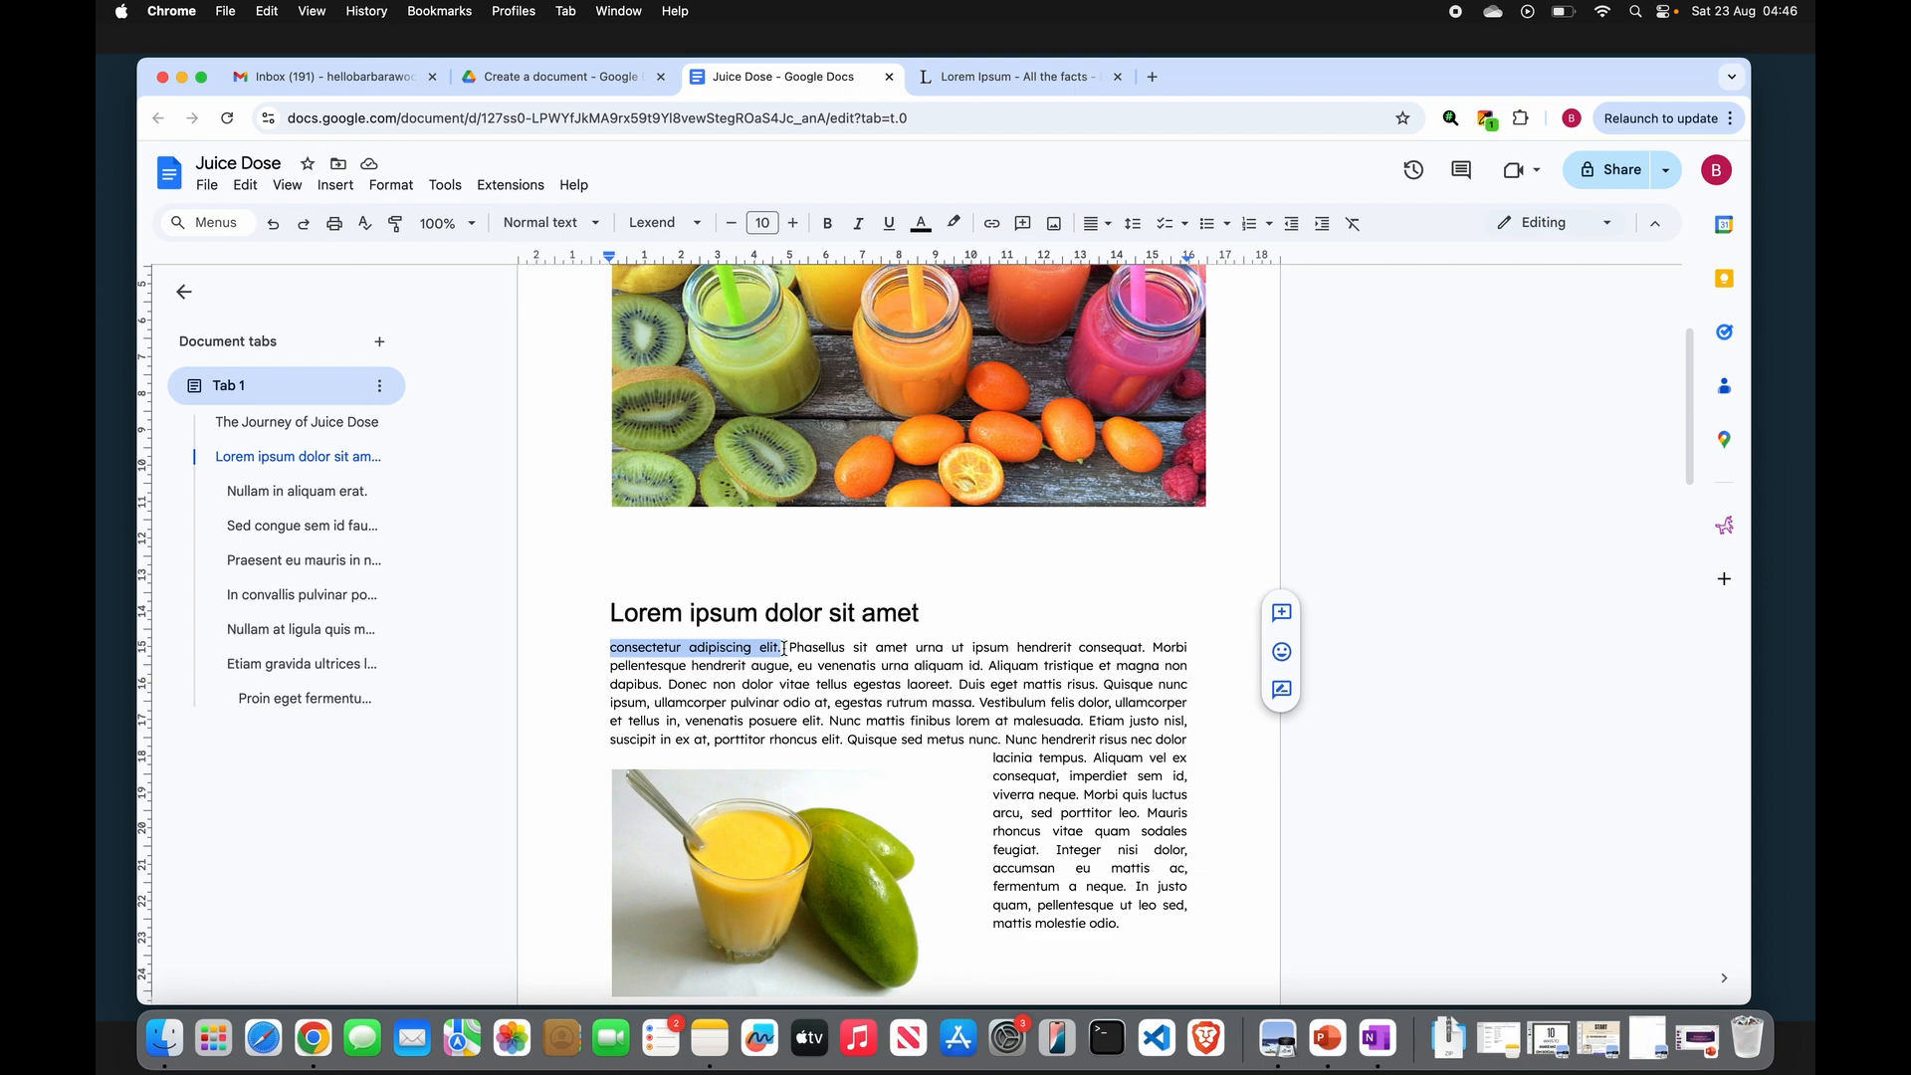
click(333, 187)
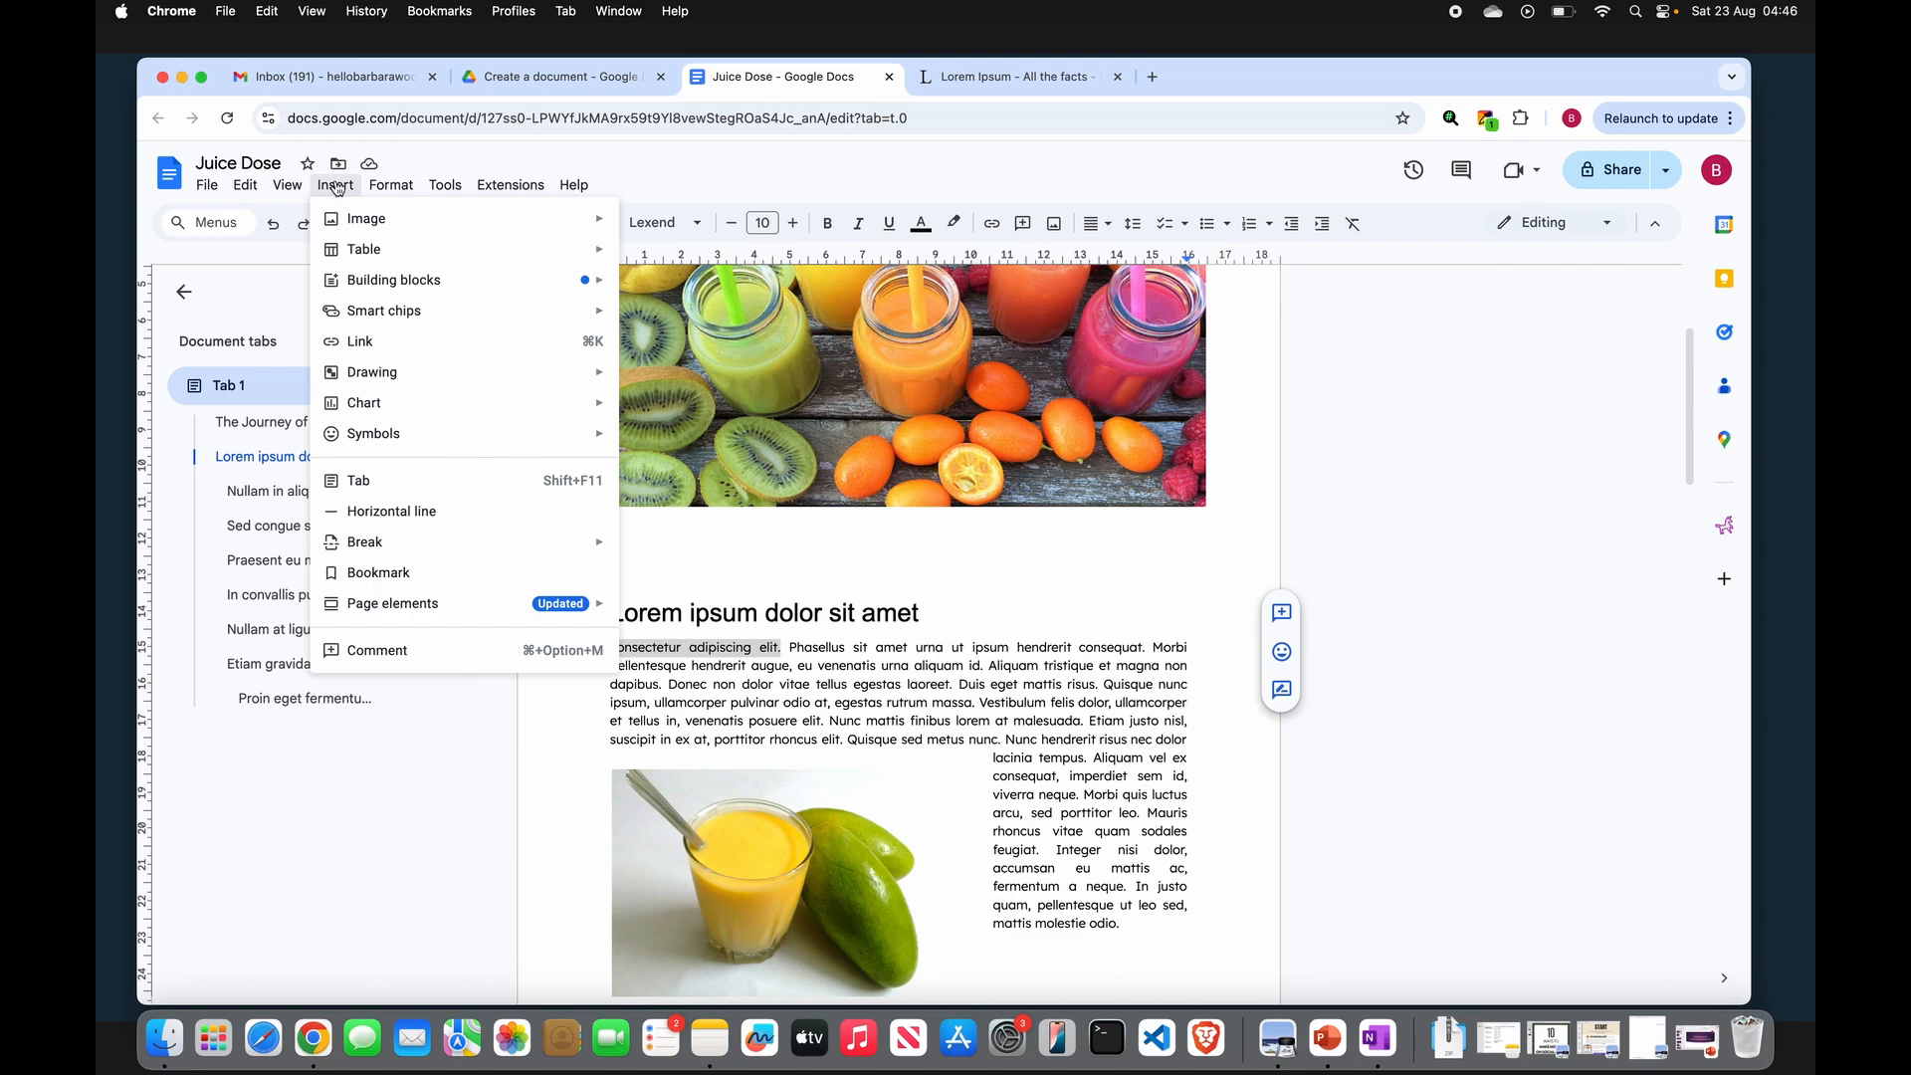
click(542, 348)
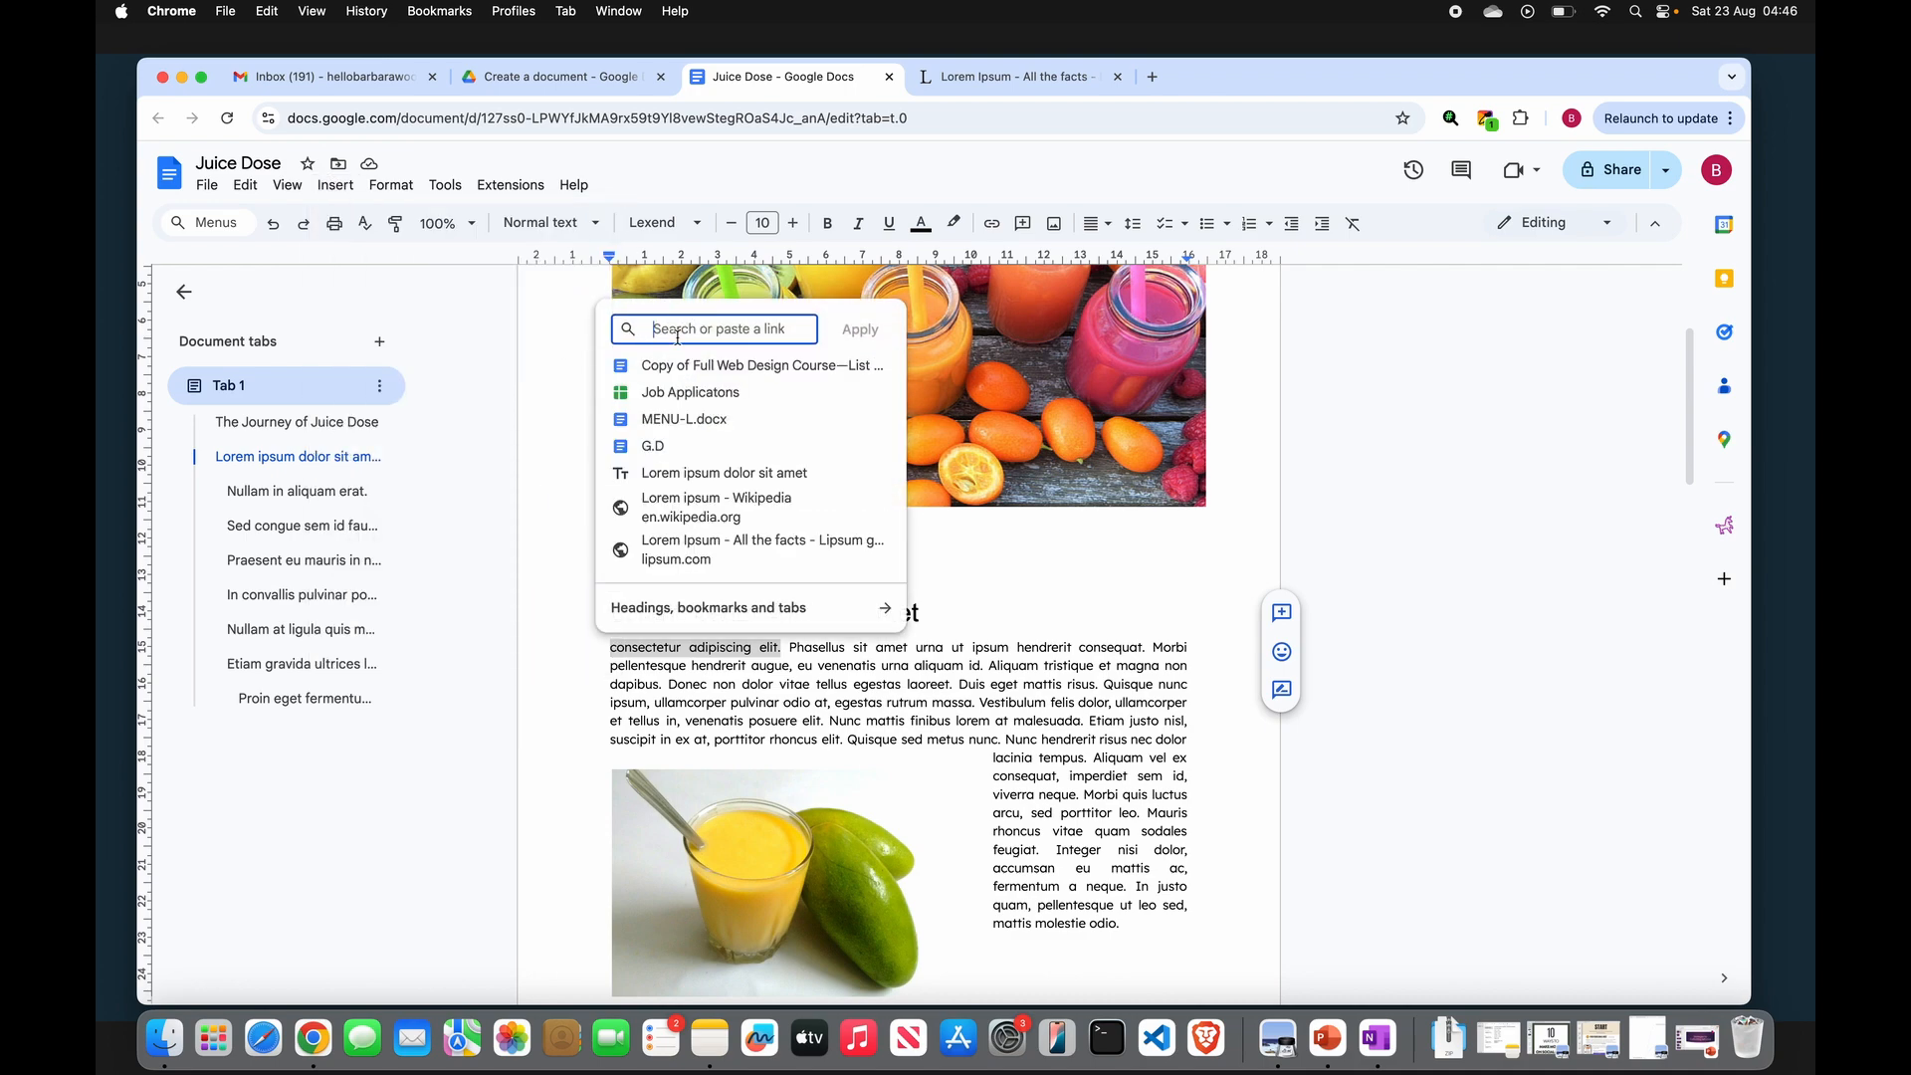
click(711, 503)
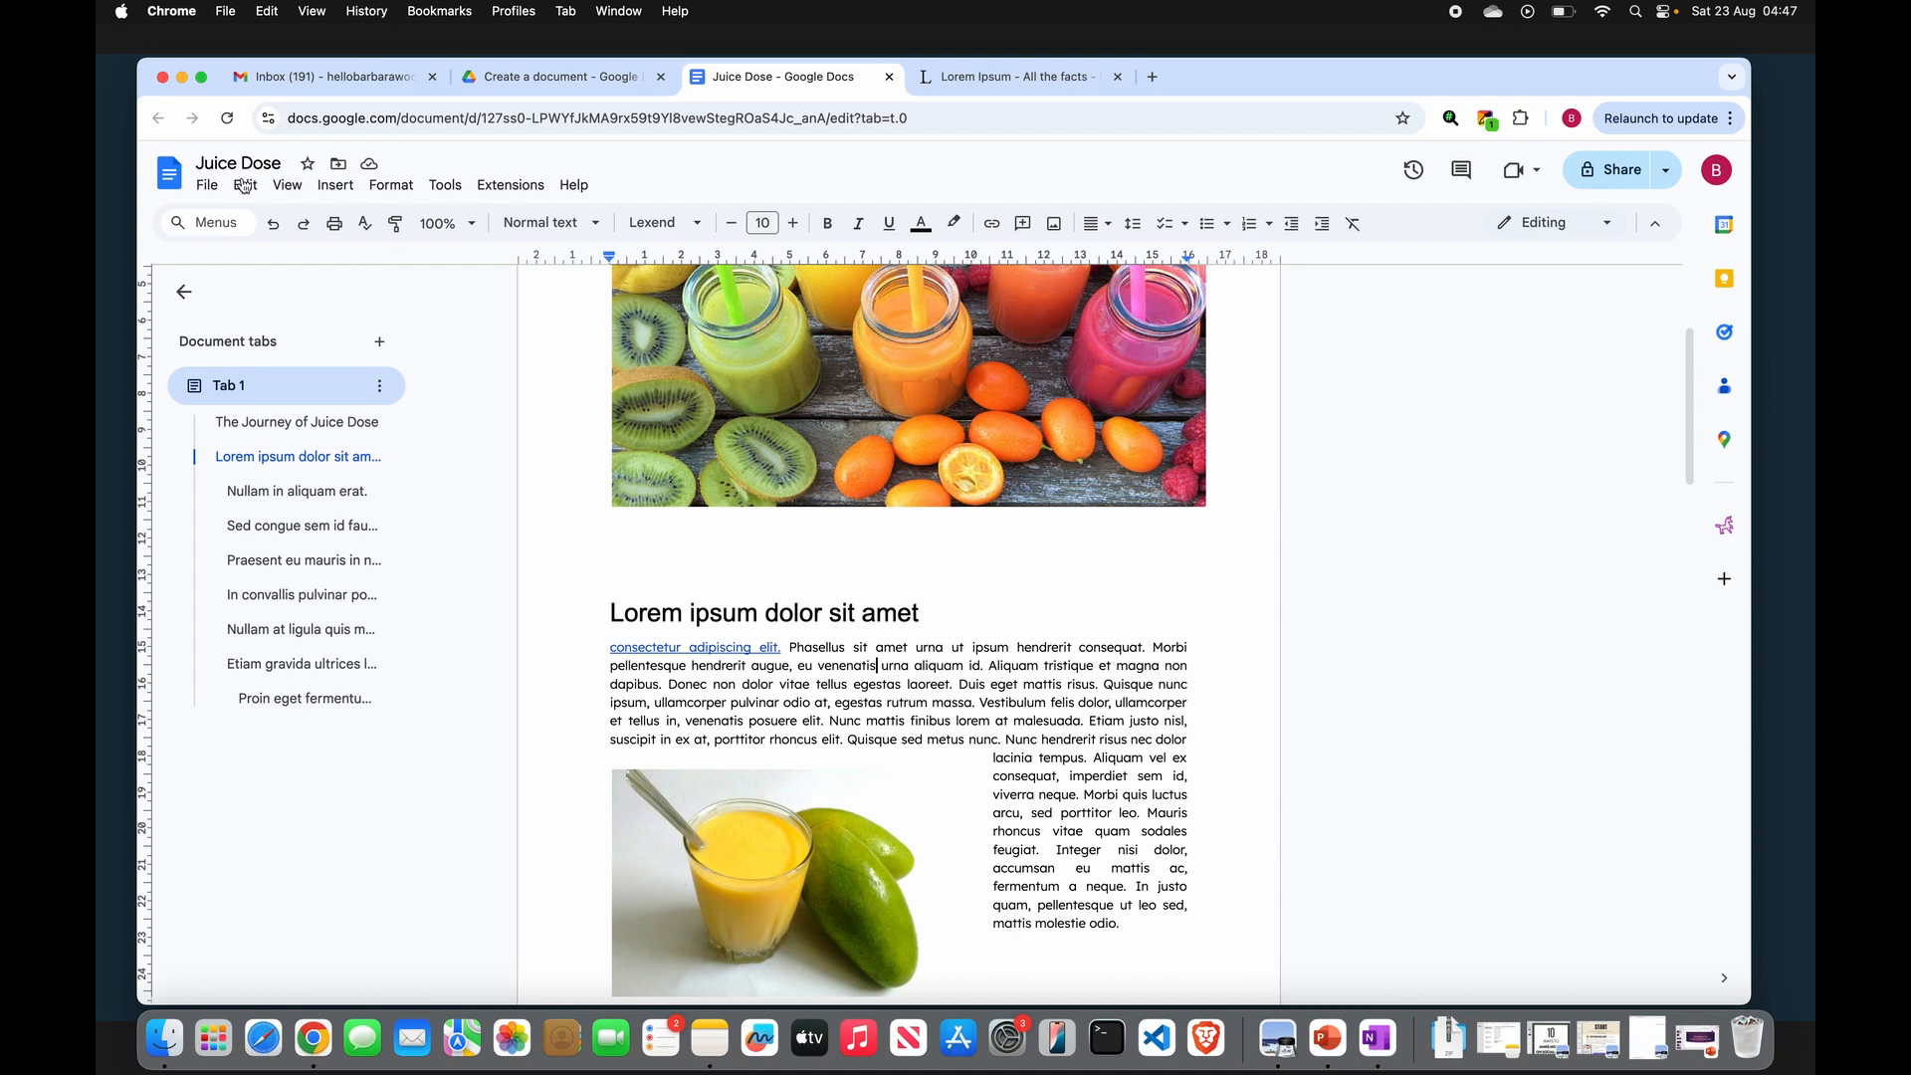
click(207, 189)
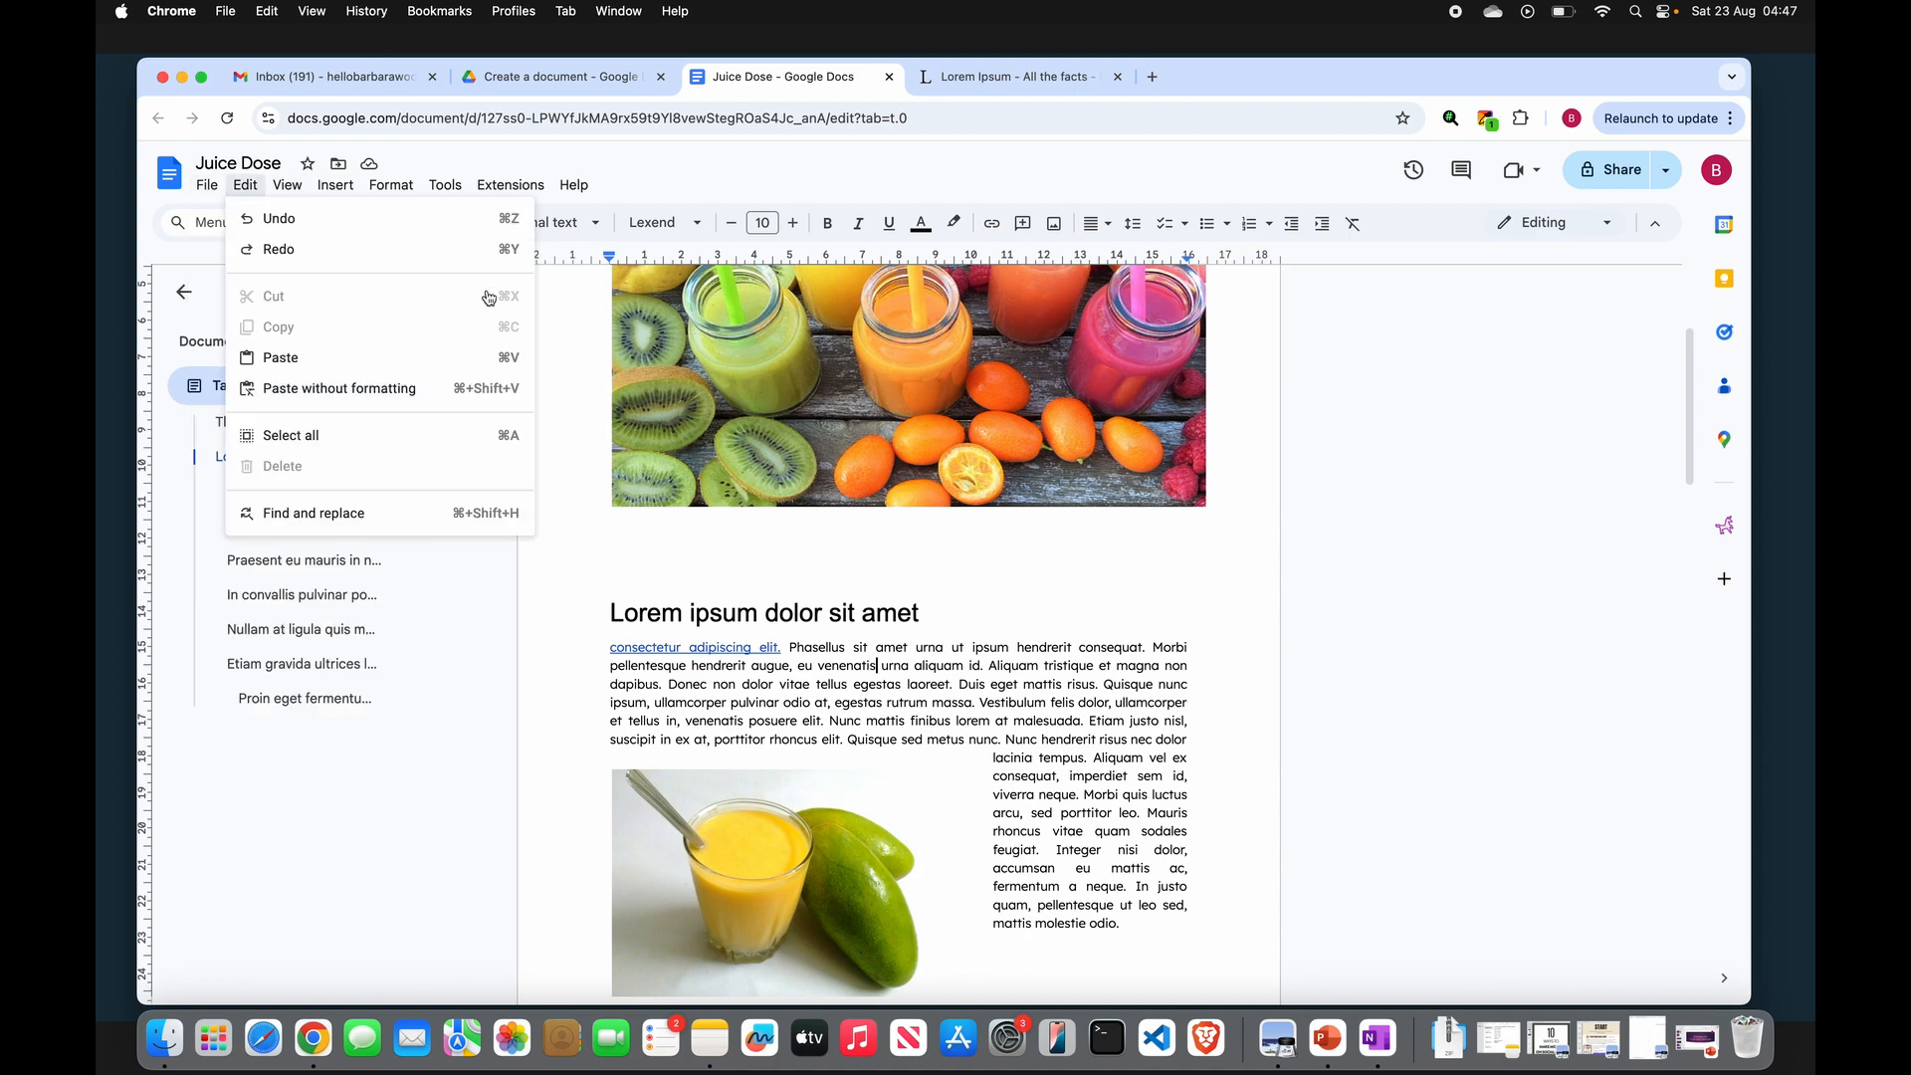
click(902, 589)
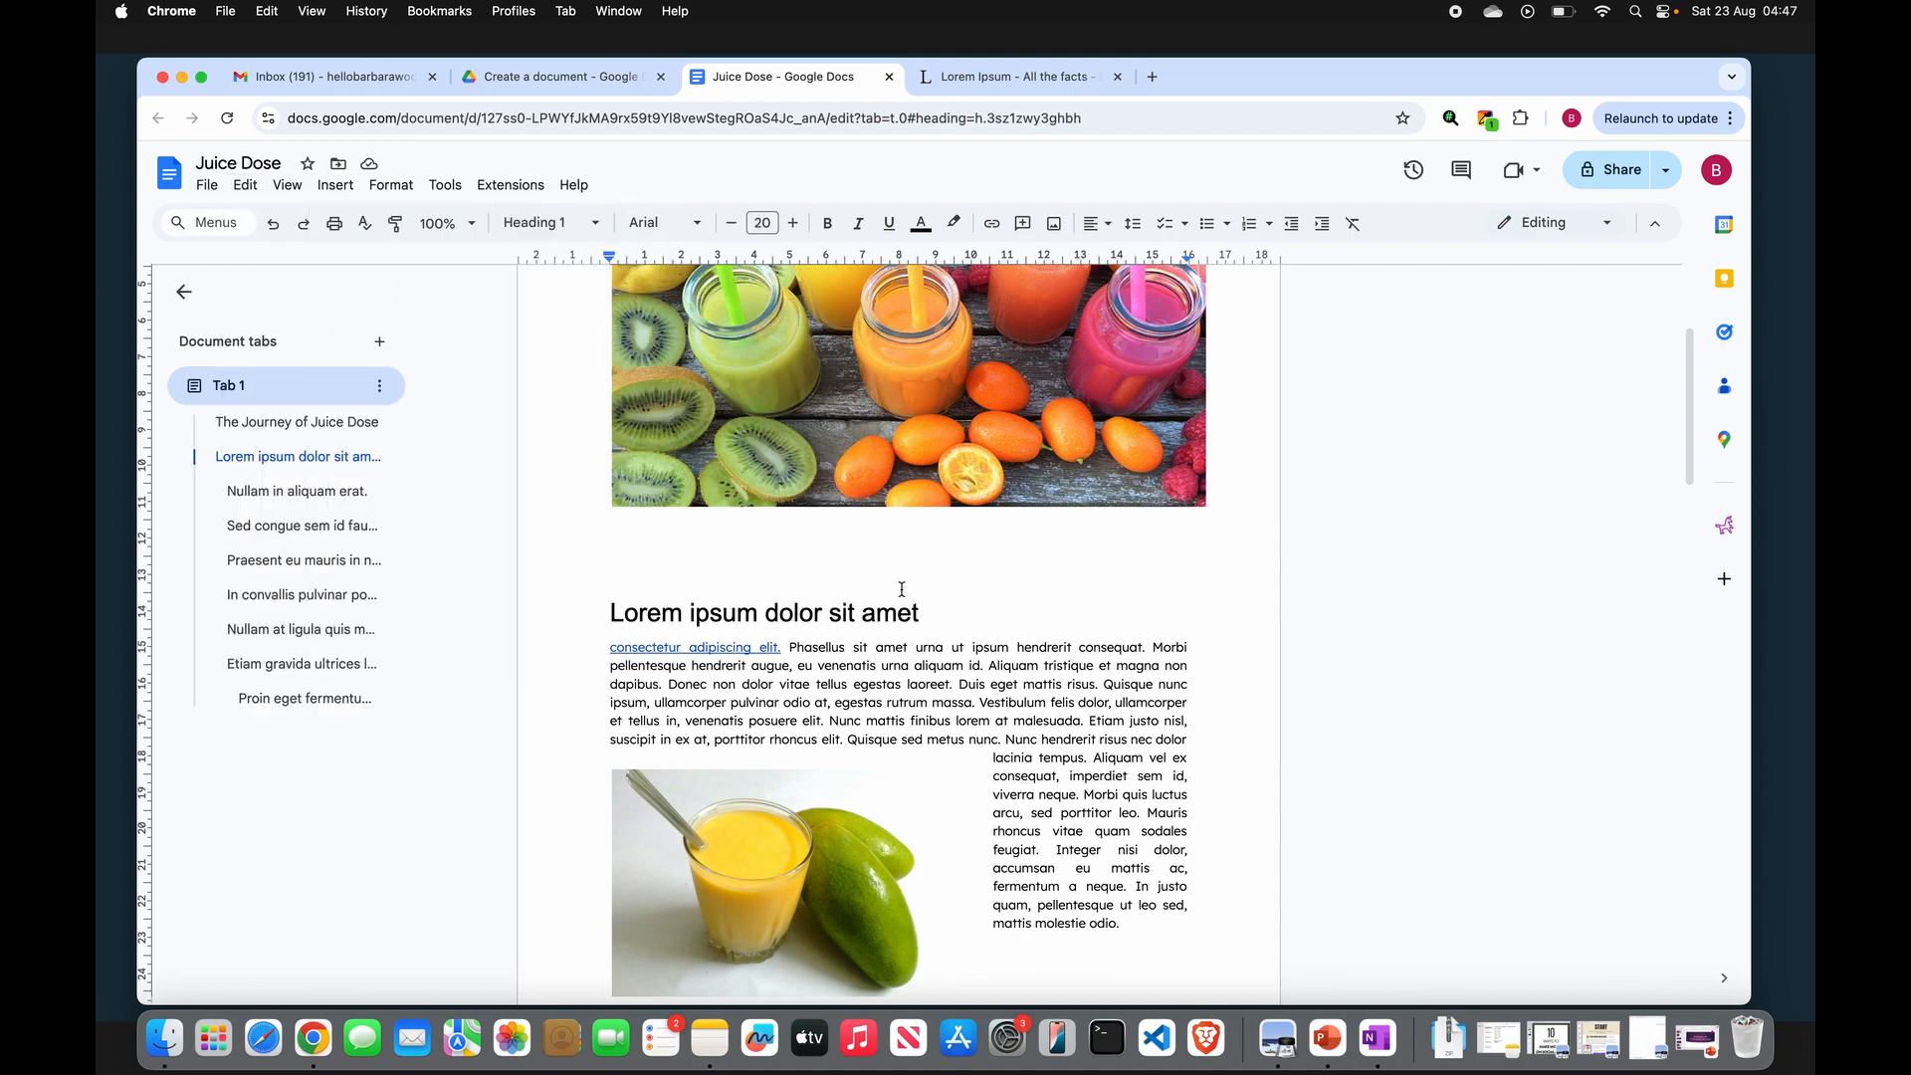
click(206, 187)
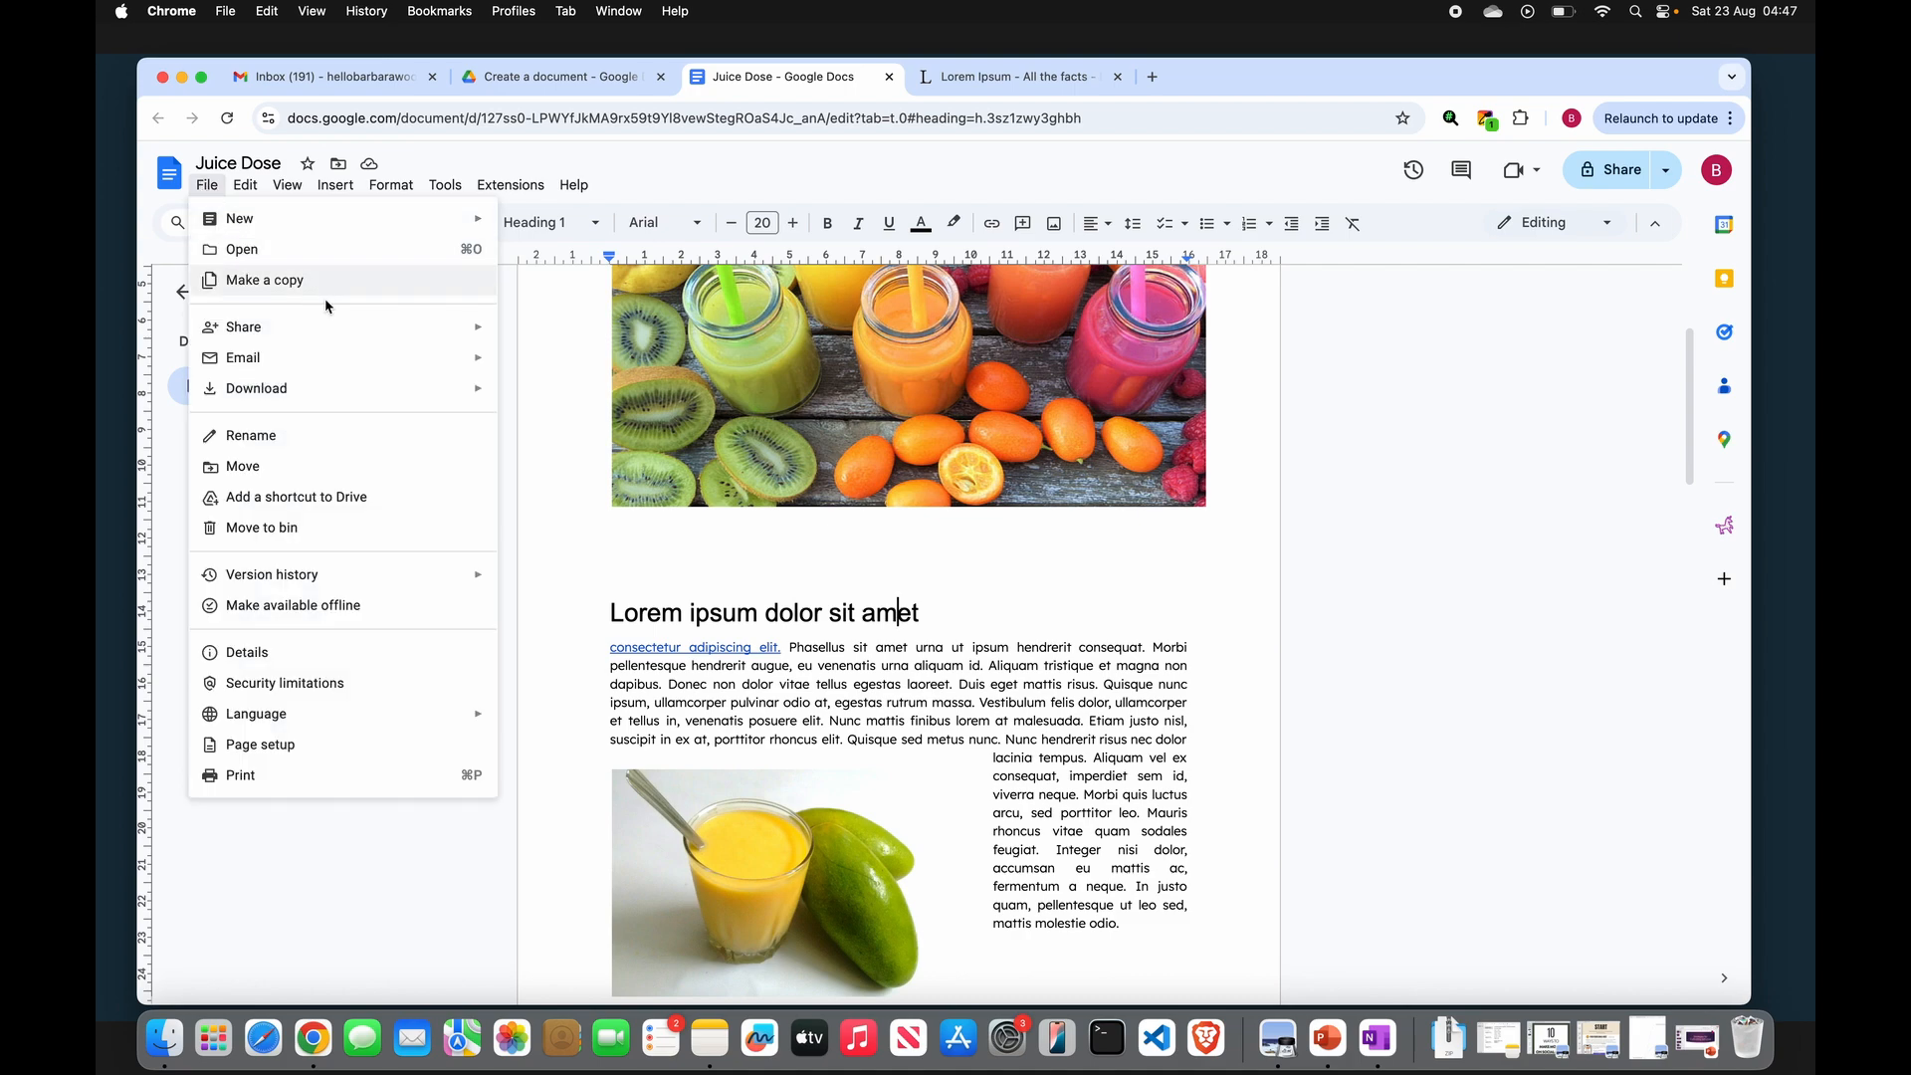
mouse_move(371, 338)
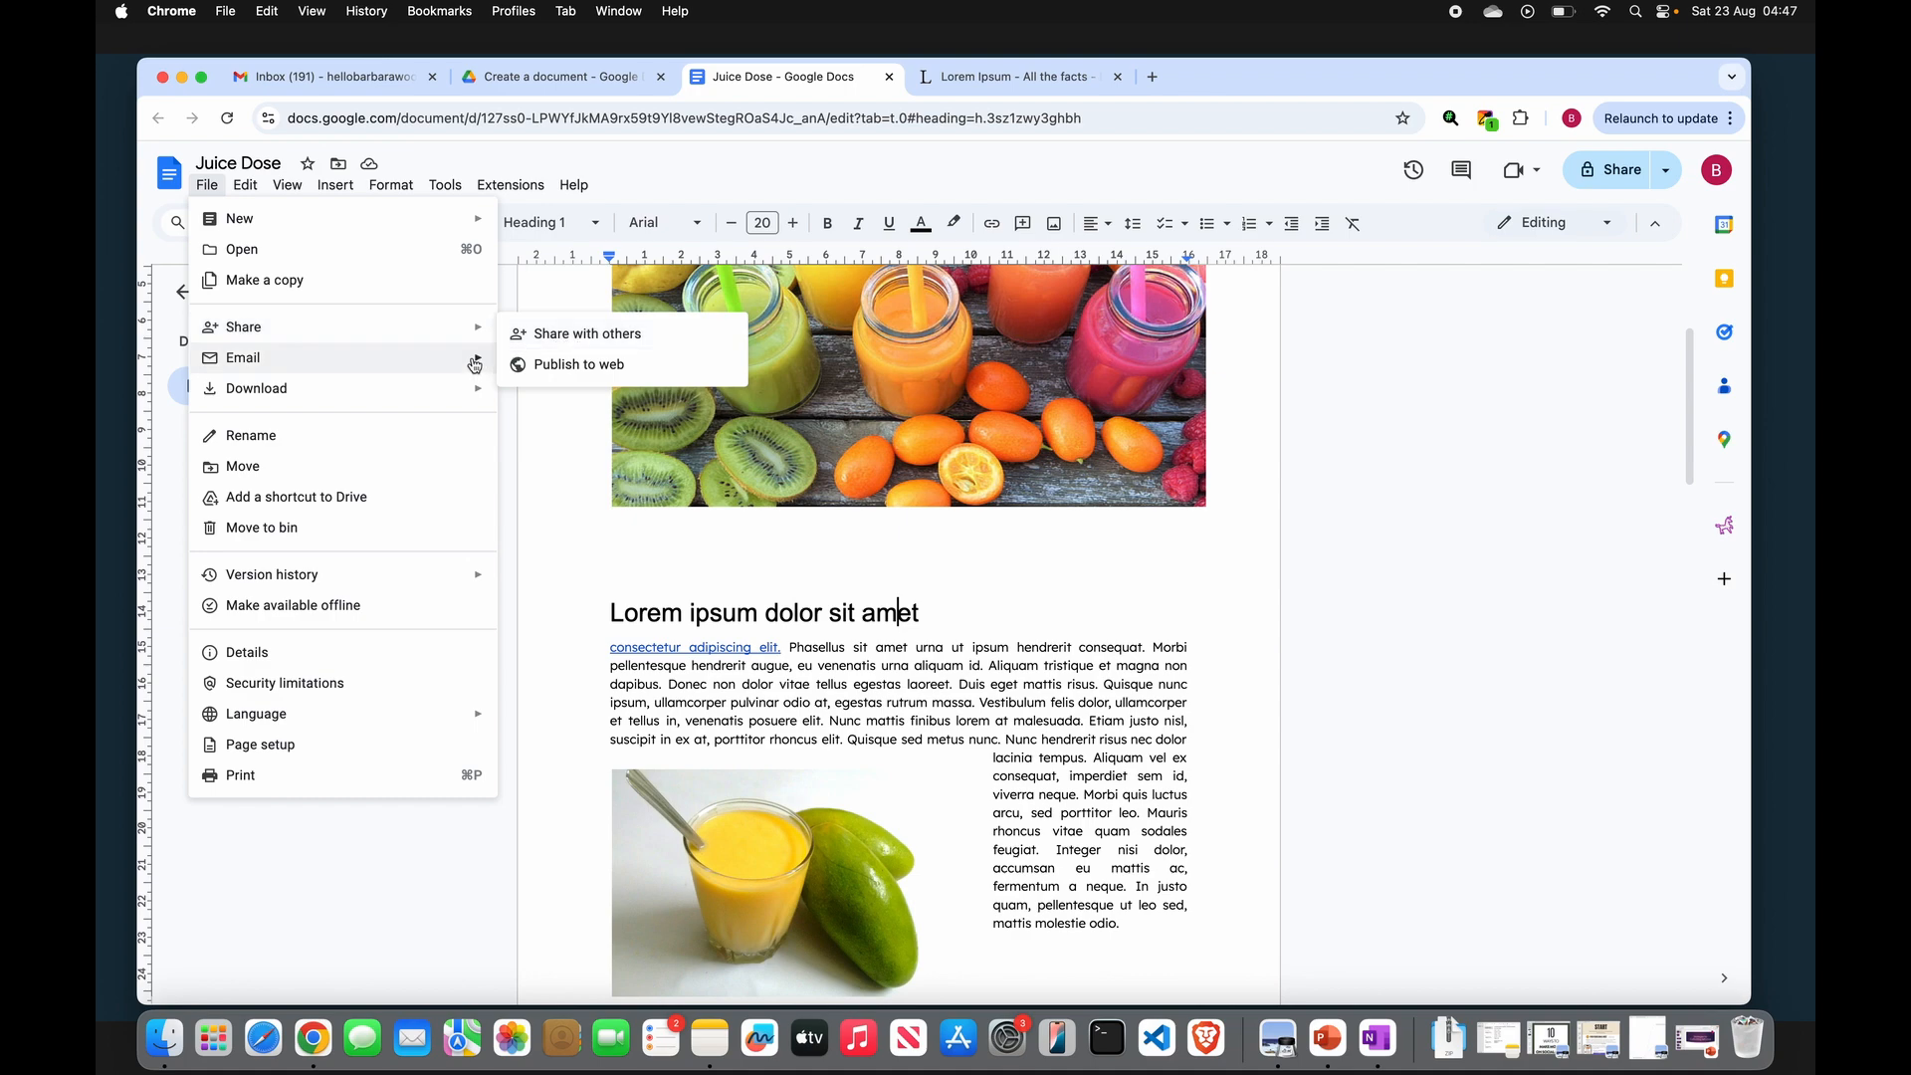
mouse_move(475, 364)
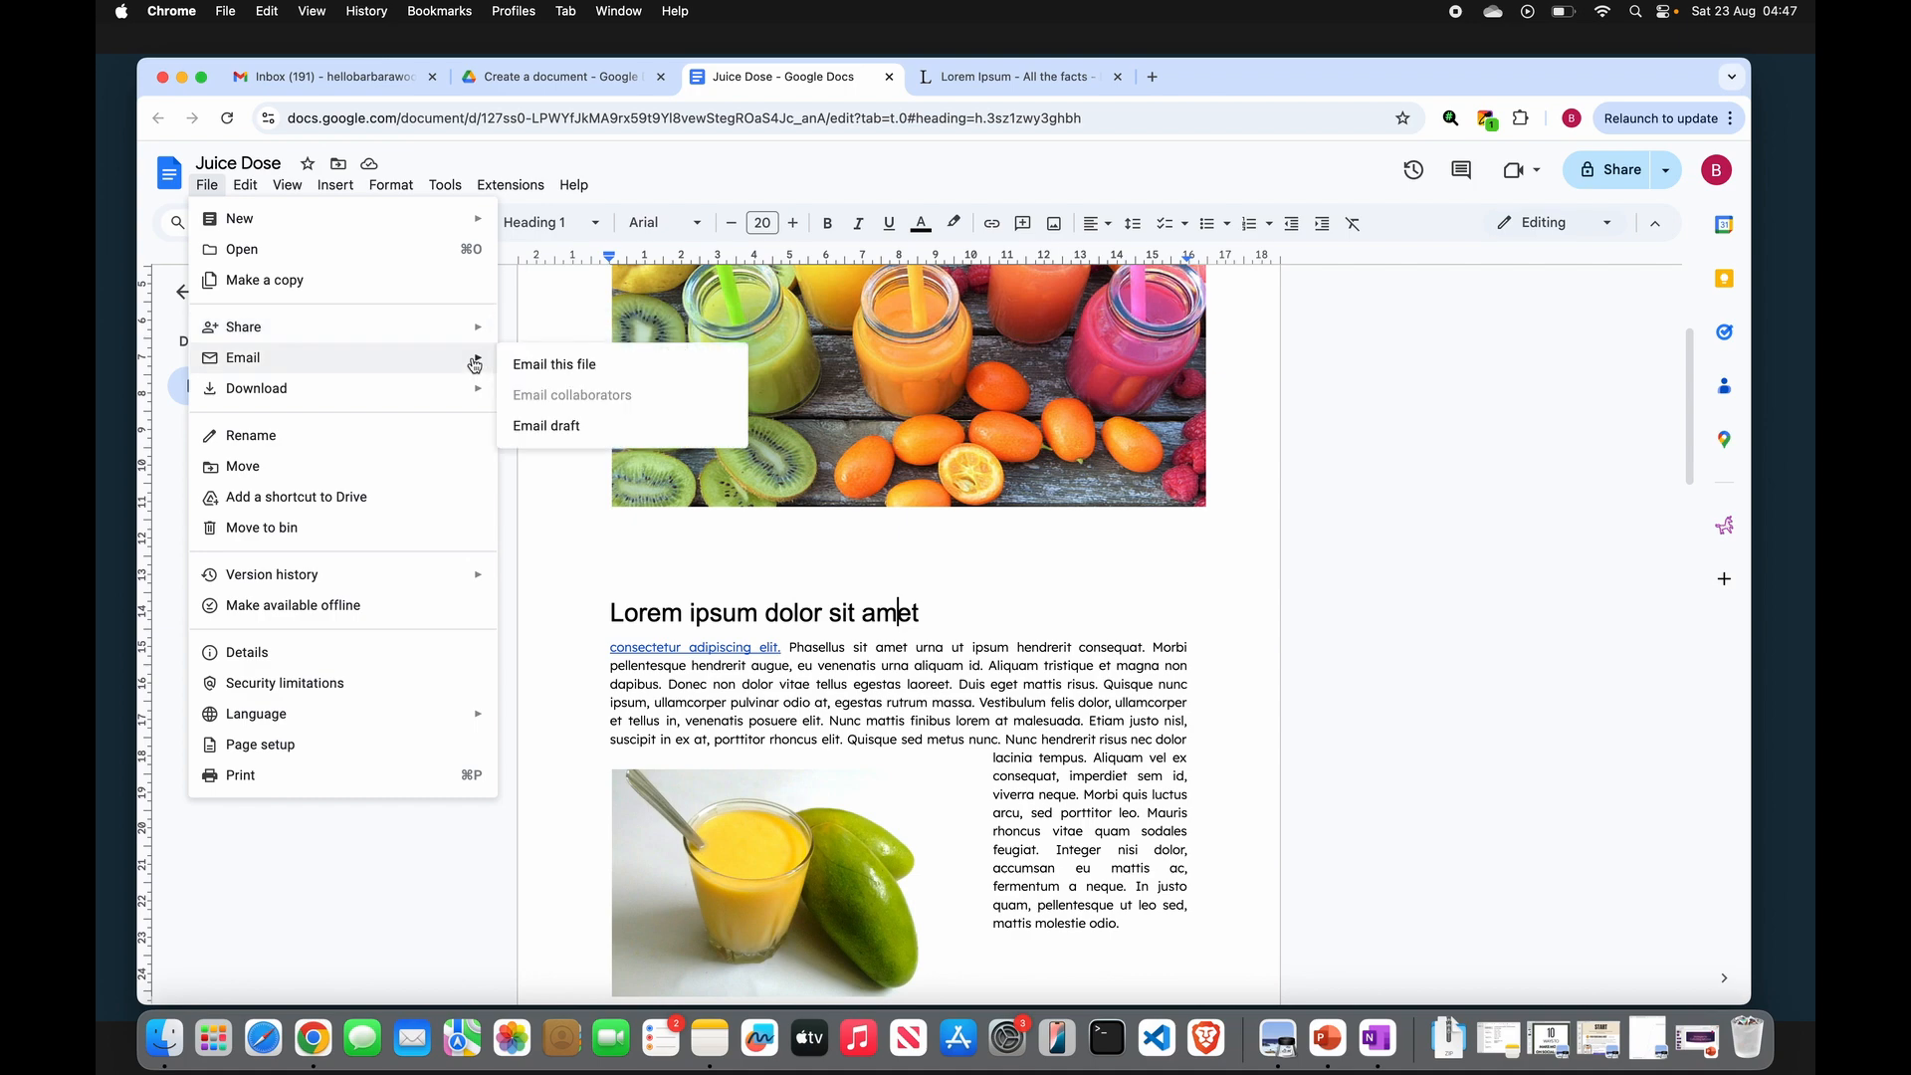
click(563, 375)
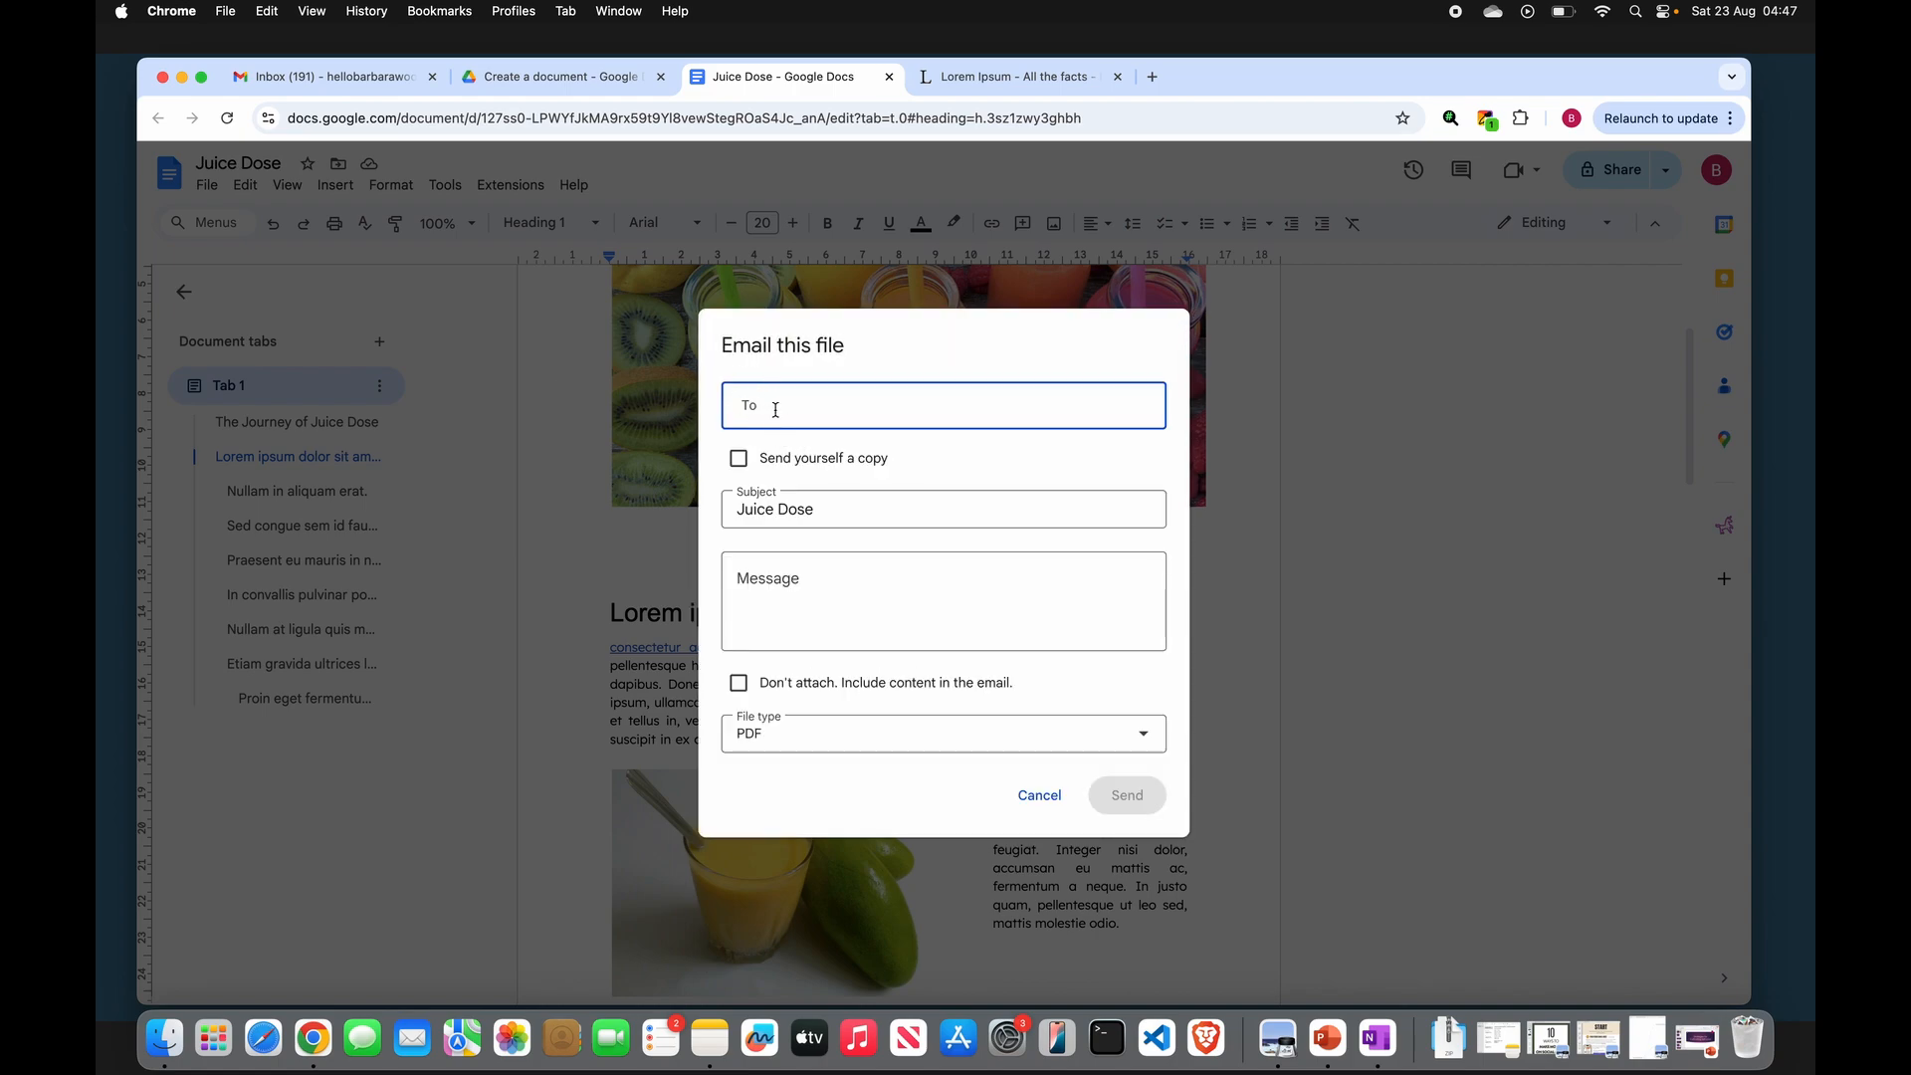
click(776, 578)
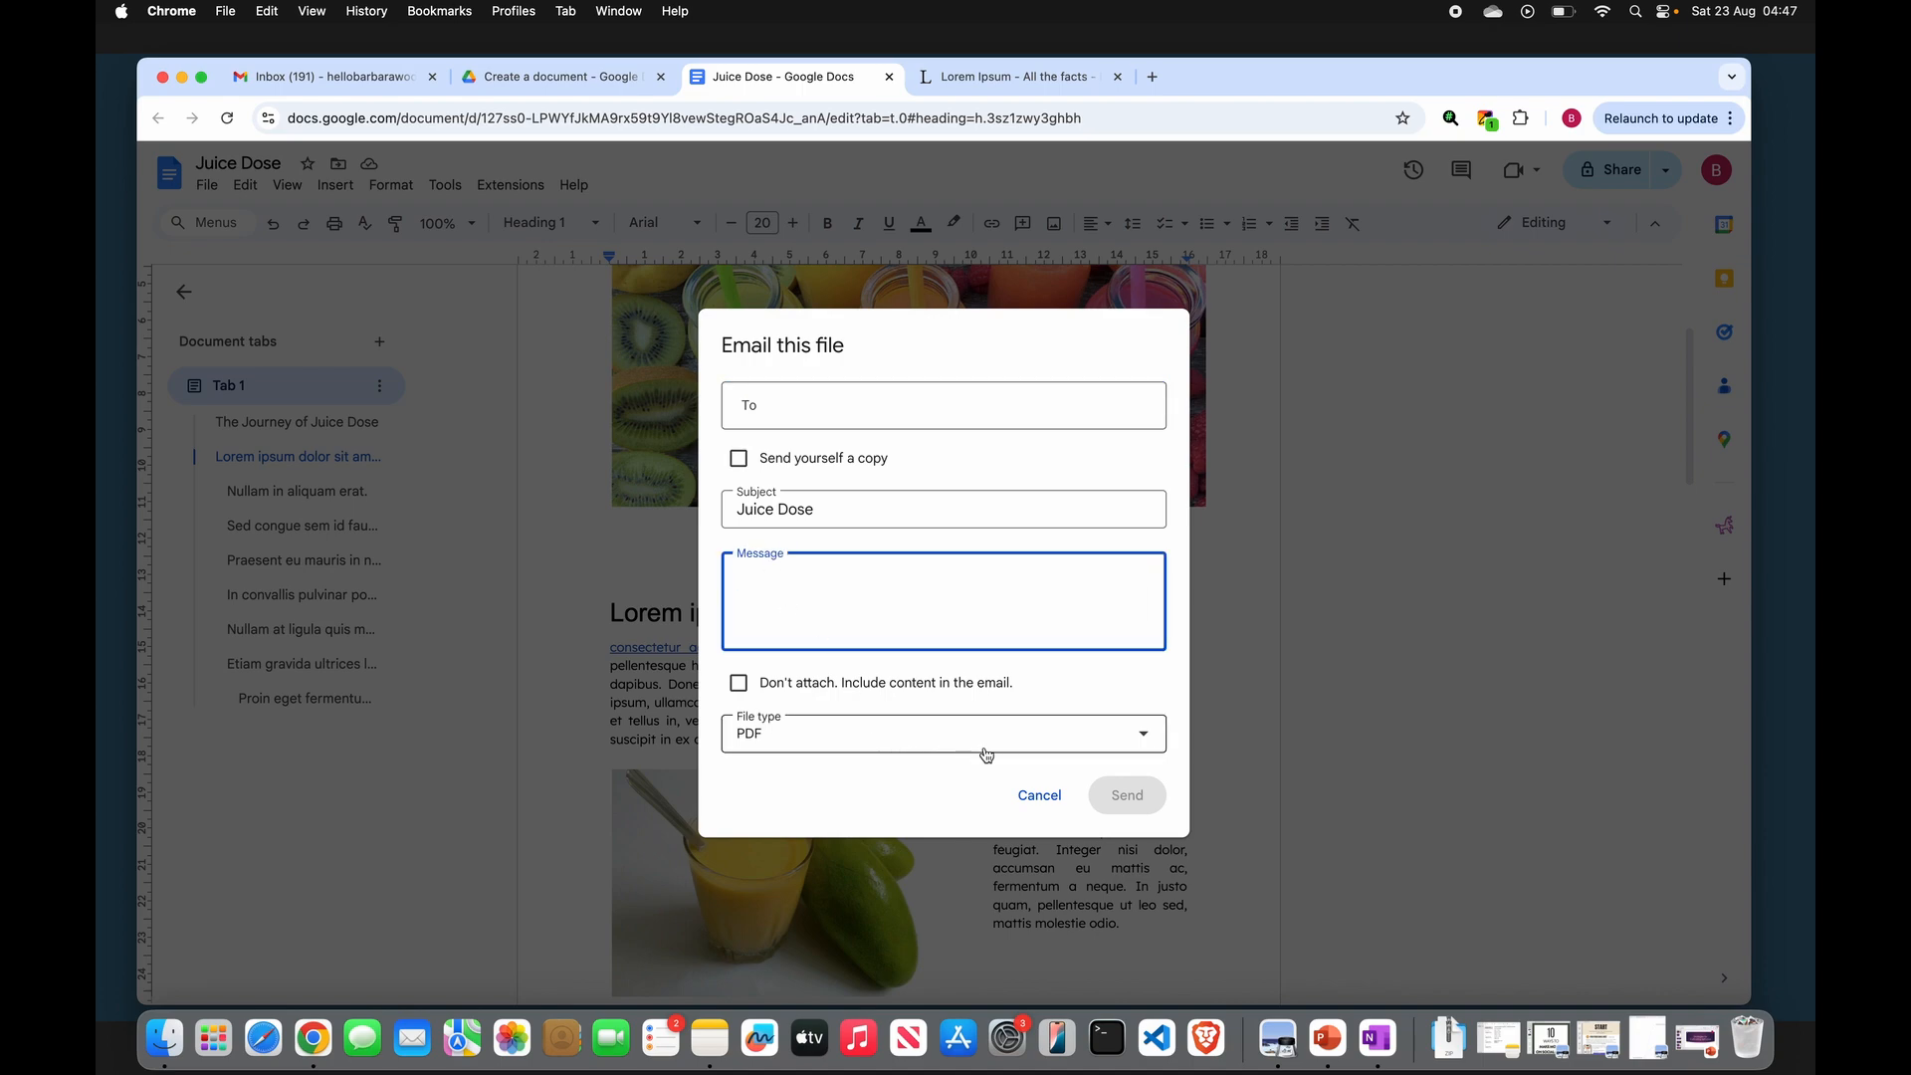
click(1146, 742)
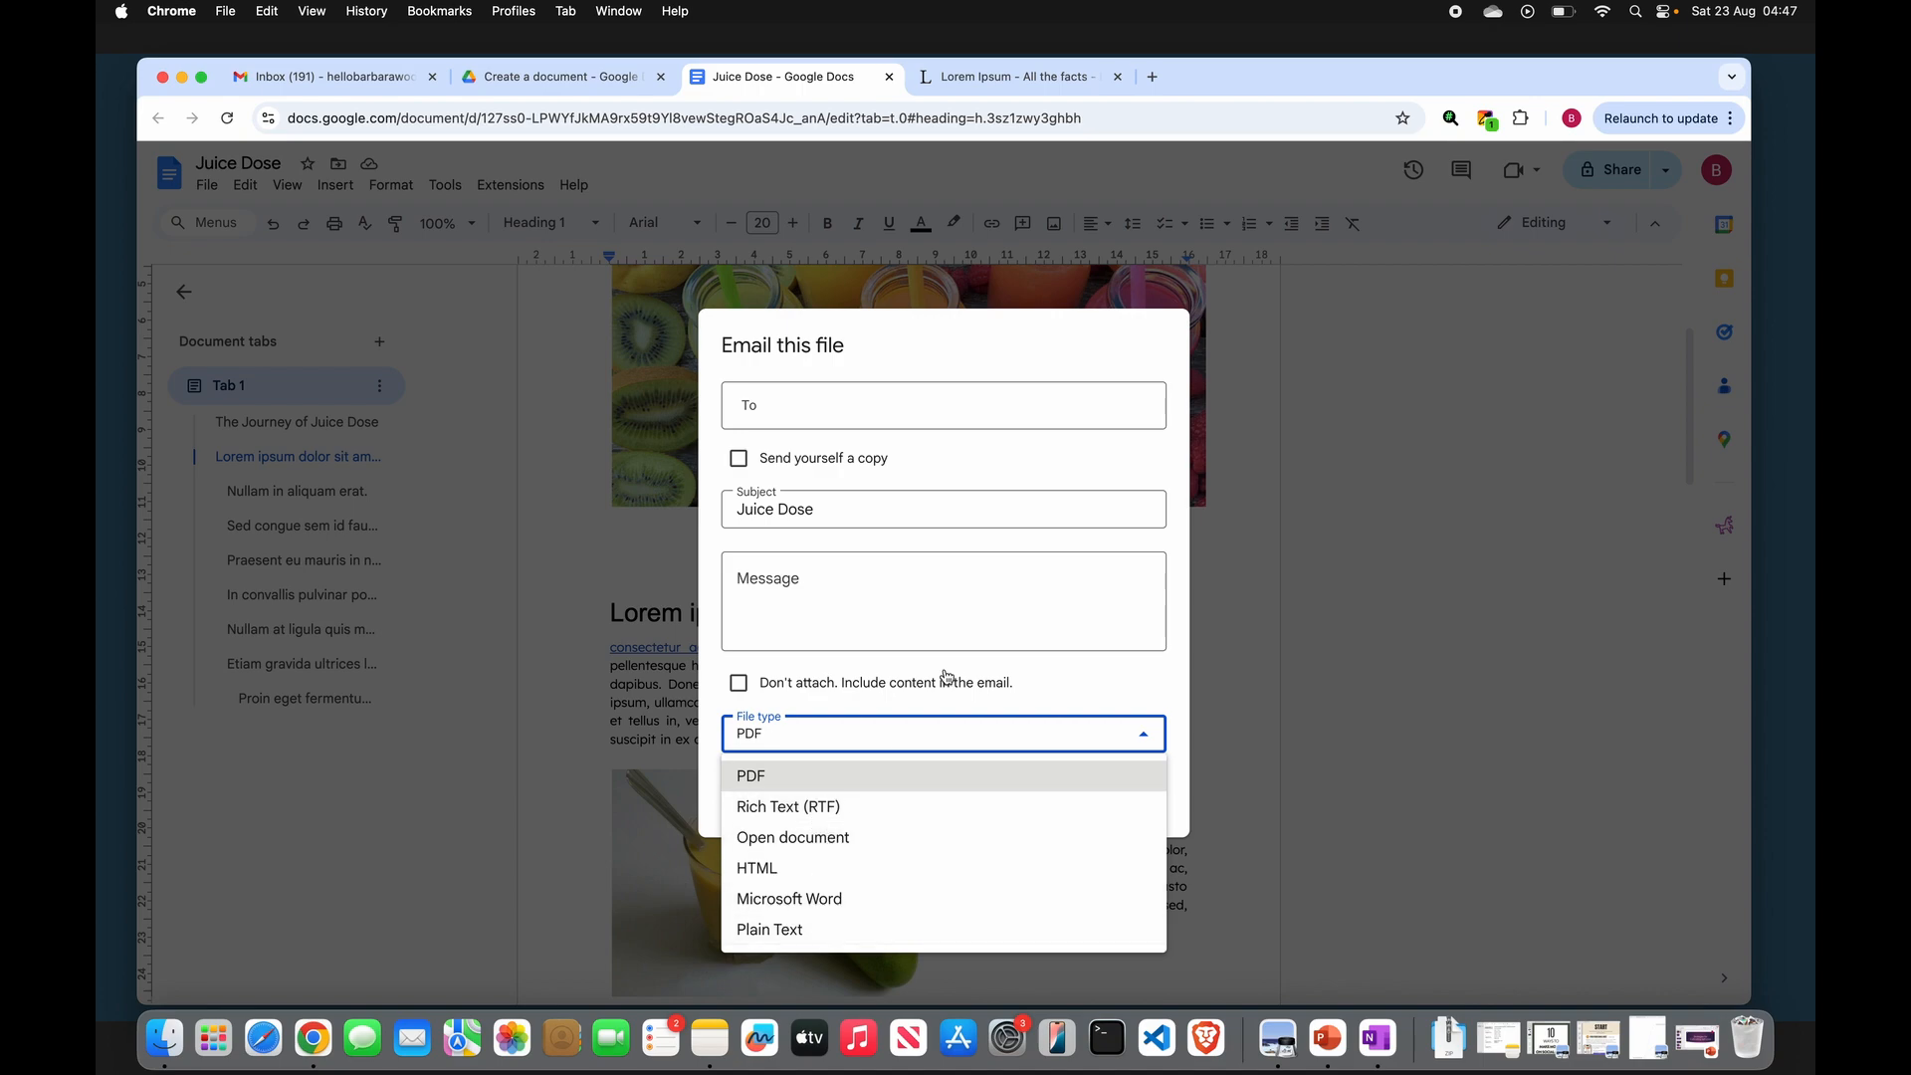
click(1088, 680)
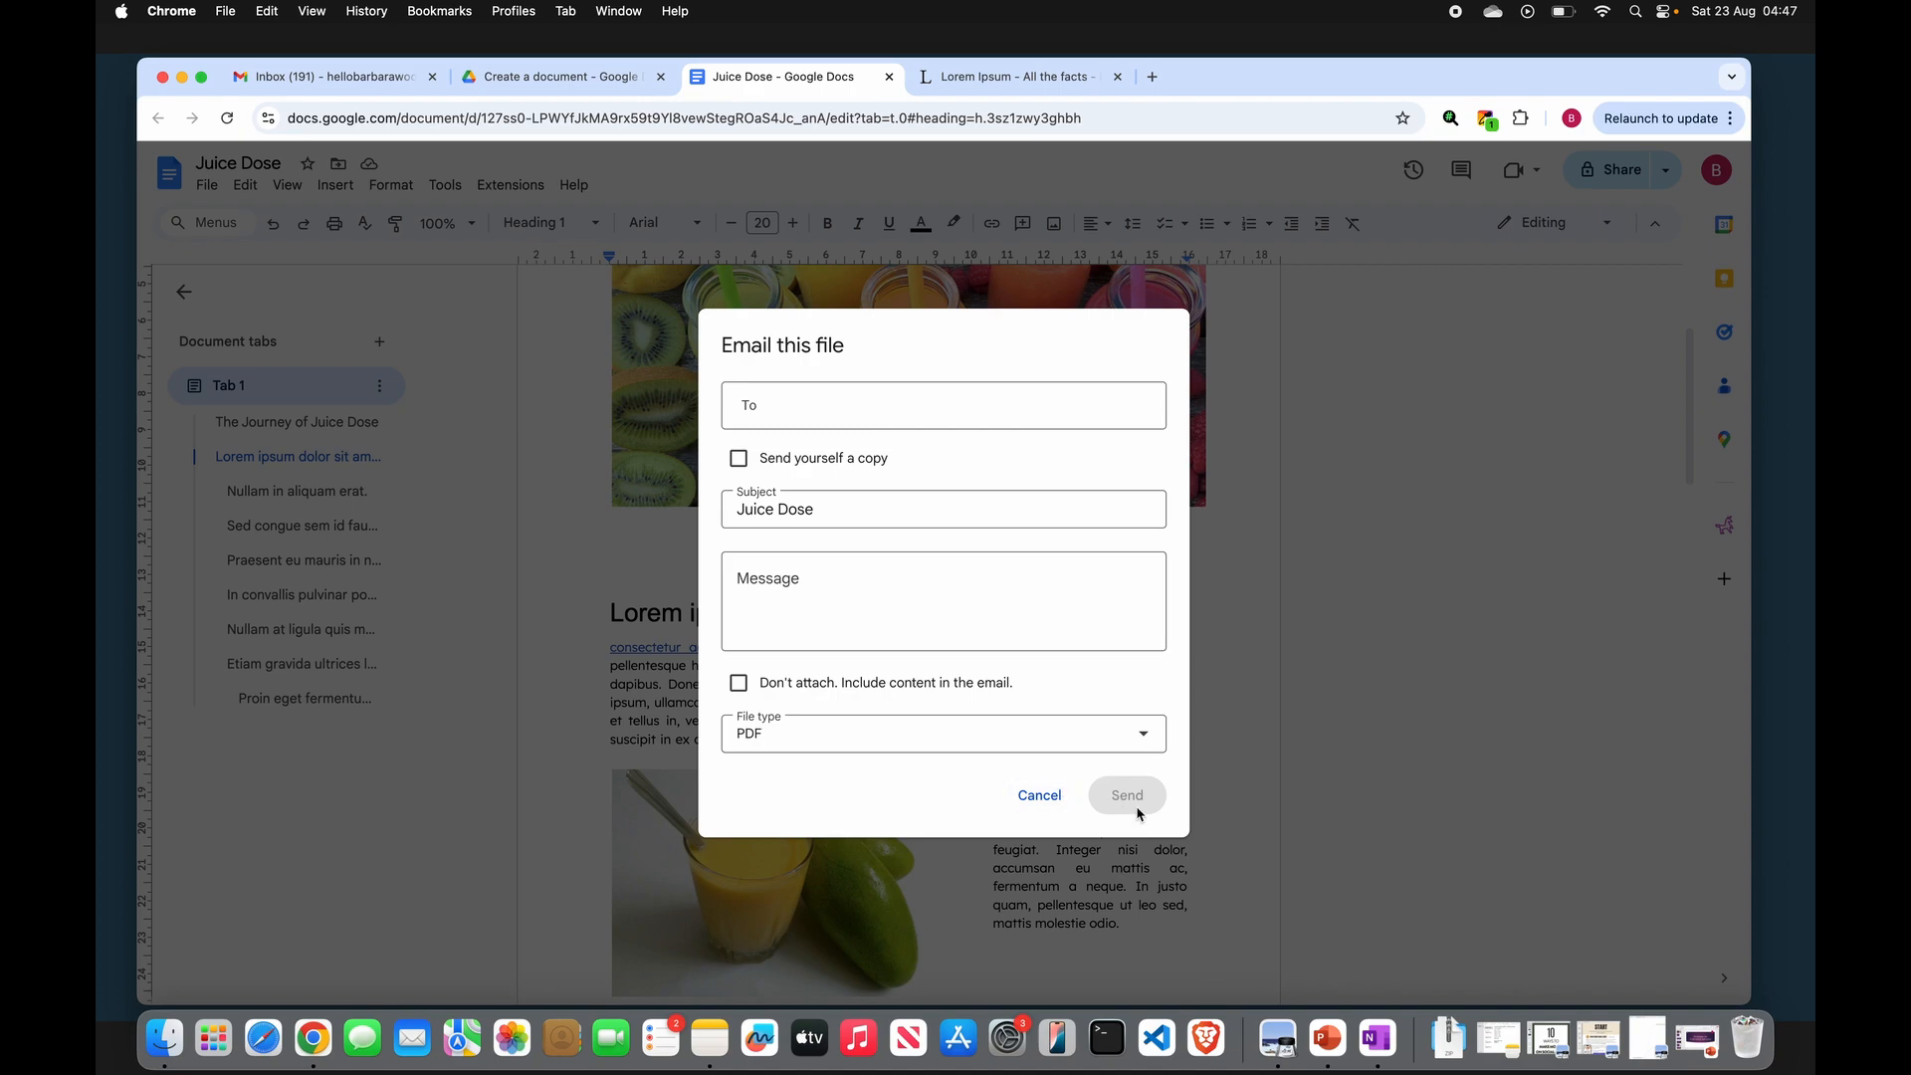
click(1041, 795)
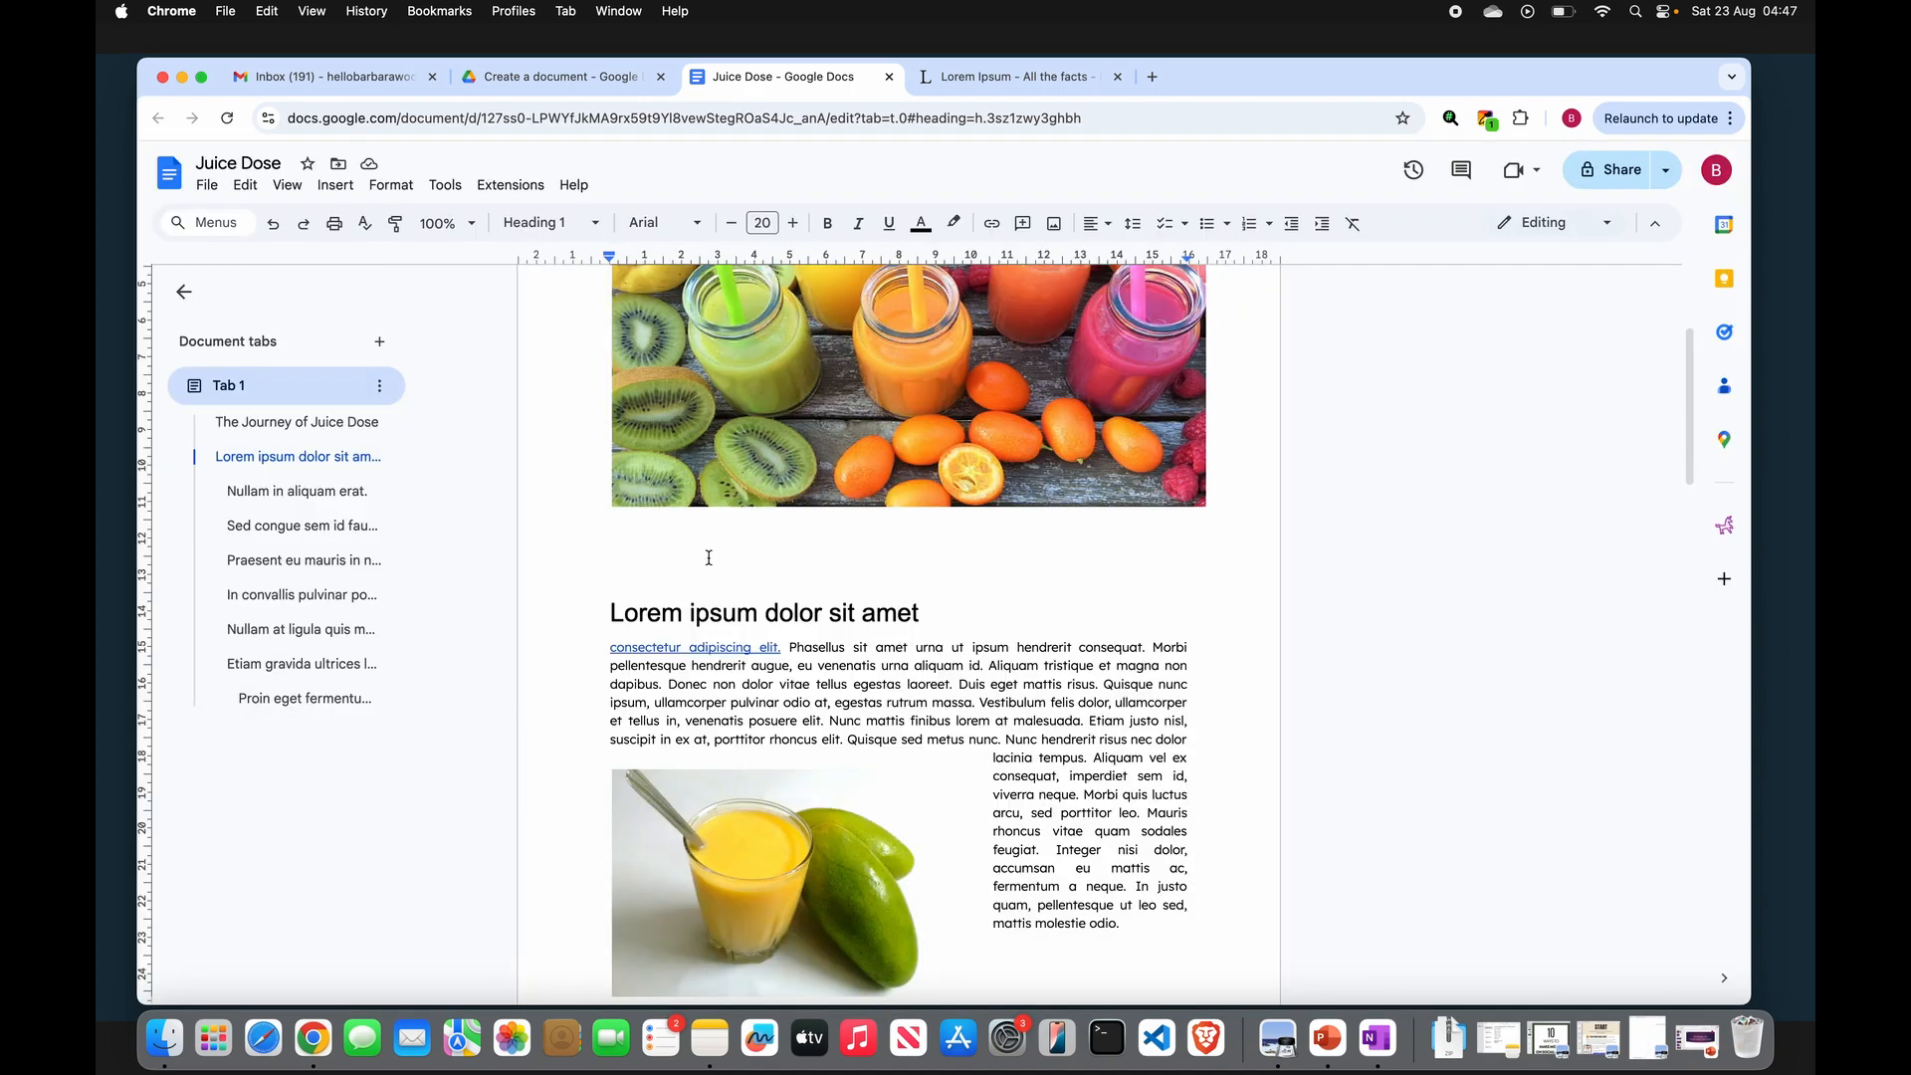
- Download the document as a PDF document (.pdf)
scroll(642, 517, up, 3)
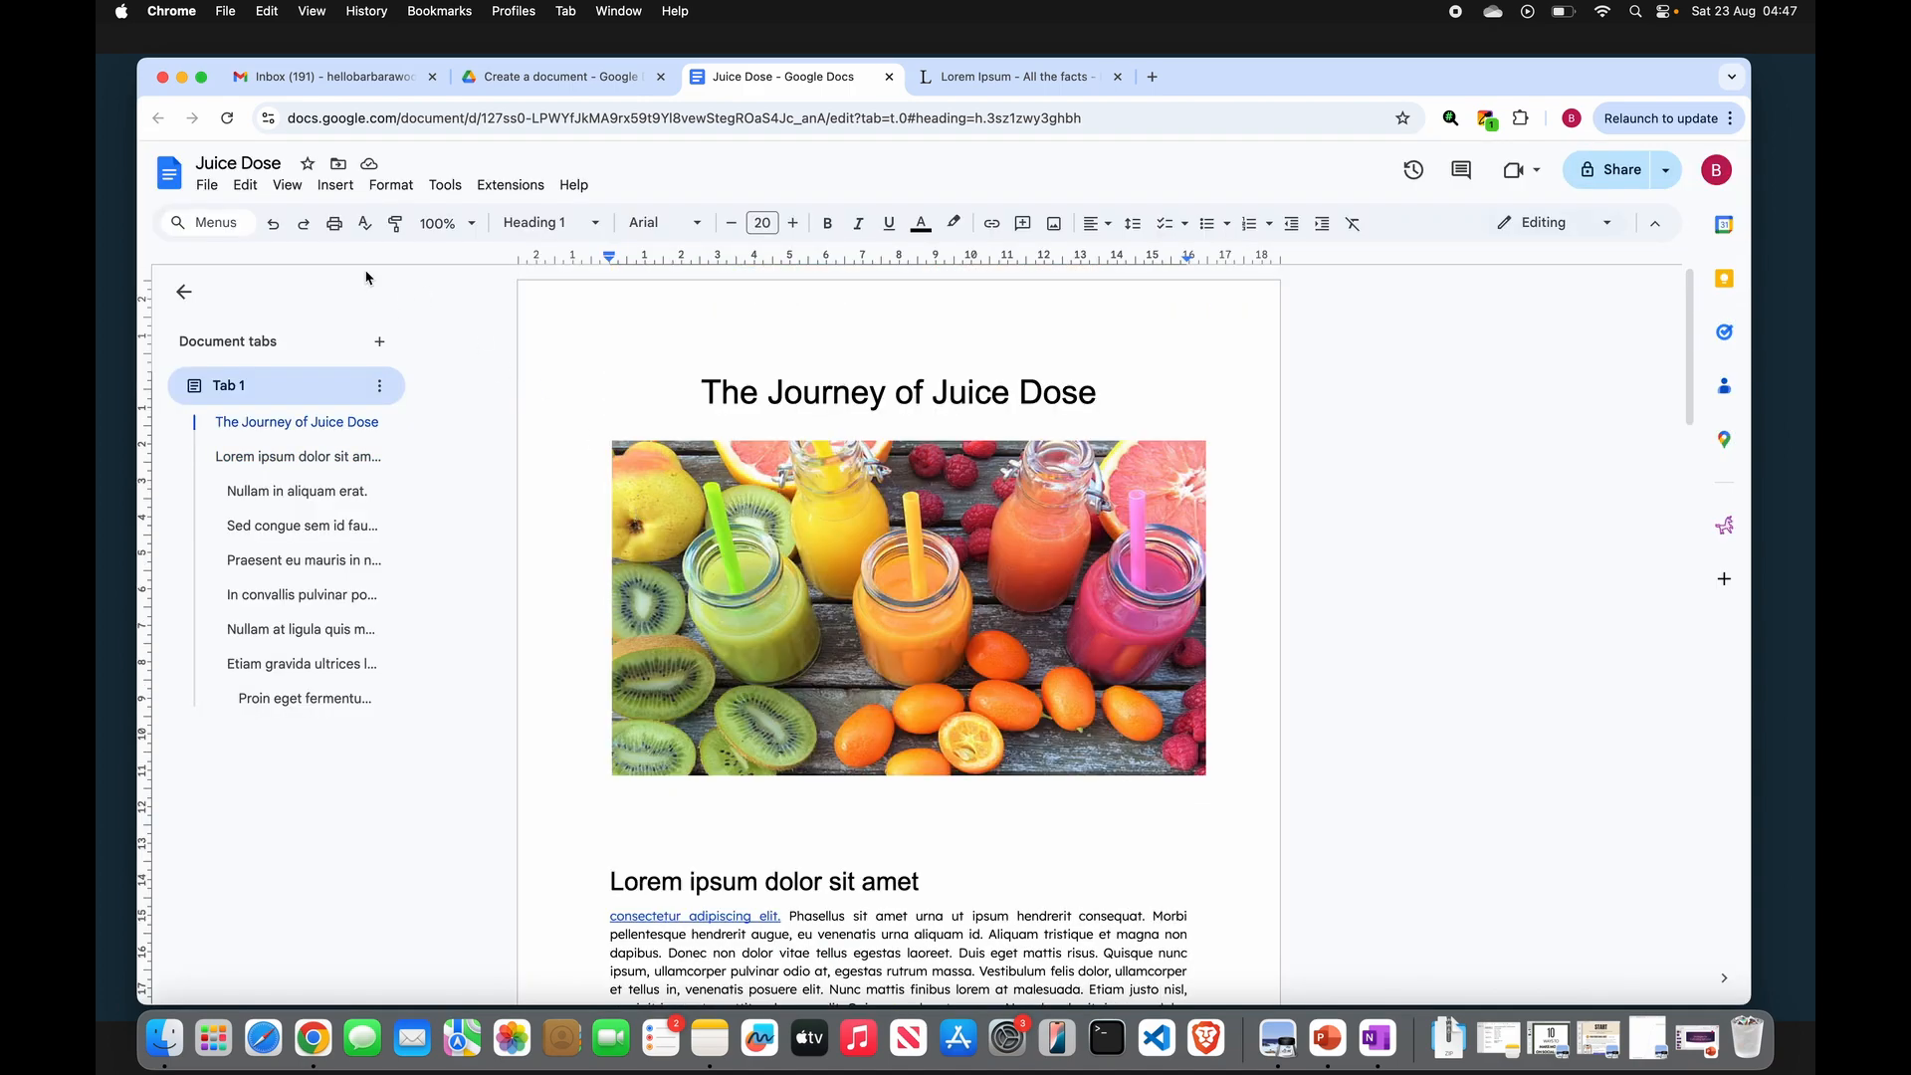
click(208, 186)
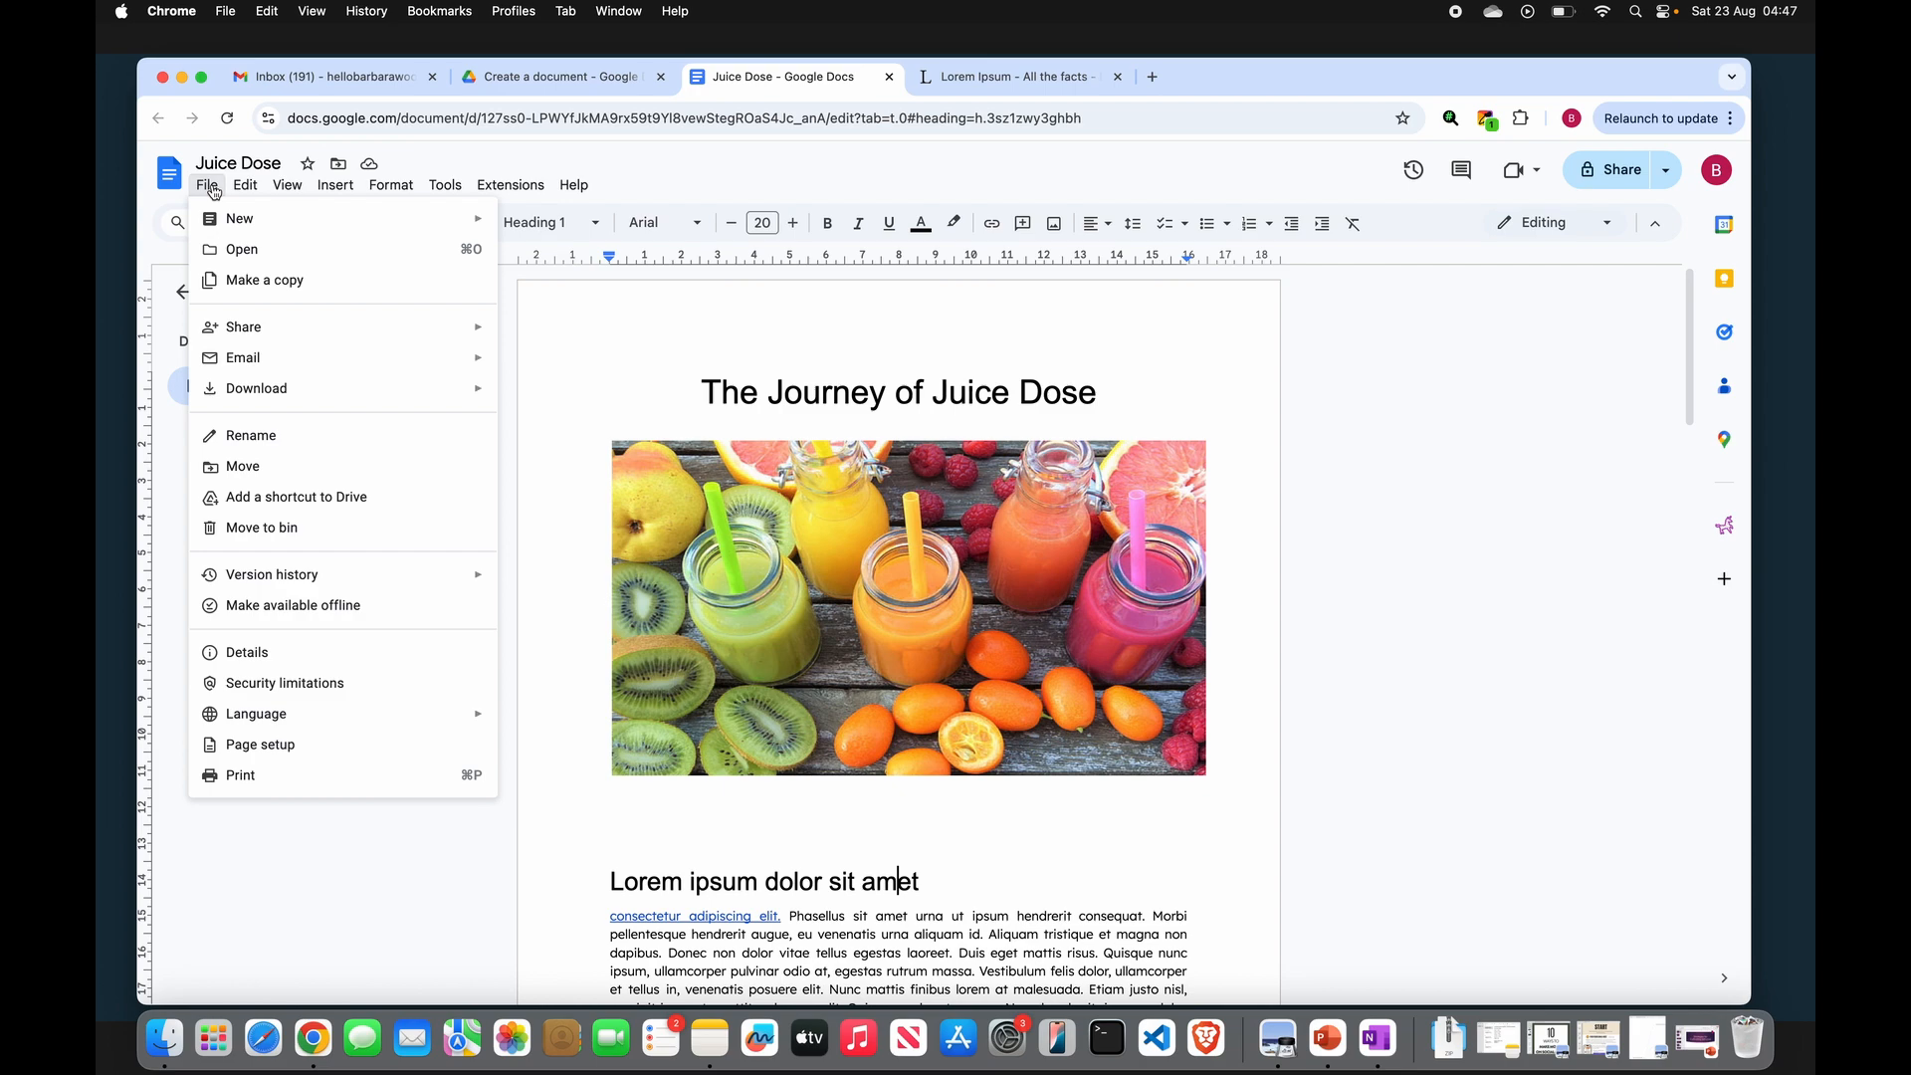
mouse_move(468, 398)
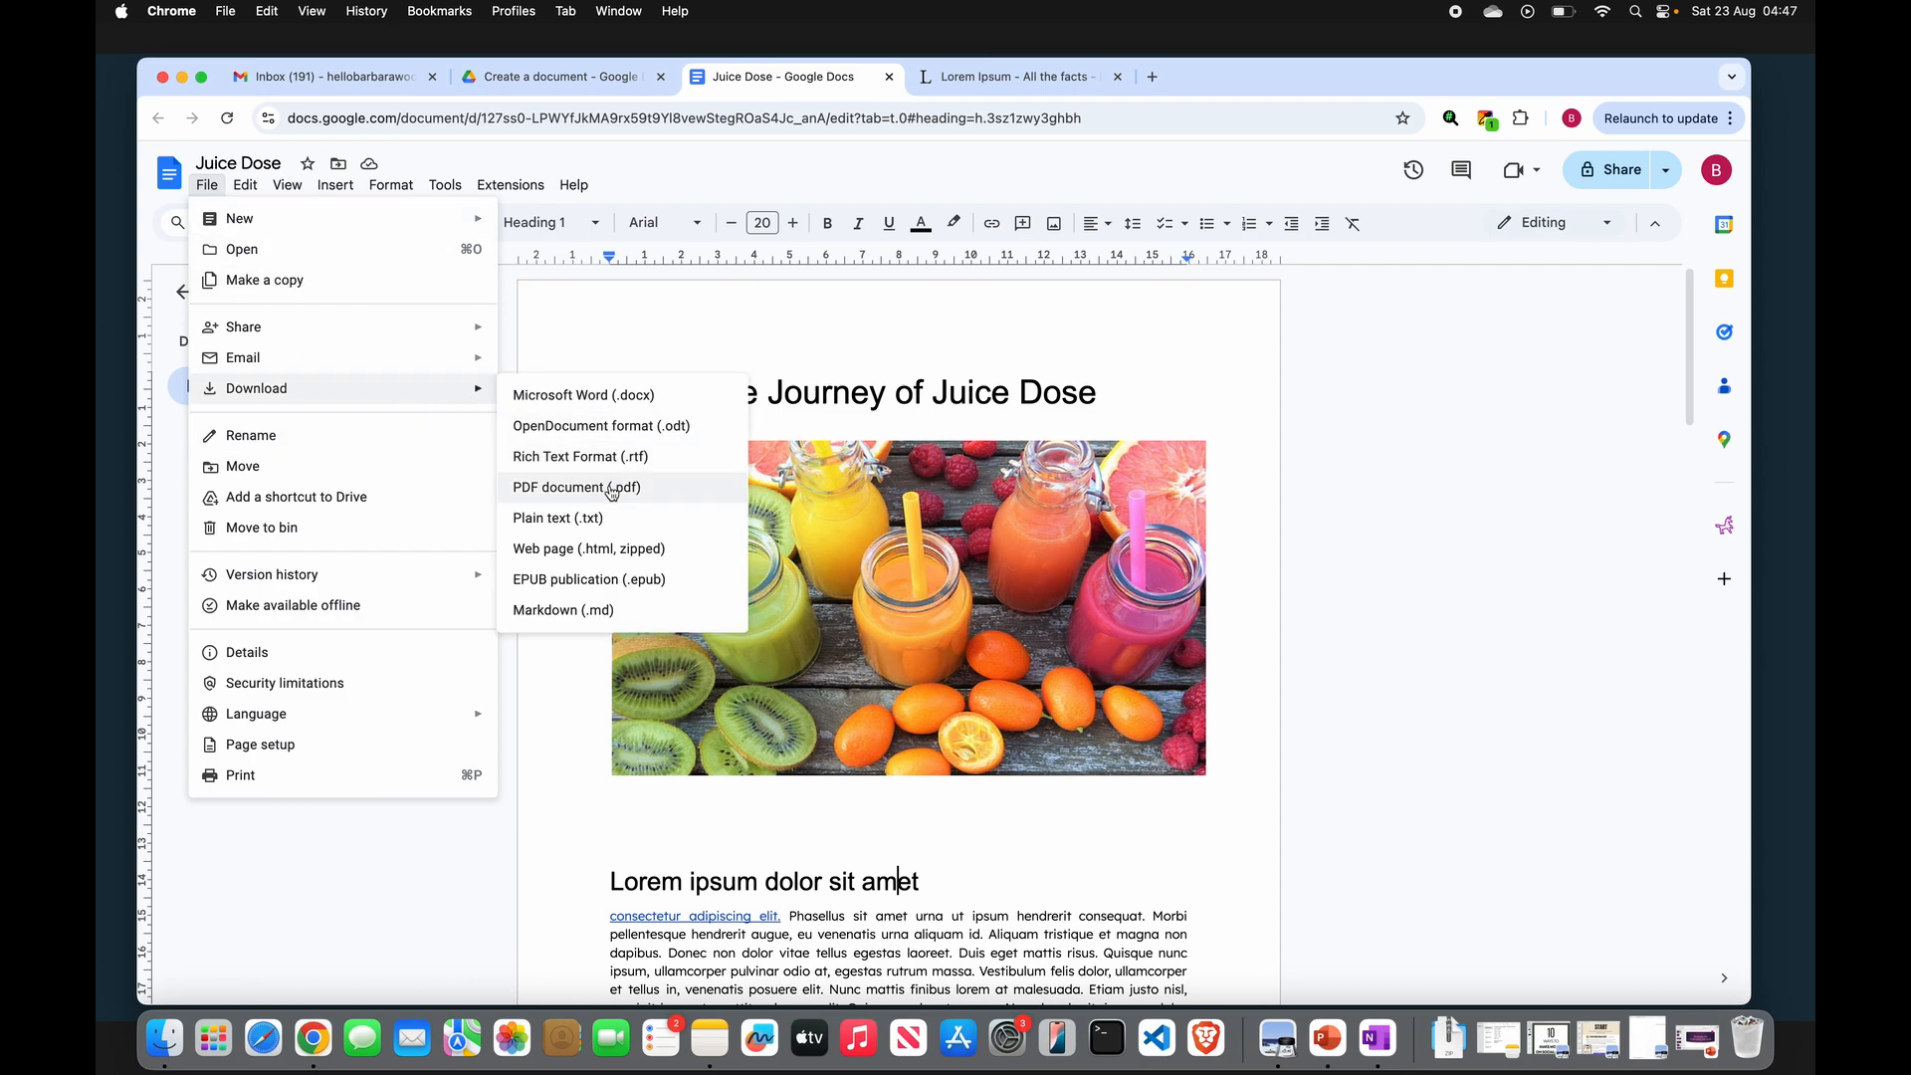
click(574, 500)
- Review the pages of the downloaded Juice Dose.pdf in Preview, then close Preview and the Downloads folder window
scroll(812, 426, down, 5)
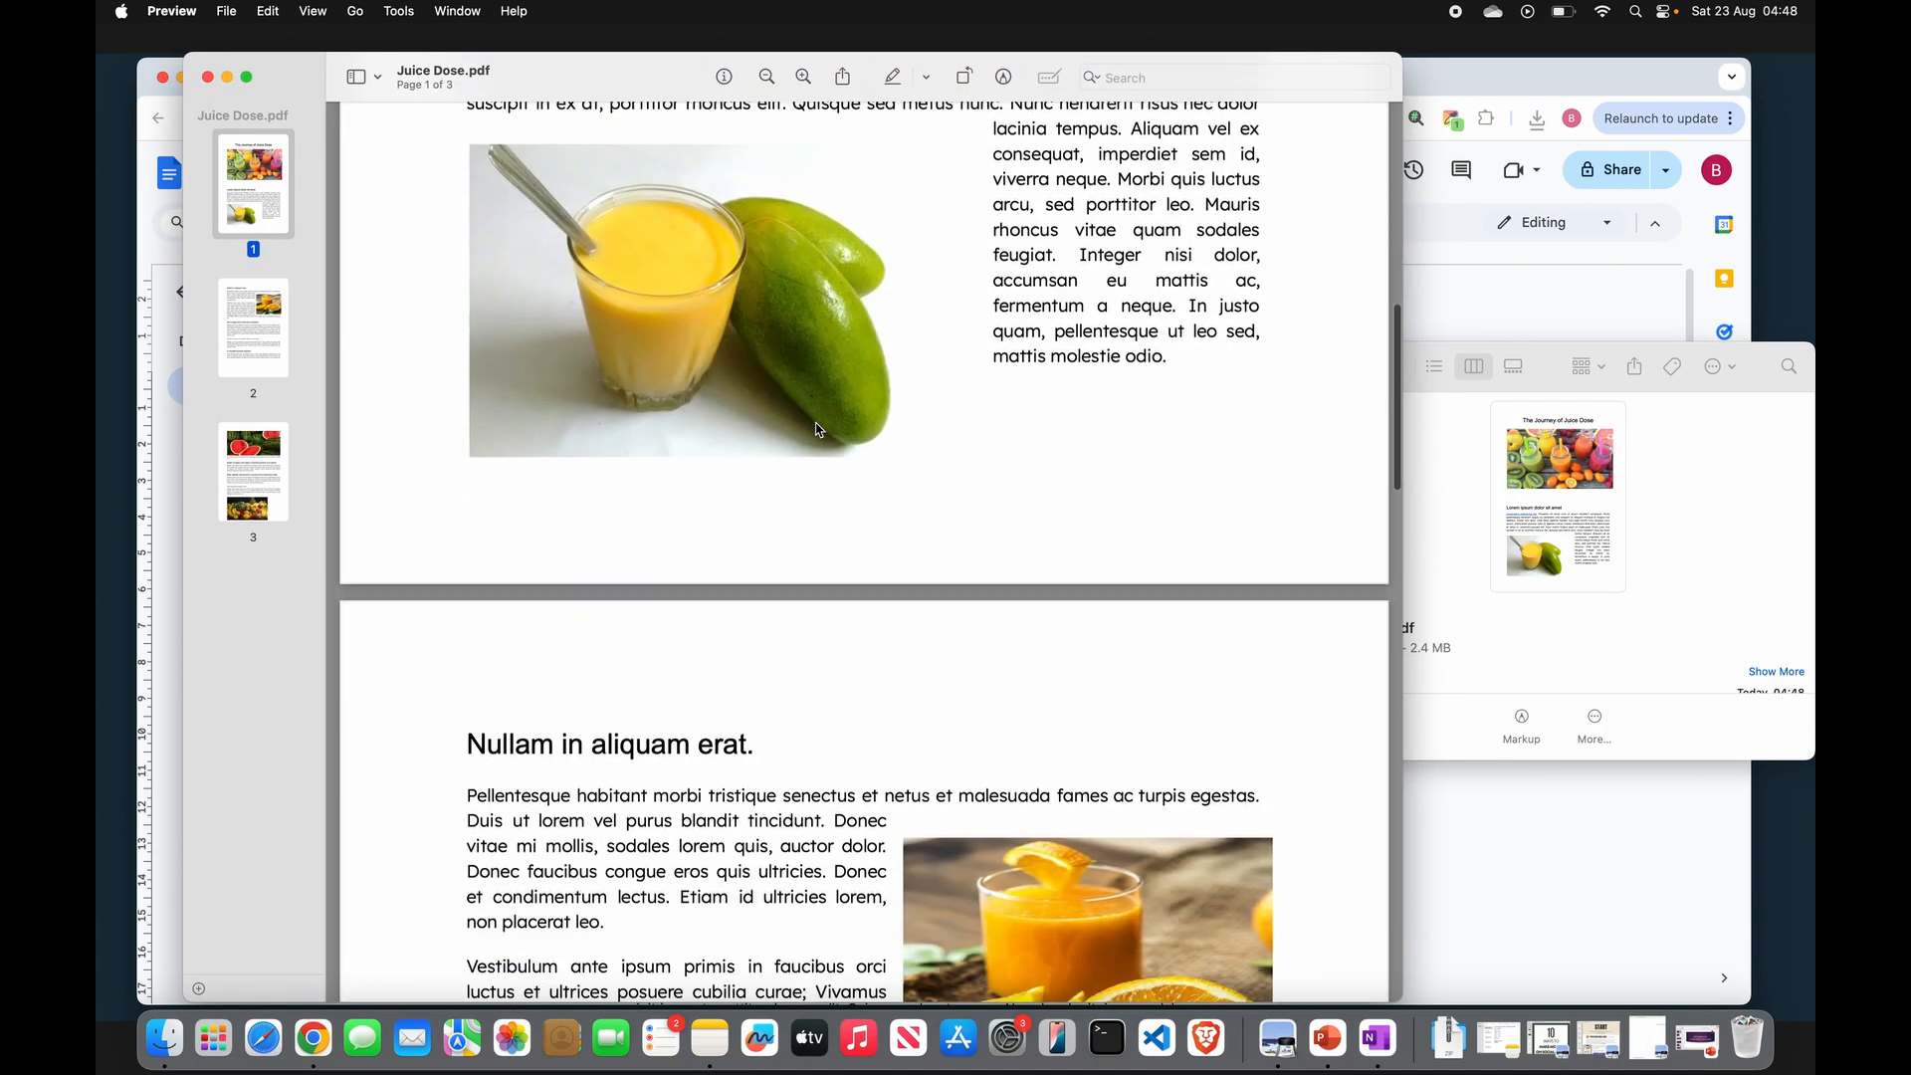
scroll(815, 429, down, 15)
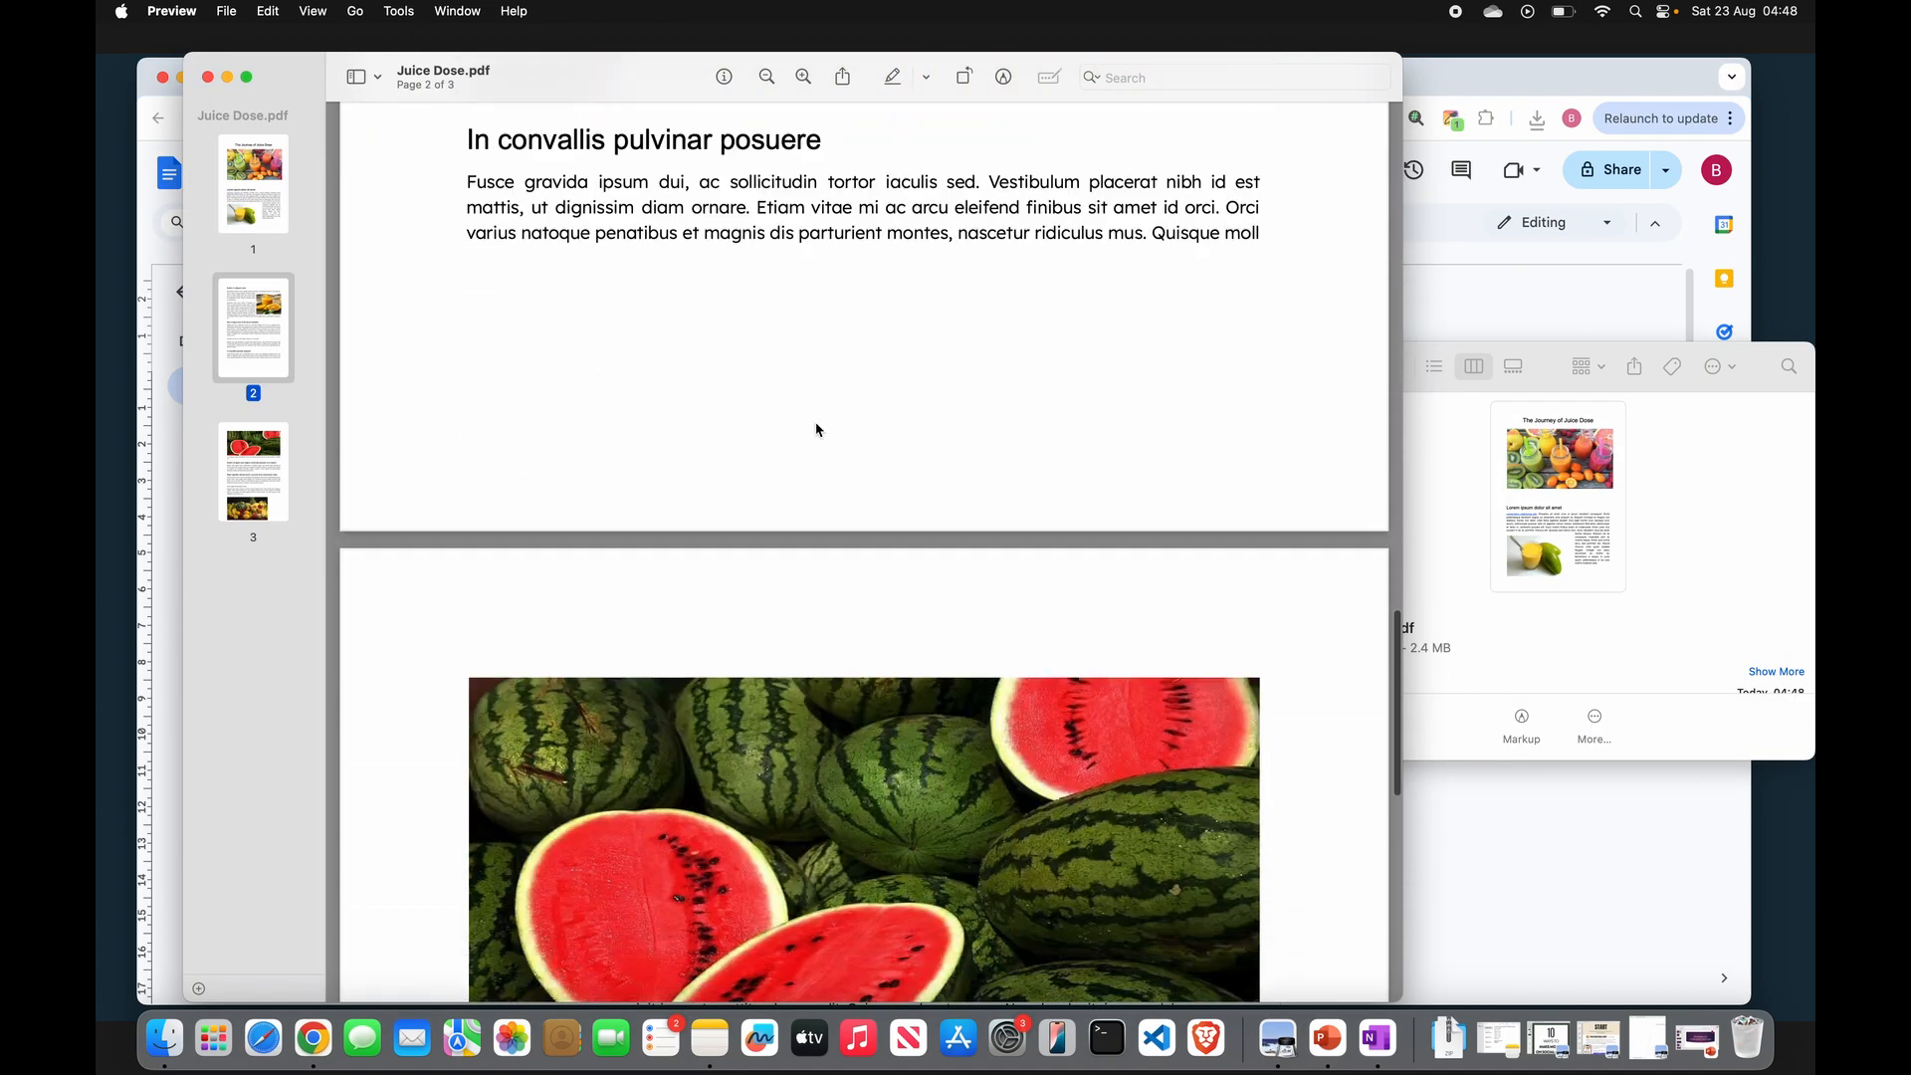
scroll(815, 429, up, 15)
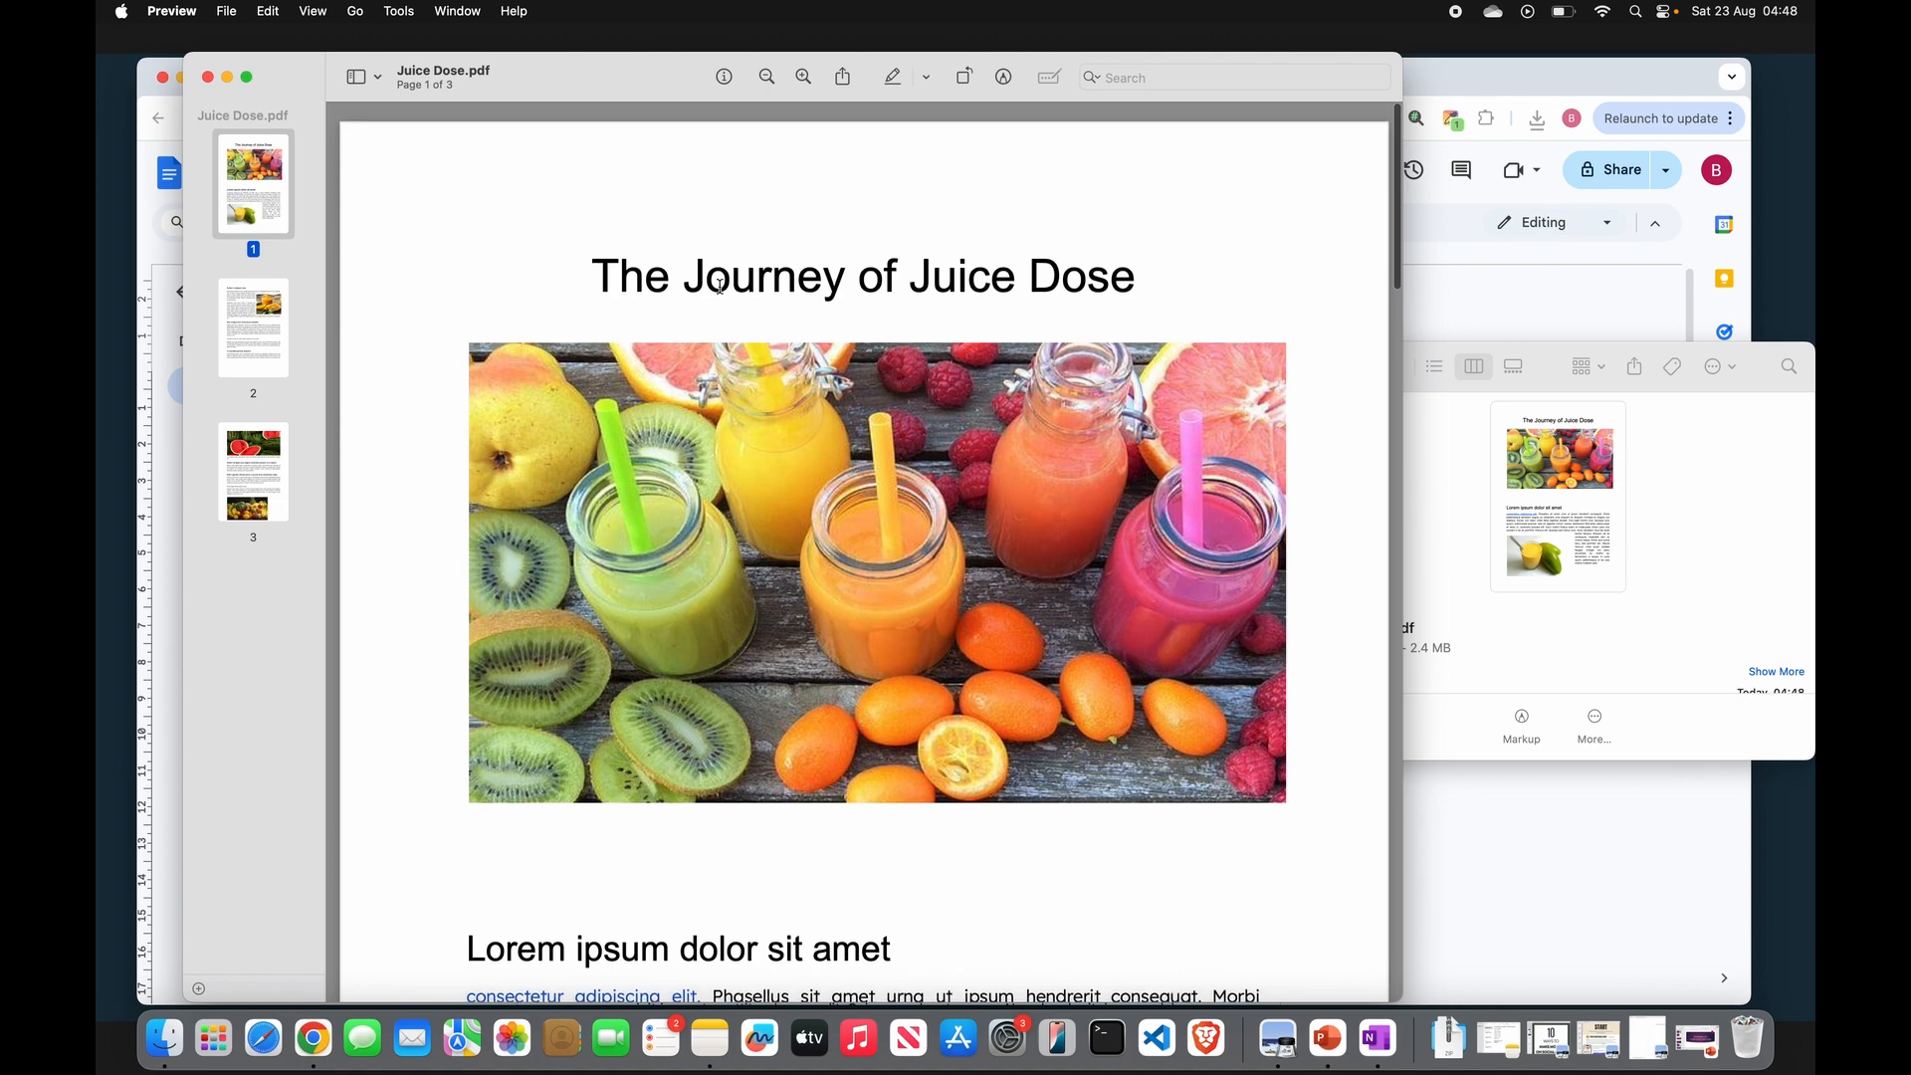
scroll(400, 380, down, 3)
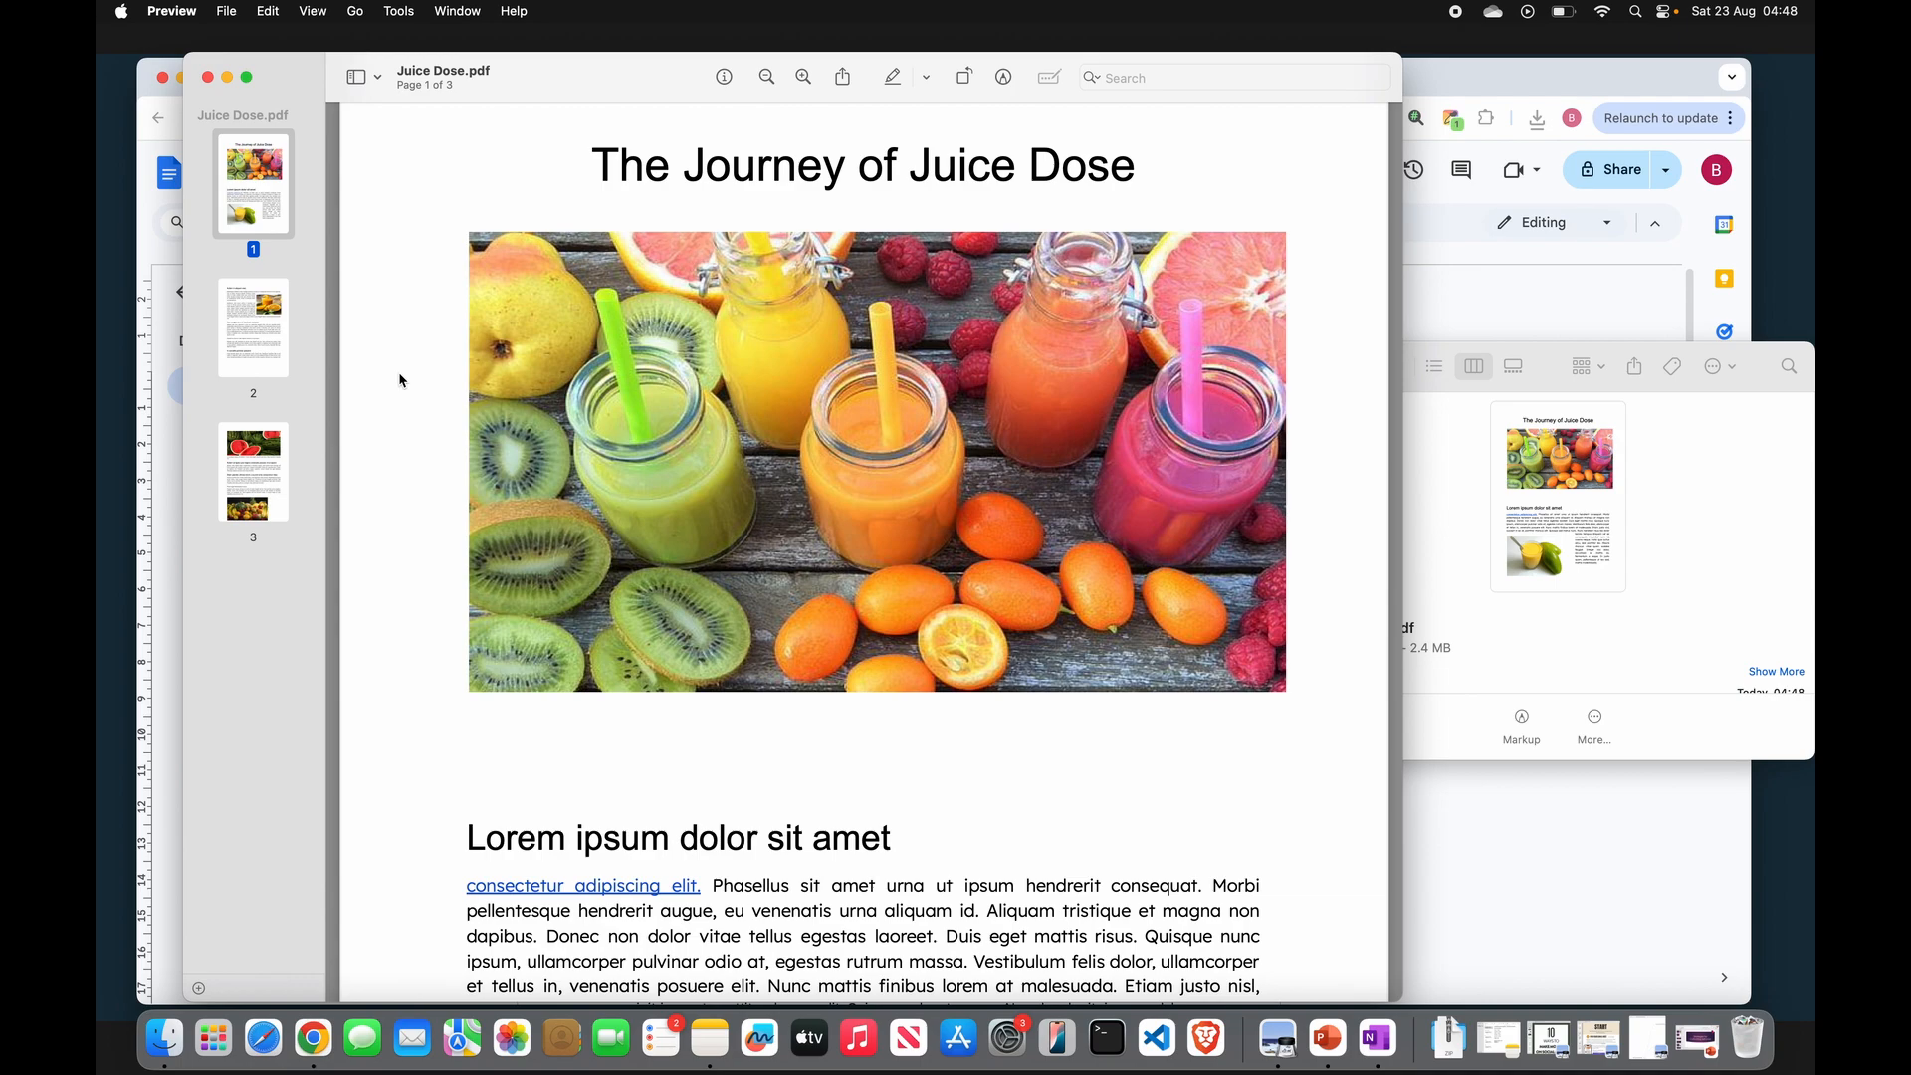
scroll(400, 380, up, 3)
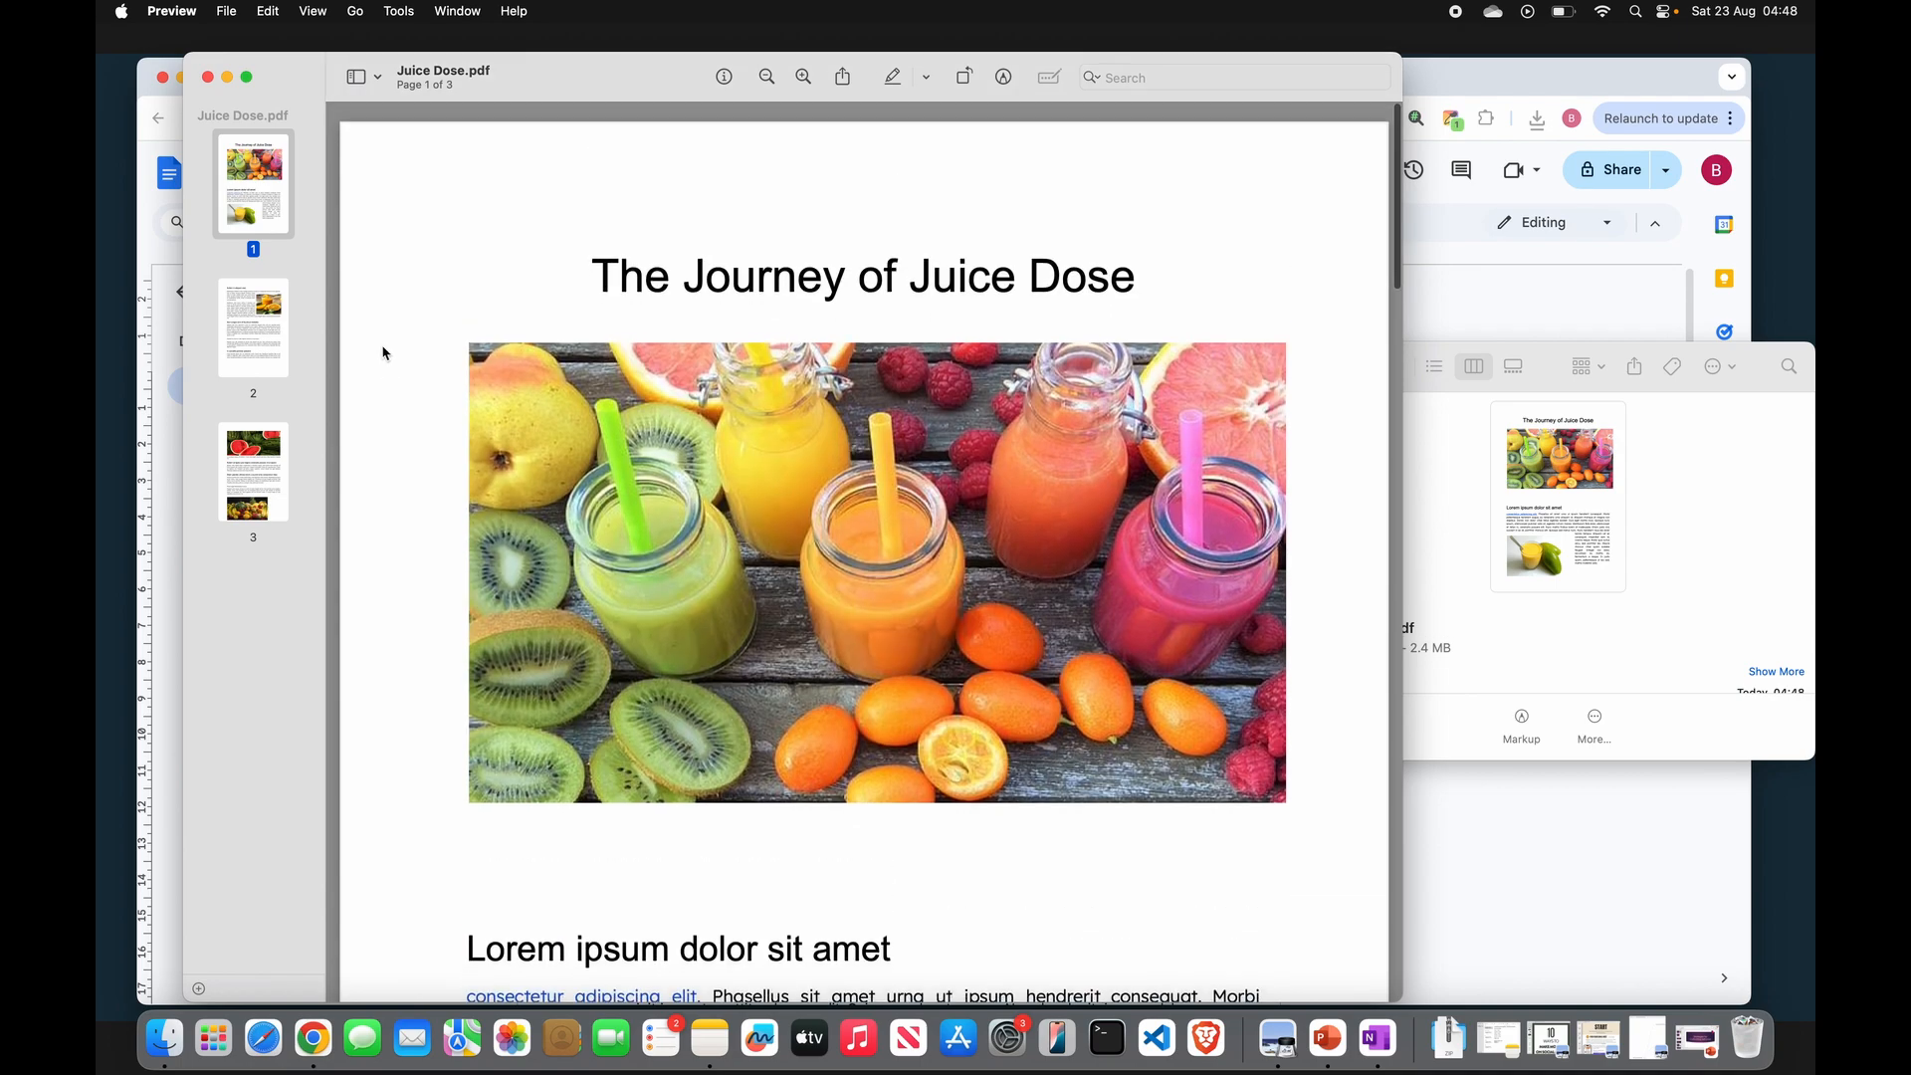
scroll(408, 359, down, 2)
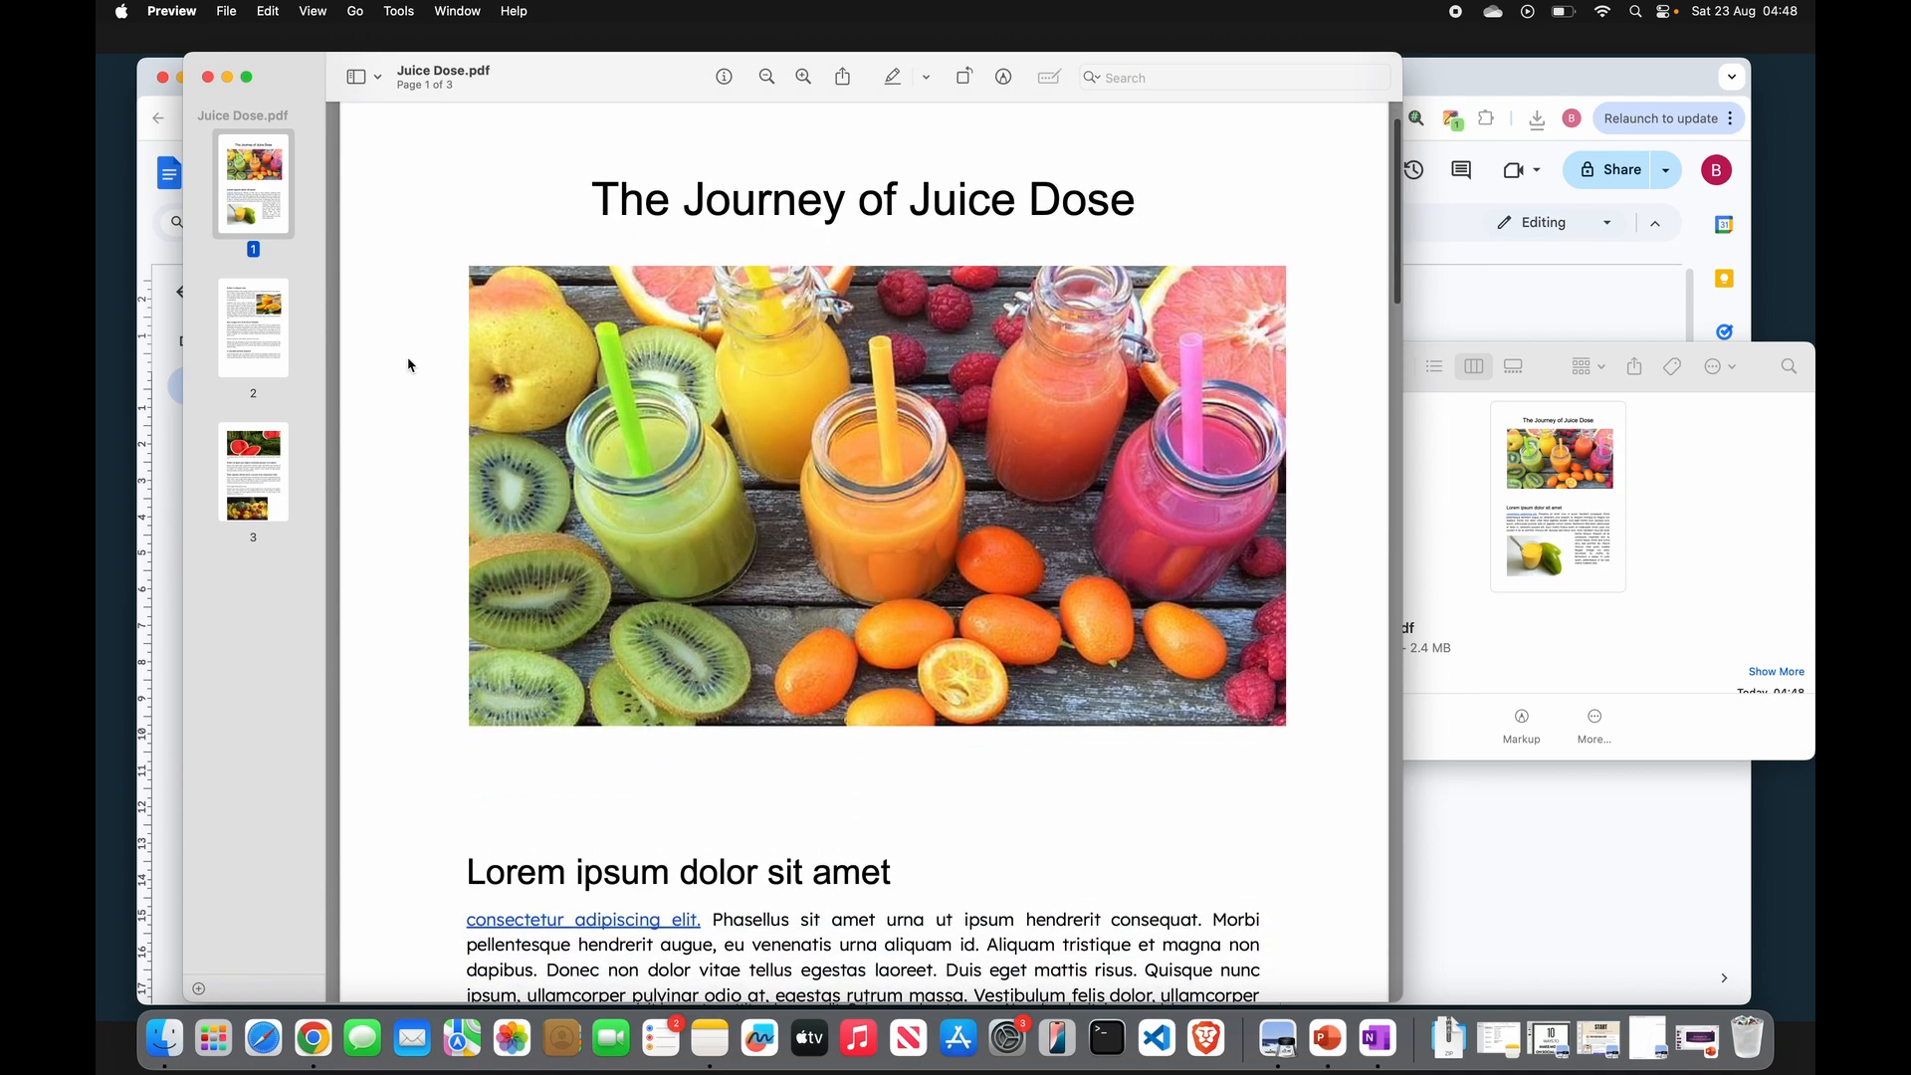
click(208, 77)
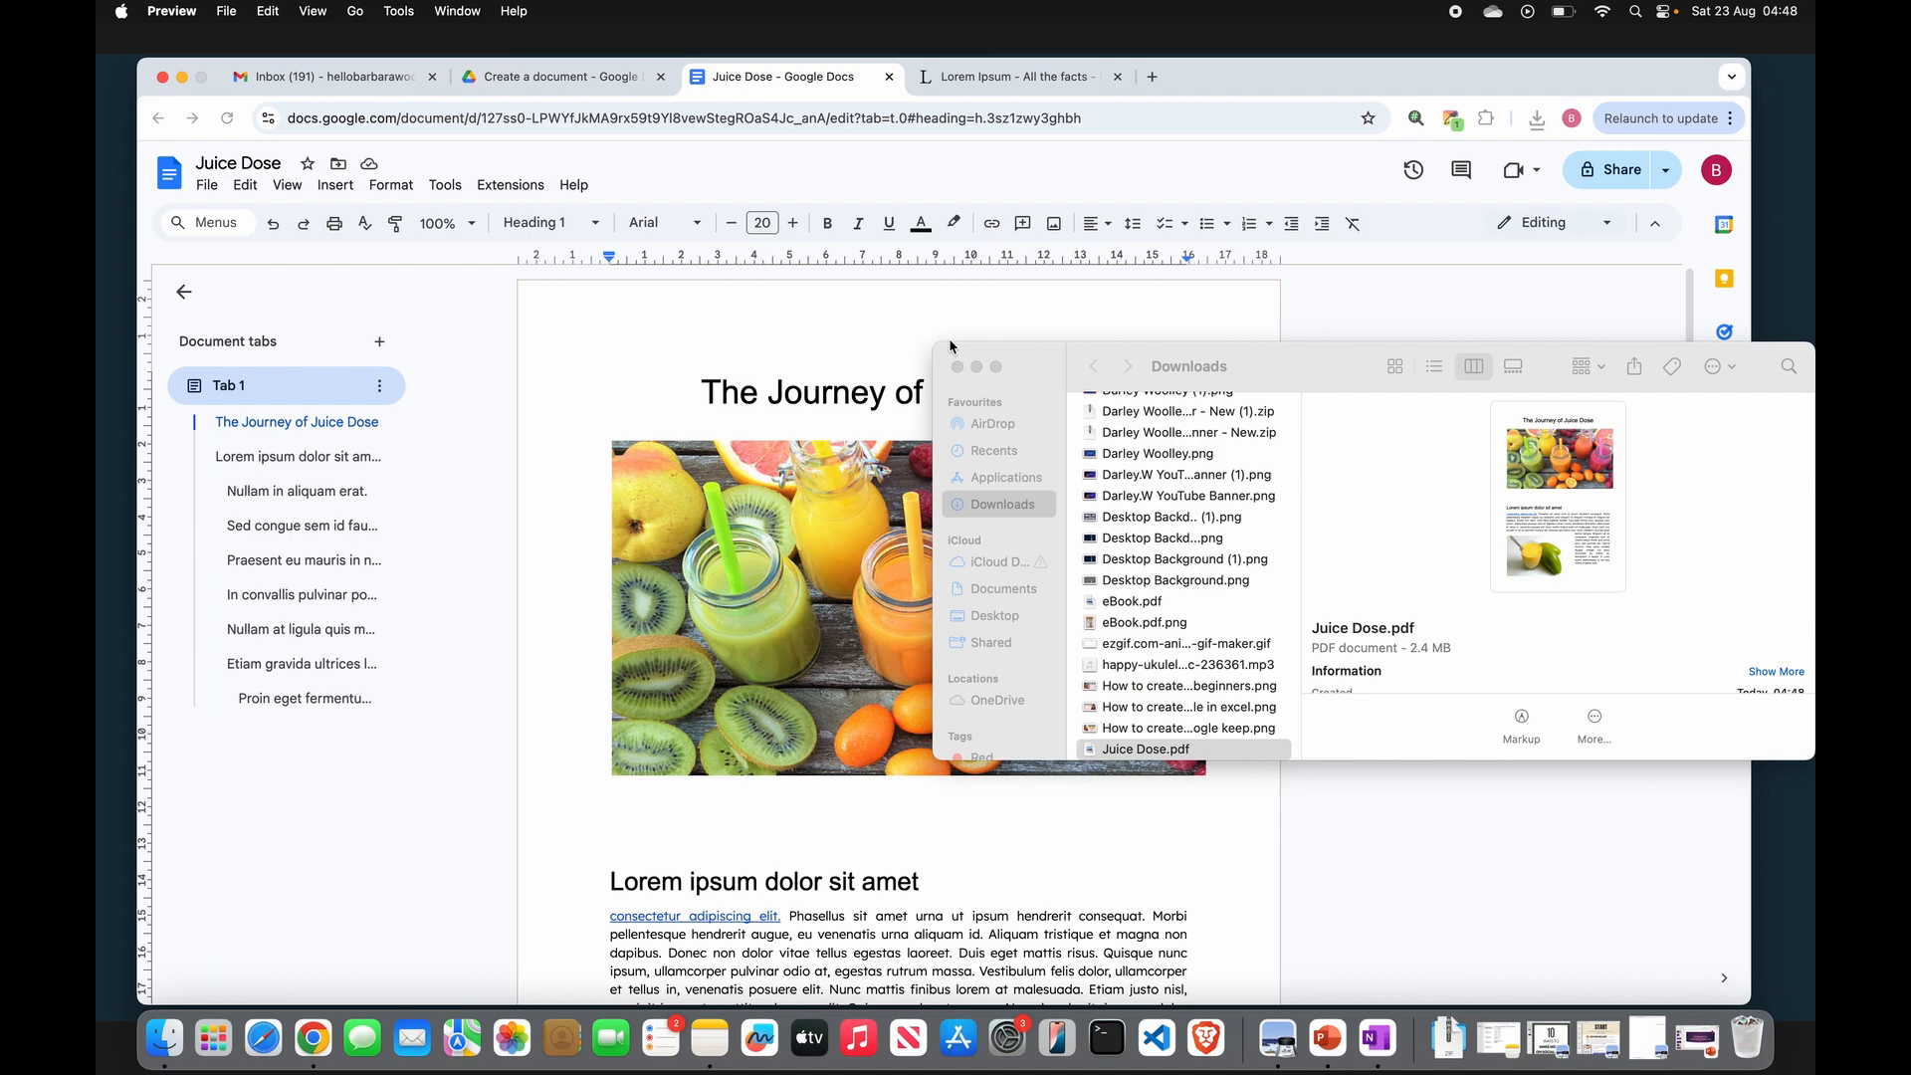
click(957, 367)
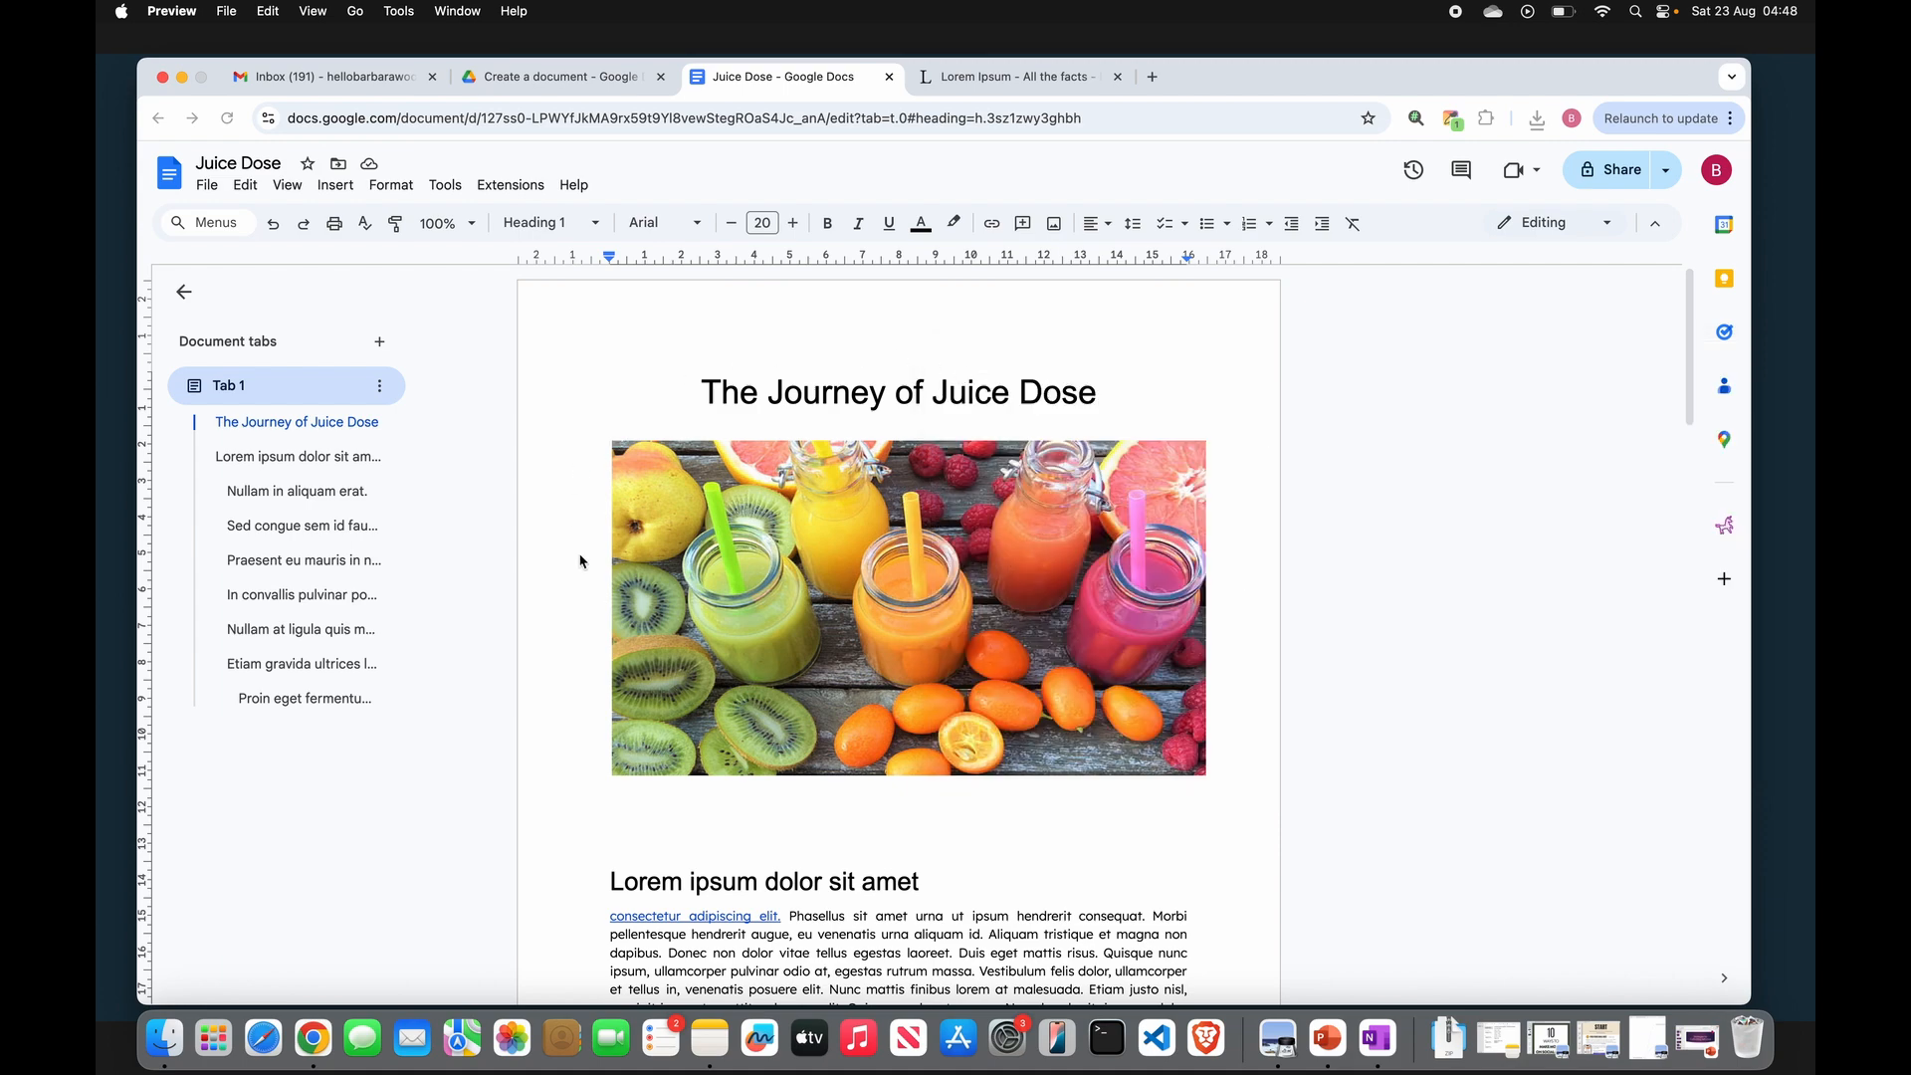